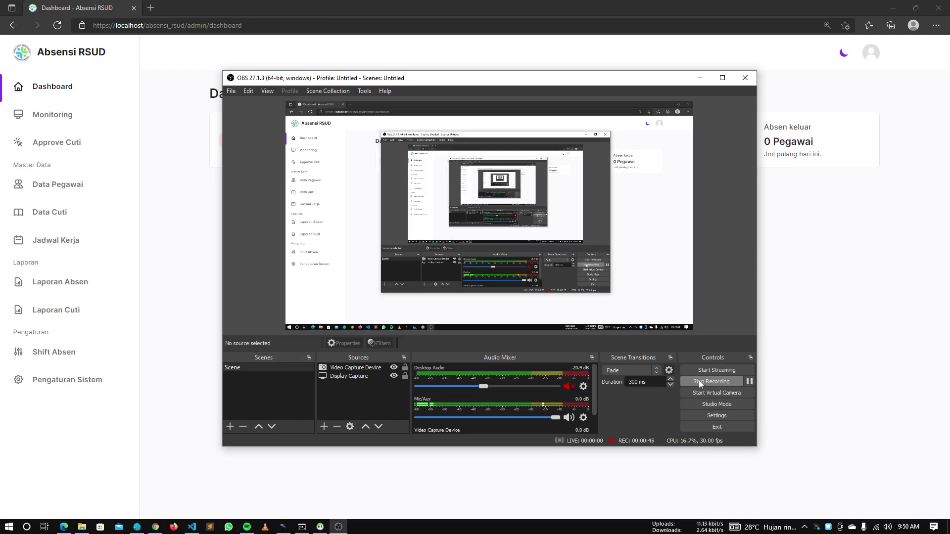
Bring the Absensi RSUD admin dashboard, showing 0 Pegawai totals, in front of OBS
{"action": "left_click", "coordinate": [183, 194]}
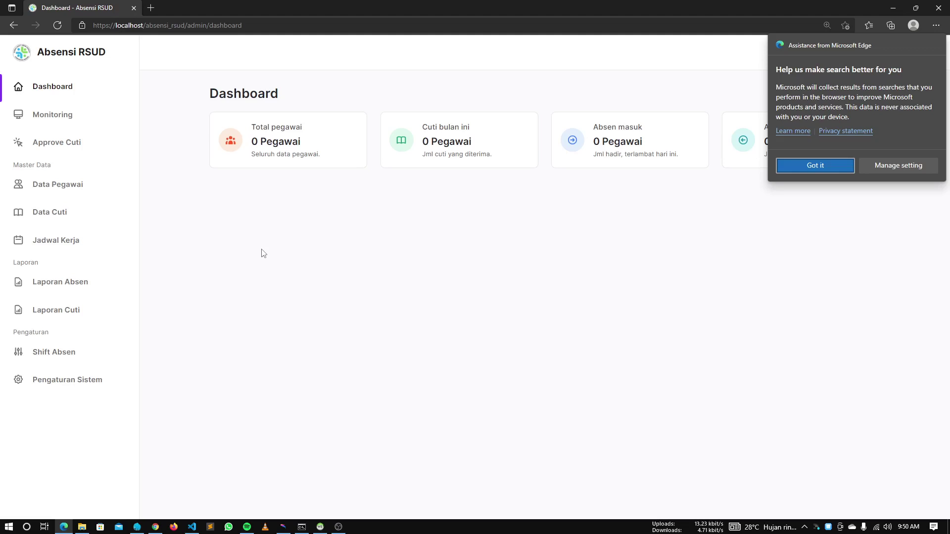
{"action": "left_click_drag", "start_coordinate": [309, 281], "coordinate": [314, 284]}
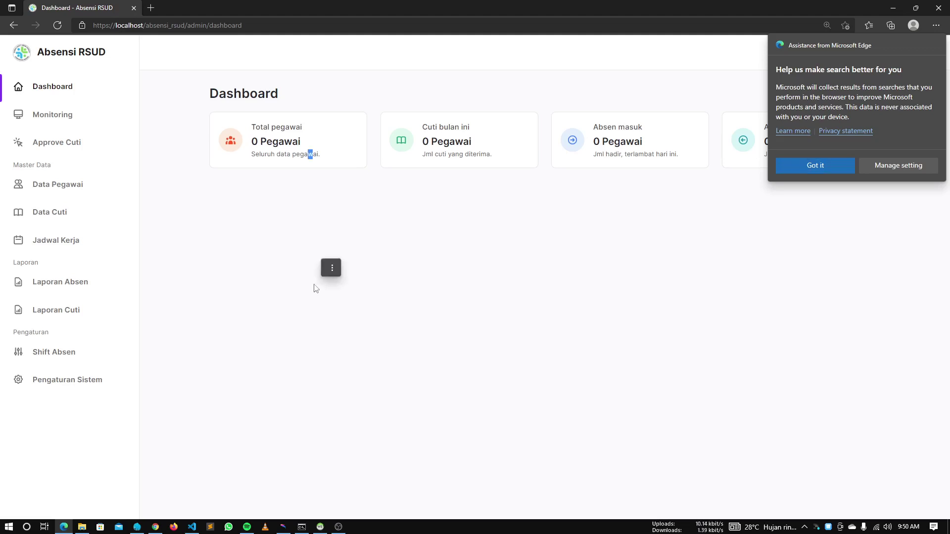
{"action": "left_click", "coordinate": [294, 315]}
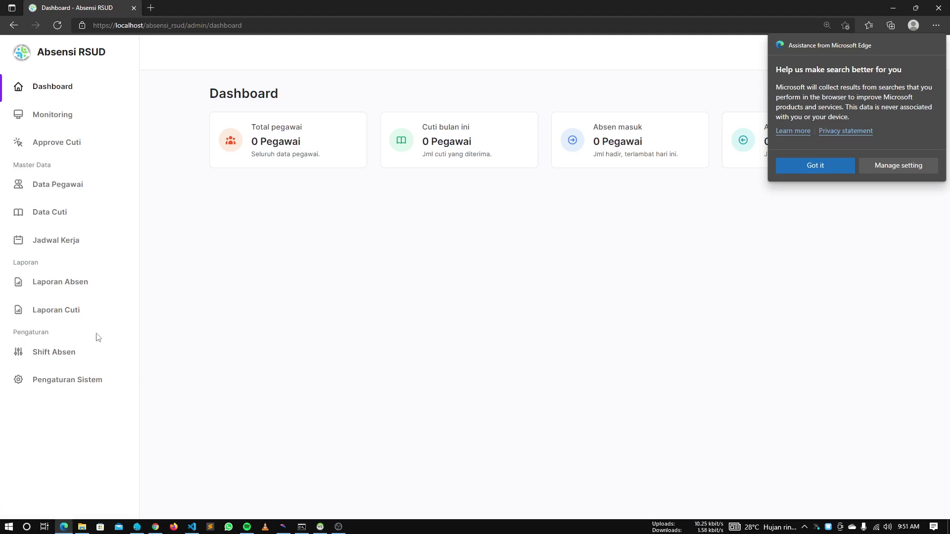
Open the Shift Absen settings page and dismiss the Edge popup
{"action": "left_click", "coordinate": [75, 358]}
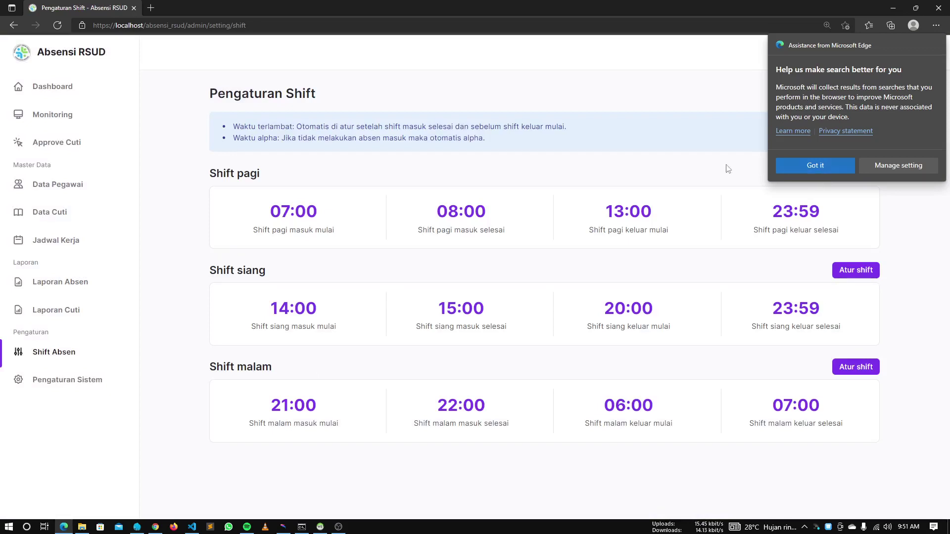
{"action": "left_click", "coordinate": [818, 171]}
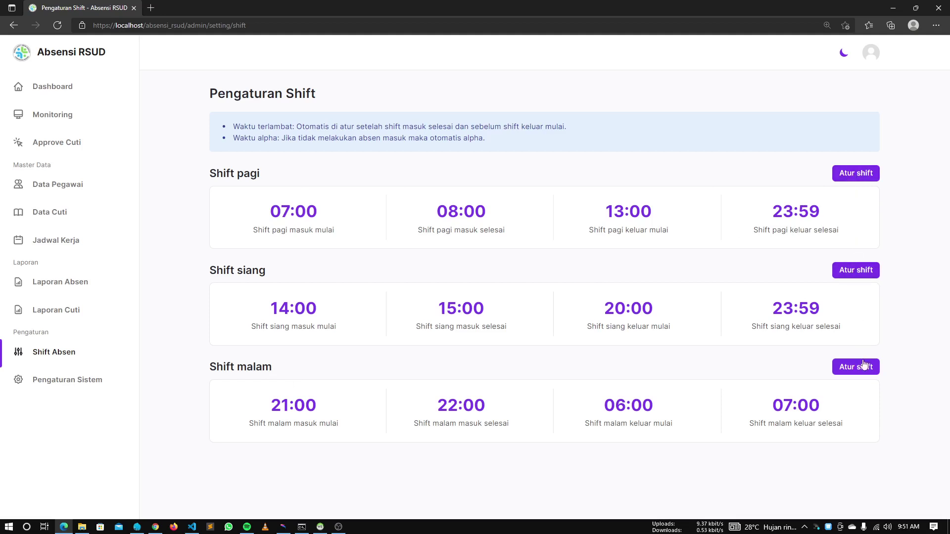
Close the Shift pagi editor unchanged, then open the Shift malam time editor
{"action": "left_click", "coordinate": [854, 176]}
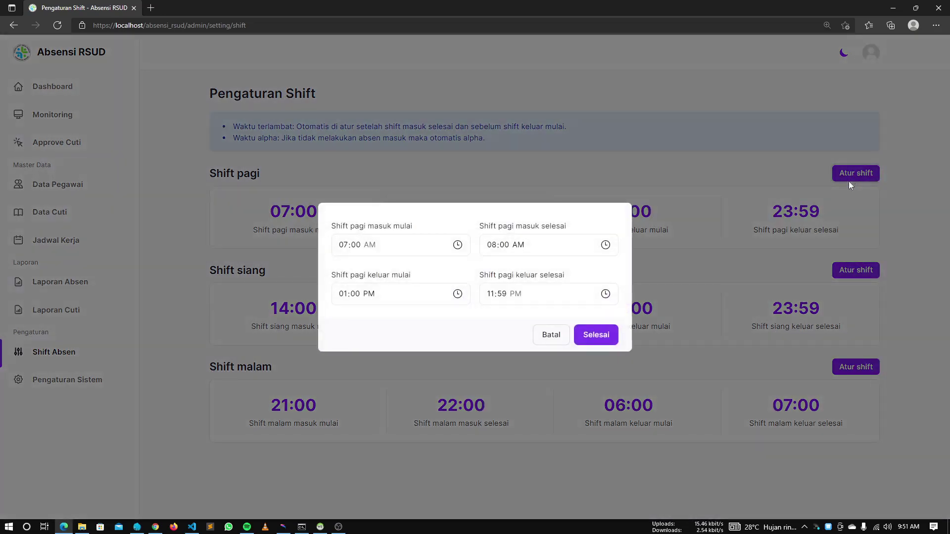
{"action": "left_click", "coordinate": [761, 243]}
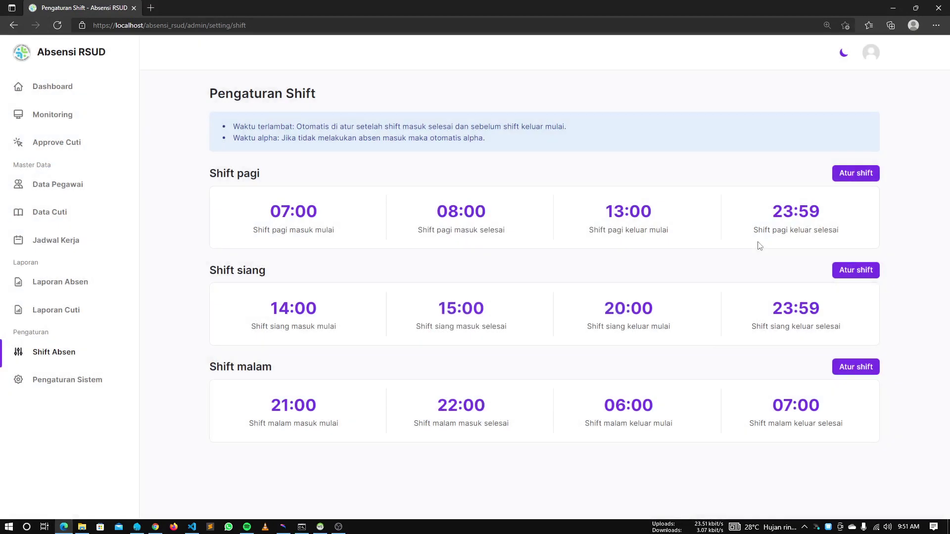
{"action": "left_click", "coordinate": [840, 369]}
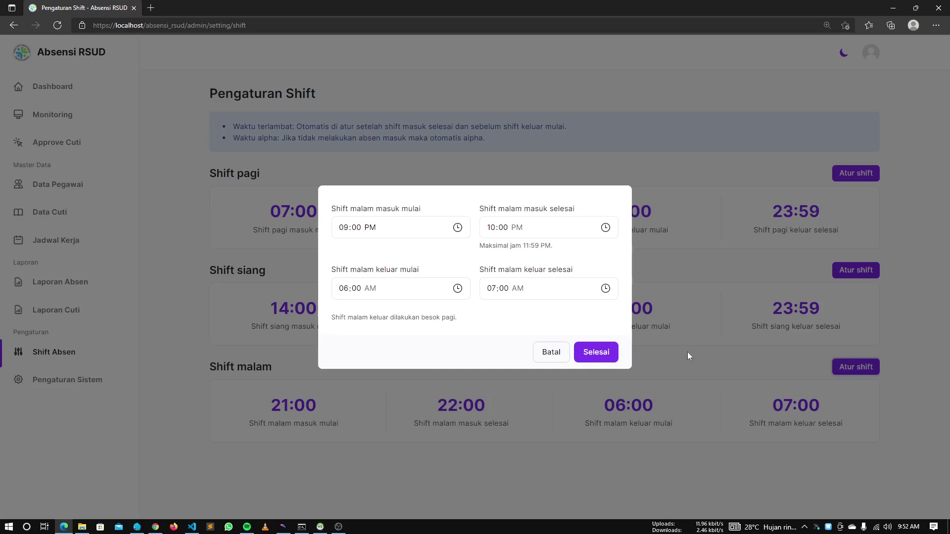
Try 08:00 as night check-out end, dismiss the rejection, and close without saving
{"action": "left_click", "coordinate": [908, 527]}
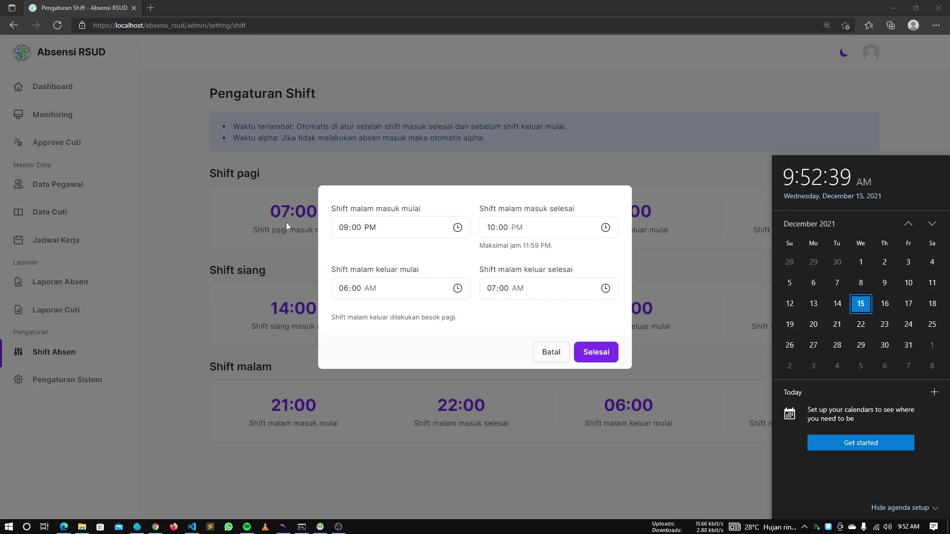
{"action": "left_click", "coordinate": [607, 288]}
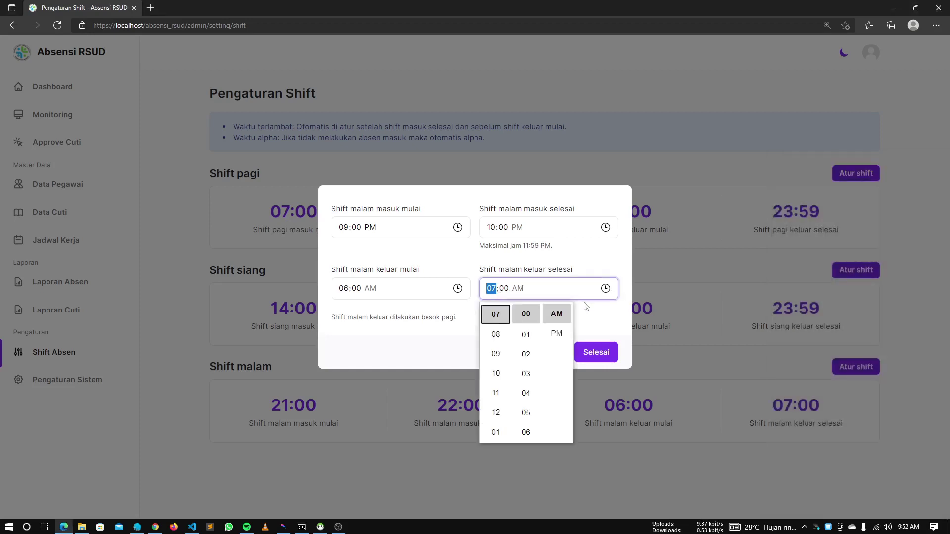
{"action": "left_click", "coordinate": [495, 335]}
{"action": "left_click", "coordinate": [393, 320]}
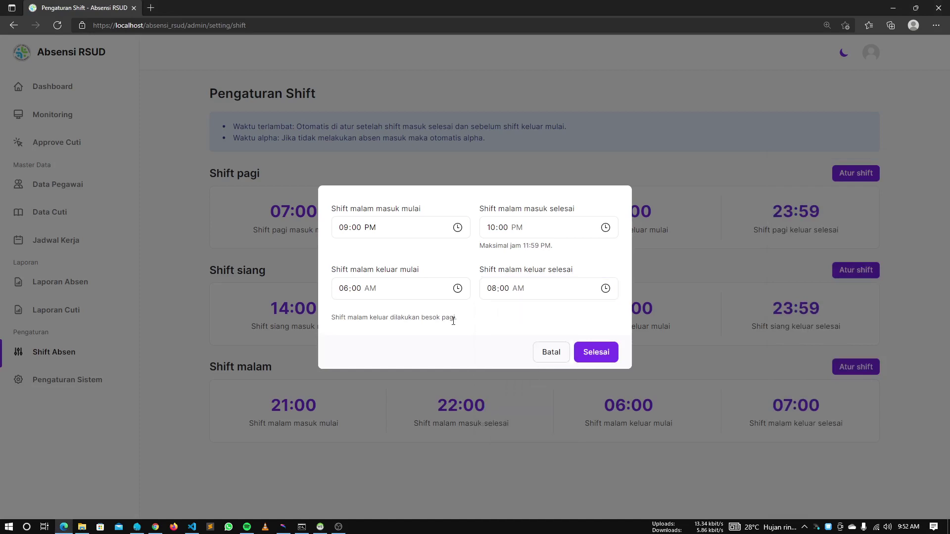
{"action": "left_click", "coordinate": [594, 351]}
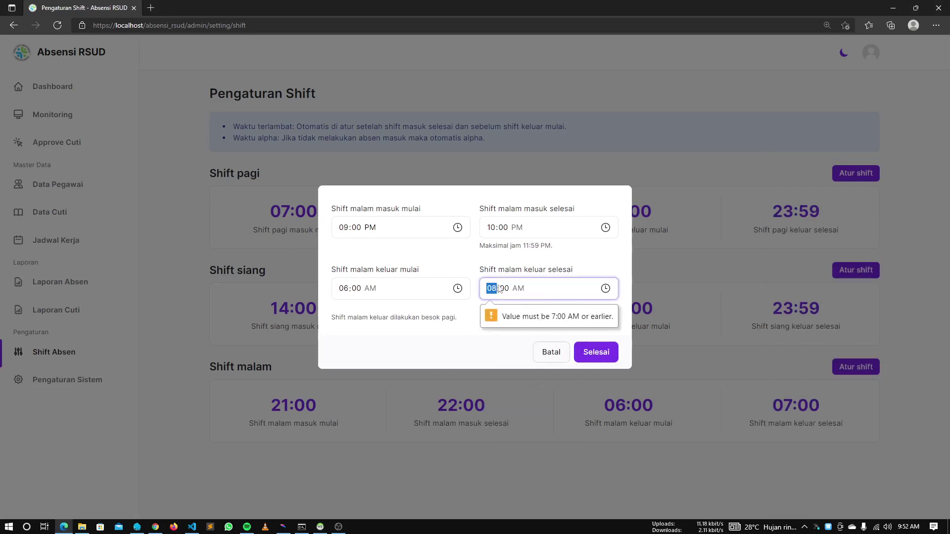
{"action": "left_click", "coordinate": [472, 339]}
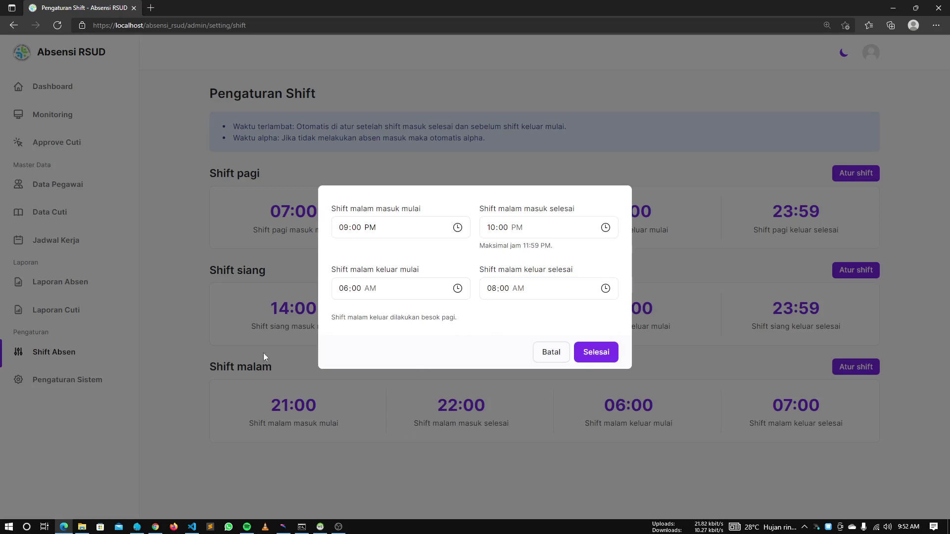
{"action": "left_click", "coordinate": [263, 353]}
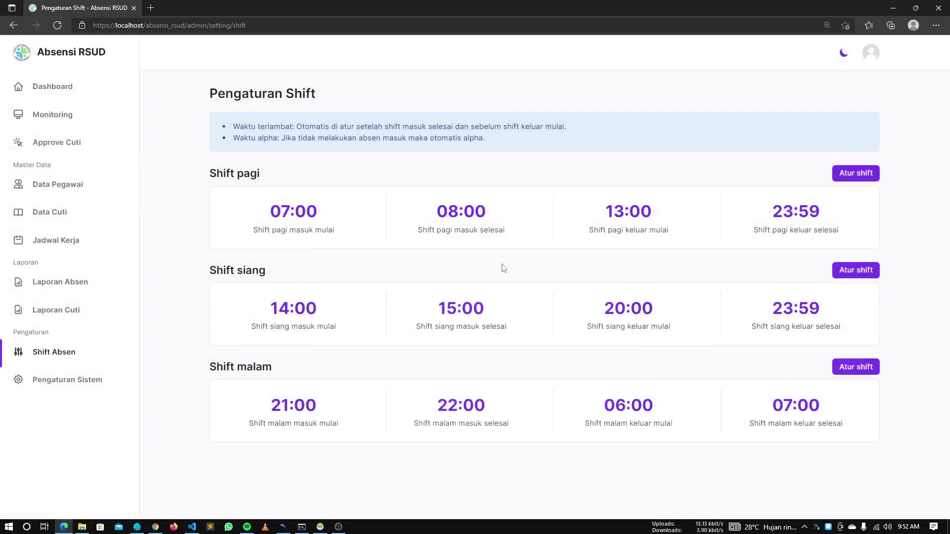
Set the Shift pagi check-in start (masuk mulai) to 07:05 and save
{"action": "left_click", "coordinate": [839, 175]}
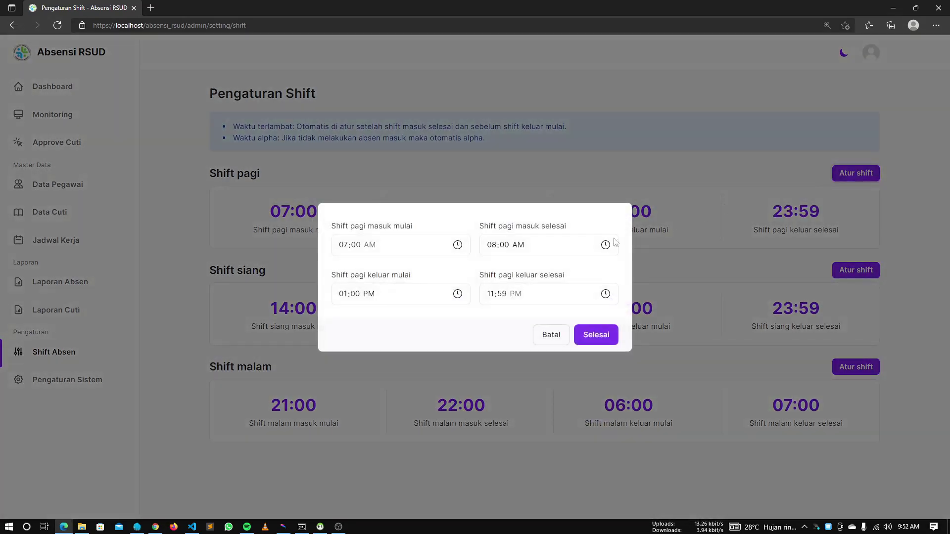
{"action": "left_click", "coordinate": [458, 246]}
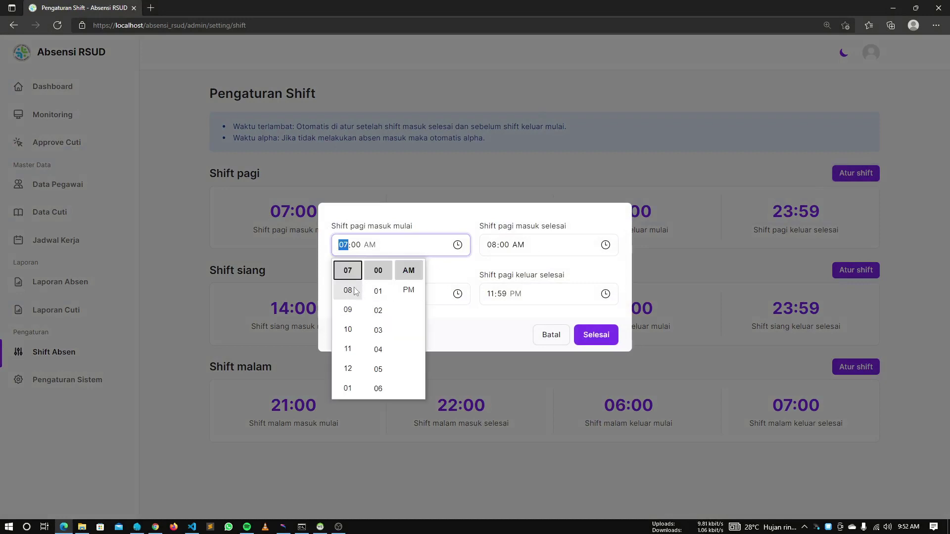
{"action": "left_click", "coordinate": [378, 373]}
{"action": "left_click", "coordinate": [474, 317]}
{"action": "left_click", "coordinate": [612, 336]}
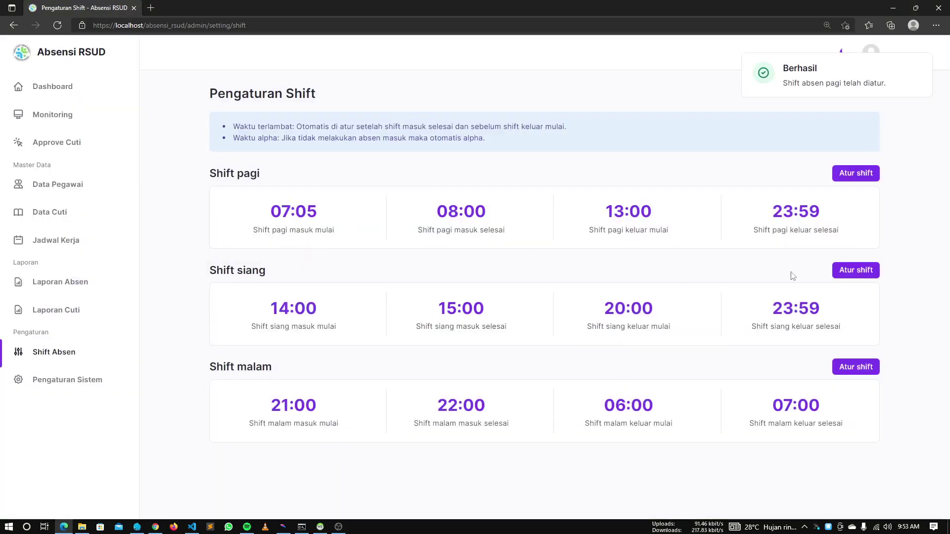
Set the Shift malam check-out end (keluar selesai) to 07:05 and save
{"action": "left_click", "coordinate": [856, 366]}
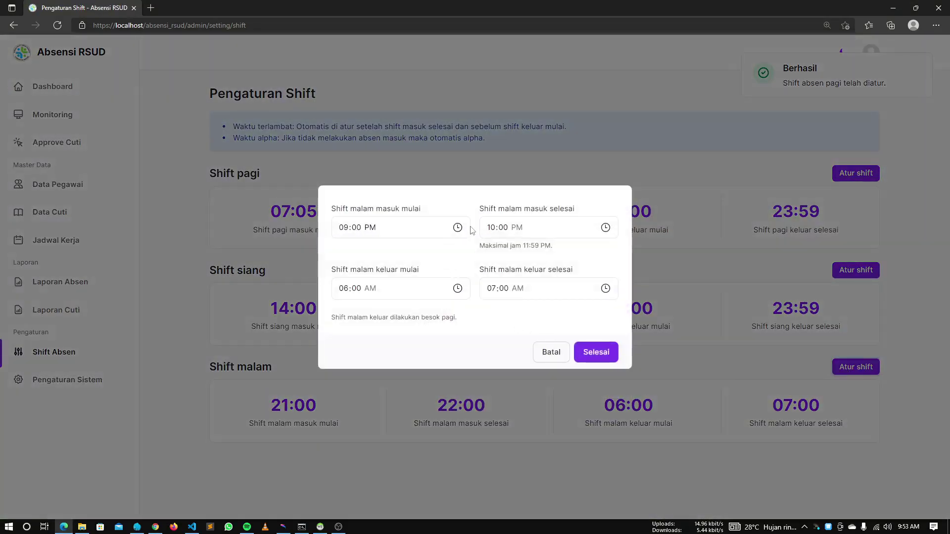
{"action": "left_click", "coordinate": [606, 289]}
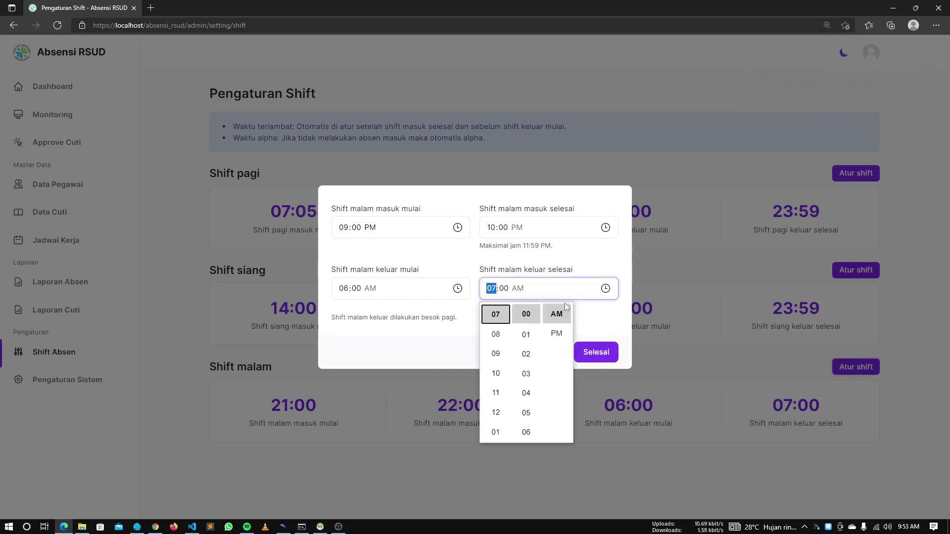
{"action": "left_click", "coordinate": [526, 413]}
{"action": "left_click", "coordinate": [607, 351]}
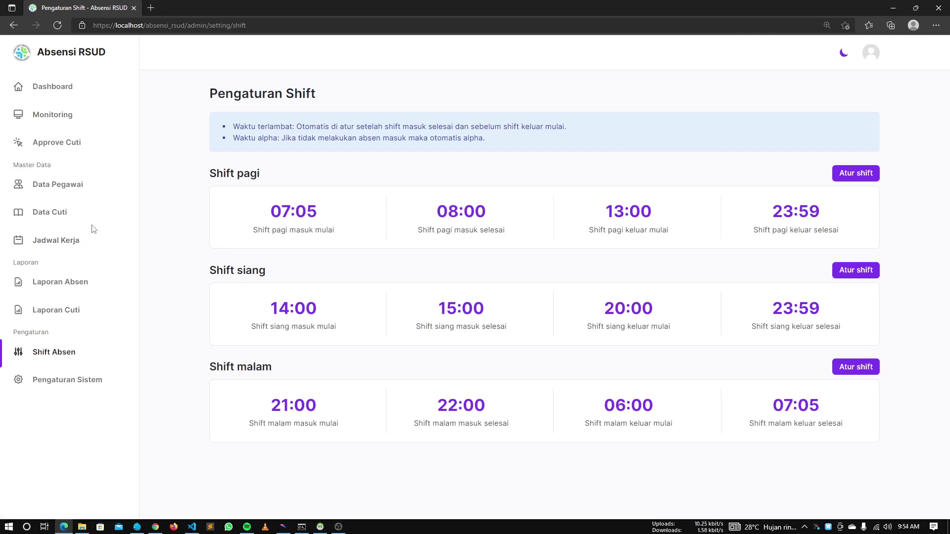
Open Data Pegawai and start a new Tambah Data Pegawai form
{"action": "left_click", "coordinate": [55, 187]}
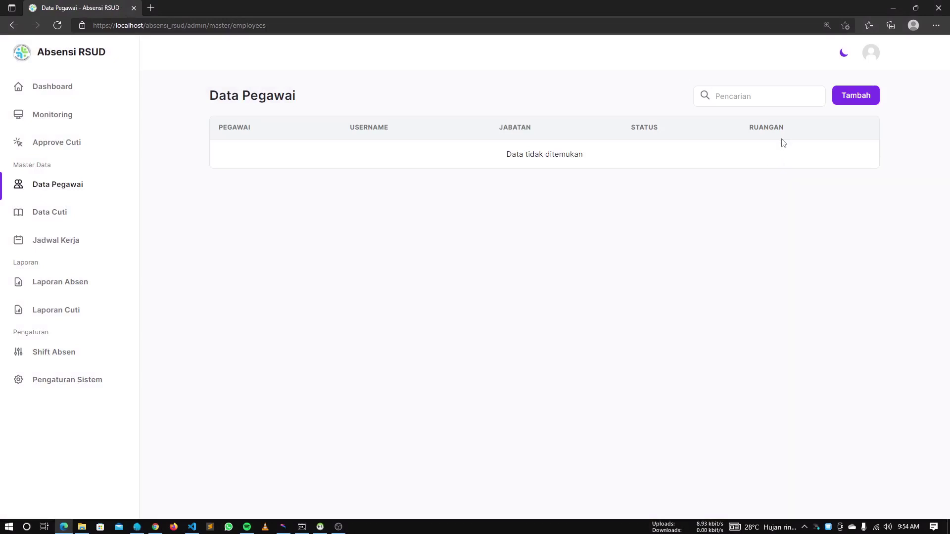
{"action": "left_click", "coordinate": [856, 98]}
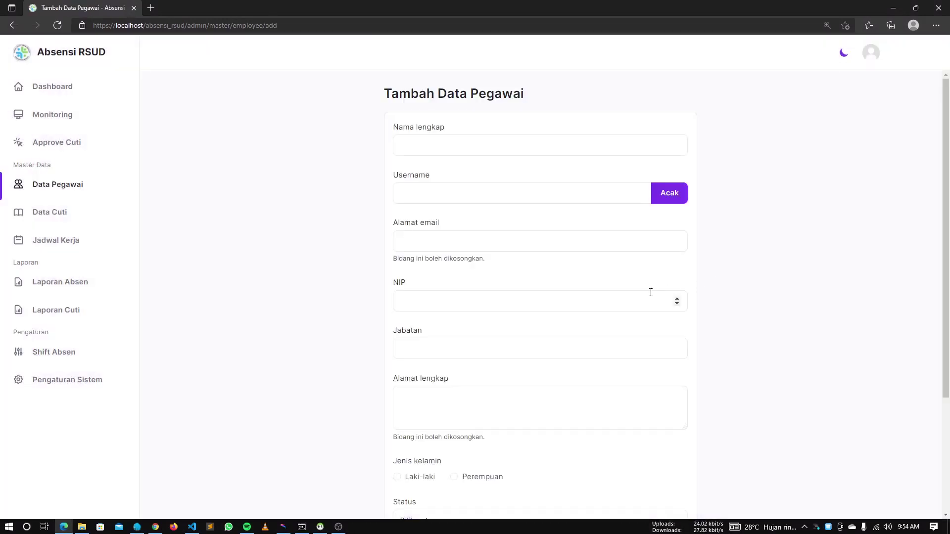
{"action": "scroll", "coordinate": [648, 290], "scroll_direction": "down", "scroll_amount": 3}
{"action": "scroll", "coordinate": [648, 293], "scroll_direction": "up", "scroll_amount": 3}
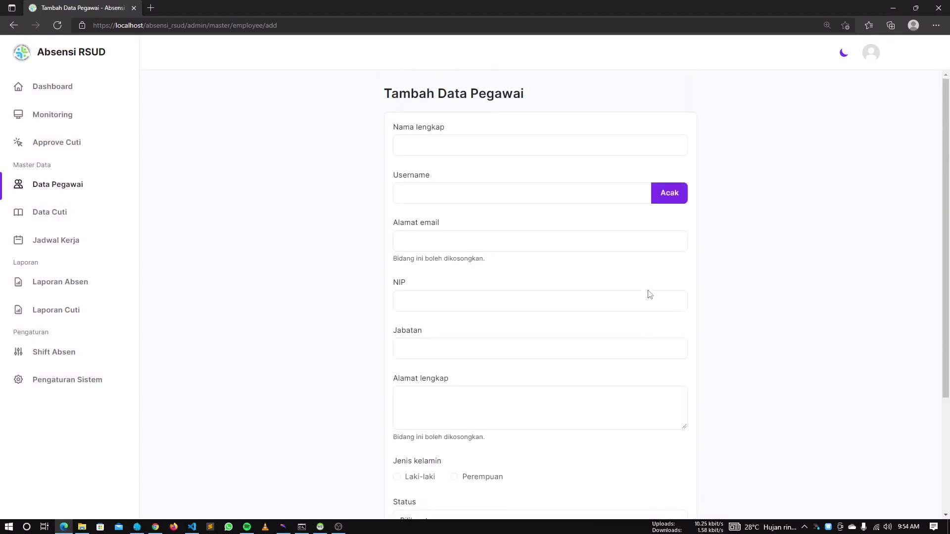
Fill Nama lengkap with the employee's saved full name, leaving username blank
{"action": "left_click", "coordinate": [611, 150]}
{"action": "left_click", "coordinate": [548, 183]}
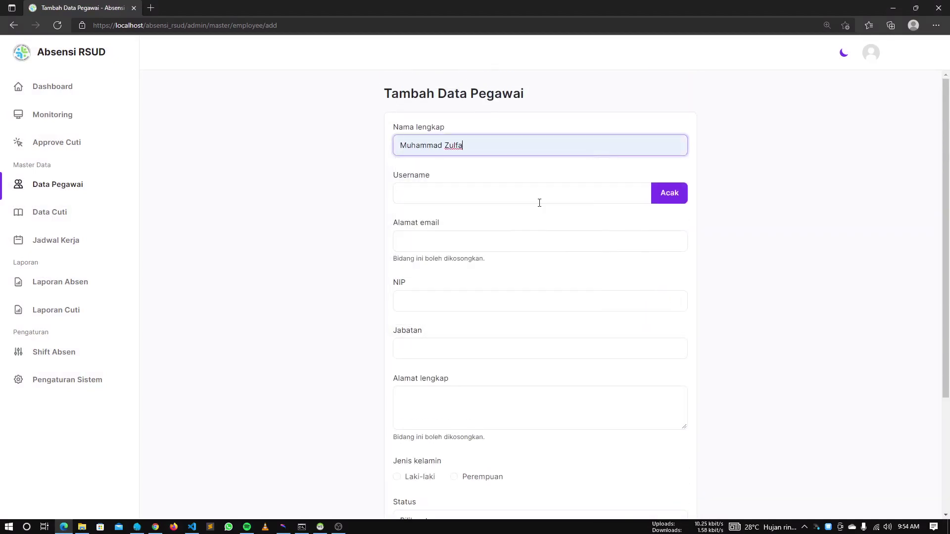
{"action": "left_click", "coordinate": [539, 198]}
{"action": "left_click", "coordinate": [745, 280]}
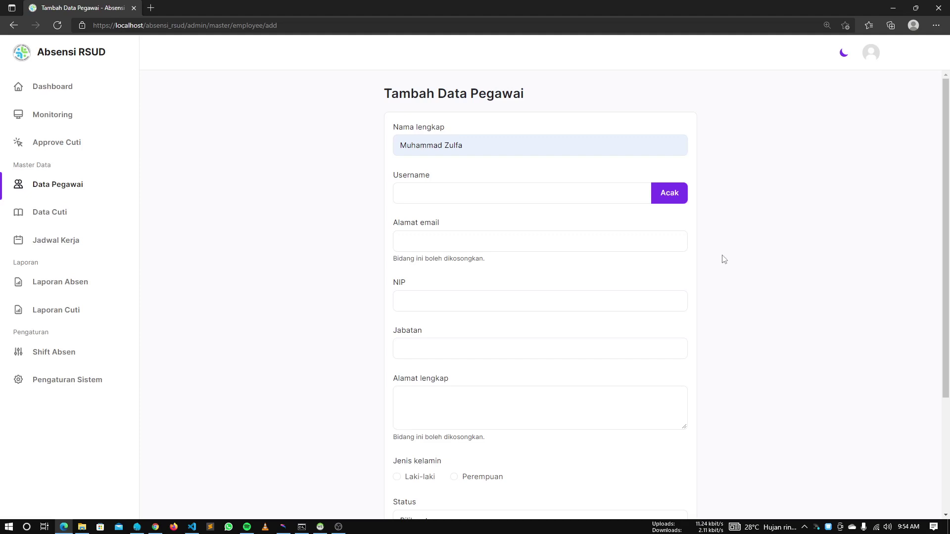
{"action": "scroll", "coordinate": [716, 295], "scroll_direction": "down", "scroll_amount": 3}
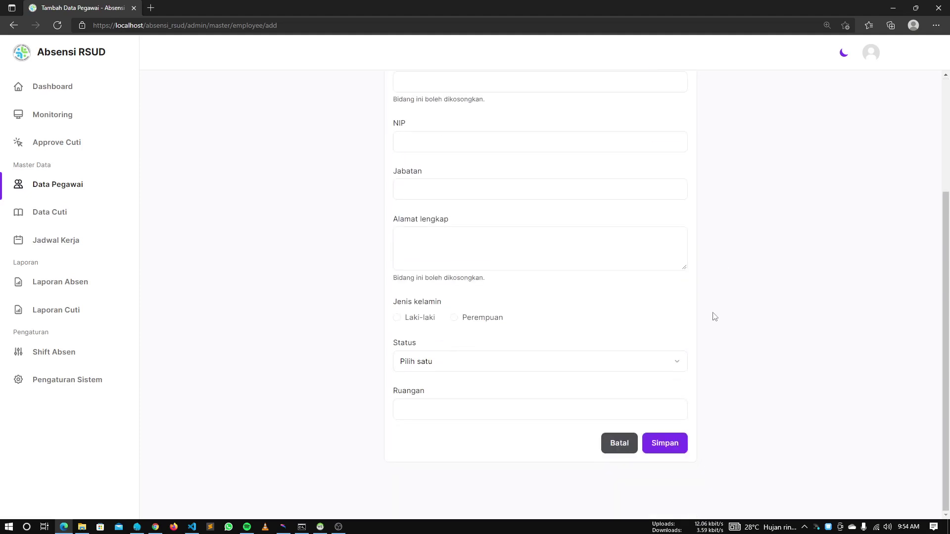
{"action": "scroll", "coordinate": [717, 297], "scroll_direction": "up", "scroll_amount": 3}
{"action": "key", "text": "alt+Tab"}
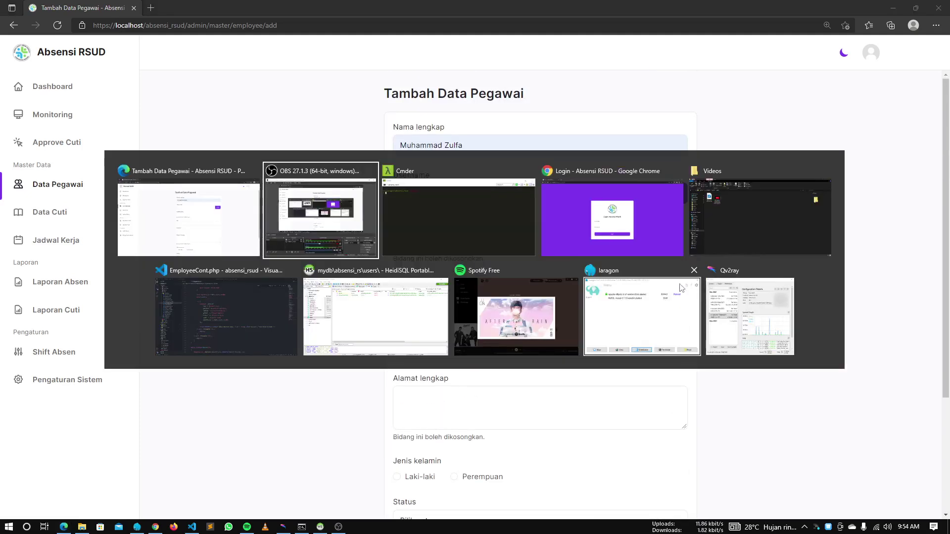
{"action": "left_click", "coordinate": [292, 323]}
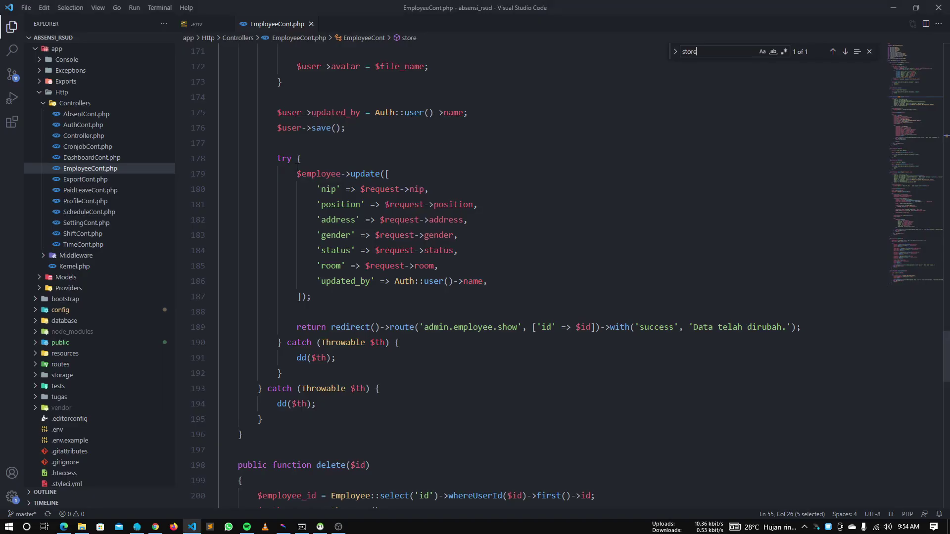
{"action": "left_click", "coordinate": [197, 23]}
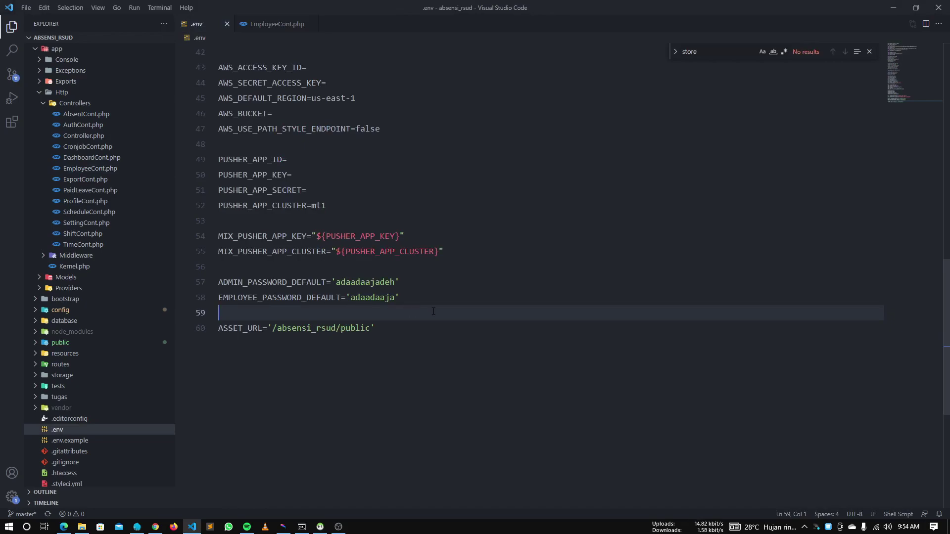
{"action": "key", "text": "alt+Tab"}
{"action": "left_click", "coordinate": [547, 197]}
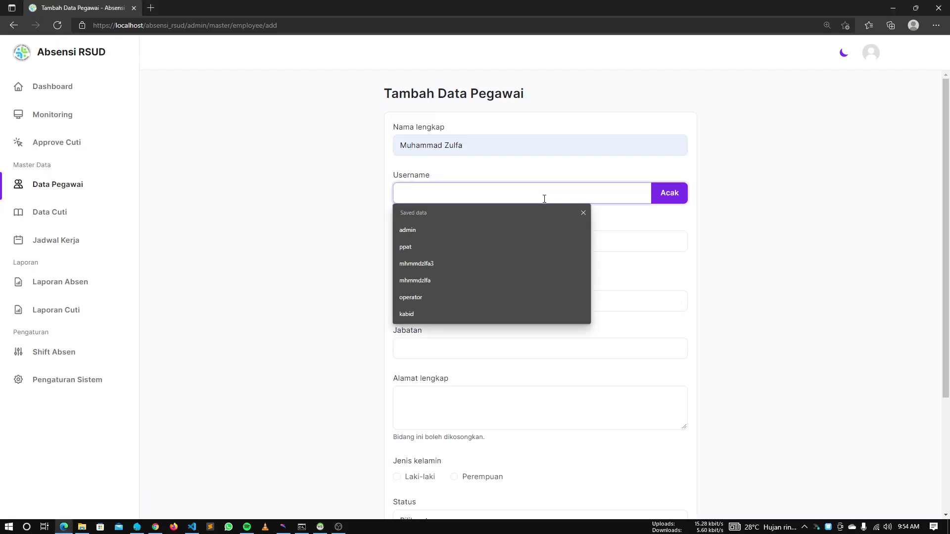
Fill in the saved username, NIP 123, and Direktur as Jabatan
{"action": "left_click", "coordinate": [507, 277]}
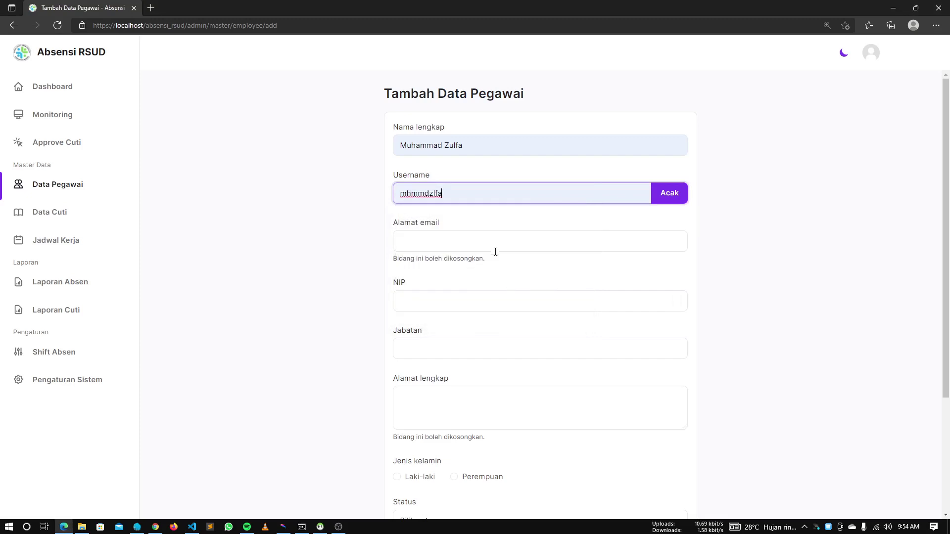
{"action": "left_click", "coordinate": [483, 302]}
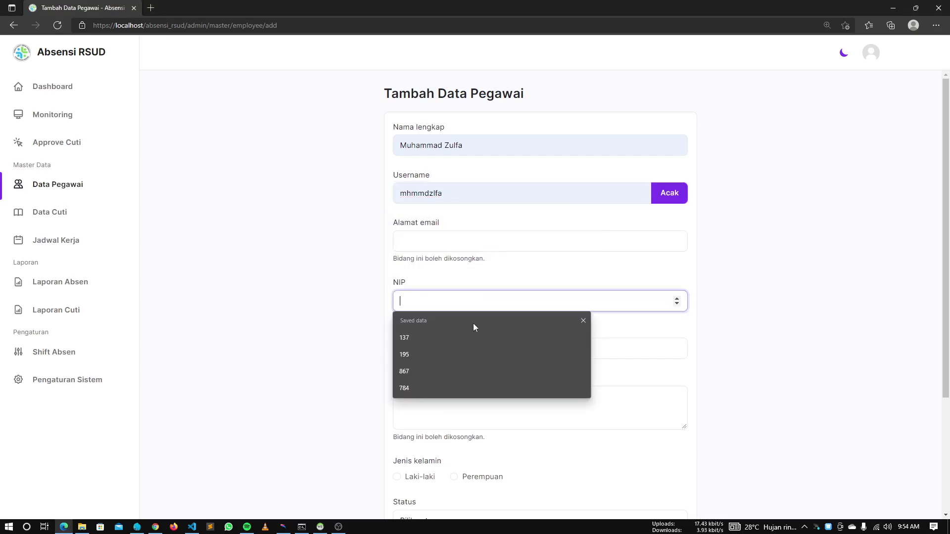
{"action": "left_click", "coordinate": [465, 352]}
{"action": "left_click", "coordinate": [465, 351]}
{"action": "left_click", "coordinate": [444, 382]}
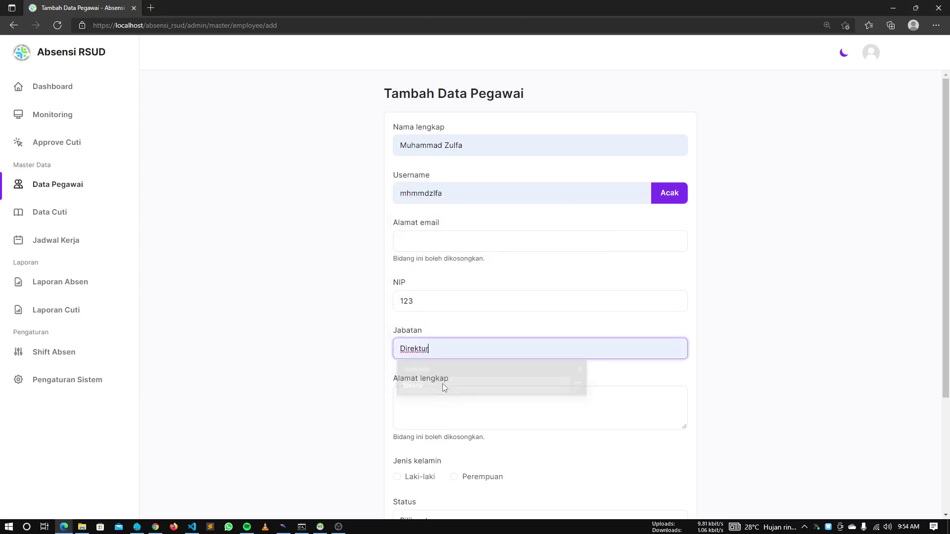
{"action": "scroll", "coordinate": [442, 384], "scroll_direction": "down", "scroll_amount": 3}
Choose Laki-laki, PNS status and room 1, then save the employee
{"action": "left_click", "coordinate": [426, 321]}
{"action": "left_click", "coordinate": [428, 366]}
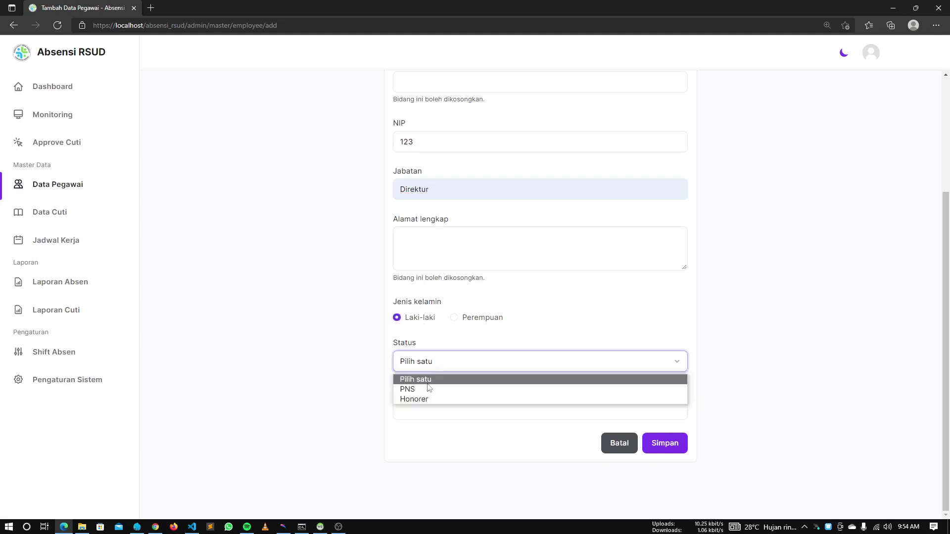
{"action": "left_click", "coordinate": [428, 389]}
{"action": "left_click", "coordinate": [611, 411]}
{"action": "type", "text": "1"}
{"action": "left_click", "coordinate": [764, 381]}
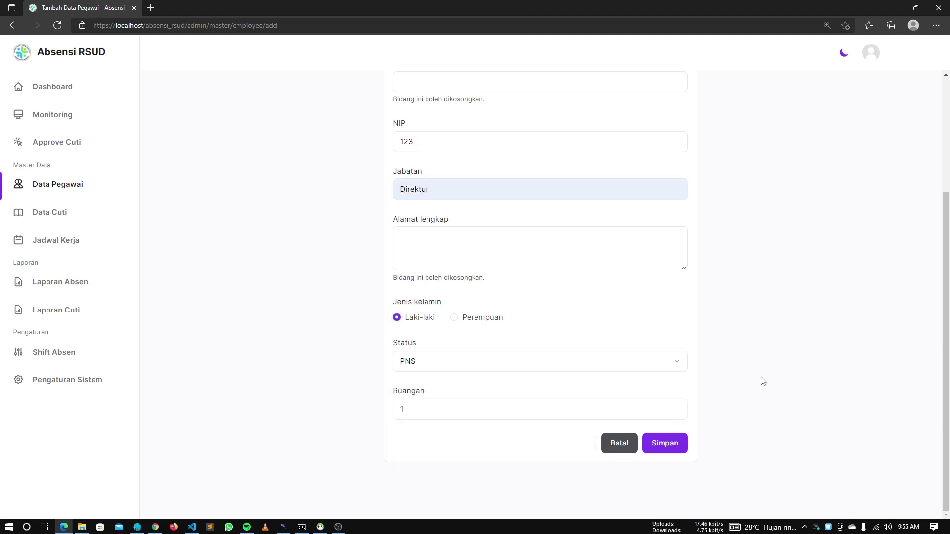
{"action": "scroll", "coordinate": [716, 360], "scroll_direction": "up", "scroll_amount": 4}
{"action": "scroll", "coordinate": [710, 353], "scroll_direction": "down", "scroll_amount": 4}
{"action": "left_click", "coordinate": [662, 438]}
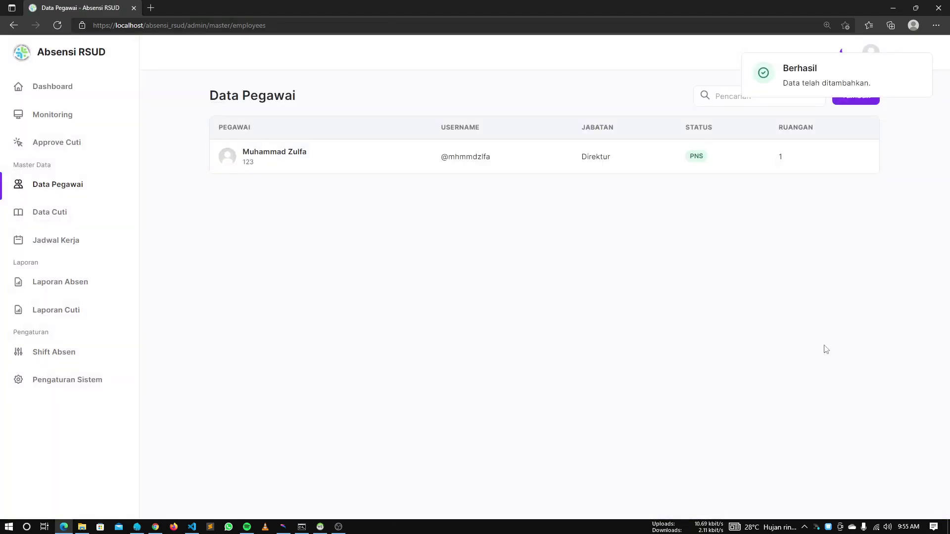
{"action": "key", "text": "alt+Tab"}
{"action": "left_click", "coordinate": [374, 314]}
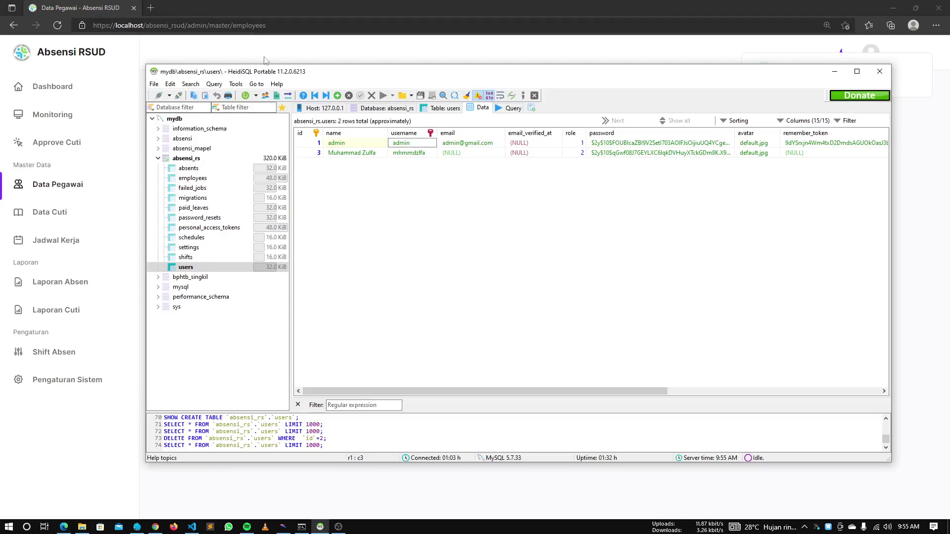
{"action": "left_click_drag", "start_coordinate": [268, 65], "coordinate": [1, 134]}
{"action": "left_click_drag", "start_coordinate": [635, 144], "coordinate": [1, 148]}
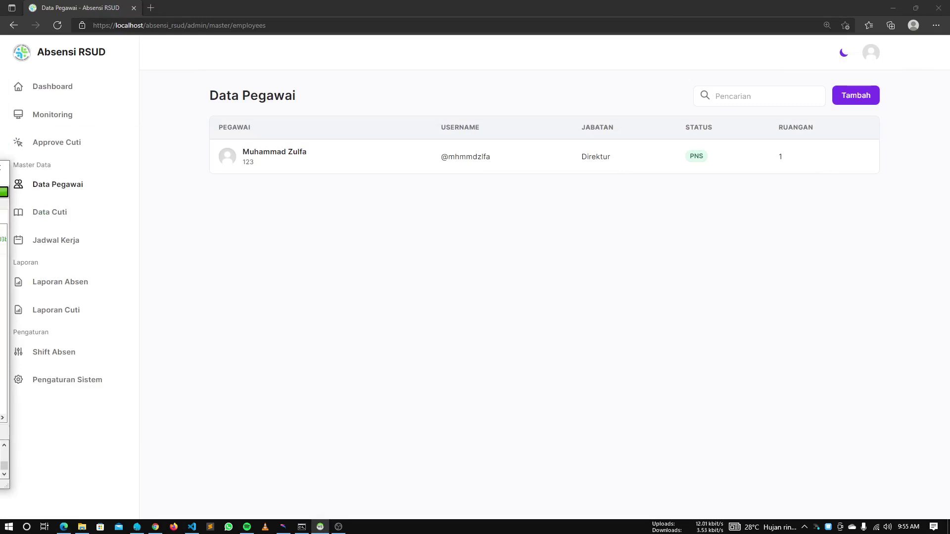
{"action": "left_click_drag", "start_coordinate": [1, 167], "coordinate": [26, 169]}
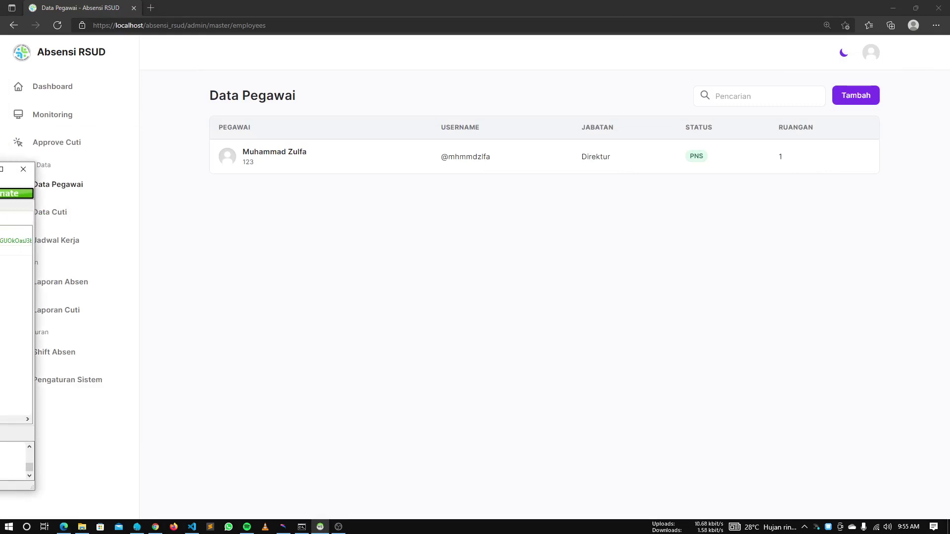
{"action": "scroll", "coordinate": [16, 321], "scroll_direction": "right", "scroll_amount": 5}
{"action": "left_click", "coordinate": [500, 259]}
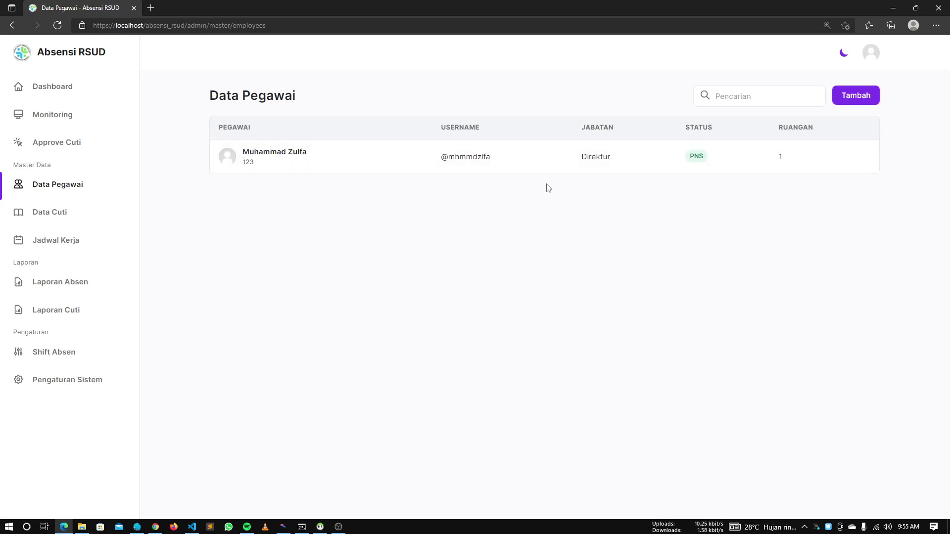
Open the new employee's details: male, Direktur, PNS, room 1, added Dec 15, 2021
{"action": "left_click", "coordinate": [539, 157]}
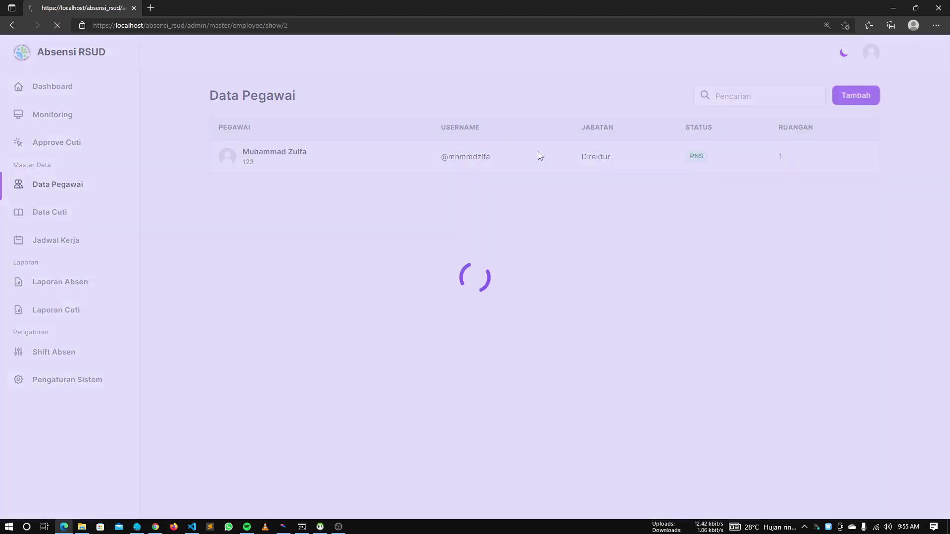
{"action": "scroll", "coordinate": [605, 262], "scroll_direction": "down", "scroll_amount": 2}
{"action": "scroll", "coordinate": [604, 262], "scroll_direction": "up", "scroll_amount": 2}
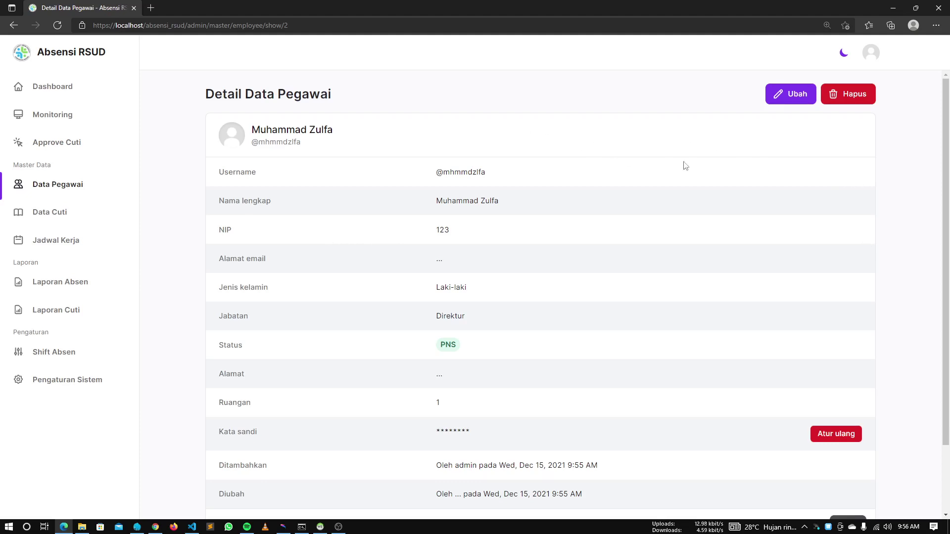
{"action": "scroll", "coordinate": [705, 167], "scroll_direction": "down", "scroll_amount": 2}
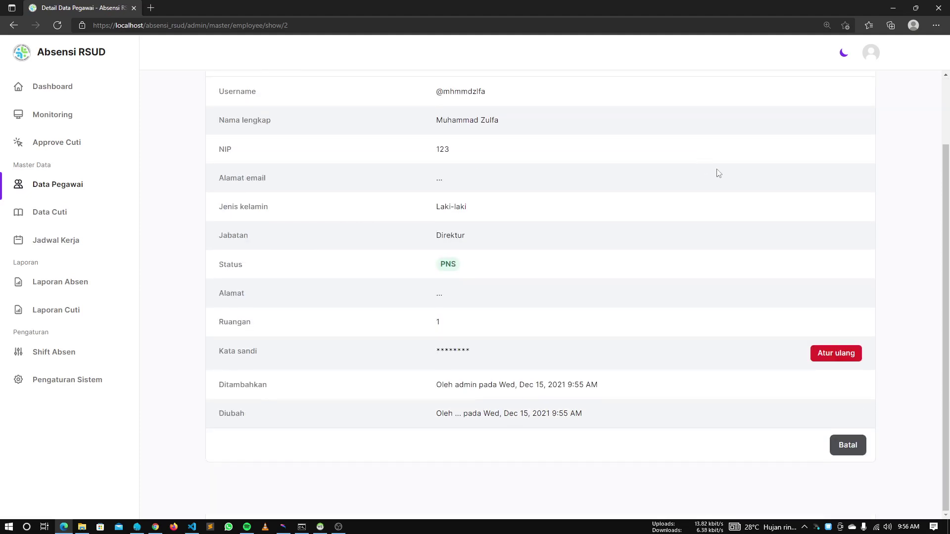
{"action": "scroll", "coordinate": [715, 171], "scroll_direction": "up", "scroll_amount": 2}
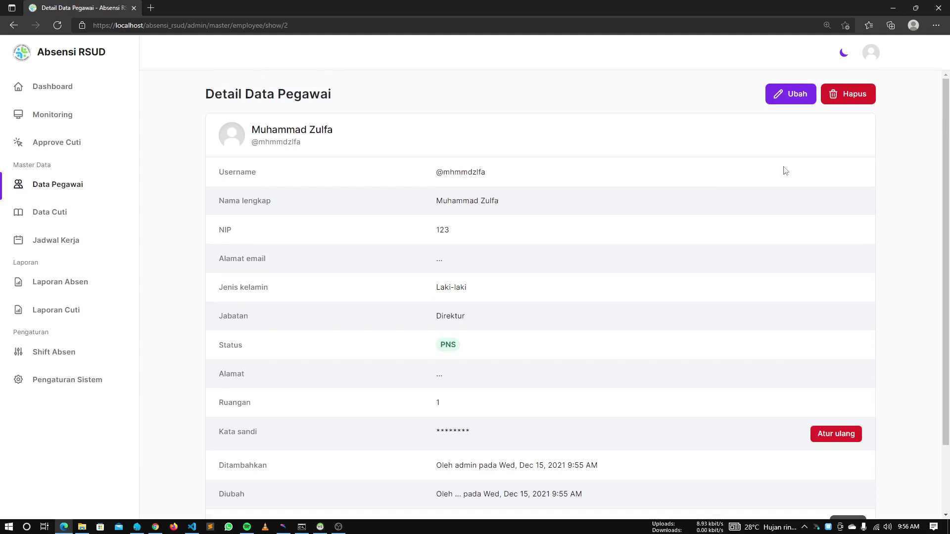
Open the Ubah form and the Hapus prompt, cancelling both without changes
{"action": "left_click", "coordinate": [801, 103]}
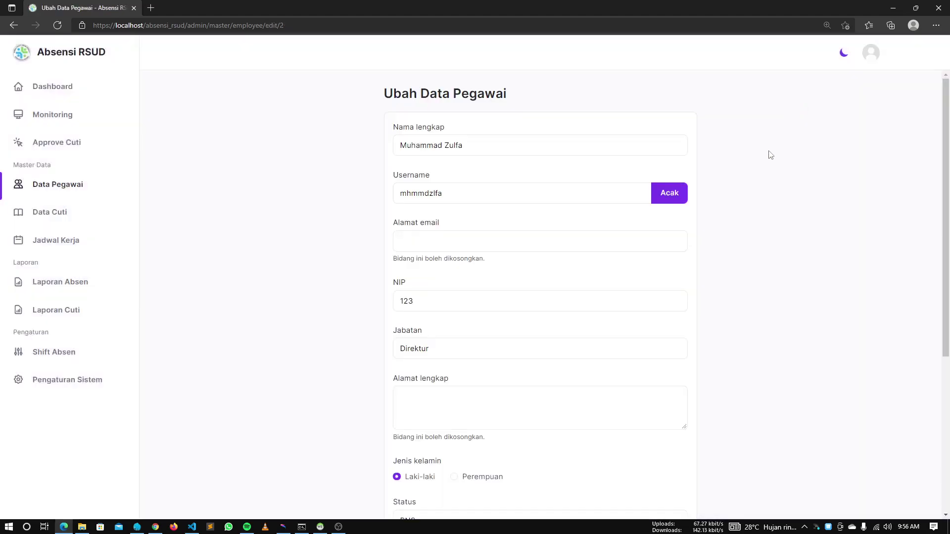
{"action": "scroll", "coordinate": [767, 166], "scroll_direction": "down", "scroll_amount": 5}
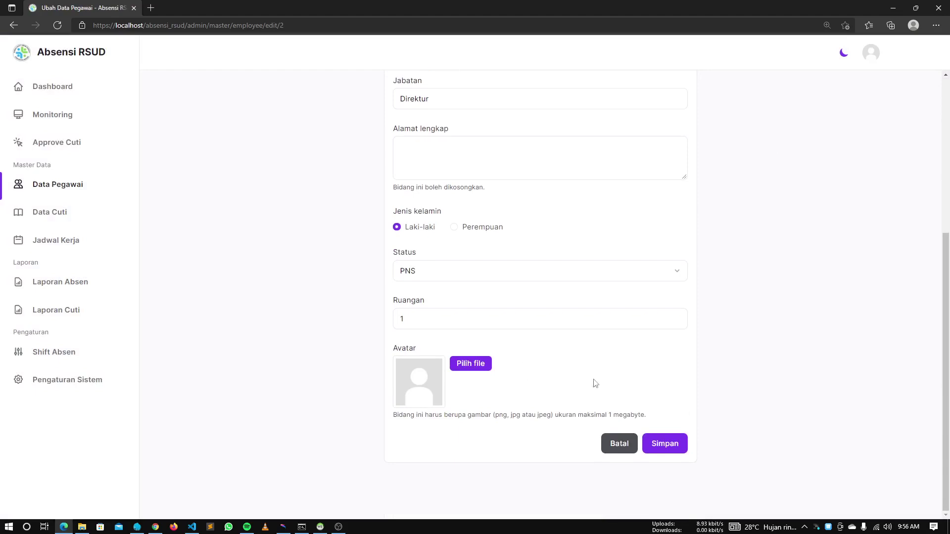
{"action": "left_click", "coordinate": [625, 440]}
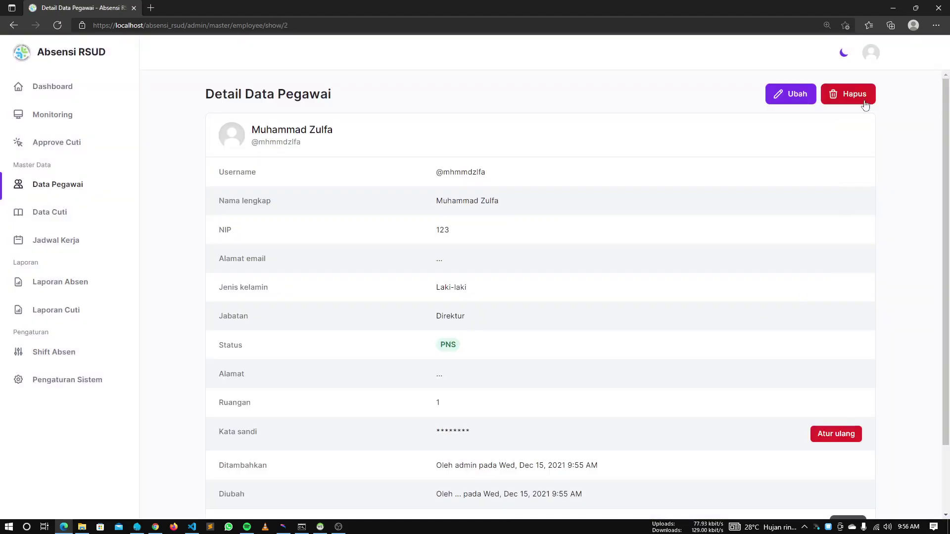
{"action": "left_click", "coordinate": [848, 94]}
{"action": "triple_click", "coordinate": [874, 263]}
{"action": "scroll", "coordinate": [751, 340], "scroll_direction": "down", "scroll_amount": 2}
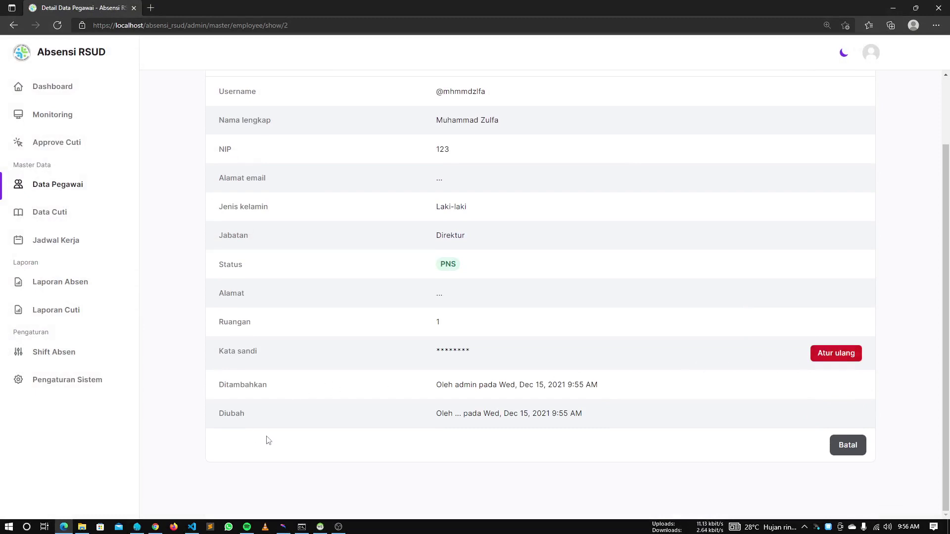
Check .env in VS Code, dismiss the password reset, and return to Data Pegawai
{"action": "left_click", "coordinate": [192, 526]}
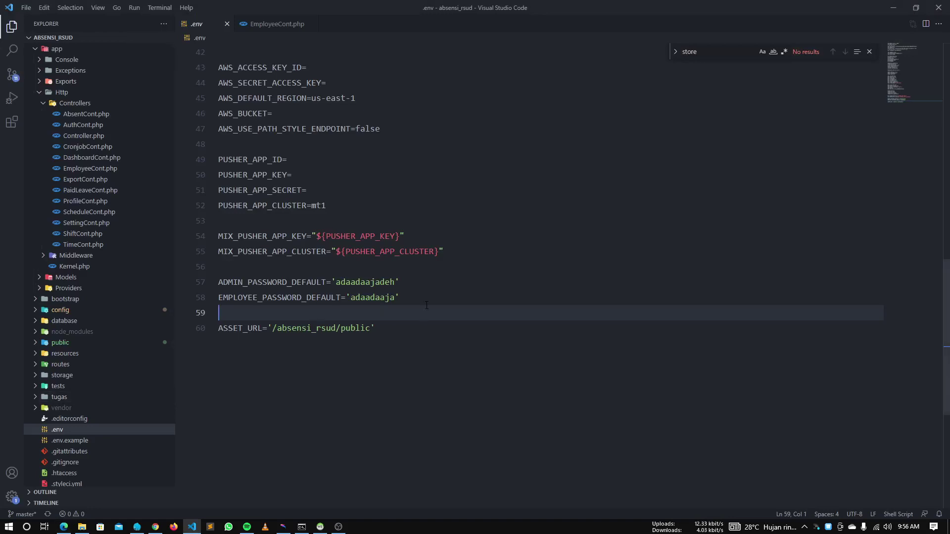
{"action": "key", "text": "alt+Tab"}
{"action": "left_click", "coordinate": [817, 356]}
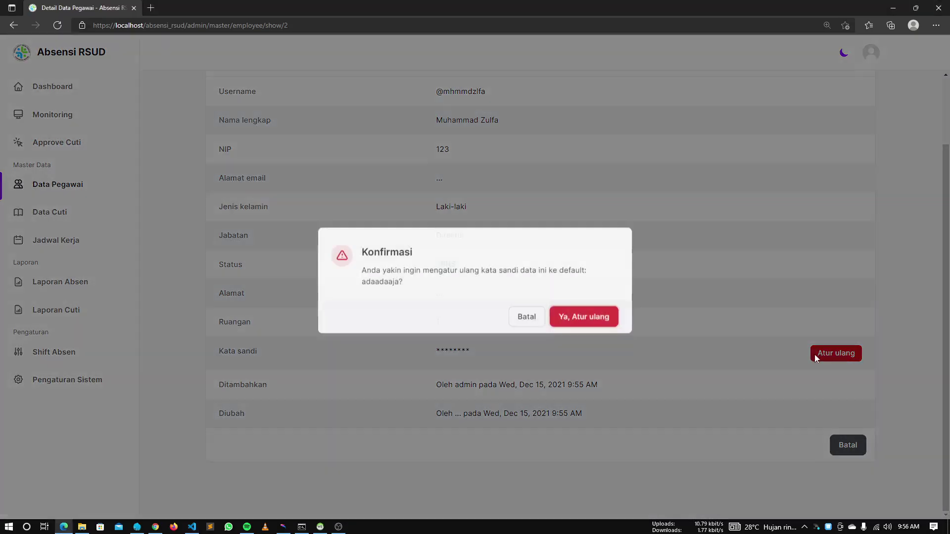
{"action": "left_click", "coordinate": [450, 406]}
{"action": "scroll", "coordinate": [539, 359], "scroll_direction": "up", "scroll_amount": 2}
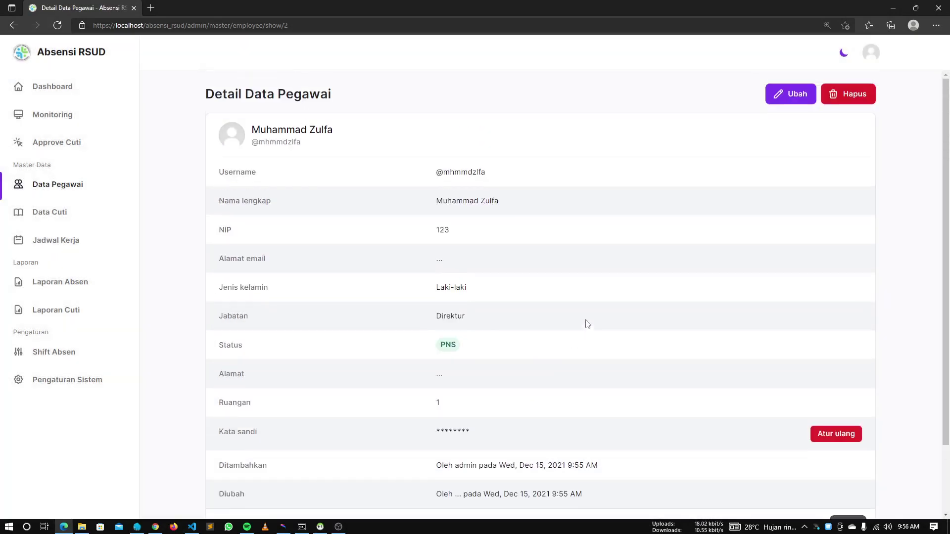
{"action": "scroll", "coordinate": [730, 324], "scroll_direction": "down", "scroll_amount": 2}
{"action": "left_click", "coordinate": [863, 448]}
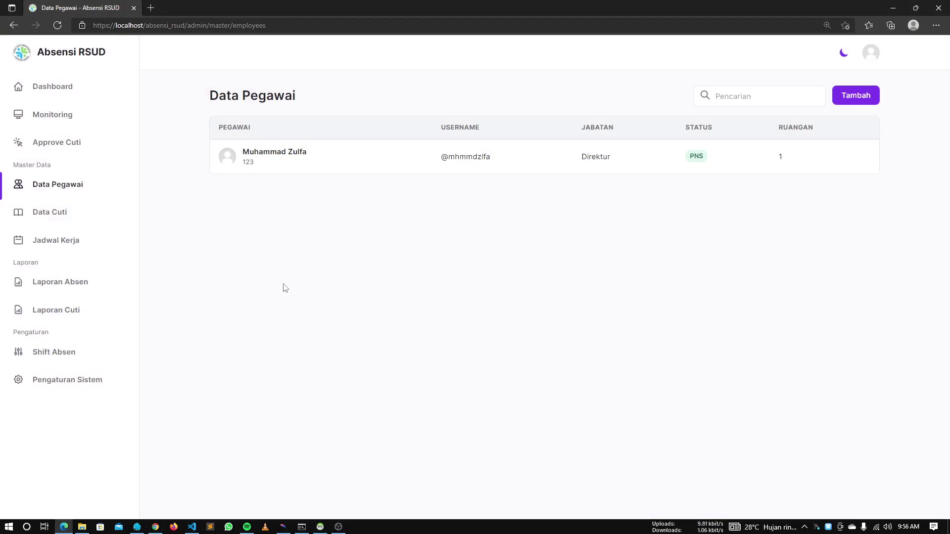
Go to Jadwal Kerja and start a blank Tambah Jadwal Kerja form
{"action": "left_click", "coordinate": [55, 242]}
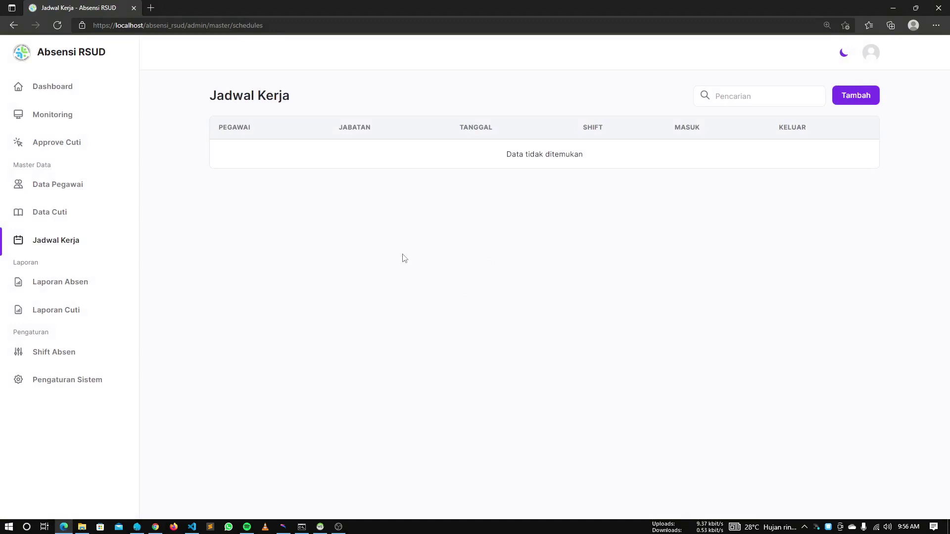
{"action": "left_click", "coordinate": [855, 99]}
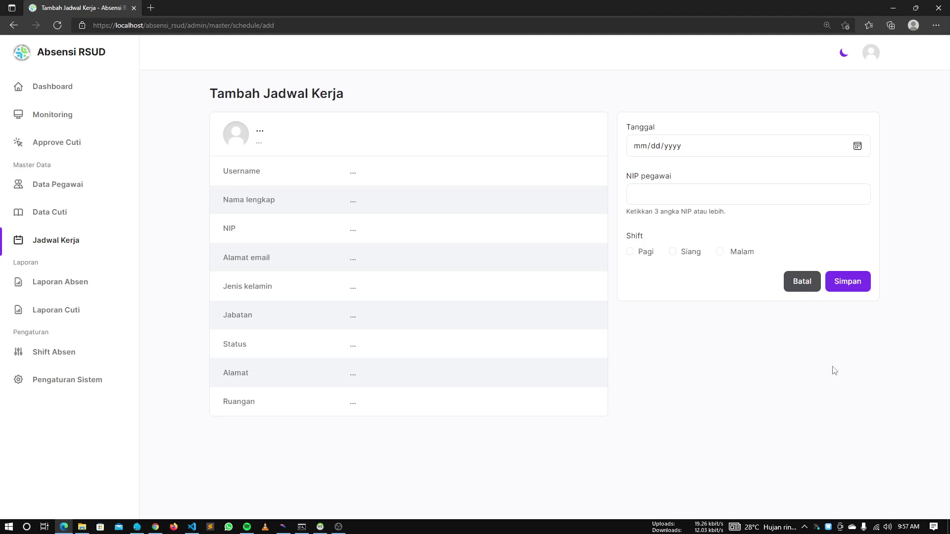
Set the schedule date to 12/15/2021 and enter the employee's NIP
{"action": "left_click", "coordinate": [857, 146]}
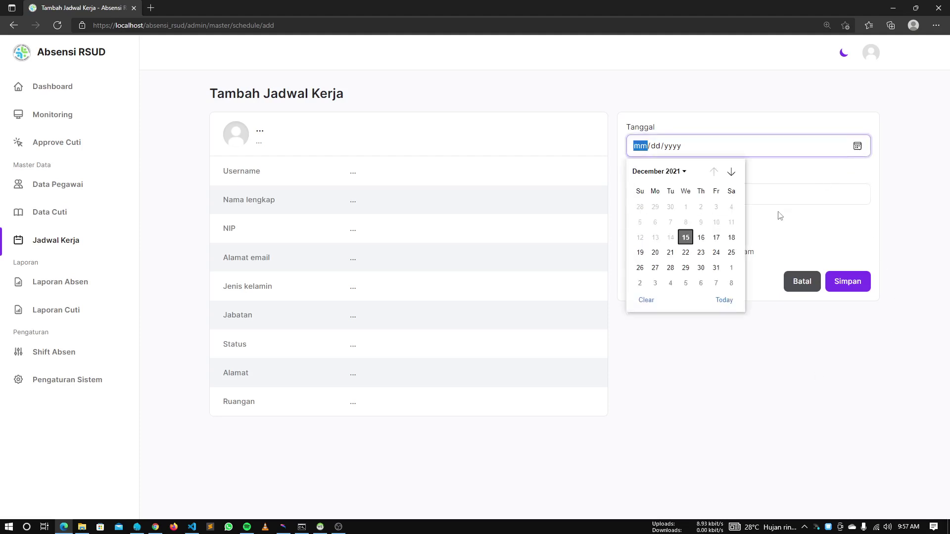
{"action": "left_click", "coordinate": [686, 238]}
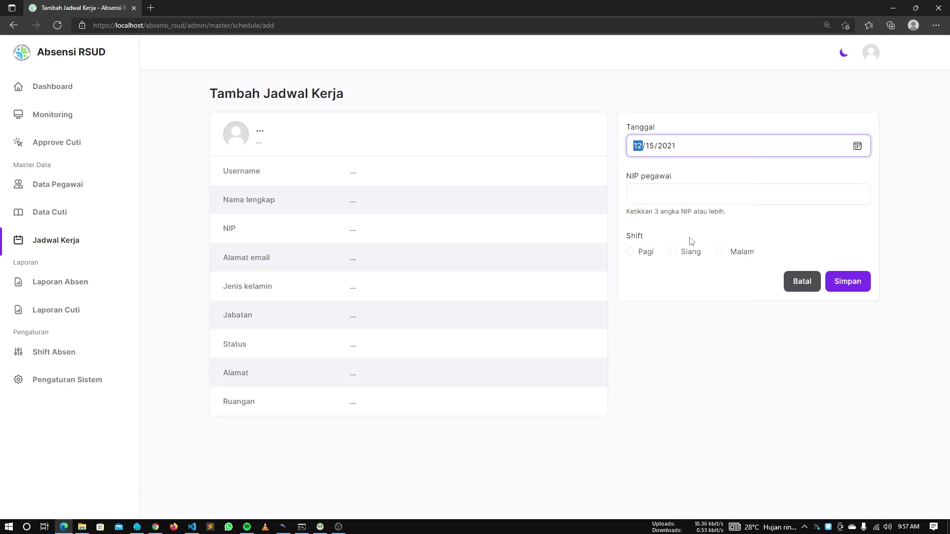
{"action": "left_click", "coordinate": [727, 193]}
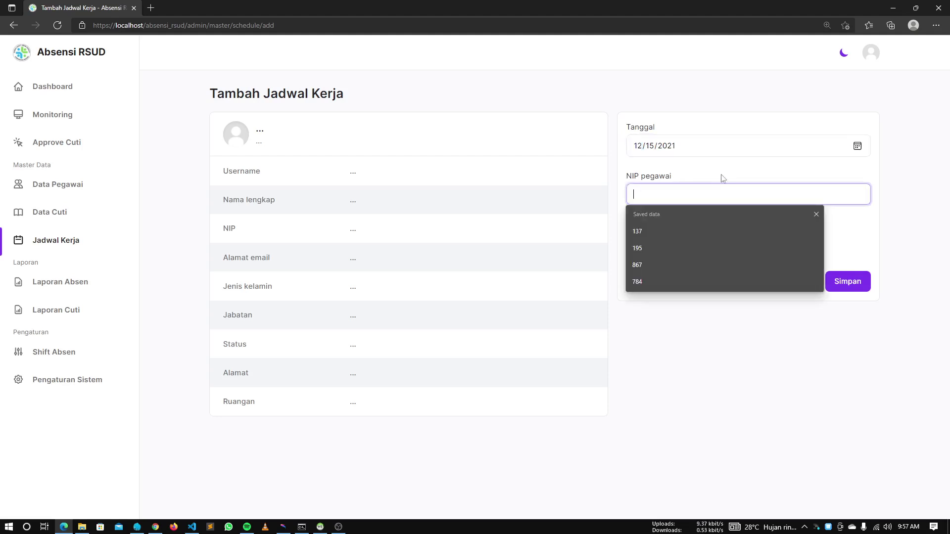
{"action": "left_click", "coordinate": [709, 384]}
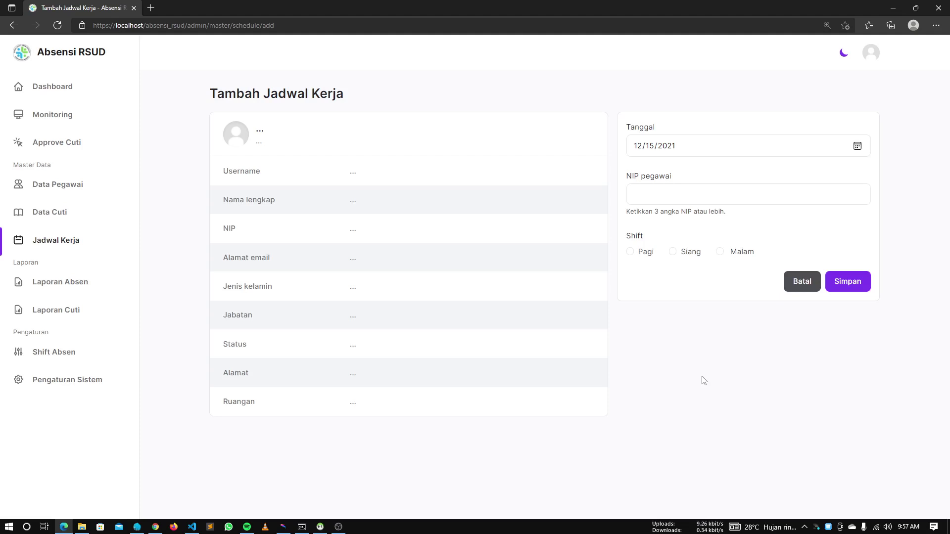
{"action": "left_click", "coordinate": [706, 197]}
{"action": "type", "text": "12"}
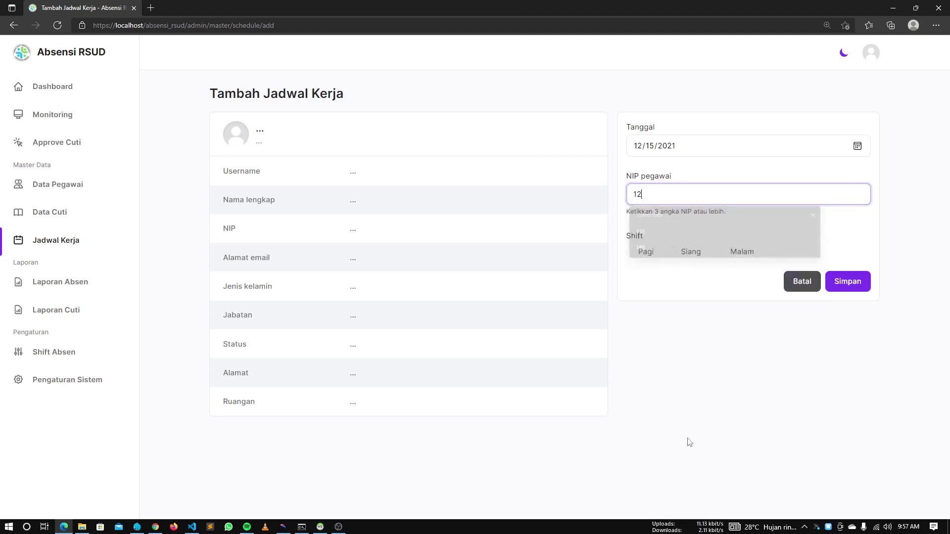
{"action": "type", "text": "3"}
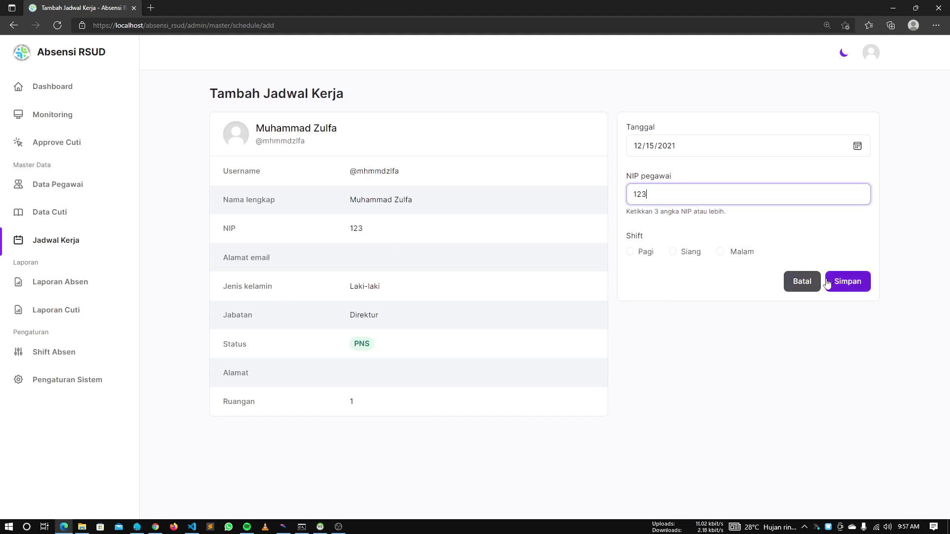
{"action": "key", "text": "BackSpace"}
{"action": "type", "text": "4"}
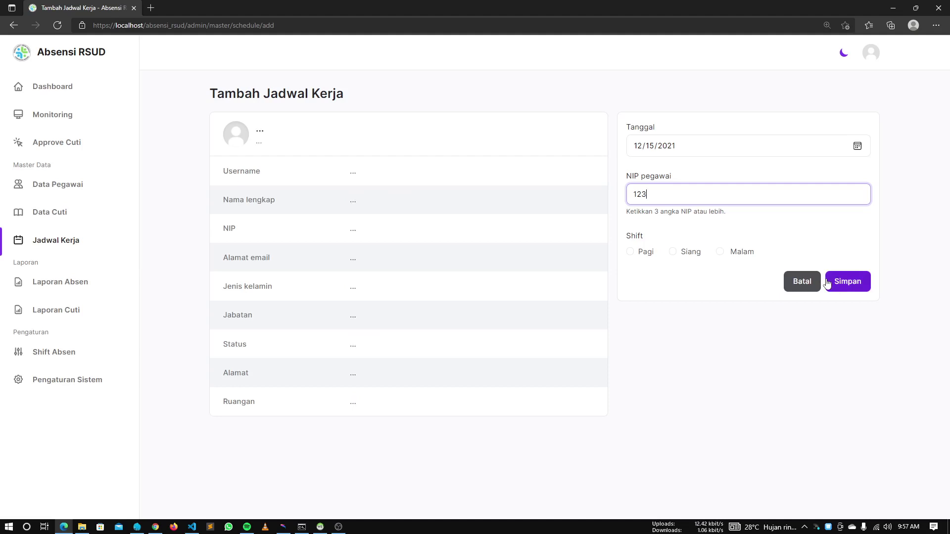
{"action": "left_click", "coordinate": [774, 464]}
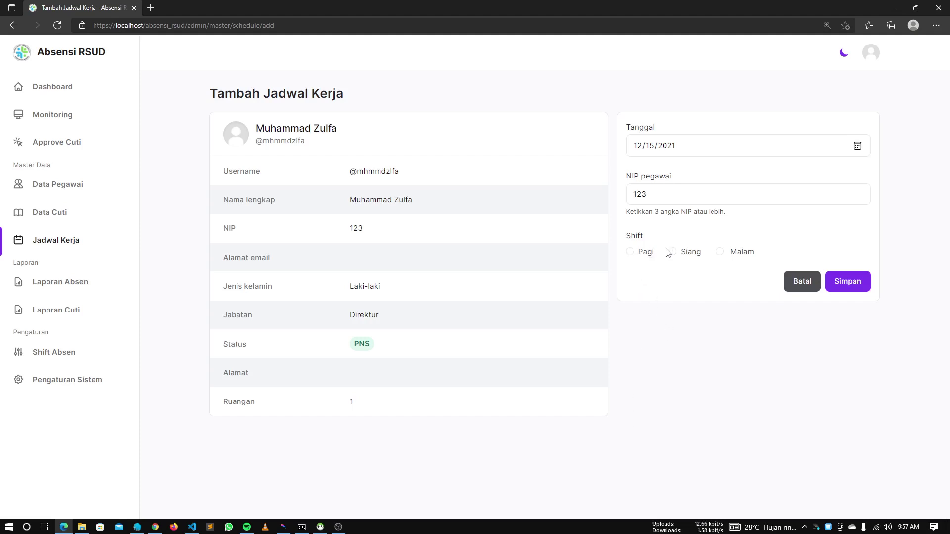
Choose the Pagi shift and save the work schedule
{"action": "left_click", "coordinate": [646, 254]}
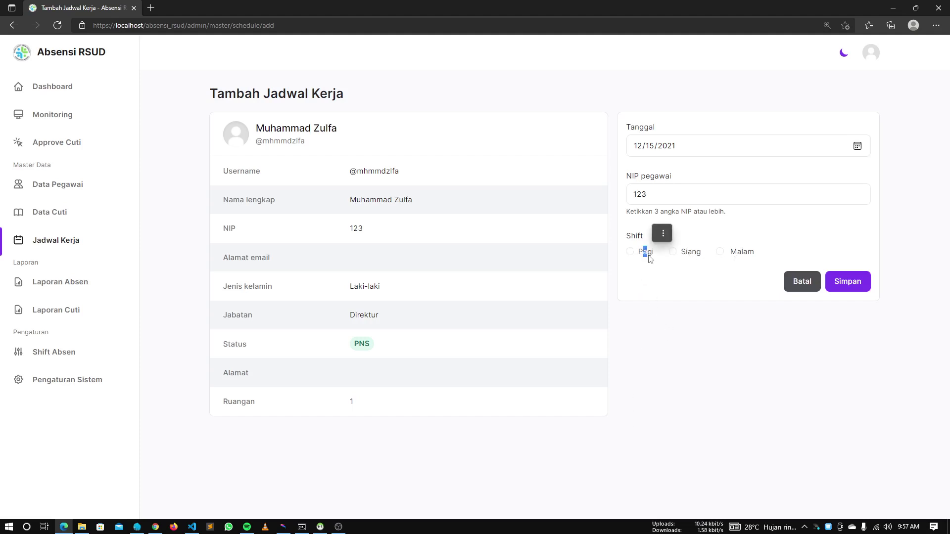
{"action": "left_click", "coordinate": [862, 386]}
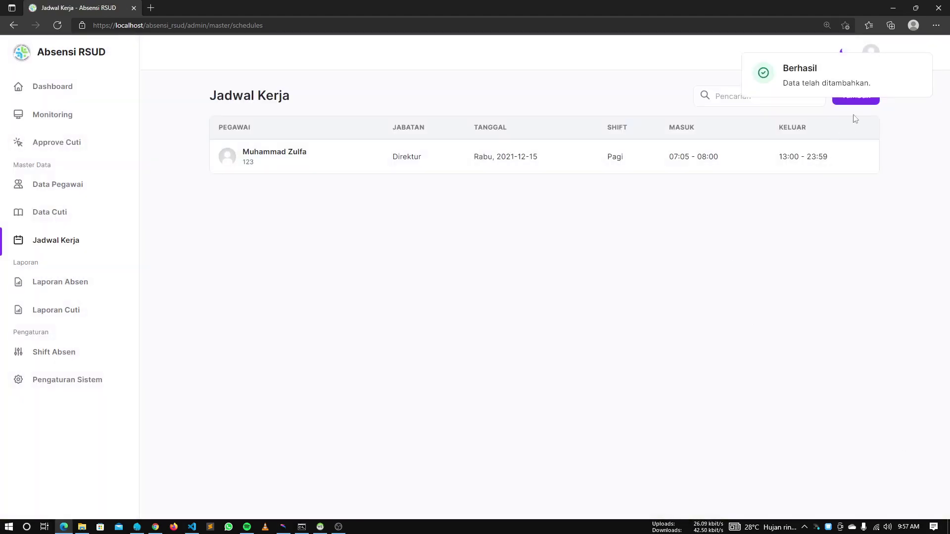
{"action": "left_click", "coordinate": [856, 100]}
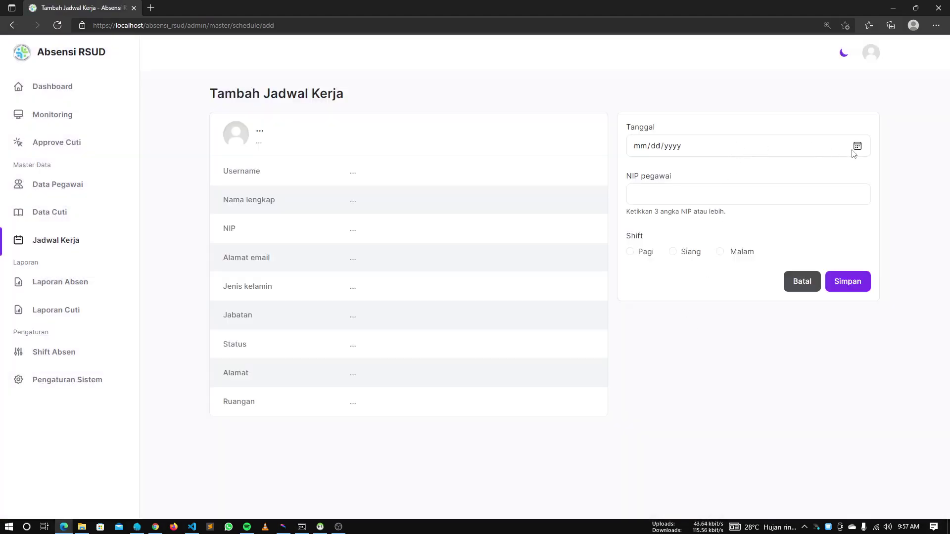
Save a Siang shift schedule for the employee's NIP on 12/16/2021
{"action": "left_click", "coordinate": [852, 150]}
{"action": "left_click", "coordinate": [708, 240]}
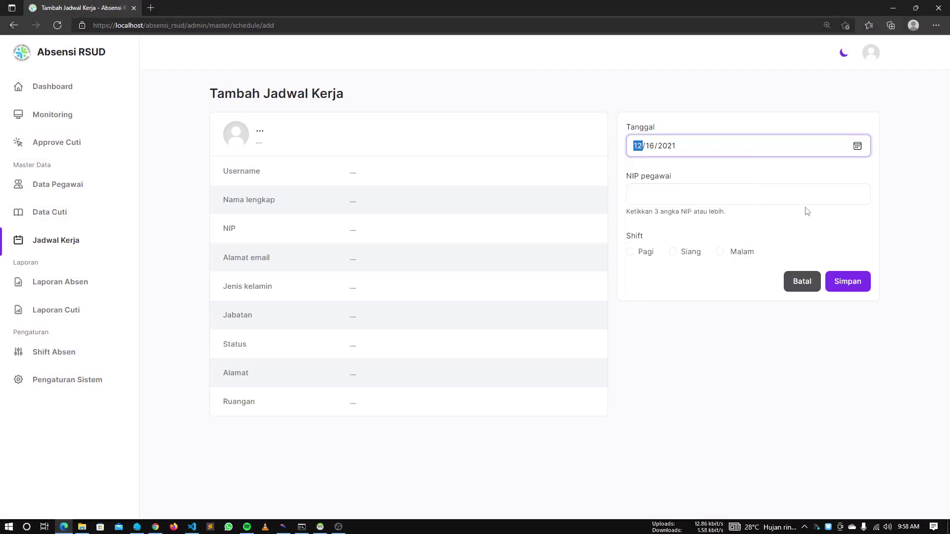
{"action": "left_click", "coordinate": [792, 195]}
{"action": "type", "text": "123"}
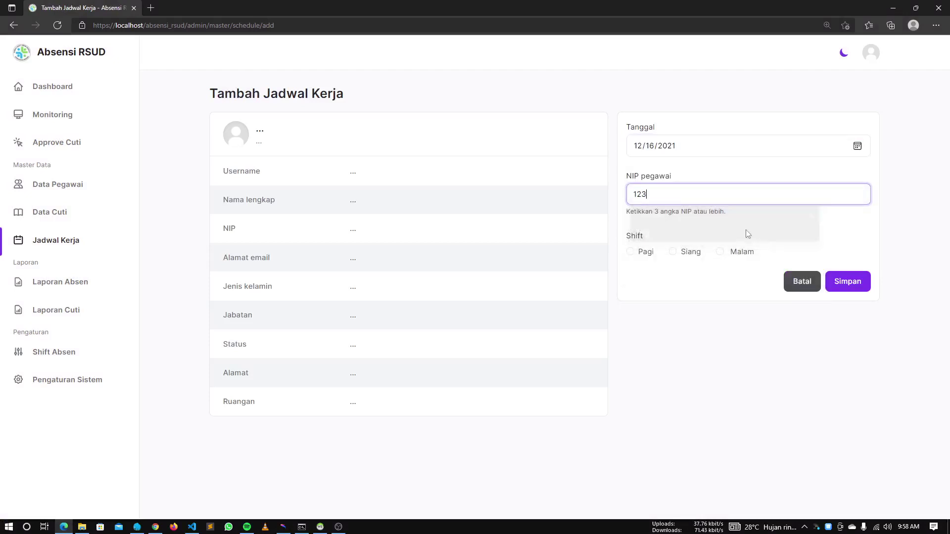
{"action": "left_click", "coordinate": [688, 255]}
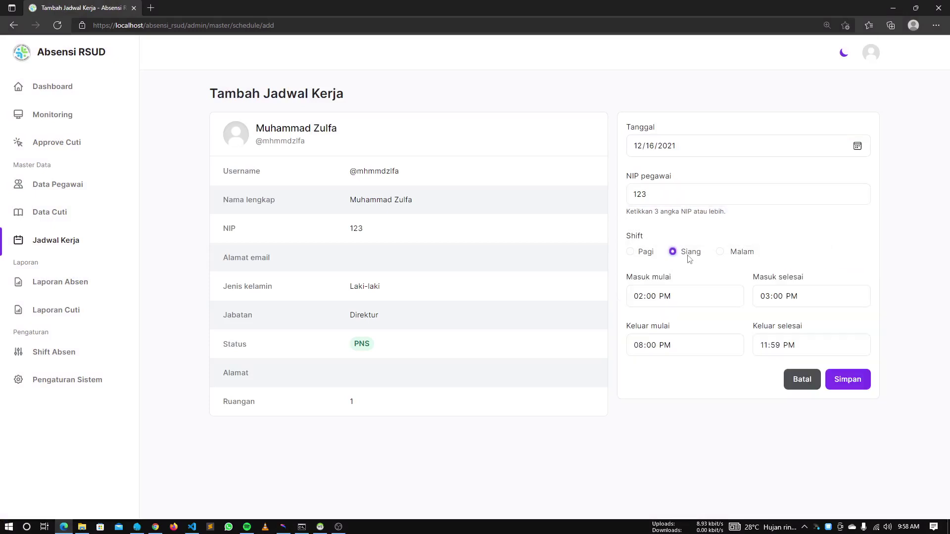
{"action": "left_click", "coordinate": [848, 380]}
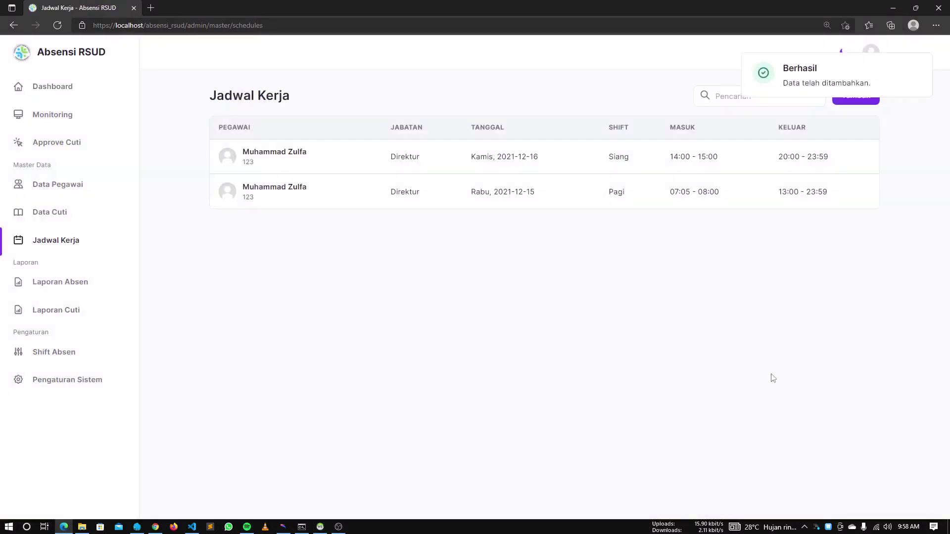
Try adding a Pagi schedule on 12/16 for the same NIP and dismiss the already-scheduled error
{"action": "left_click", "coordinate": [841, 108]}
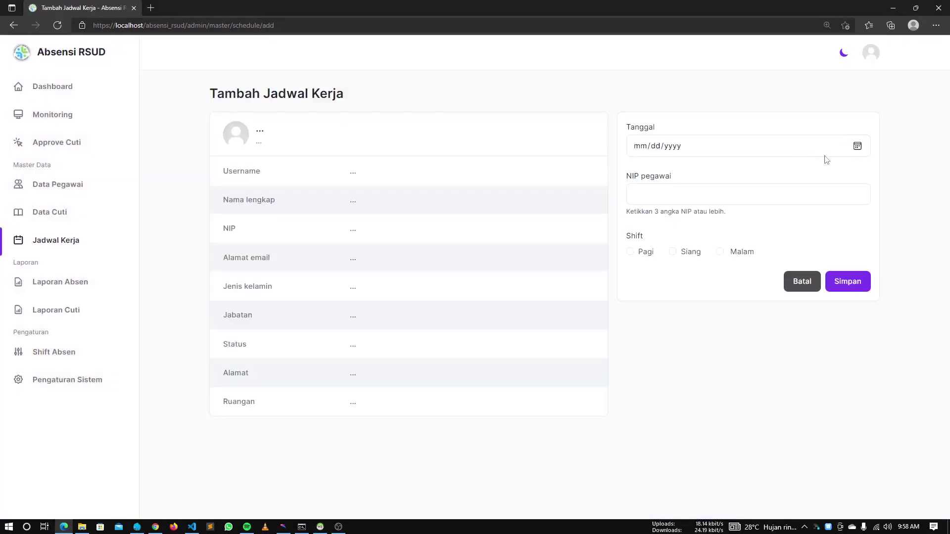
{"action": "left_click", "coordinate": [856, 147]}
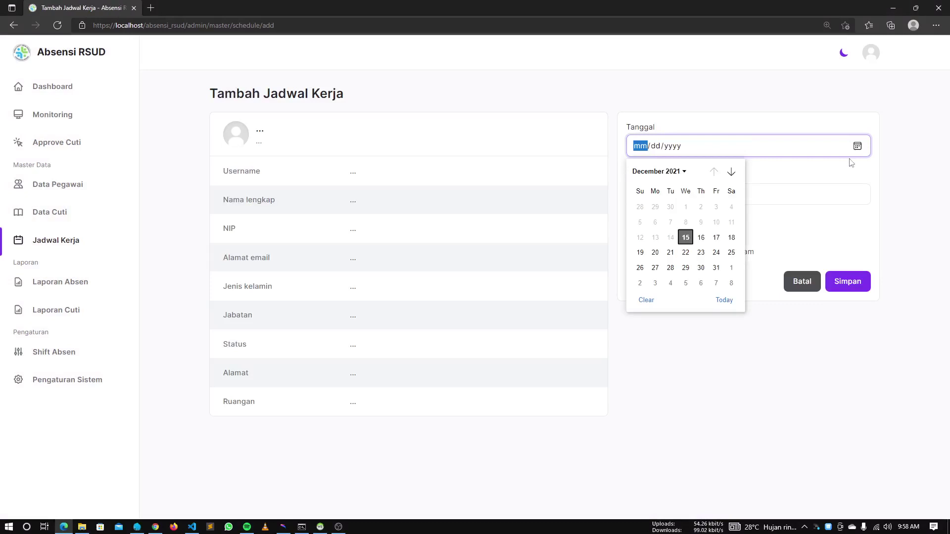
{"action": "left_click", "coordinate": [701, 237]}
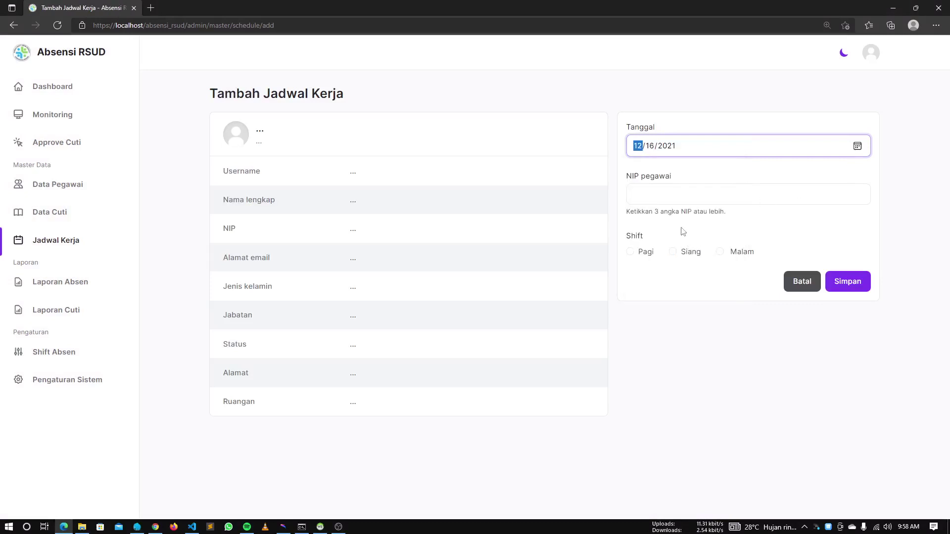
{"action": "left_click", "coordinate": [681, 194]}
{"action": "type", "text": "123"}
{"action": "left_click", "coordinate": [644, 253]}
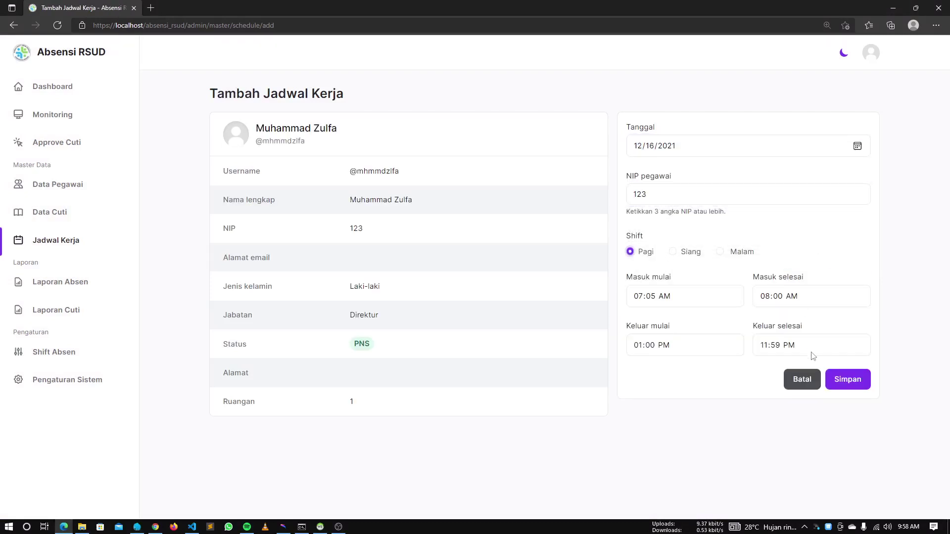
{"action": "left_click", "coordinate": [848, 379]}
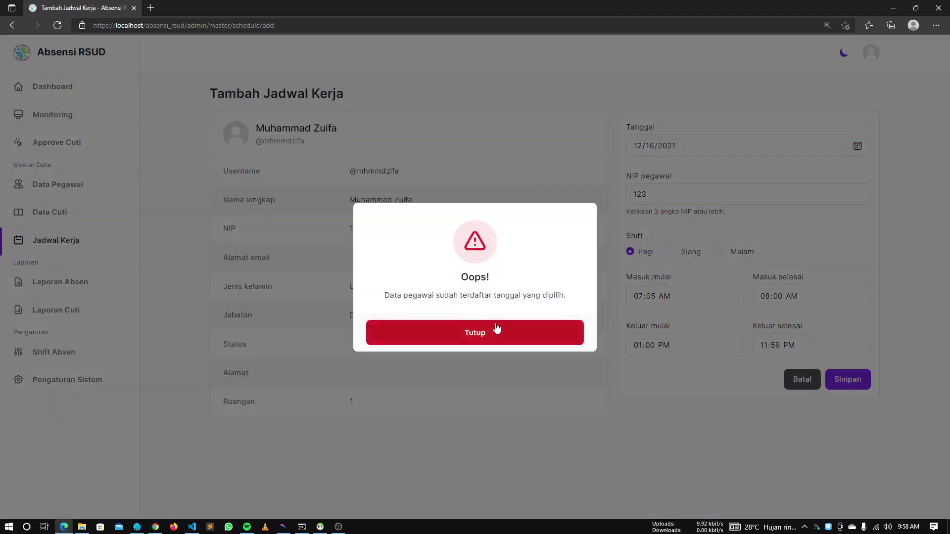
{"action": "left_click", "coordinate": [527, 388]}
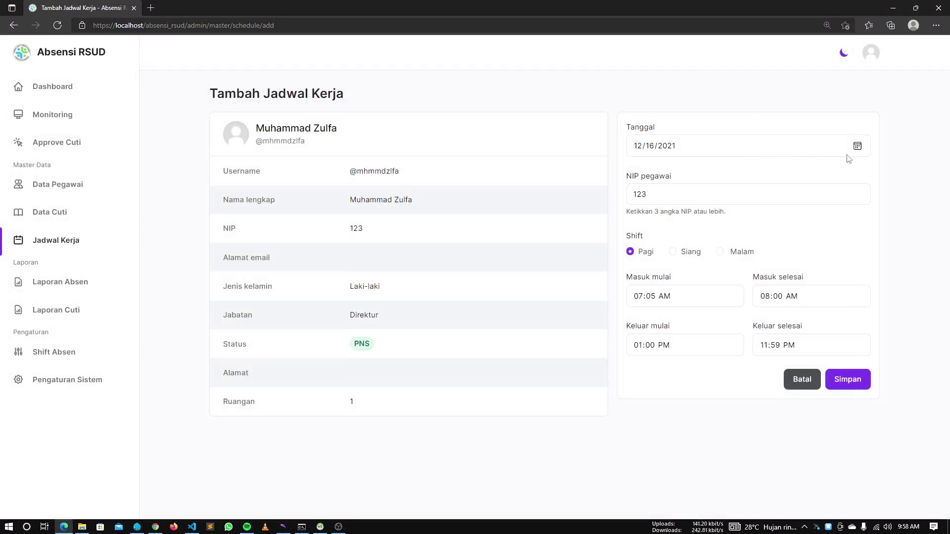
Cancel the new schedule form with Batal, returning to the Jadwal Kerja list
{"action": "left_click", "coordinate": [857, 146]}
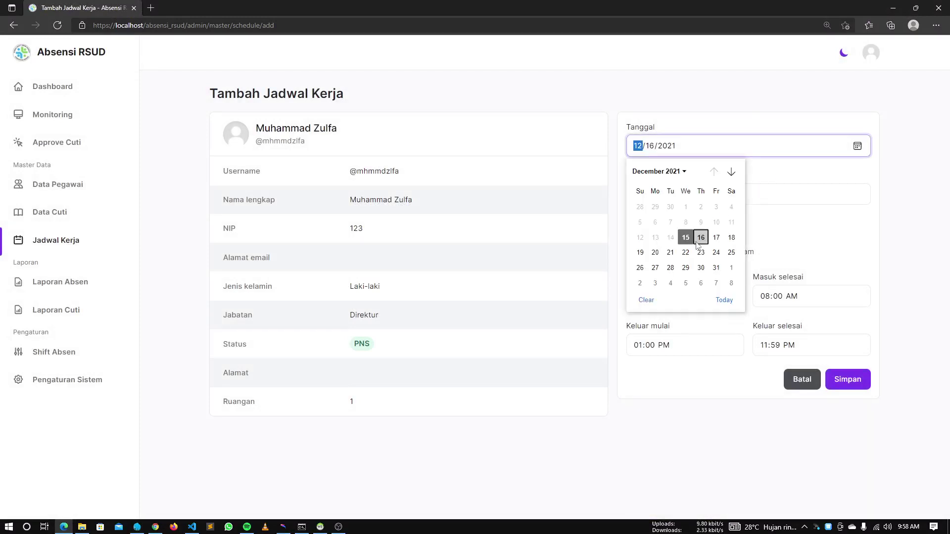
{"action": "left_click", "coordinate": [700, 239]}
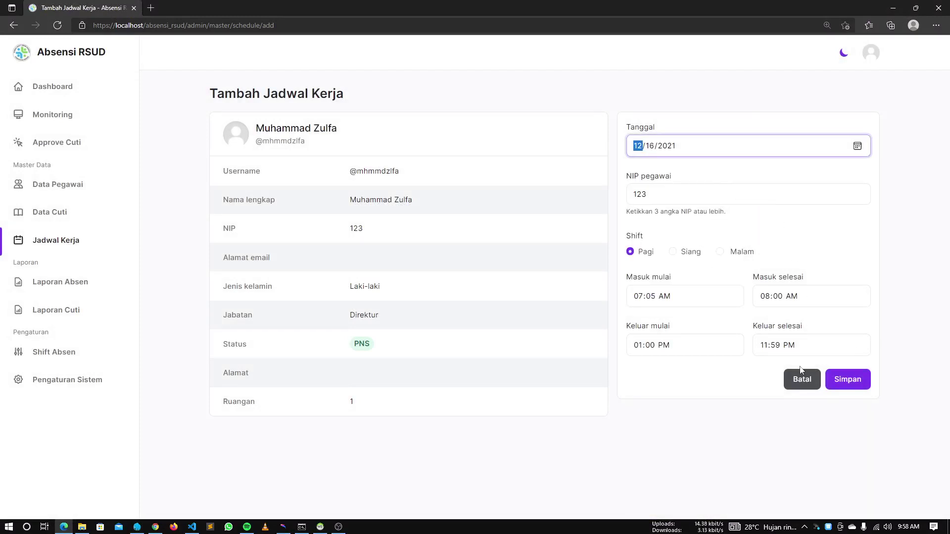
{"action": "left_click", "coordinate": [800, 379]}
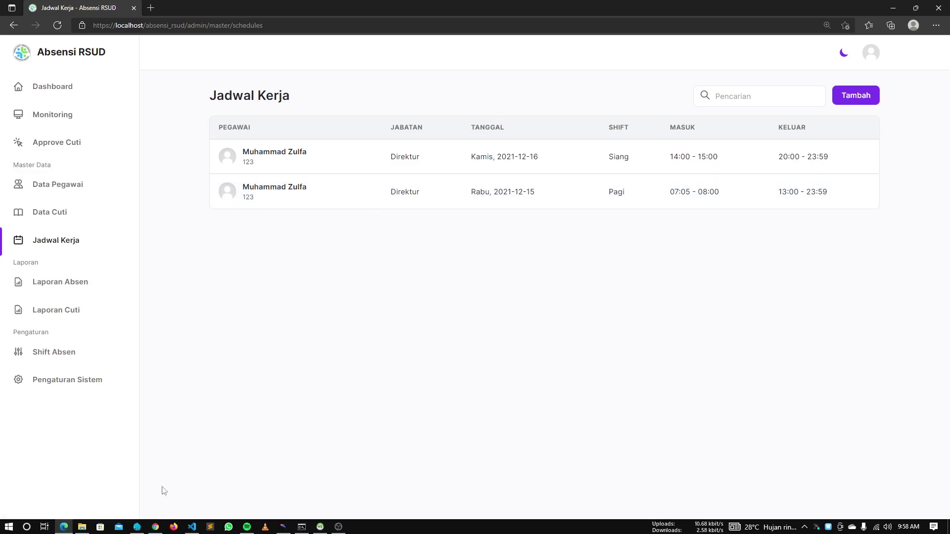
Show the Chrome login page in a phone-sized emulator view
{"action": "left_click", "coordinate": [156, 527]}
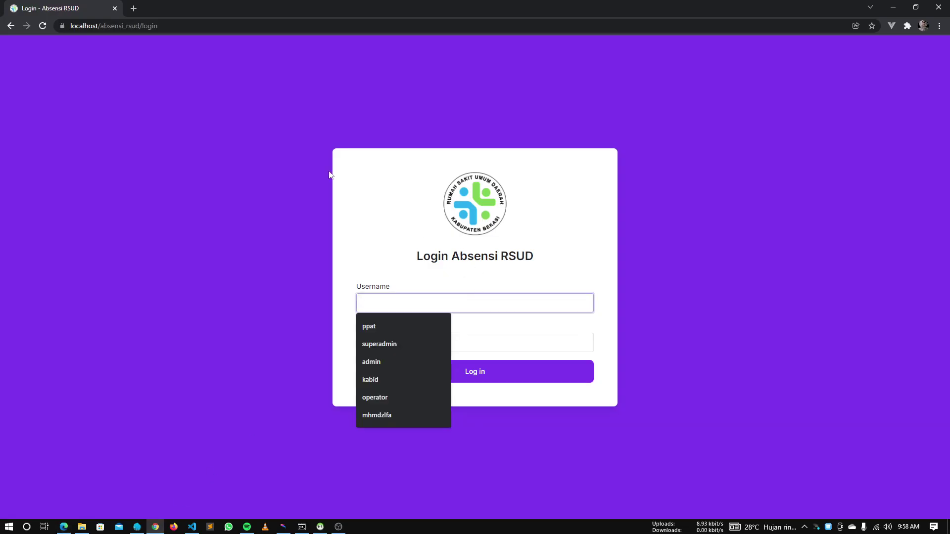
{"action": "right_click", "coordinate": [288, 158]}
{"action": "left_click", "coordinate": [340, 303]}
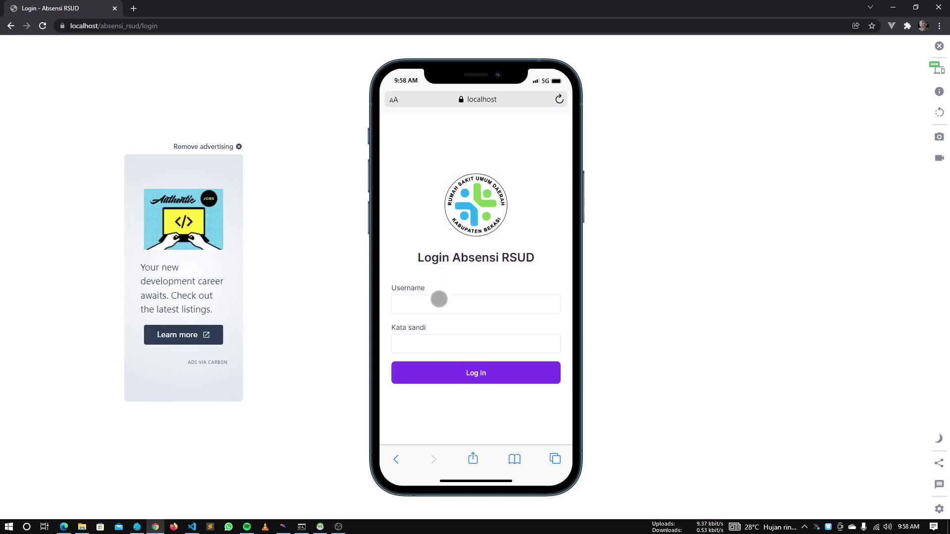
{"action": "left_click", "coordinate": [440, 300]}
Dock the admin window left, visiting Data Pegawai then returning to Jadwal Kerja
{"action": "key", "text": "alt+Tab"}
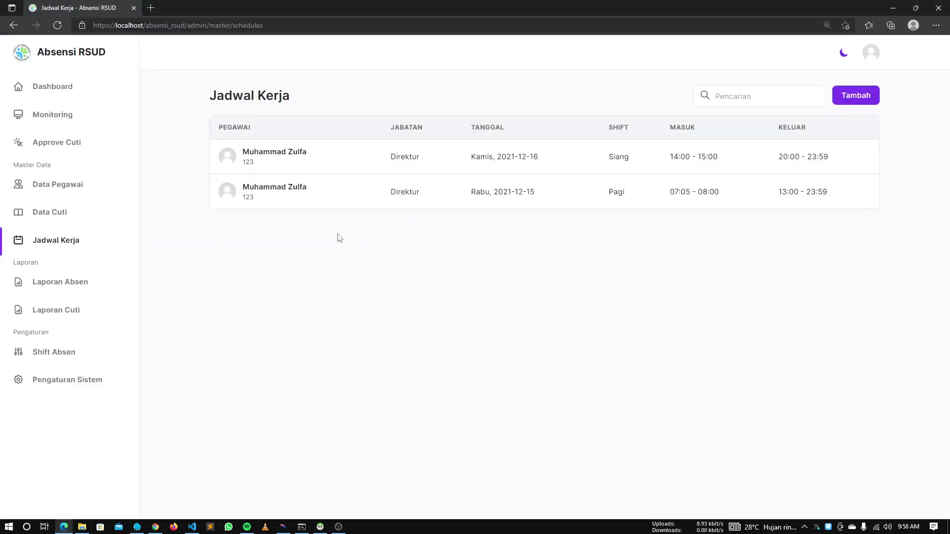
{"action": "right_click", "coordinate": [312, 262]}
{"action": "left_click", "coordinate": [285, 275]}
{"action": "key", "text": "super+Left"}
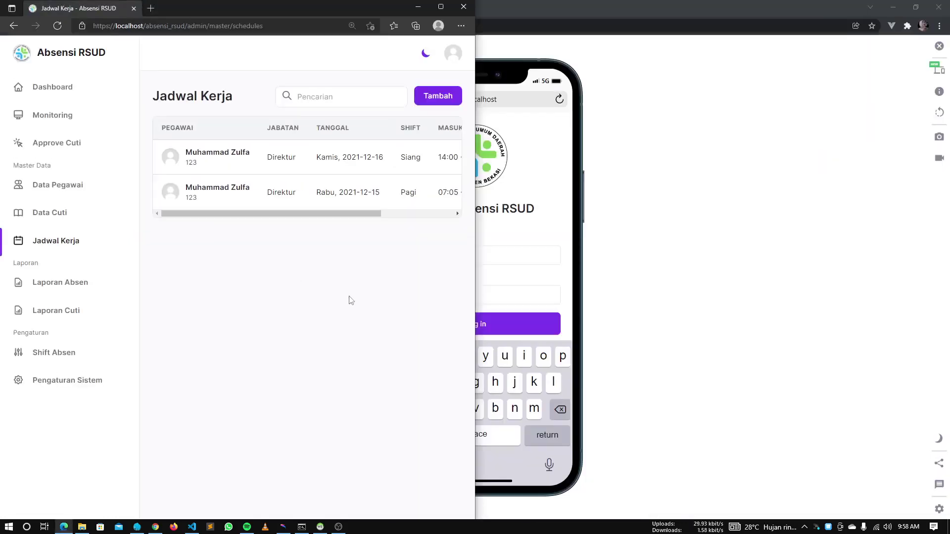
{"action": "left_click_drag", "start_coordinate": [475, 222], "coordinate": [217, 269]}
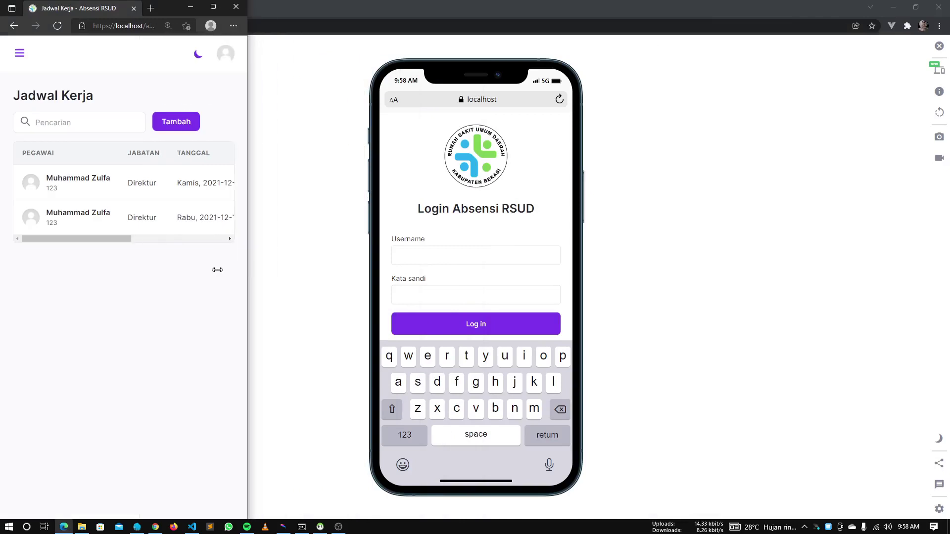
{"action": "left_click", "coordinate": [19, 57]}
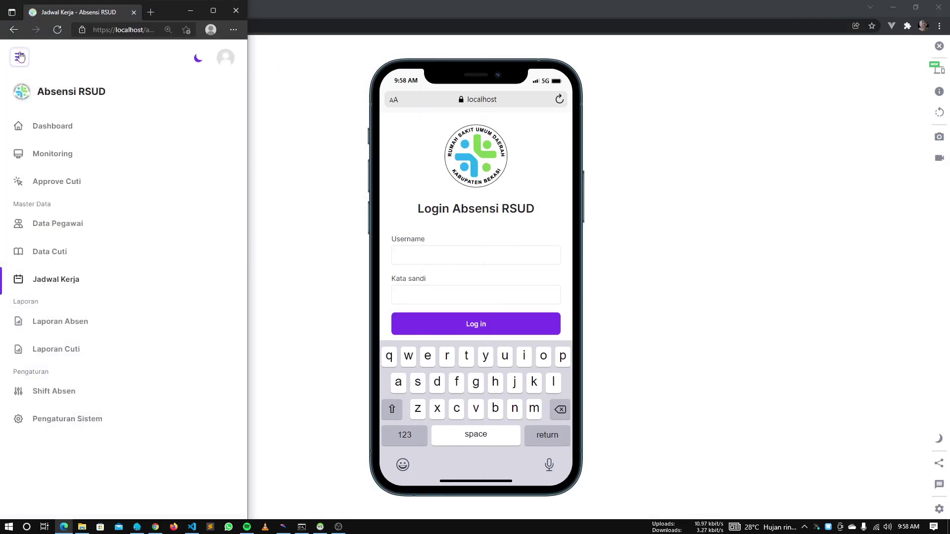
{"action": "left_click", "coordinate": [35, 221]}
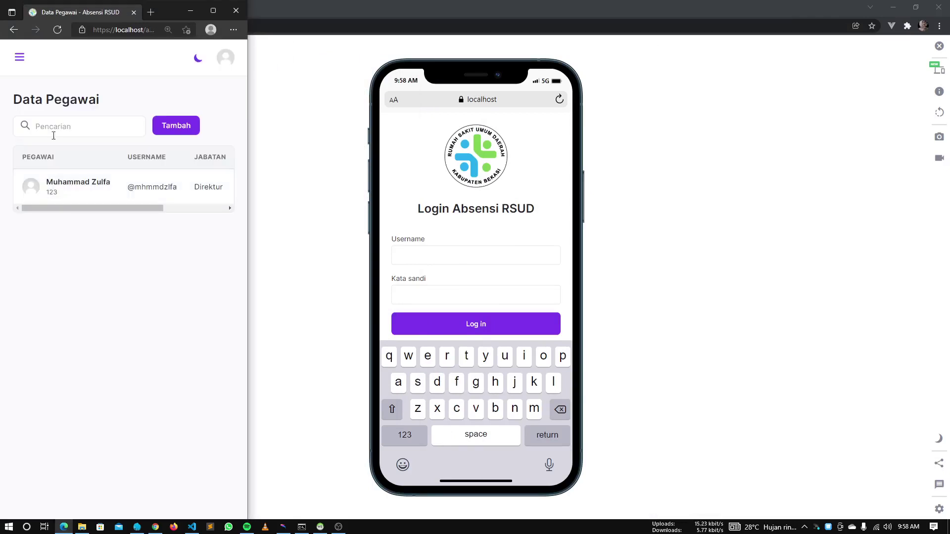
{"action": "left_click", "coordinate": [20, 57]}
{"action": "left_click", "coordinate": [42, 281]}
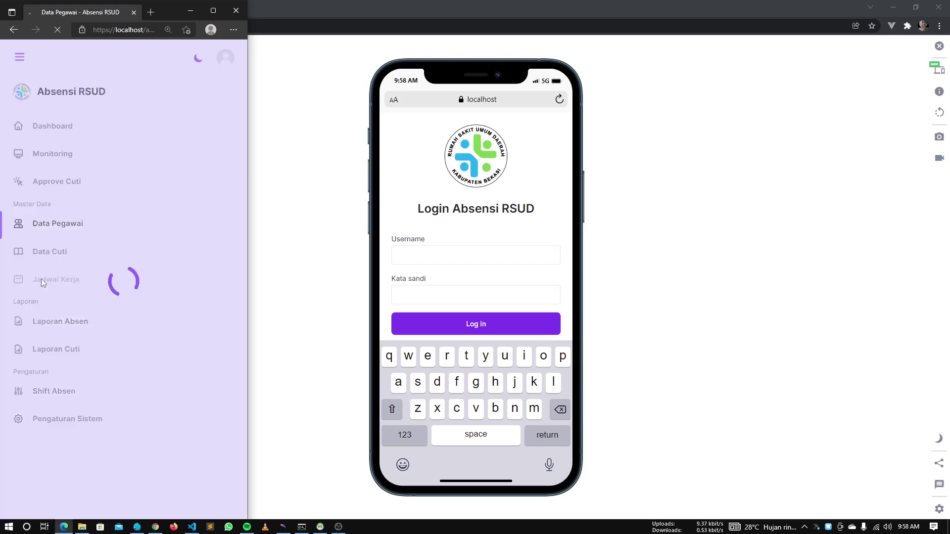
{"action": "left_click", "coordinate": [214, 10]}
Log in on the phone view with the employee's username and password
{"action": "key", "text": "alt+Tab"}
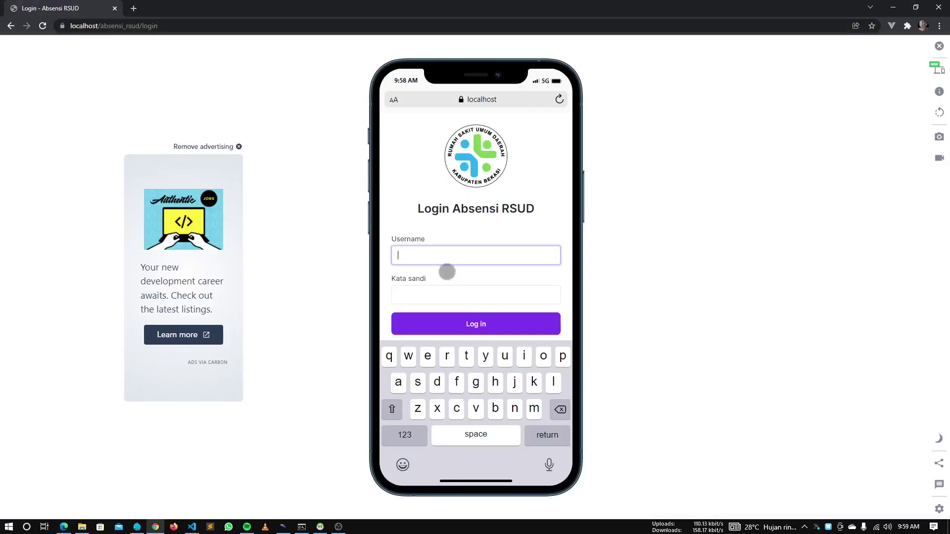
{"action": "left_click", "coordinate": [458, 250]}
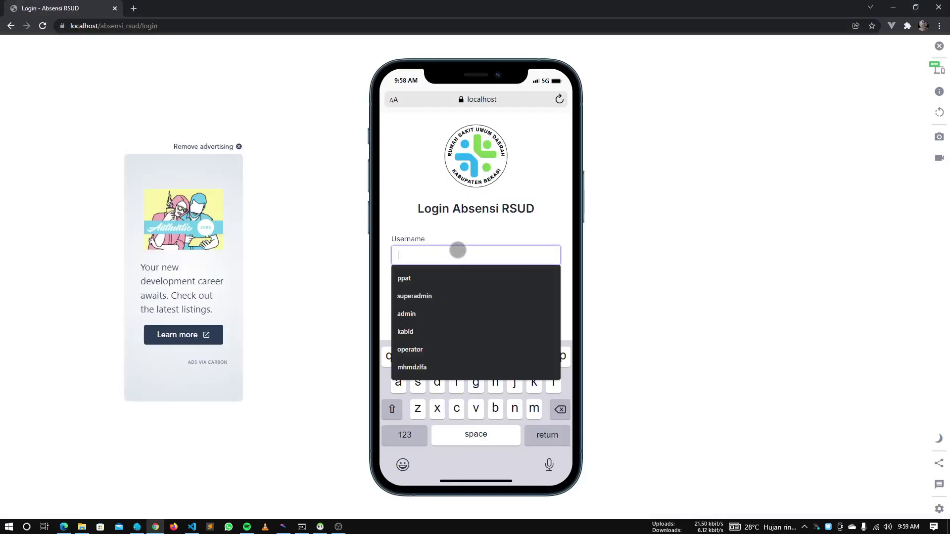
{"action": "type", "text": "mhmmdzlfa"}
{"action": "key", "text": "Tab"}
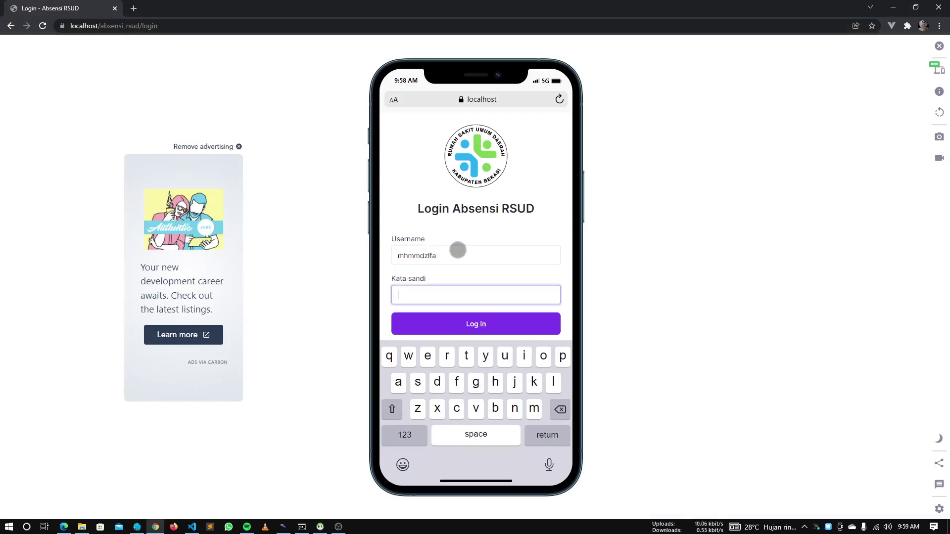
{"action": "type", "text": "••"}
{"action": "key", "text": "Return"}
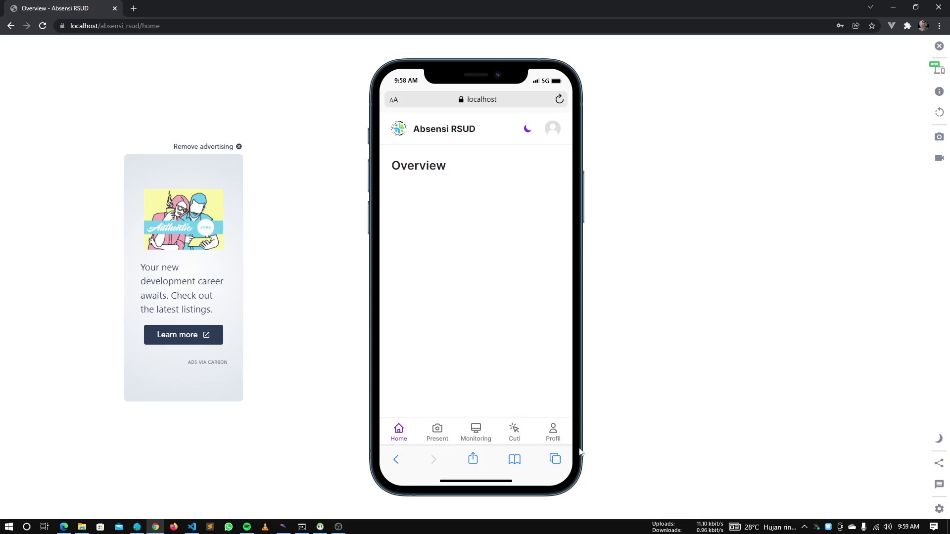
Look at the employee profile and the employee's own work schedule
{"action": "left_click", "coordinate": [559, 430]}
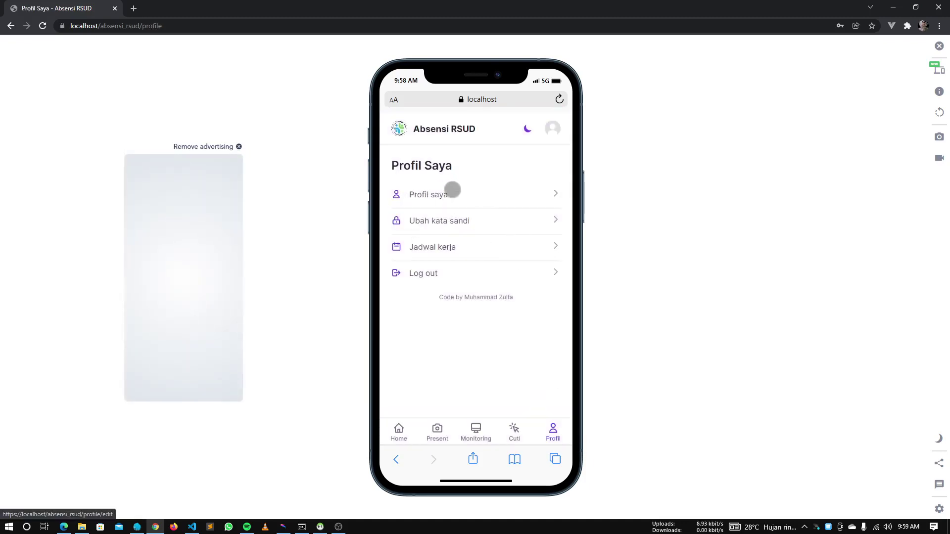
{"action": "left_click", "coordinate": [499, 249]}
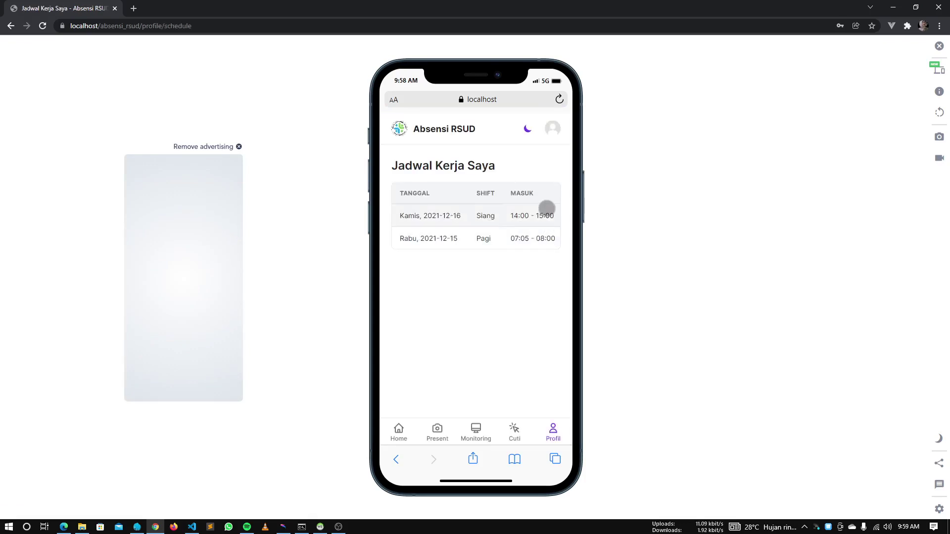
{"action": "scroll", "coordinate": [512, 214], "scroll_direction": "right", "scroll_amount": 1}
{"action": "scroll", "coordinate": [512, 214], "scroll_direction": "left", "scroll_amount": 1}
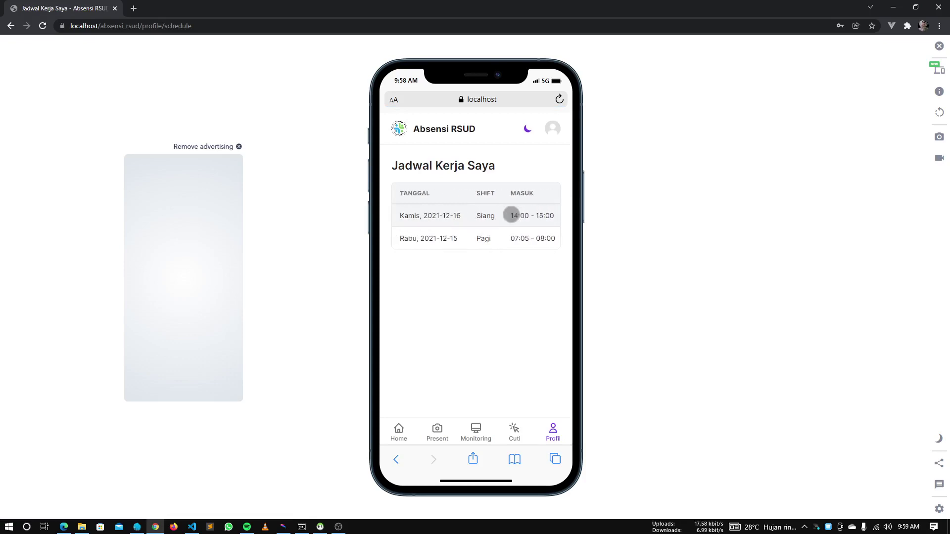
{"action": "scroll", "coordinate": [511, 215], "scroll_direction": "right", "scroll_amount": 1}
{"action": "scroll", "coordinate": [510, 220], "scroll_direction": "left", "scroll_amount": 1}
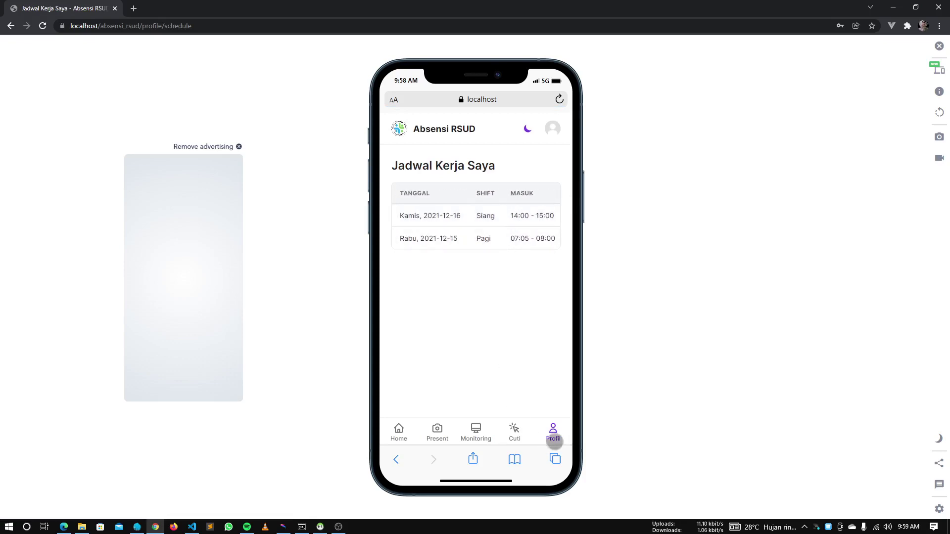
{"action": "left_click", "coordinate": [556, 436]}
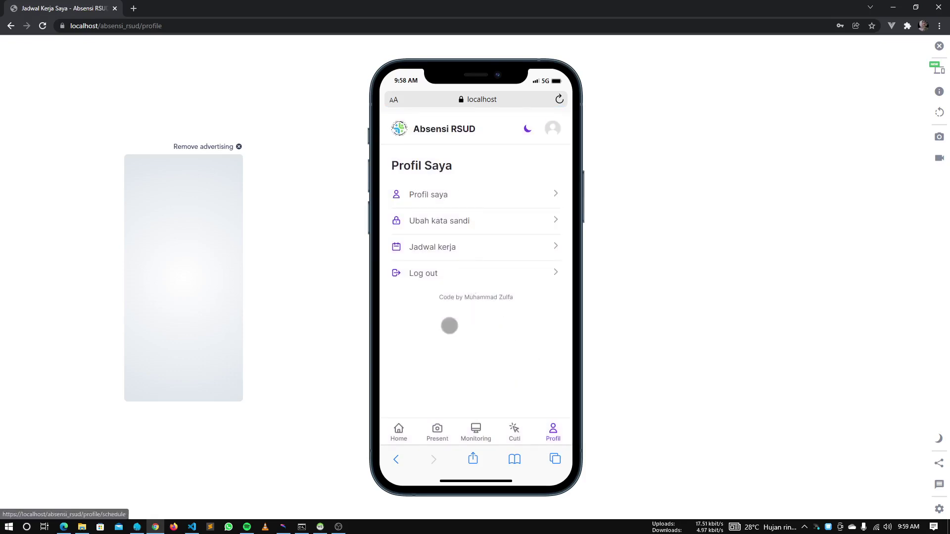
Visit the Monitoring and Cuti leave request pages, ending on the Present check-in page
{"action": "left_click", "coordinate": [437, 427]}
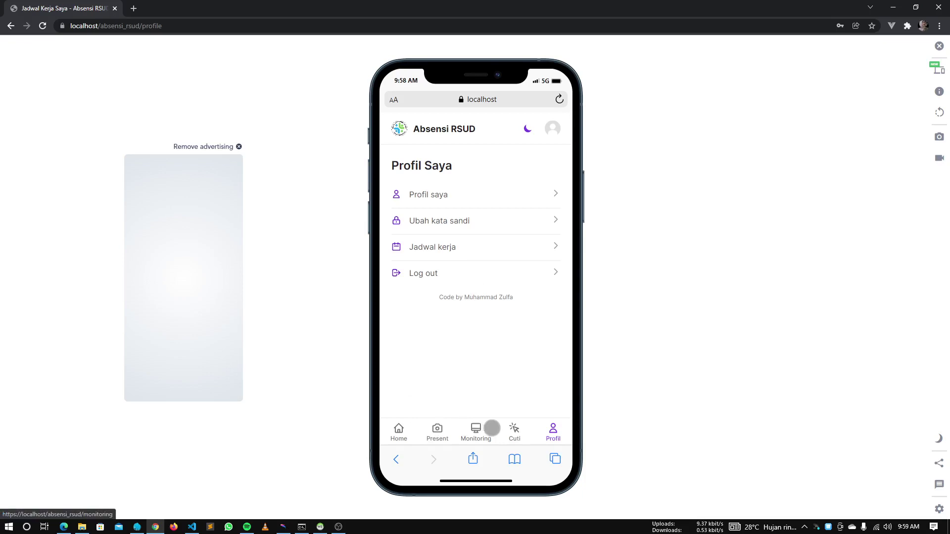
{"action": "left_click", "coordinate": [483, 428]}
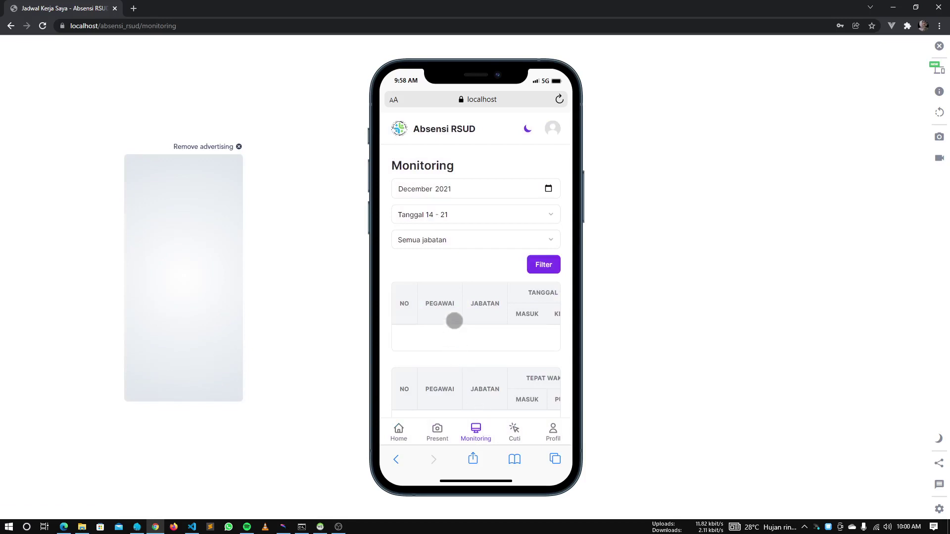
{"action": "left_click", "coordinate": [514, 434]}
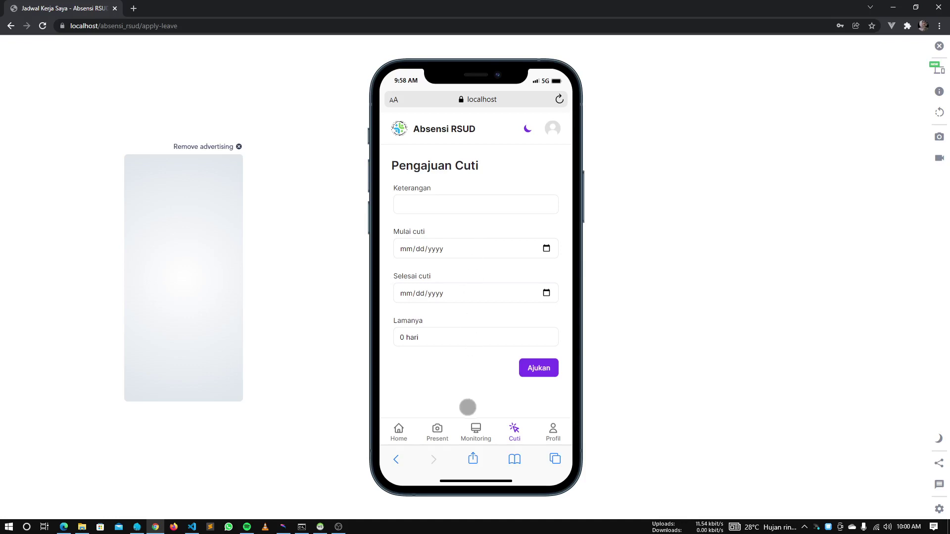
{"action": "left_click", "coordinate": [439, 429]}
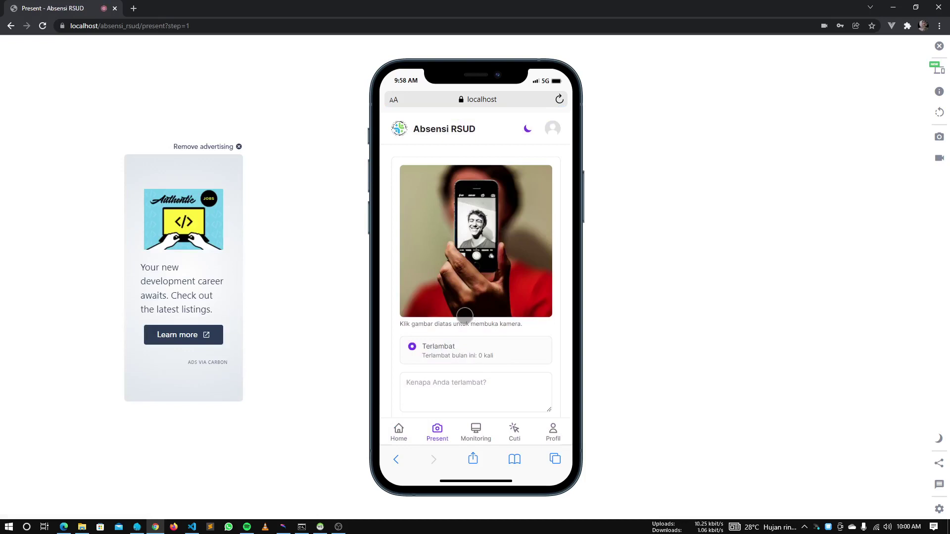
Open and close the check-in camera, then bring up the admin Jadwal Kerja page
{"action": "left_click", "coordinate": [479, 248]}
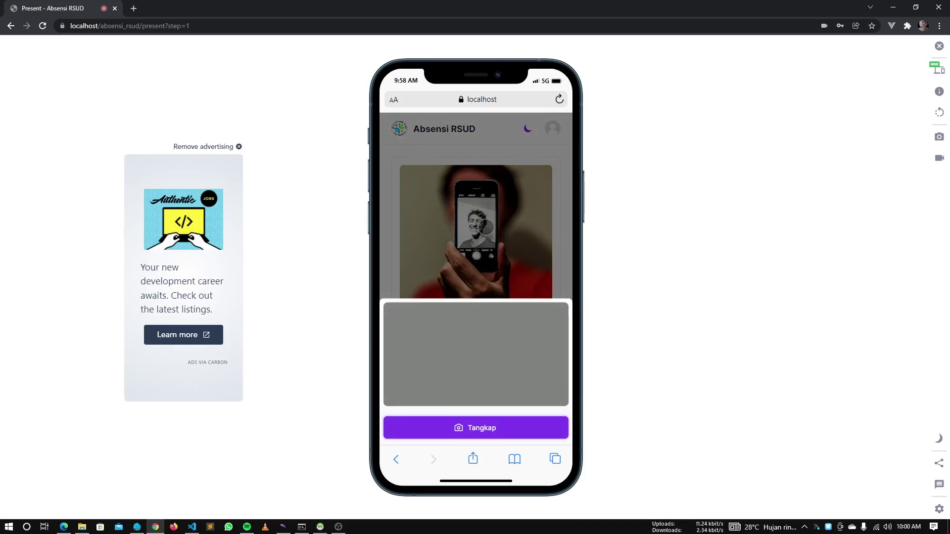
{"action": "left_click", "coordinate": [486, 227]}
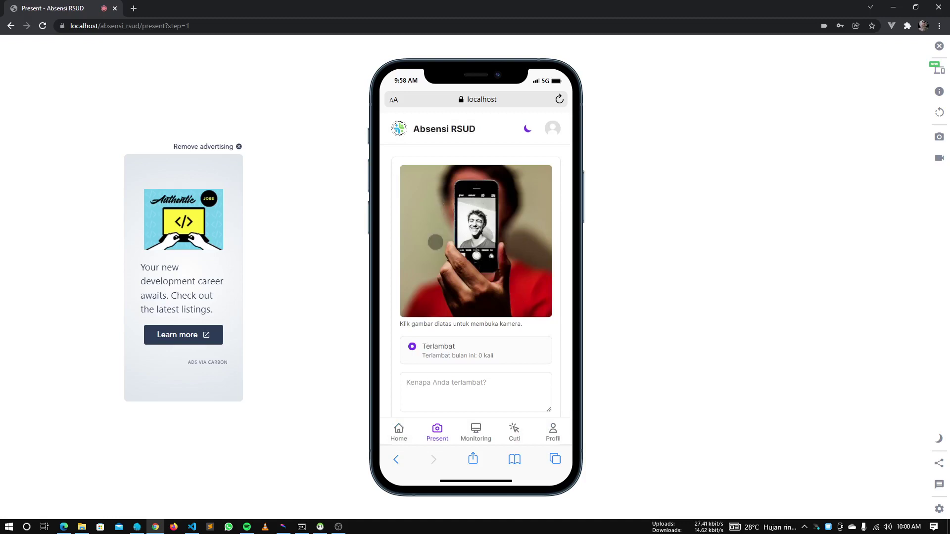
{"action": "key", "text": "alt+Tab"}
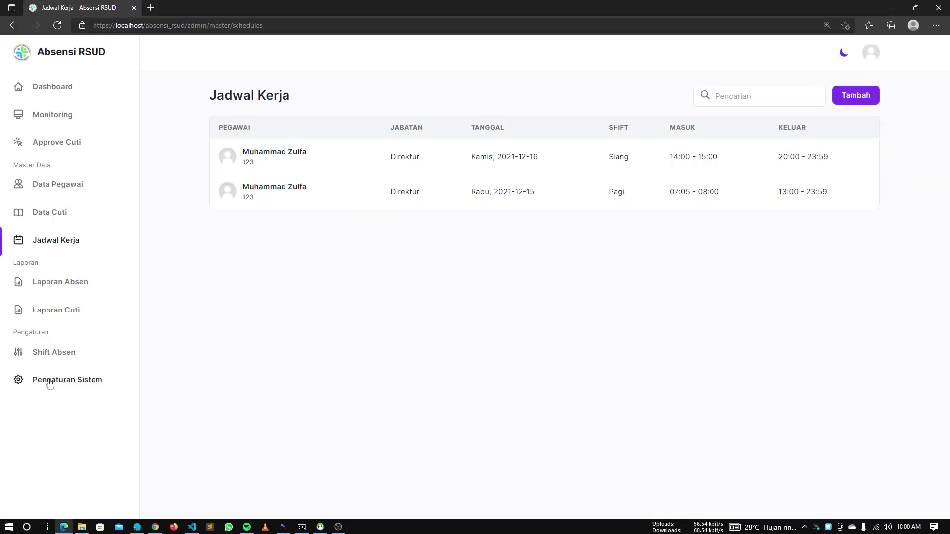
Switch off 'Izinkan akses kamera pegawai' in Pengaturan Sistem and save it
{"action": "left_click", "coordinate": [49, 381]}
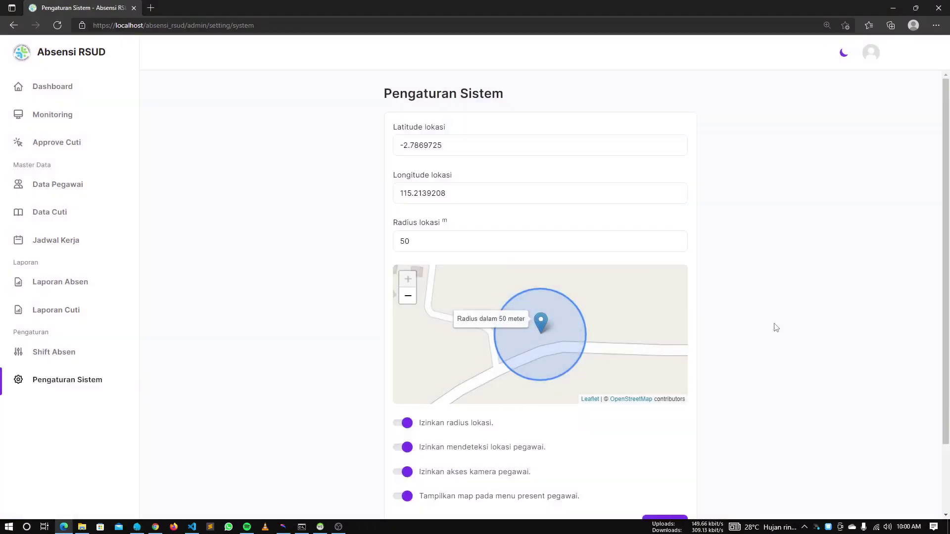
{"action": "scroll", "coordinate": [776, 327], "scroll_direction": "down", "scroll_amount": 2}
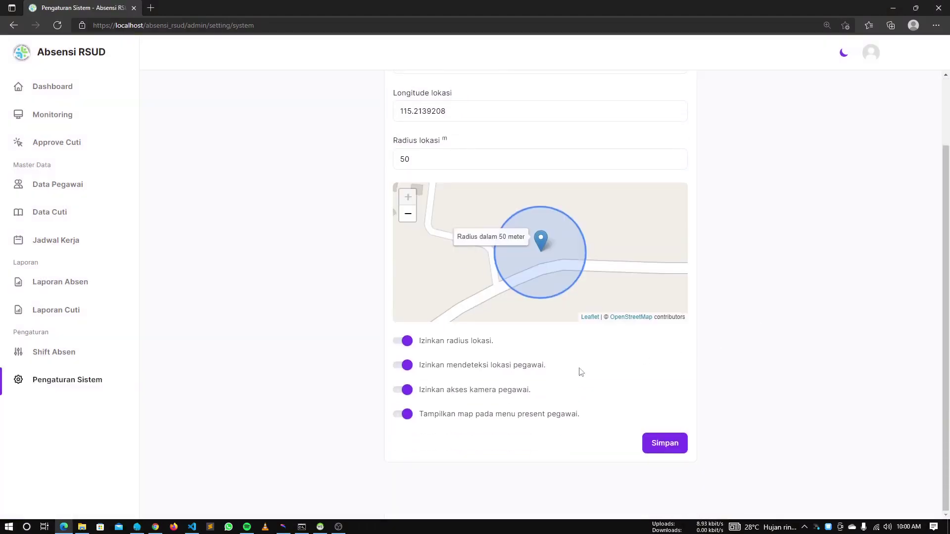
{"action": "left_click", "coordinate": [407, 390]}
{"action": "left_click", "coordinate": [655, 443]}
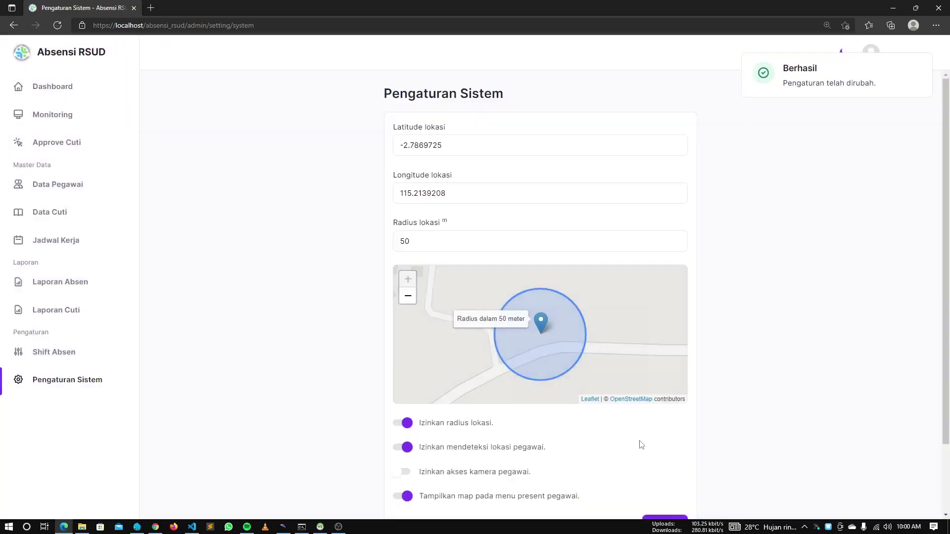
{"action": "key", "text": "alt+Tab"}
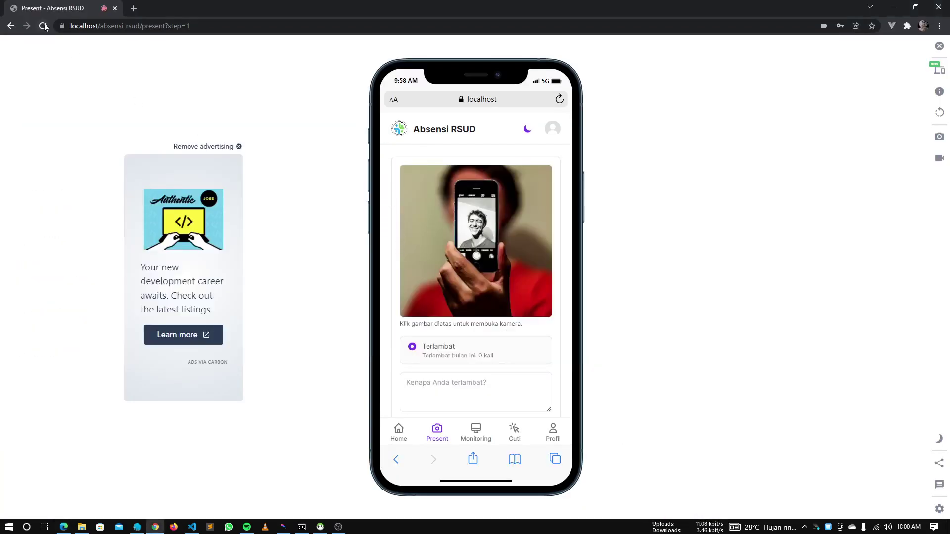
Reload the photo-free Present page and try continuing without a lateness reason
{"action": "left_click", "coordinate": [43, 26]}
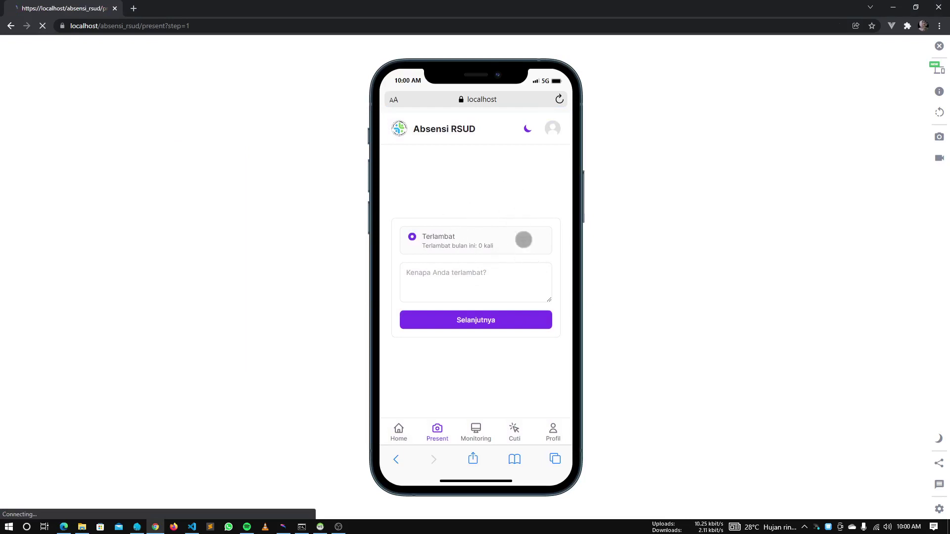
{"action": "left_click", "coordinate": [455, 320]}
{"action": "left_click", "coordinate": [450, 275]}
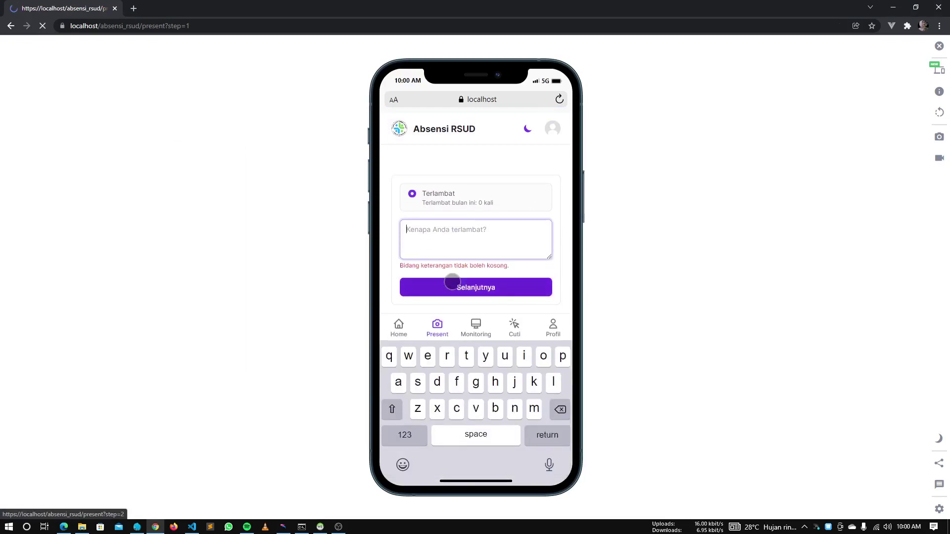
{"action": "left_click", "coordinate": [464, 170]}
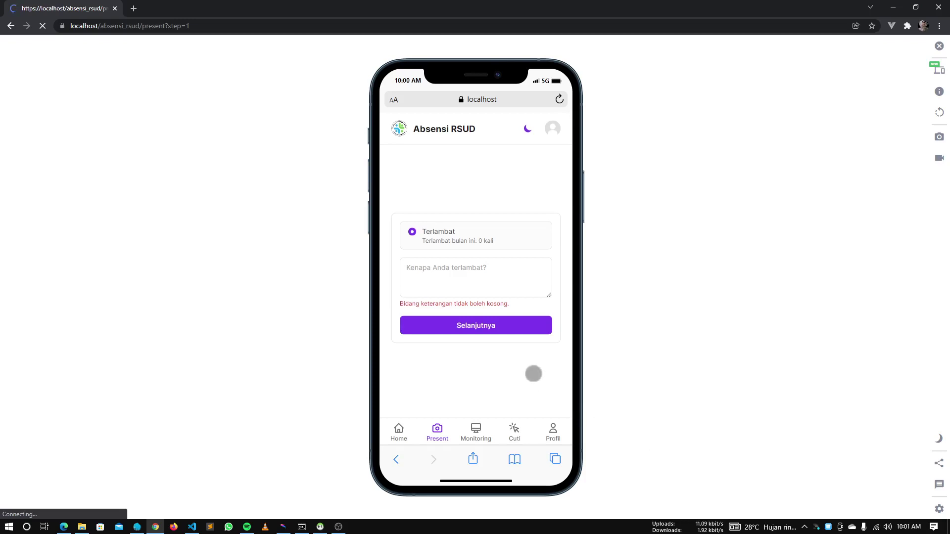
Enter 'hehe' as the lateness reason and continue to the location detection step
{"action": "left_click", "coordinate": [477, 286]}
{"action": "type", "text": "hehe"}
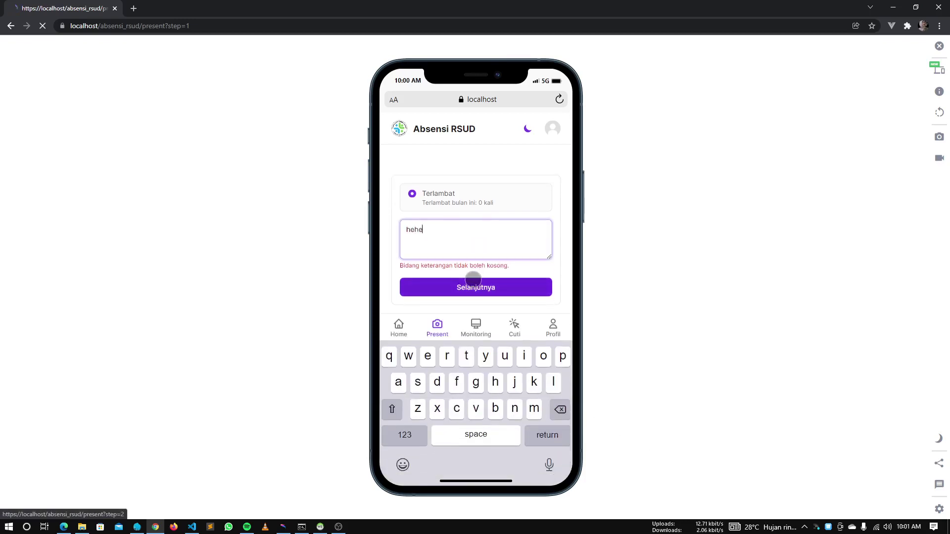
{"action": "left_click", "coordinate": [464, 298]}
{"action": "left_click", "coordinate": [476, 325]}
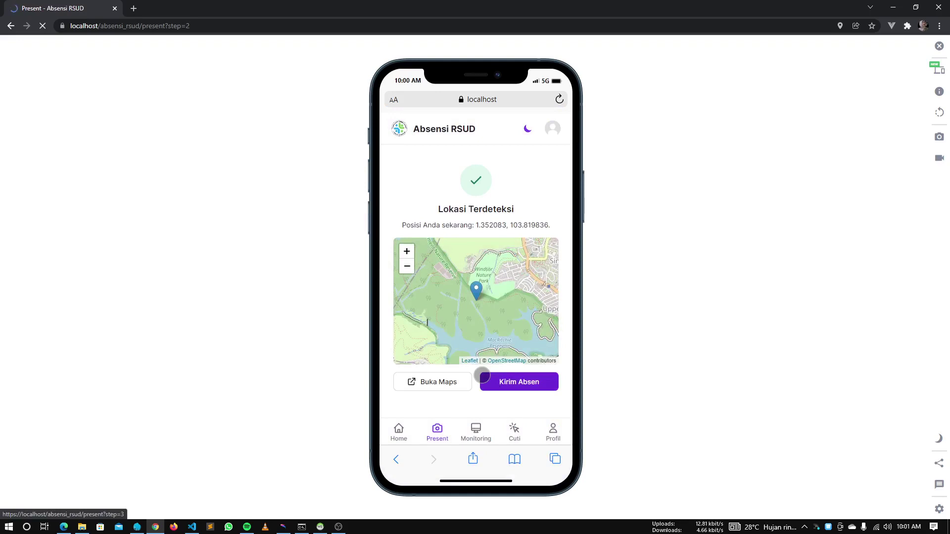
{"action": "left_click", "coordinate": [437, 430]}
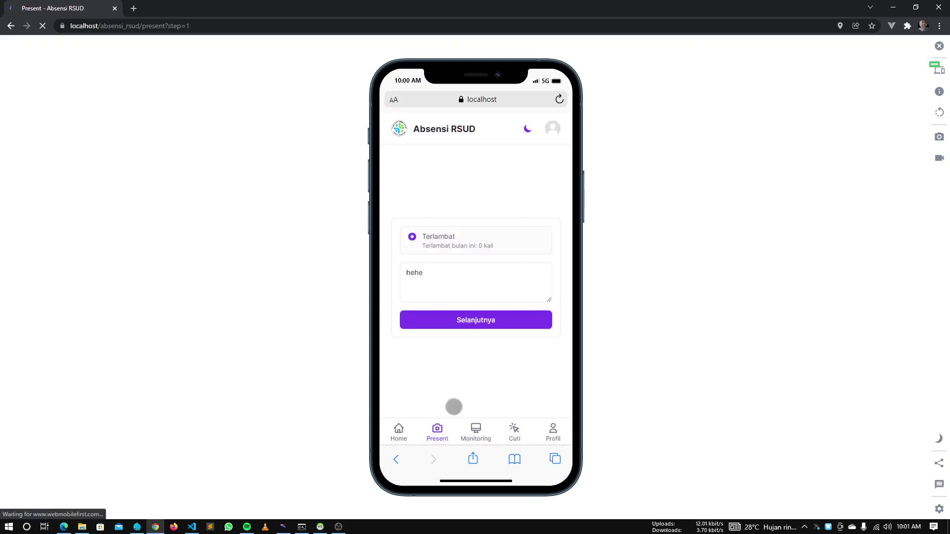
{"action": "key", "text": "alt+Tab"}
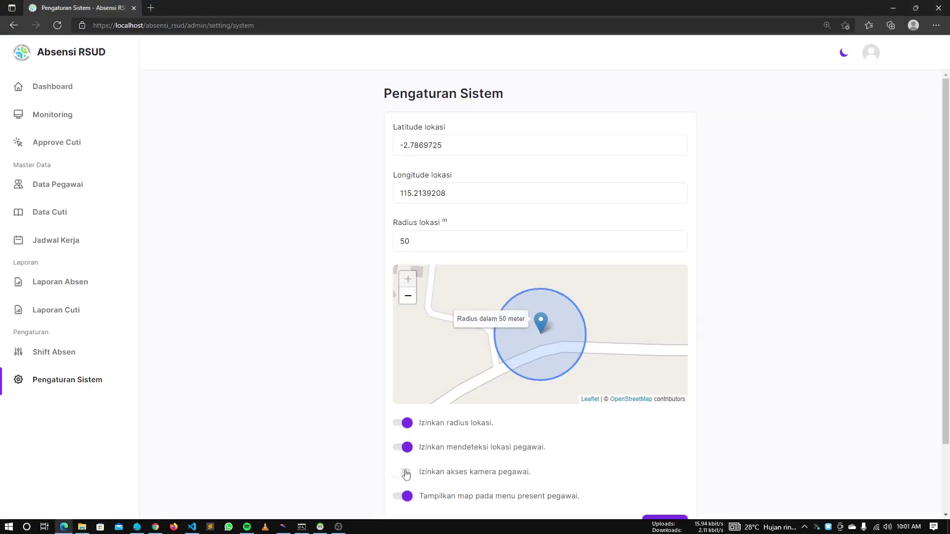
Switch 'Izinkan akses kamera pegawai' back on and save the settings
{"action": "left_click", "coordinate": [406, 472]}
{"action": "scroll", "coordinate": [654, 416], "scroll_direction": "down", "scroll_amount": 2}
{"action": "left_click", "coordinate": [663, 444]}
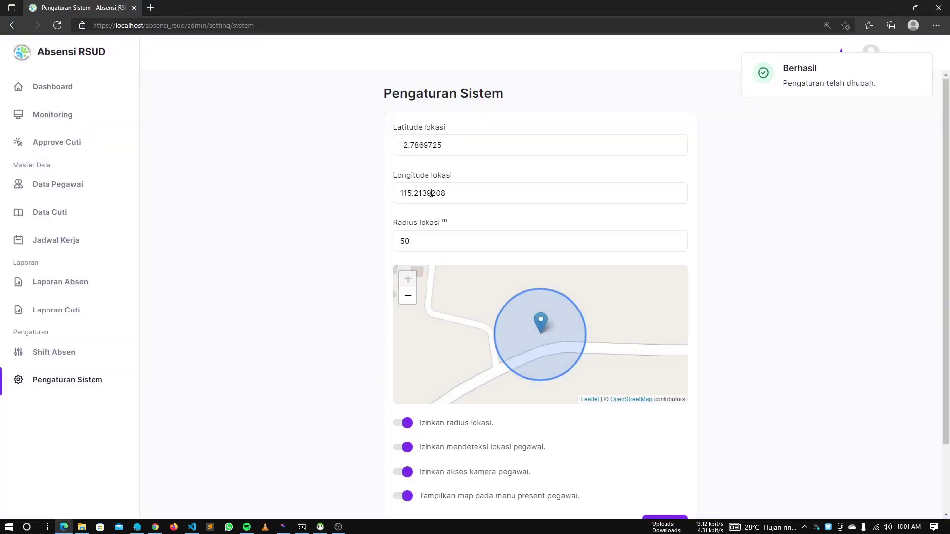
{"action": "left_click_drag", "start_coordinate": [459, 148], "coordinate": [284, 125]}
{"action": "left_click", "coordinate": [287, 125]}
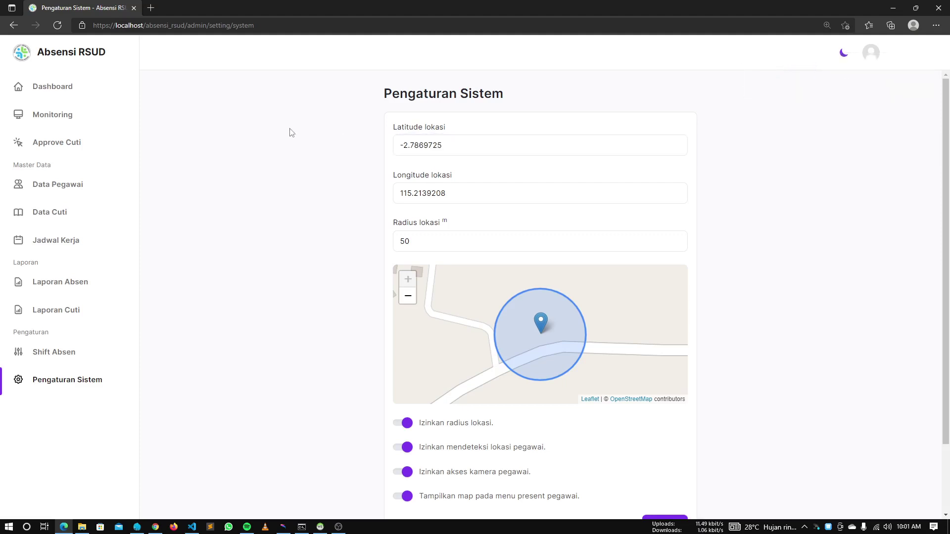
{"action": "key", "text": "alt+Tab"}
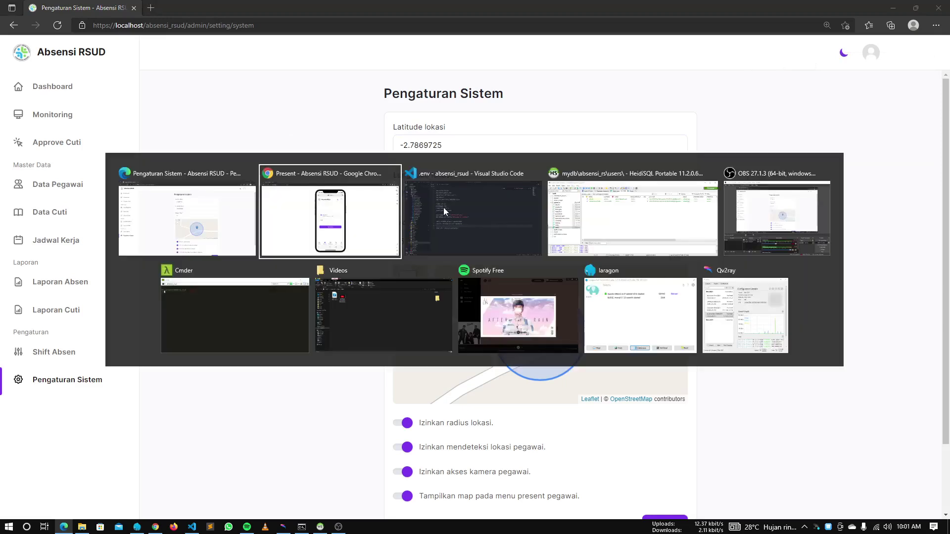
{"action": "left_click", "coordinate": [317, 210]}
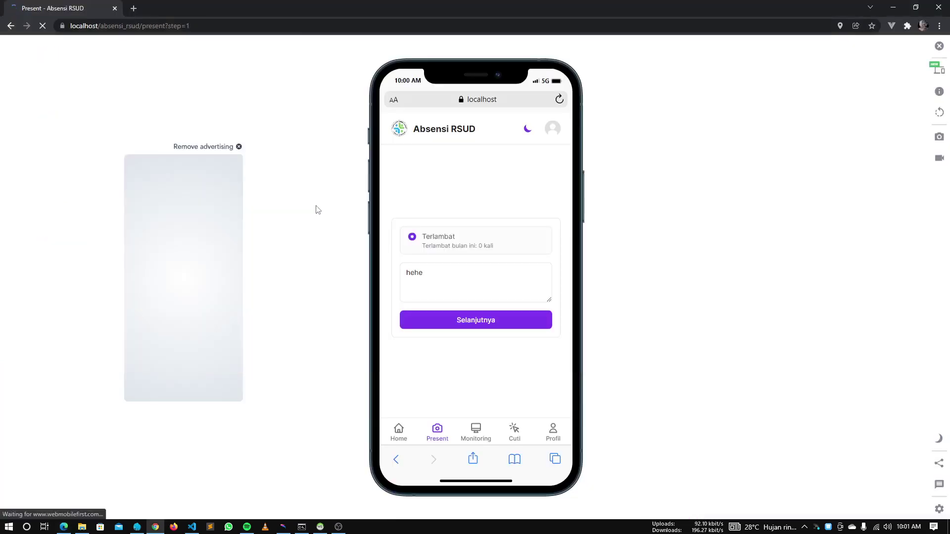
Open Google Maps in a new tab and search for Rumah Sakit H. Hasan Basri
{"action": "key", "text": "ctrl+t"}
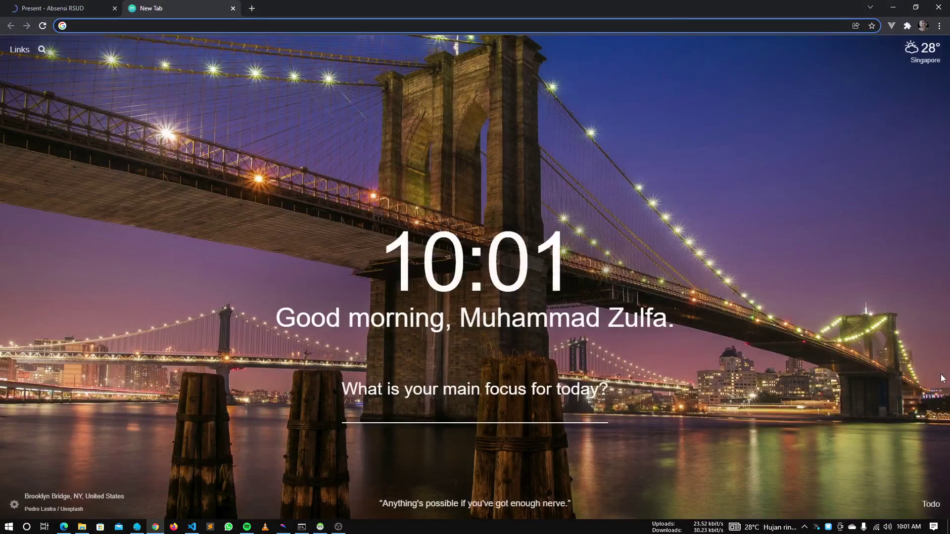
{"action": "type", "text": "maps"}
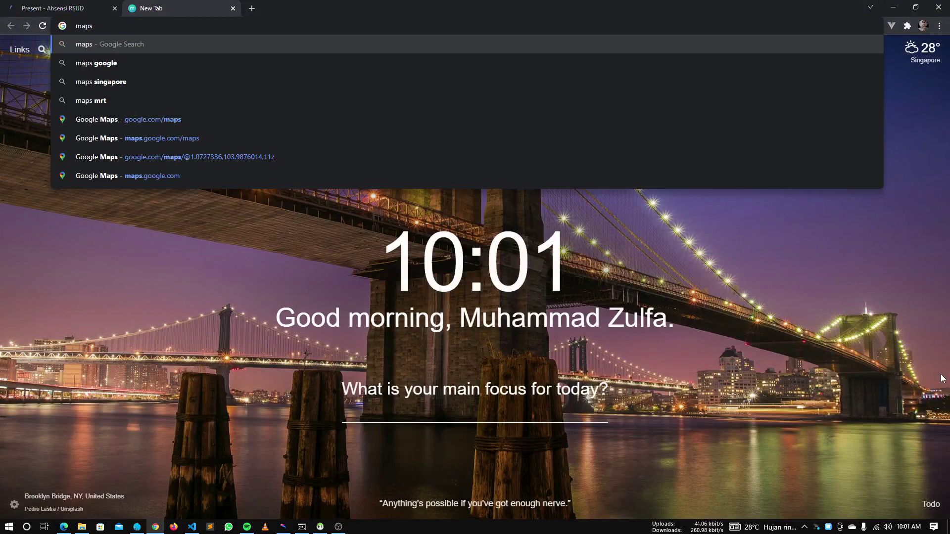
{"action": "key", "text": "Down"}
{"action": "key", "text": "Down"}
{"action": "key", "text": "Down"}
{"action": "key", "text": "Down"}
{"action": "key", "text": "Return"}
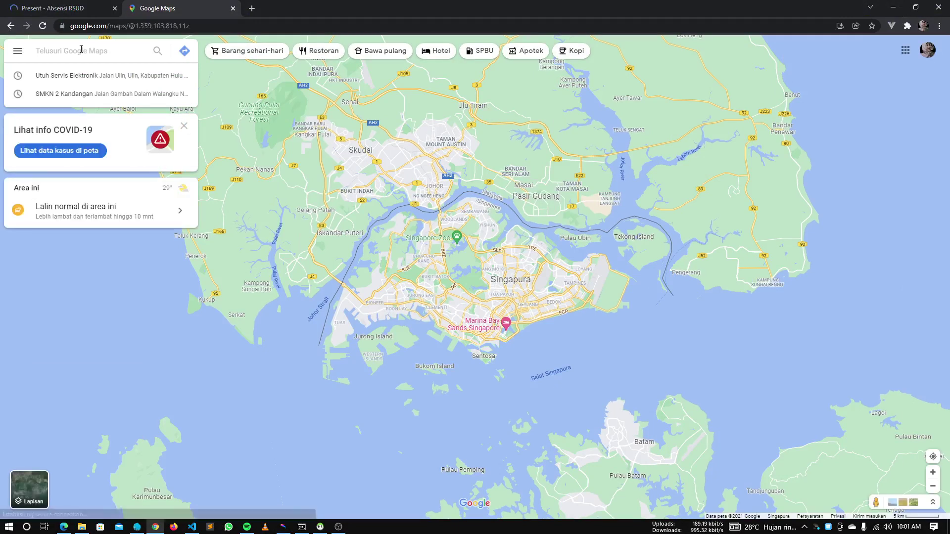
{"action": "type", "text": "rsud"}
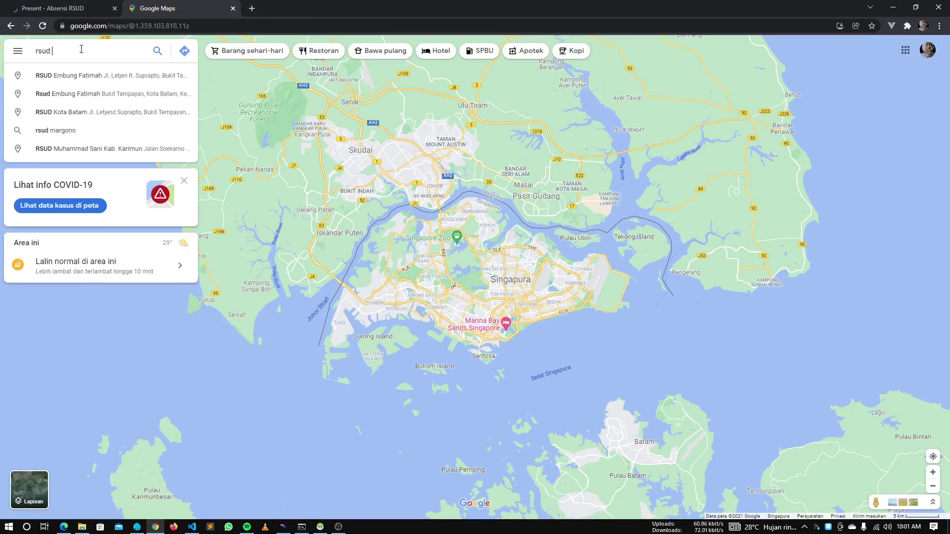
{"action": "type", "text": " a"}
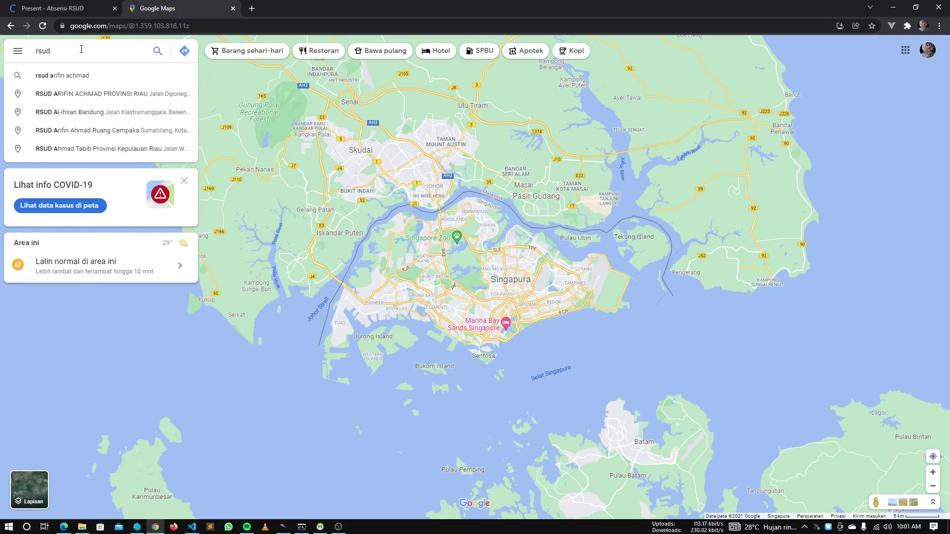
{"action": "type", "text": "hasan"}
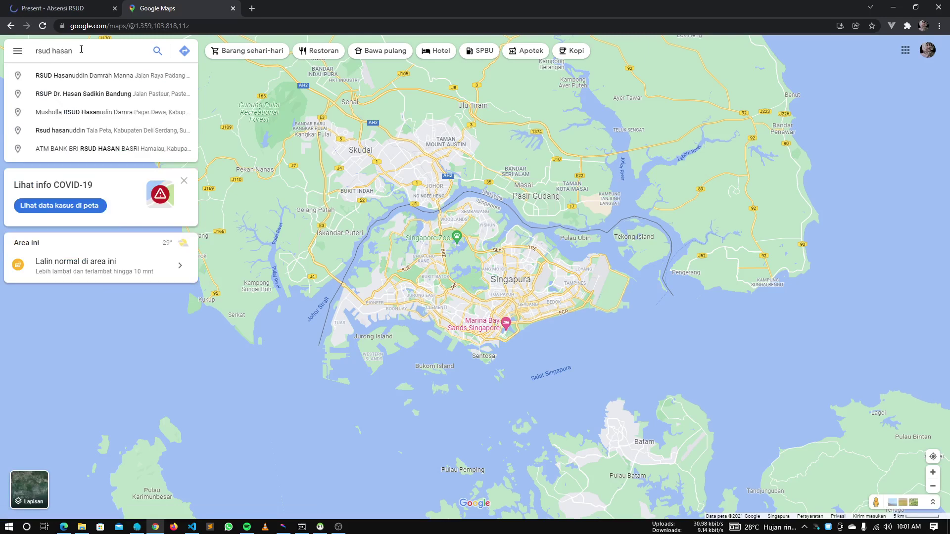
{"action": "type", "text": " bas"}
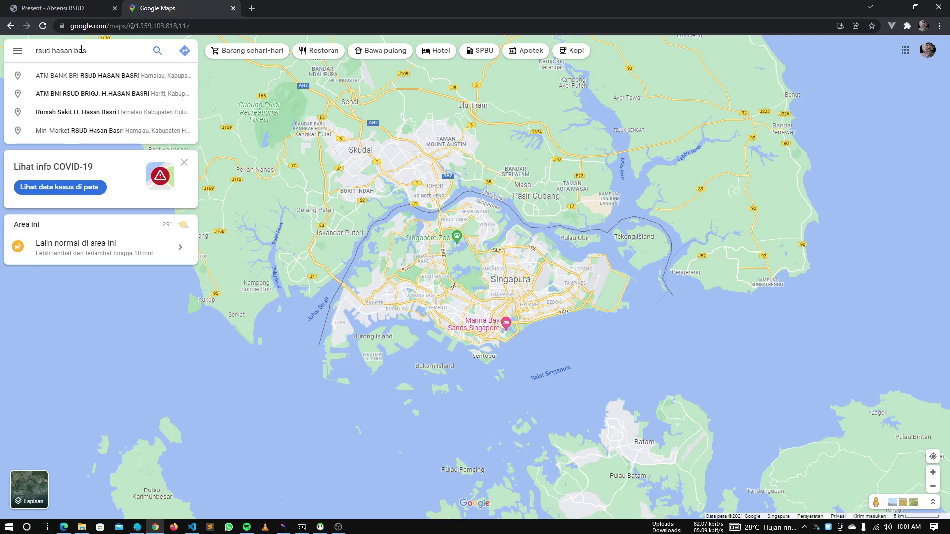
{"action": "key", "text": "Down"}
{"action": "key", "text": "Down"}
{"action": "key", "text": "Return"}
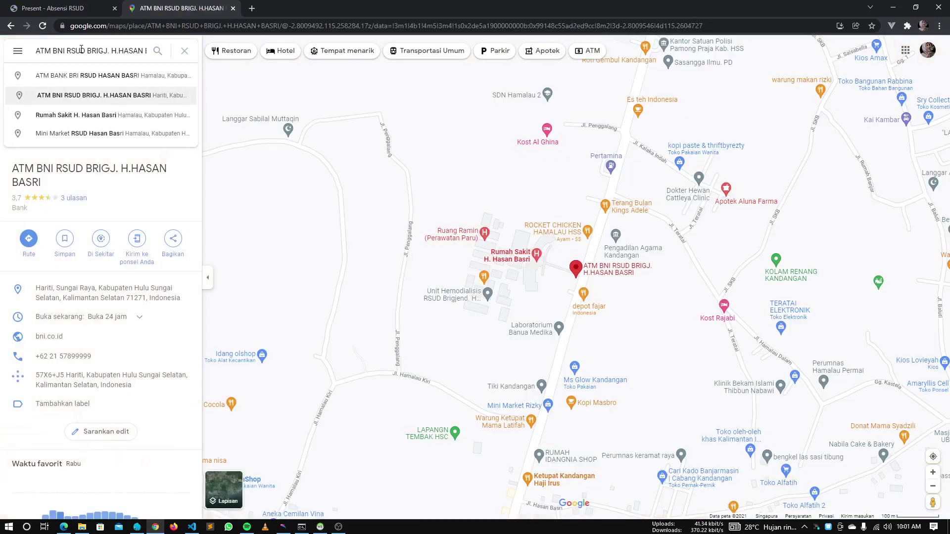
{"action": "key", "text": "Down"}
{"action": "key", "text": "Return"}
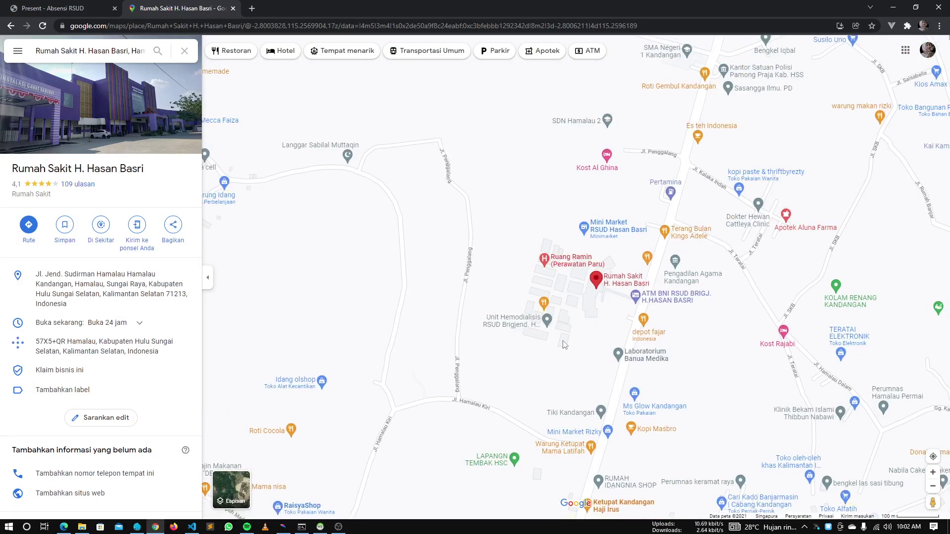
Mark a spot on the hospital grounds and select its coordinates -2.800651, 115.258959
{"action": "scroll", "coordinate": [566, 317], "scroll_direction": "up", "scroll_amount": 2}
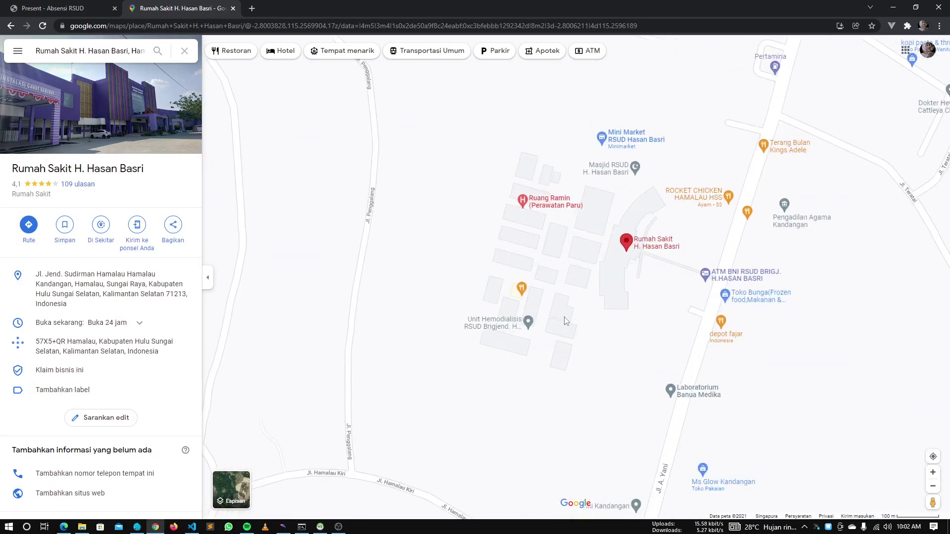
{"action": "left_click", "coordinate": [566, 266]}
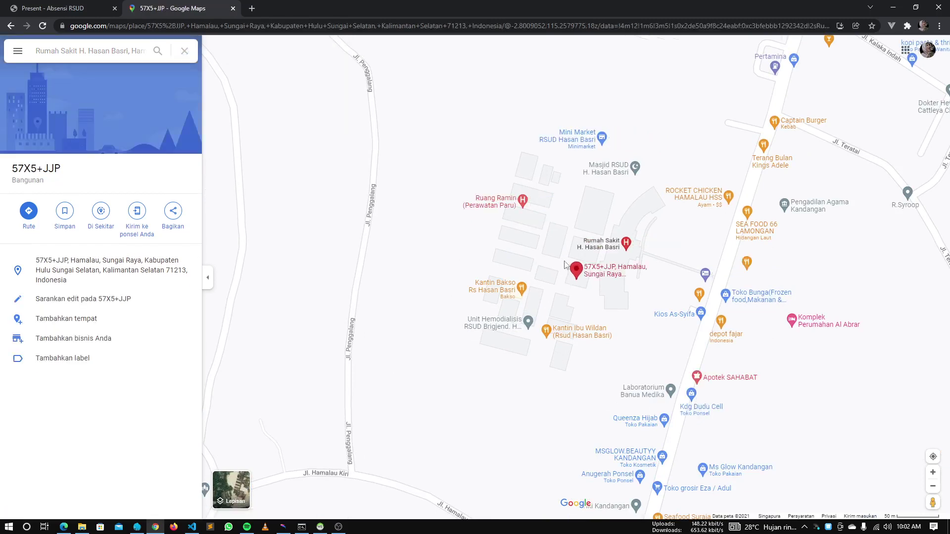
{"action": "left_click", "coordinate": [565, 258]}
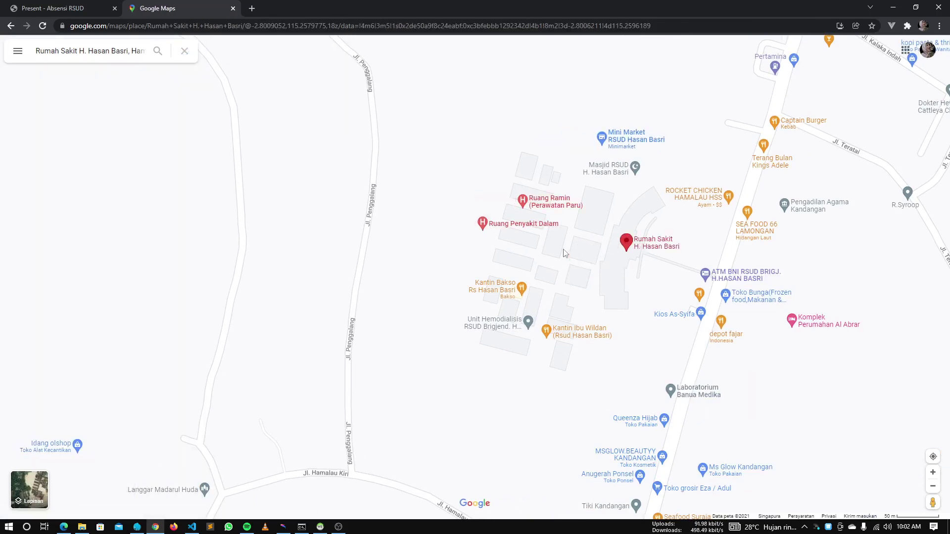
{"action": "left_click", "coordinate": [566, 254]}
{"action": "left_click", "coordinate": [566, 254]}
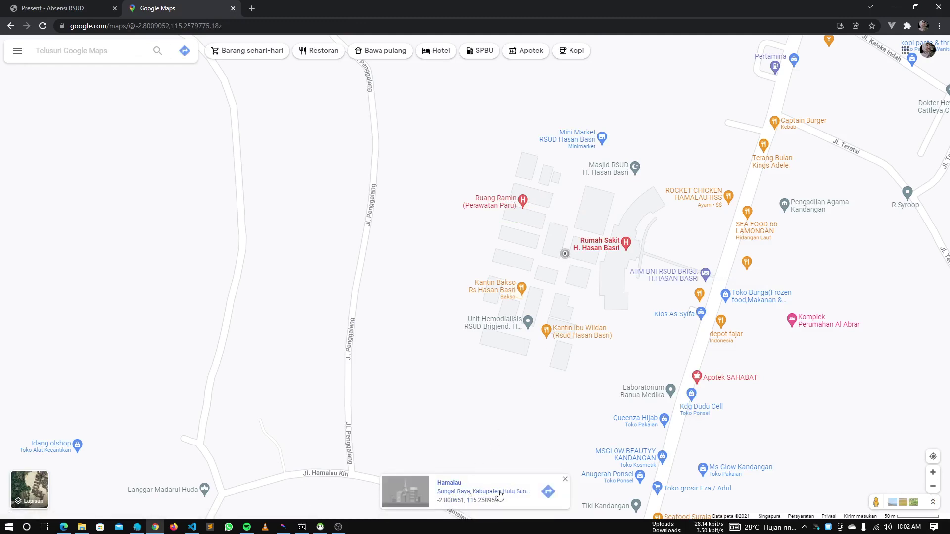
{"action": "left_click_drag", "start_coordinate": [437, 501], "coordinate": [505, 505]}
{"action": "key", "text": "ctrl+c"}
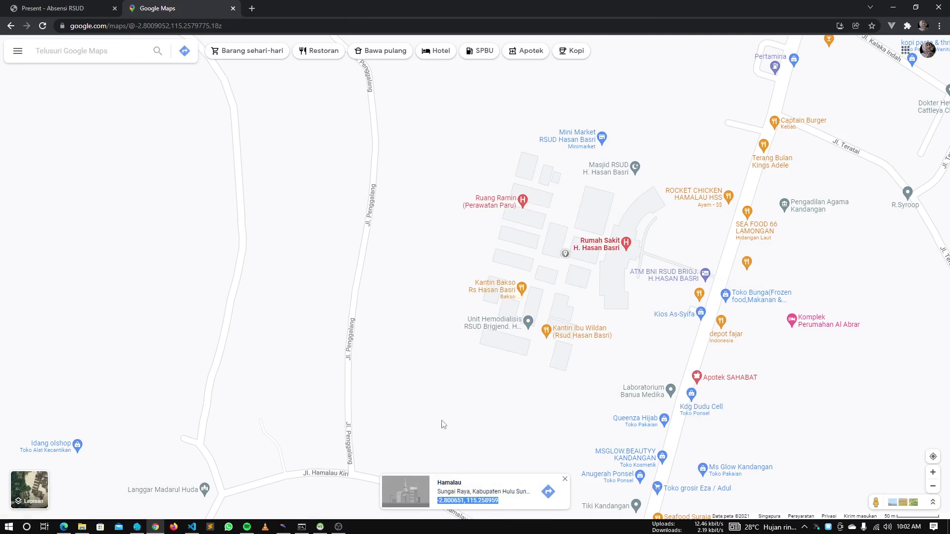
{"action": "left_click", "coordinate": [104, 8]}
{"action": "key", "text": "alt+Tab"}
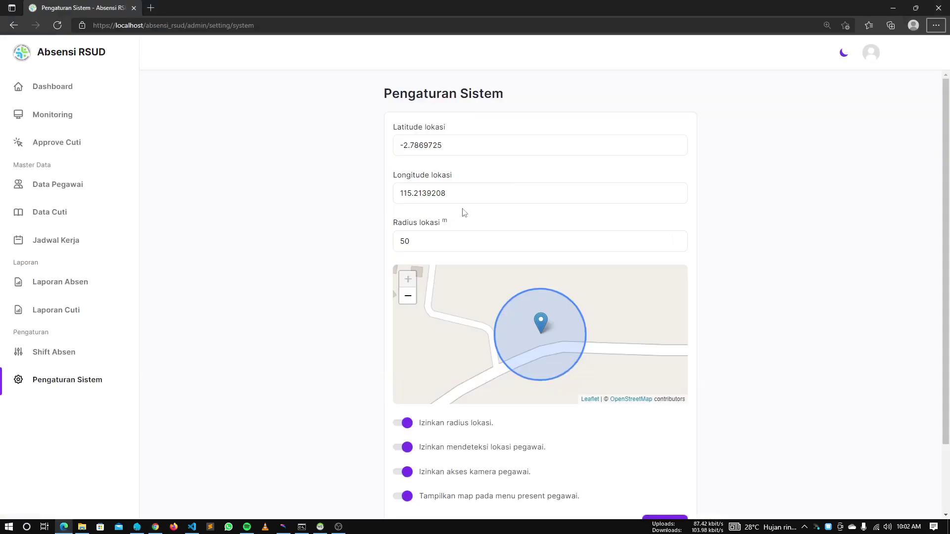
Enter latitude -2.800651 and longitude 115.258959 in the settings and save
{"action": "triple_click", "coordinate": [555, 150]}
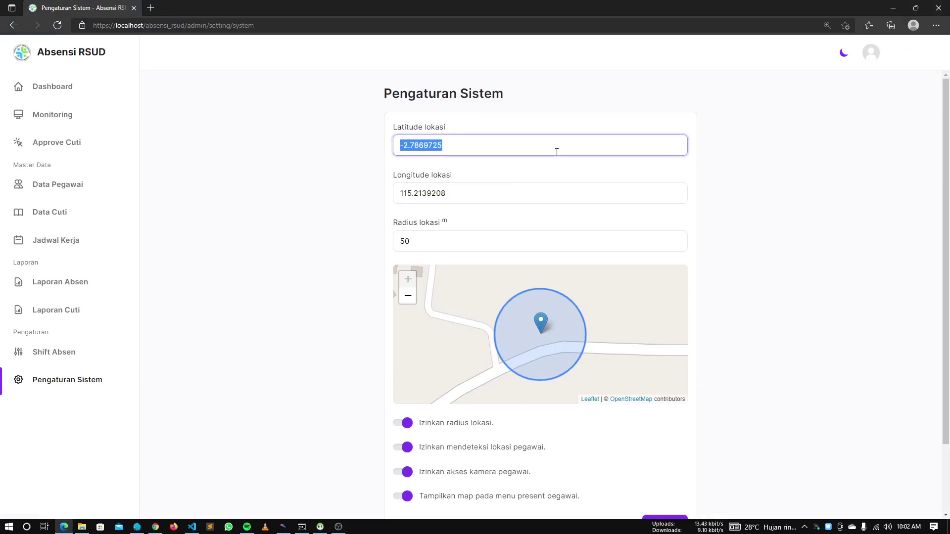
{"action": "key", "text": "ctrl+v"}
{"action": "double_click", "coordinate": [444, 145]}
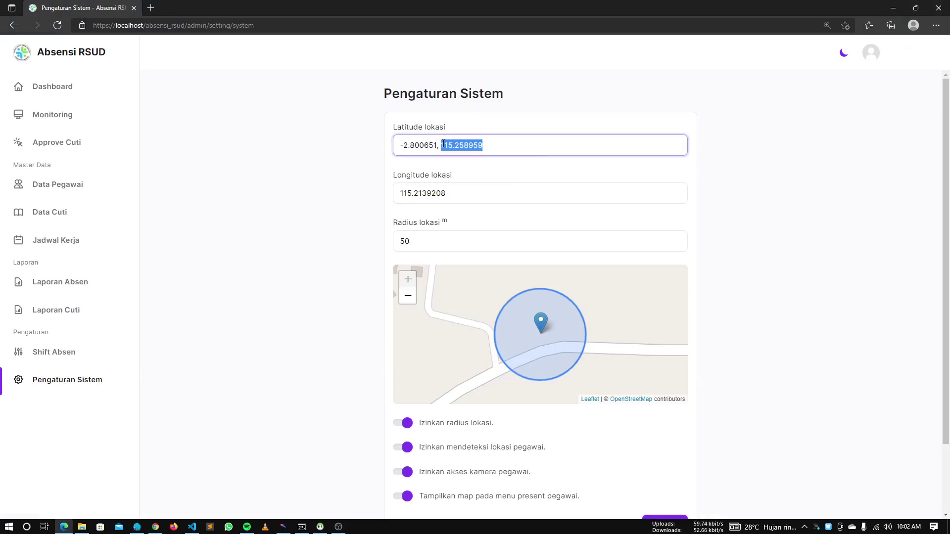
{"action": "key", "text": "ctrl+x"}
{"action": "key", "text": "BackSpace"}
{"action": "key", "text": "BackSpace"}
{"action": "triple_click", "coordinate": [508, 192]}
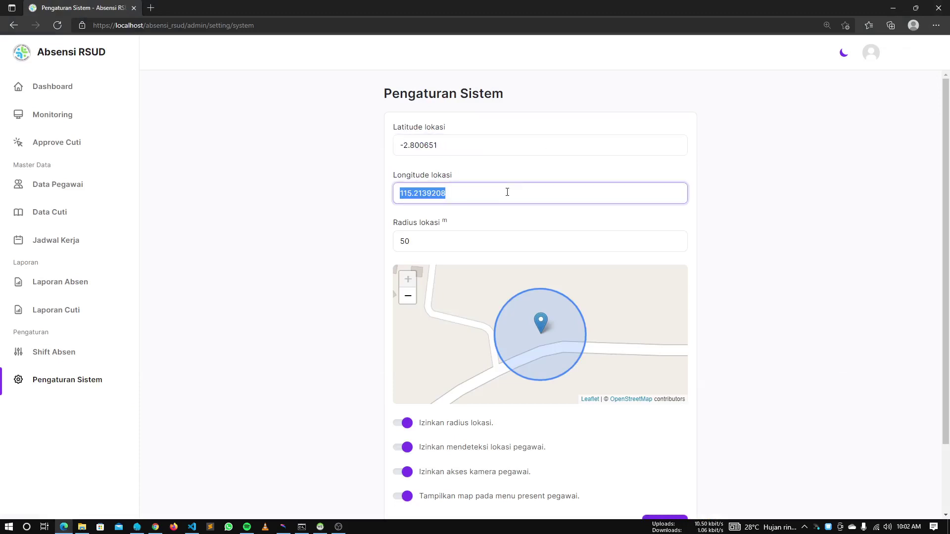
{"action": "key", "text": "ctrl+v"}
{"action": "left_click", "coordinate": [326, 240]}
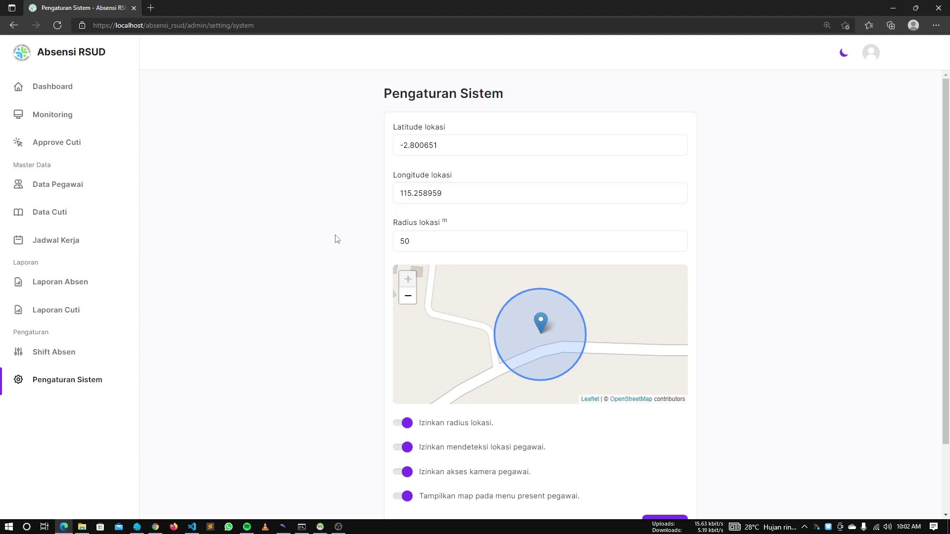
{"action": "scroll", "coordinate": [297, 312], "scroll_direction": "down", "scroll_amount": 2}
{"action": "left_click", "coordinate": [681, 448]}
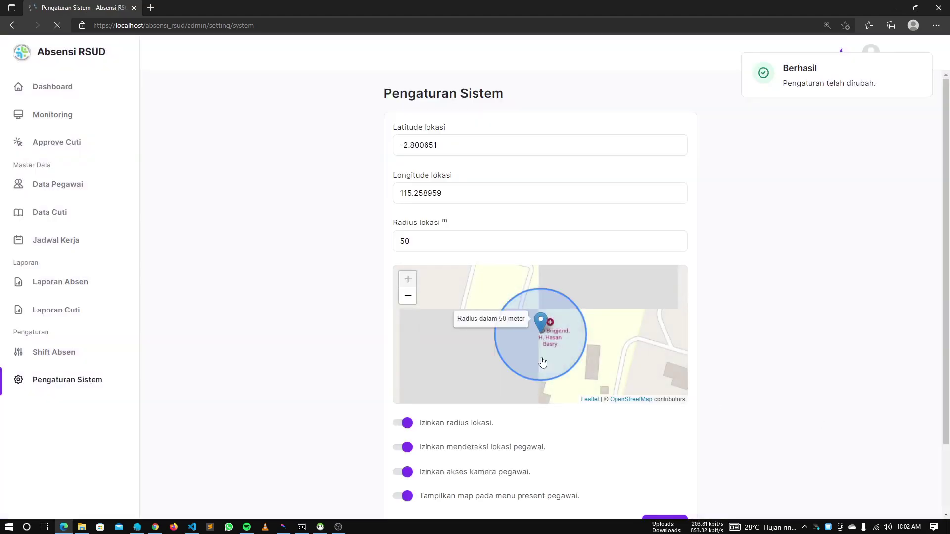
{"action": "scroll", "coordinate": [543, 362], "scroll_direction": "down", "scroll_amount": 1}
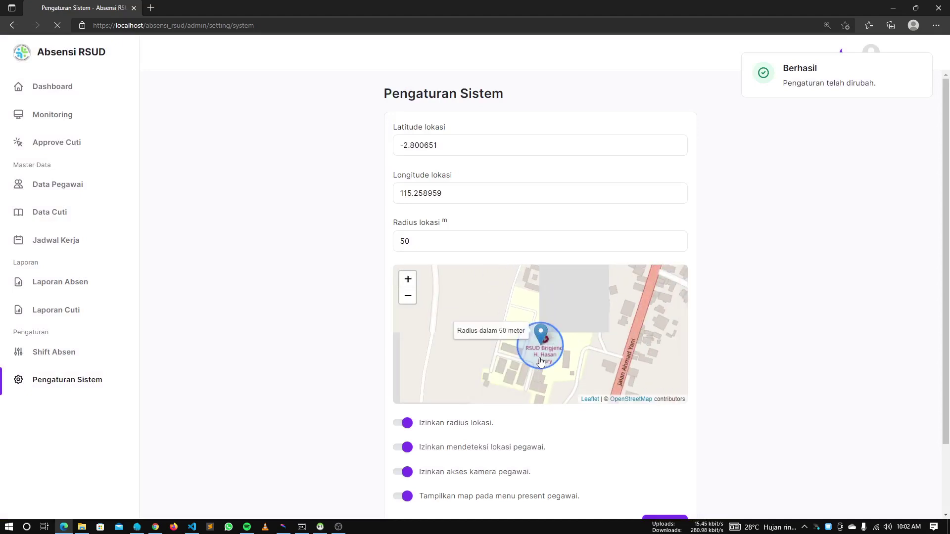
{"action": "double_click", "coordinate": [442, 239]}
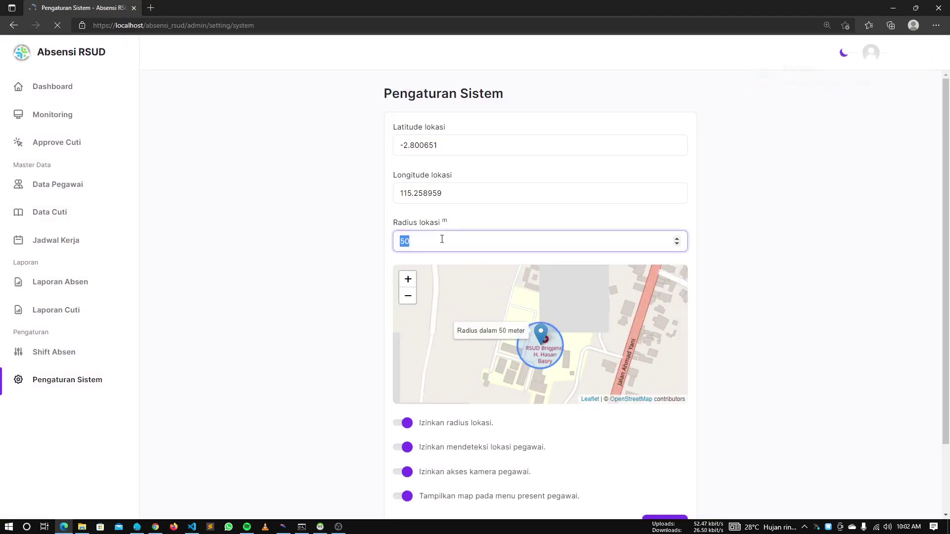
Enter 150 as the location radius, save, and check the 150-metre map circle
{"action": "type", "text": "1"}
{"action": "scroll", "coordinate": [756, 387], "scroll_direction": "down", "scroll_amount": 2}
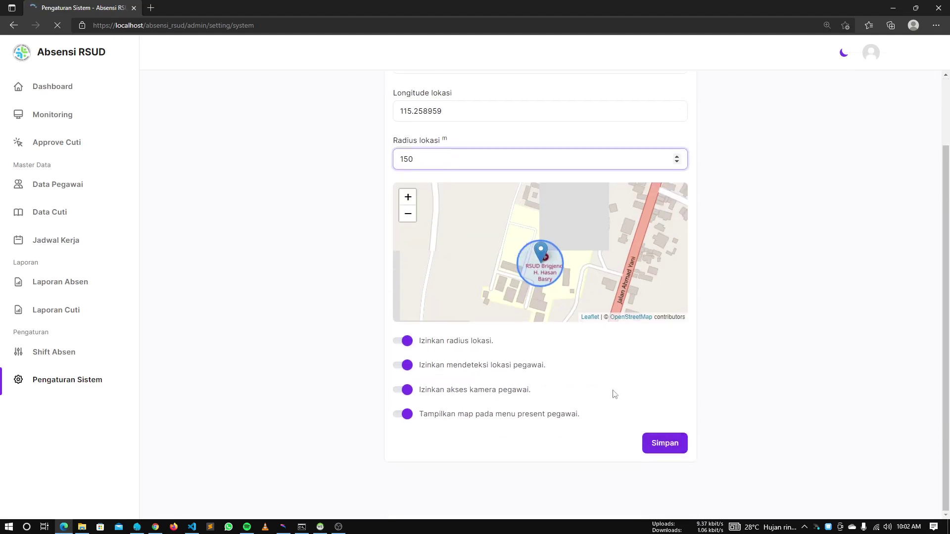
{"action": "left_click", "coordinate": [646, 446]}
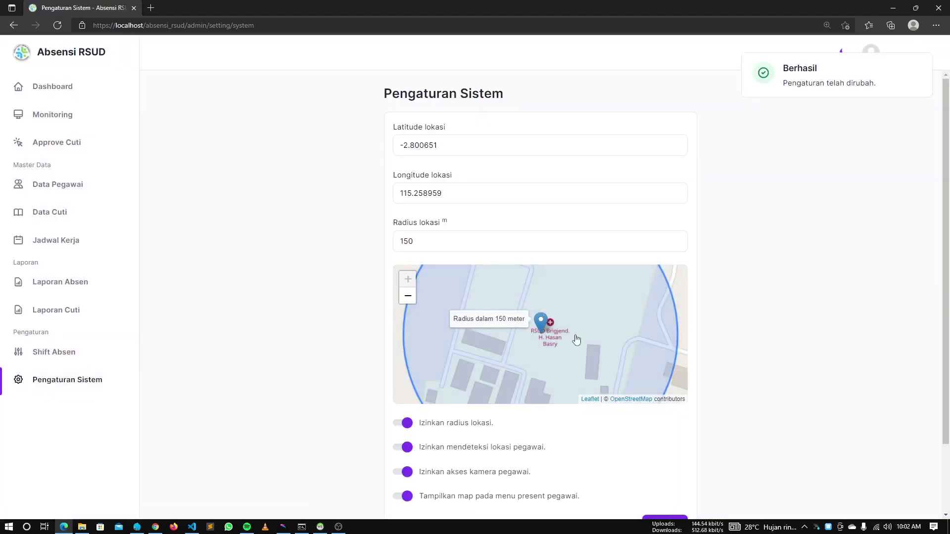
{"action": "scroll", "coordinate": [543, 335], "scroll_direction": "down", "scroll_amount": 1}
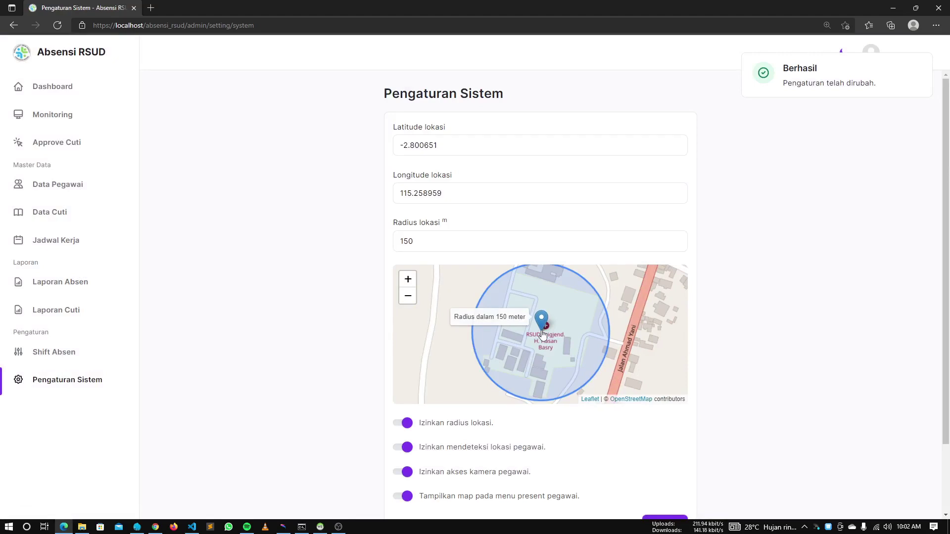
{"action": "scroll", "coordinate": [543, 335], "scroll_direction": "down", "scroll_amount": 1}
{"action": "scroll", "coordinate": [543, 336], "scroll_direction": "up", "scroll_amount": 1}
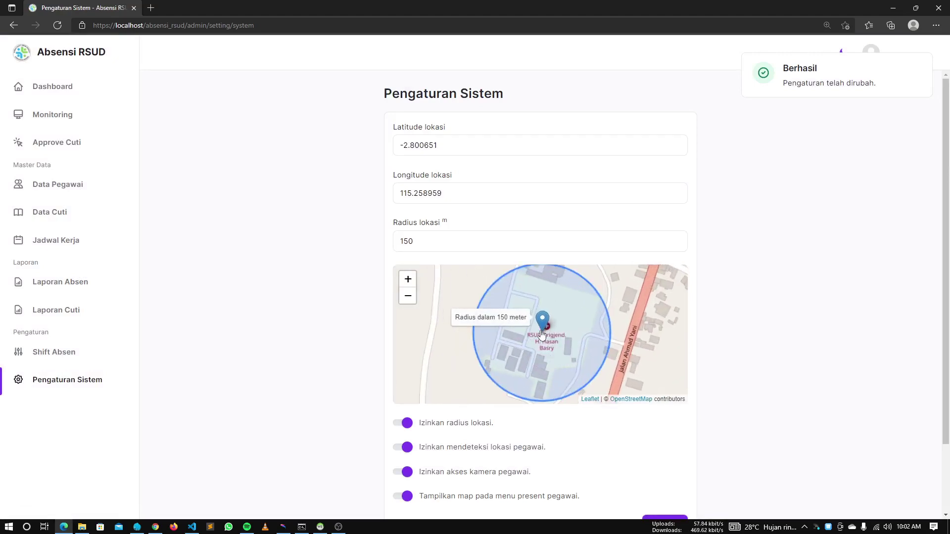
{"action": "scroll", "coordinate": [542, 335], "scroll_direction": "up", "scroll_amount": 1}
{"action": "scroll", "coordinate": [542, 335], "scroll_direction": "down", "scroll_amount": 1}
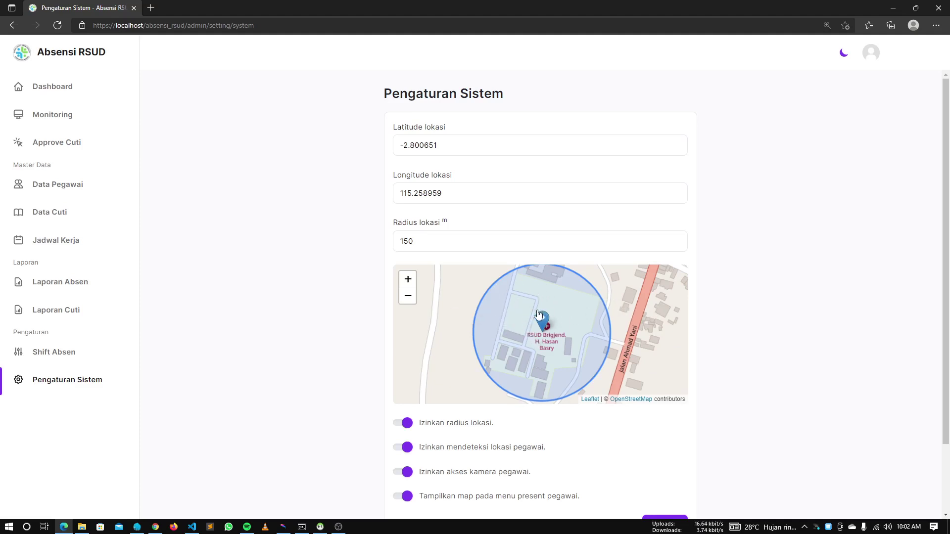
{"action": "scroll", "coordinate": [762, 326], "scroll_direction": "down", "scroll_amount": 2}
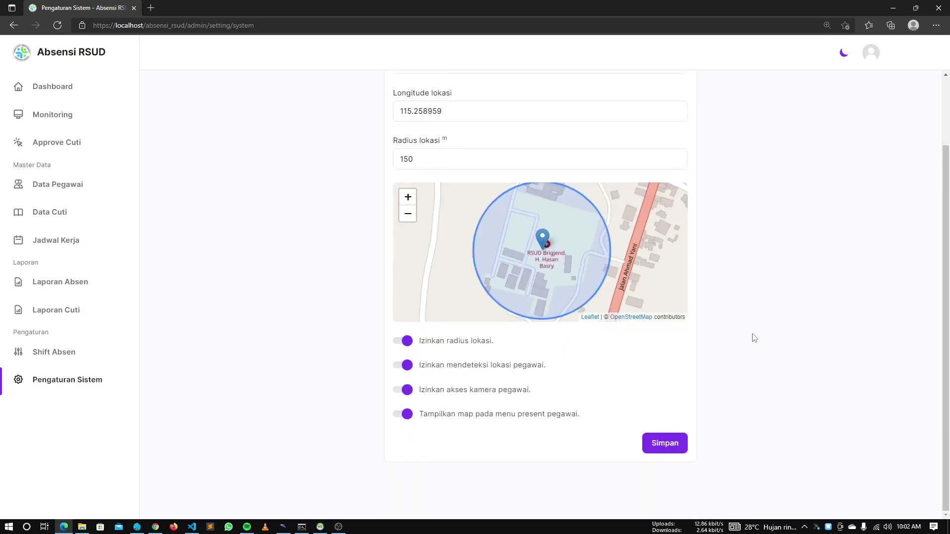
Turn off the 'Izinkan radius lokasi' and 'Izinkan akses kamera pegawai' toggles
{"action": "left_click", "coordinate": [411, 344]}
{"action": "scroll", "coordinate": [382, 226], "scroll_direction": "up", "scroll_amount": 2}
{"action": "scroll", "coordinate": [315, 274], "scroll_direction": "down", "scroll_amount": 1}
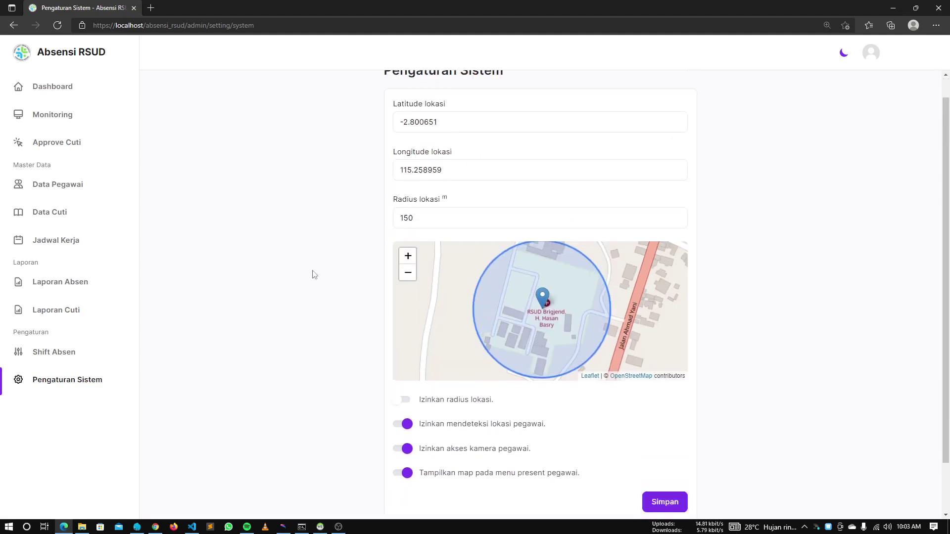
{"action": "scroll", "coordinate": [314, 275], "scroll_direction": "down", "scroll_amount": 1}
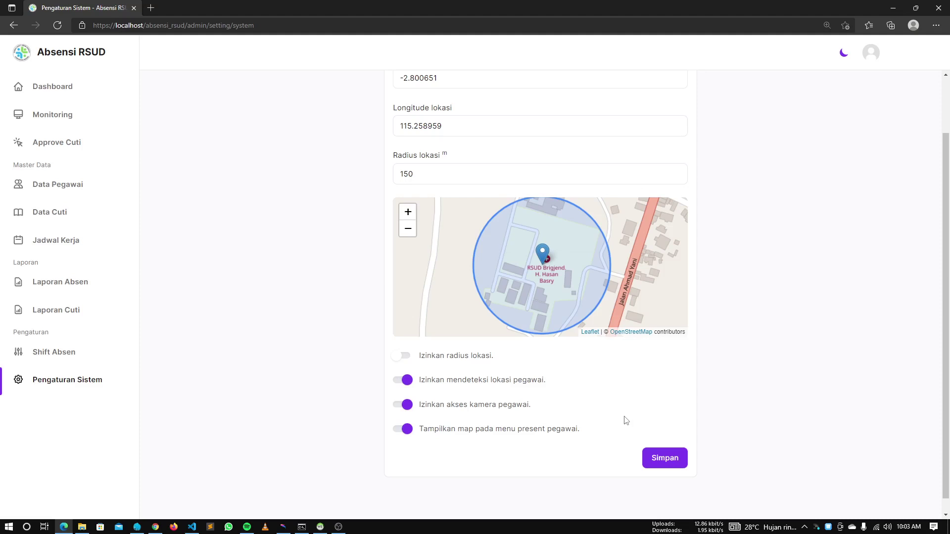
{"action": "left_click", "coordinate": [407, 405]}
{"action": "scroll", "coordinate": [757, 351], "scroll_direction": "up", "scroll_amount": 2}
{"action": "scroll", "coordinate": [756, 352], "scroll_direction": "down", "scroll_amount": 2}
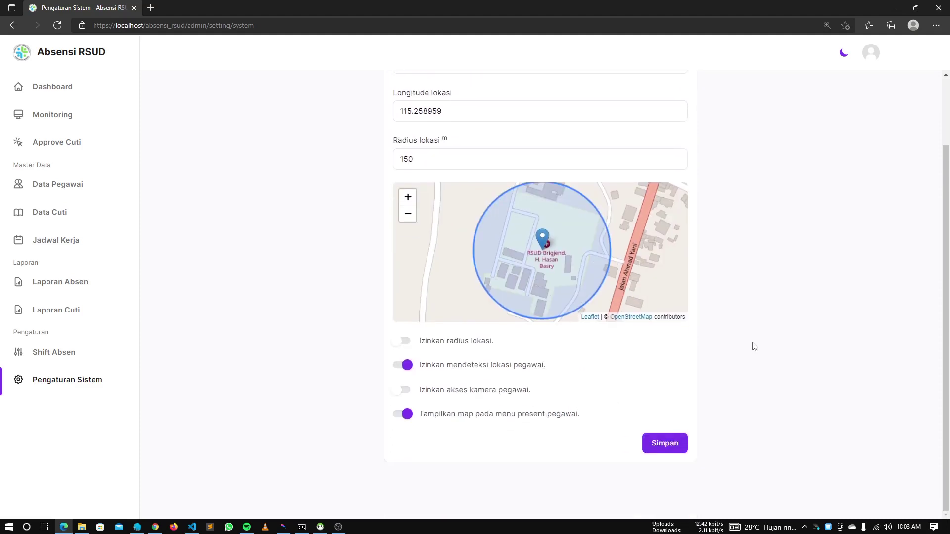
{"action": "scroll", "coordinate": [751, 344], "scroll_direction": "up", "scroll_amount": 2}
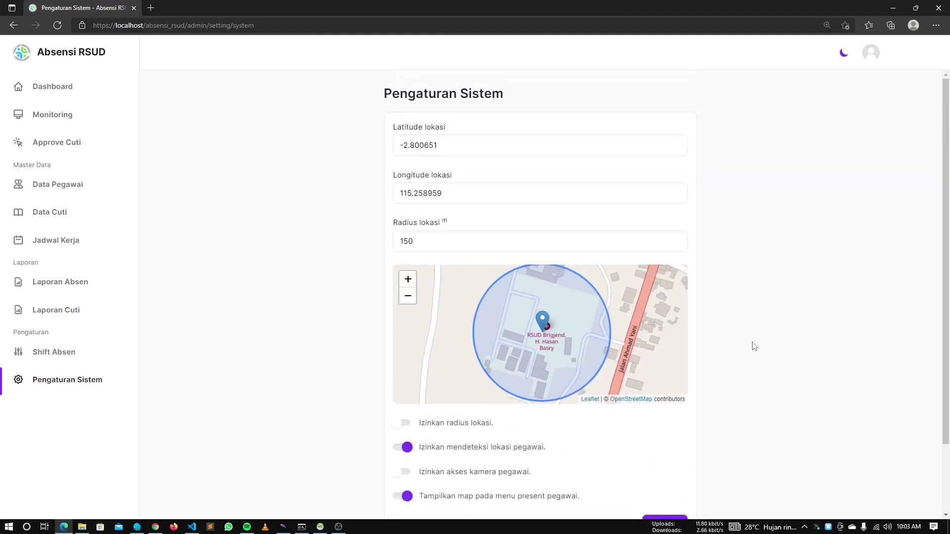
{"action": "scroll", "coordinate": [754, 346], "scroll_direction": "down", "scroll_amount": 2}
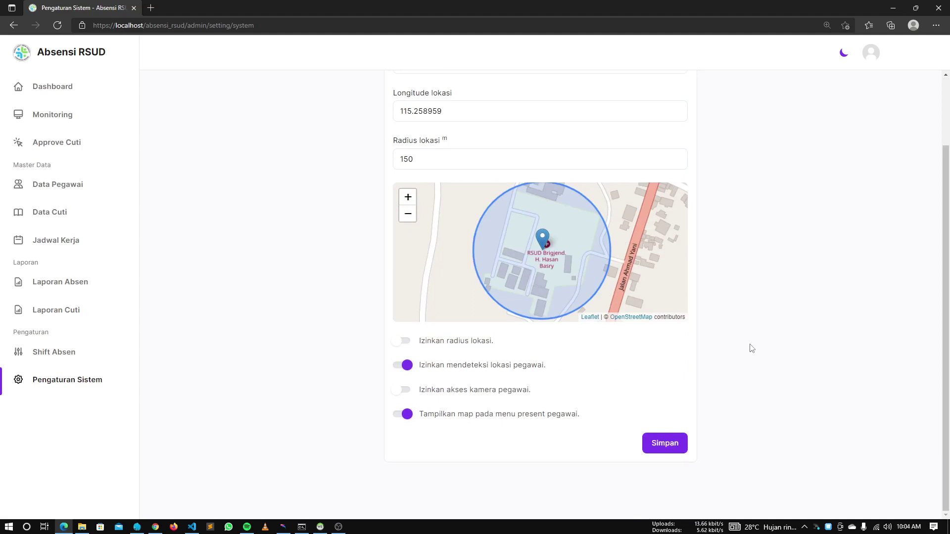
{"action": "key", "text": "alt+Tab"}
{"action": "key", "text": "alt+Tab"}
{"action": "key", "text": "alt+Tab"}
{"action": "key", "text": "alt+Tab"}
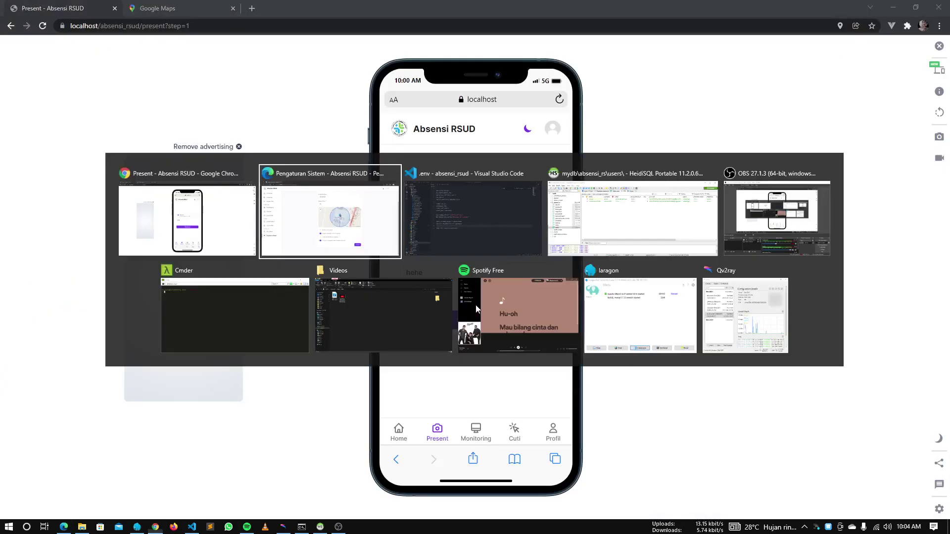
Open AbsentCont.php in the code editor through the quick file finder
{"action": "left_click", "coordinate": [489, 263]}
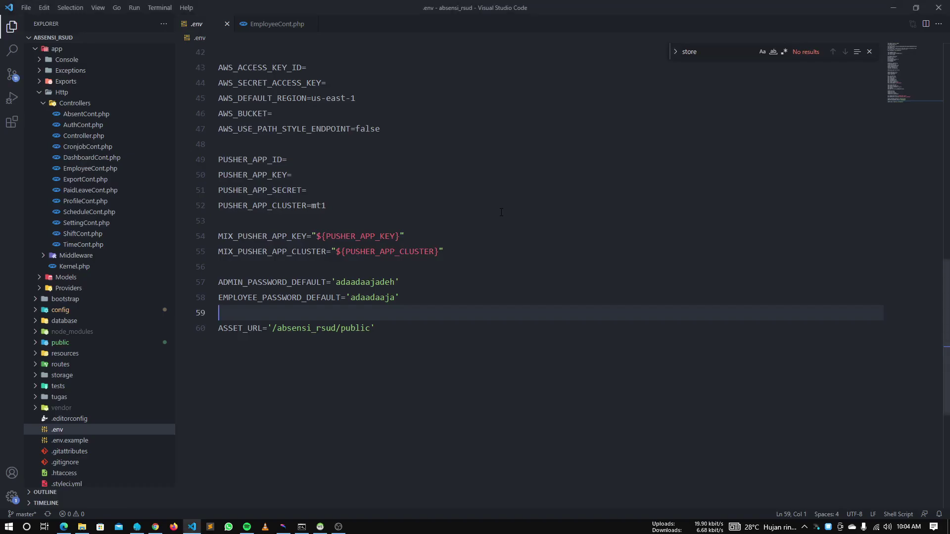
{"action": "key", "text": "ctrl+p"}
{"action": "type", "text": "present"}
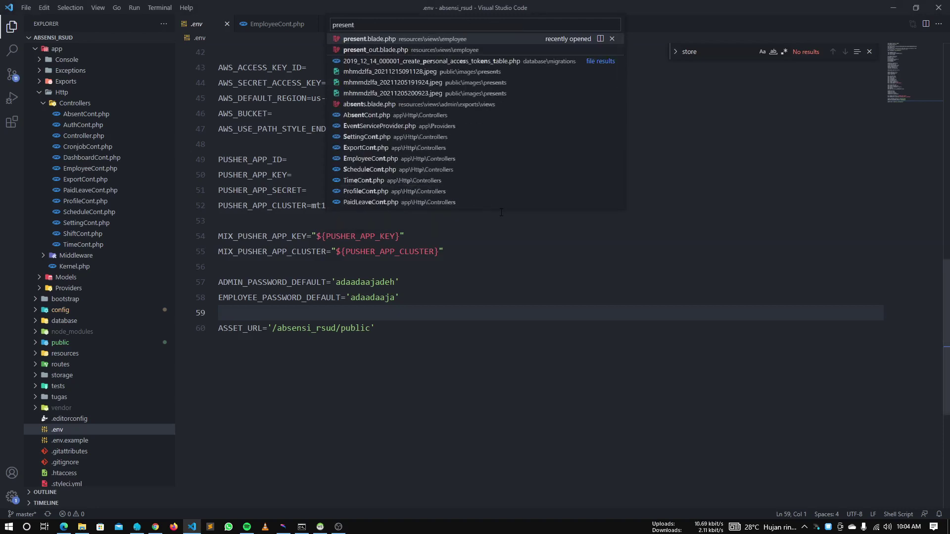
{"action": "type", "text": "Cp"}
{"action": "key", "text": "ctrl+a"}
{"action": "type", "text": "ansemCp"}
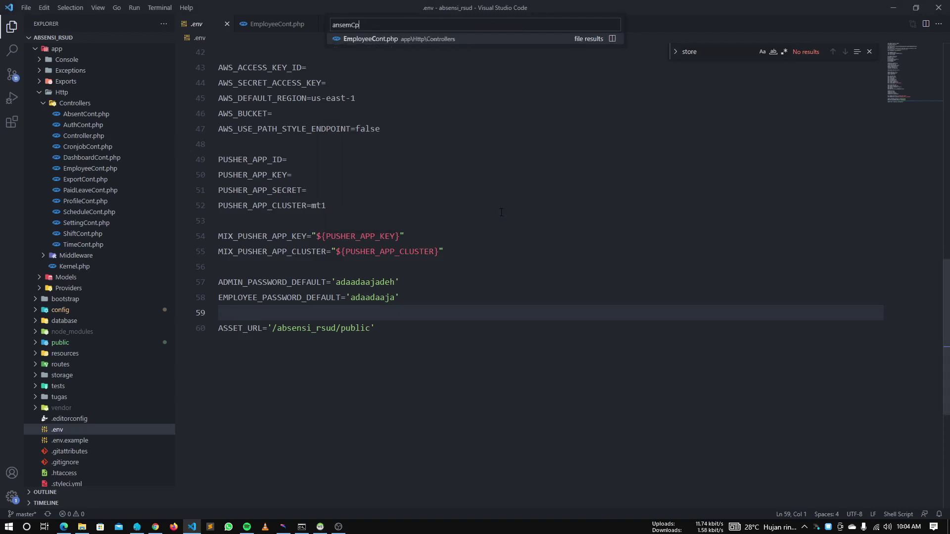
{"action": "type", "text": "m"}
{"action": "key", "text": "ctrl+a"}
{"action": "type", "text": "absem"}
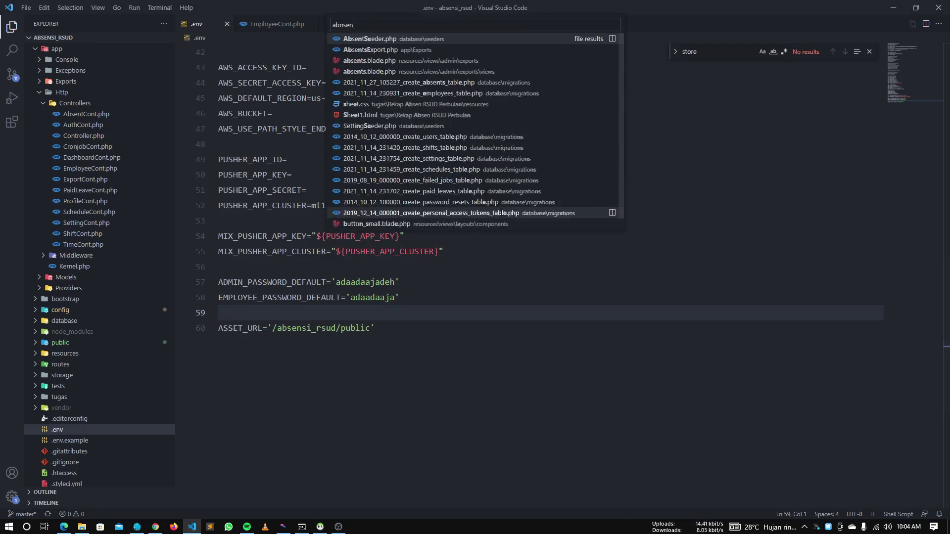
{"action": "key", "text": "ctrl+a"}
{"action": "type", "text": "absentc"}
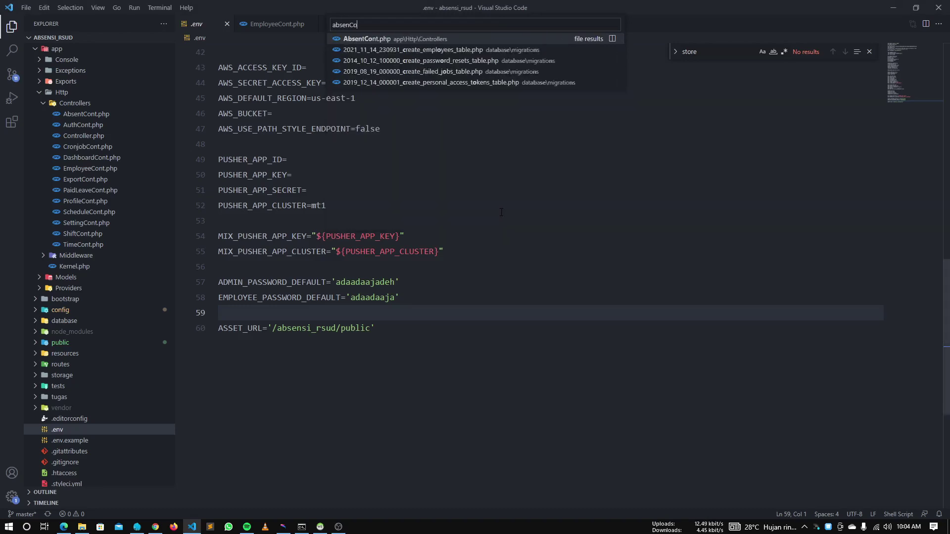
{"action": "key", "text": "Return"}
Find the store_in function, review its body, and return to its header at line 537
{"action": "scroll", "coordinate": [483, 418], "scroll_direction": "up", "scroll_amount": 13}
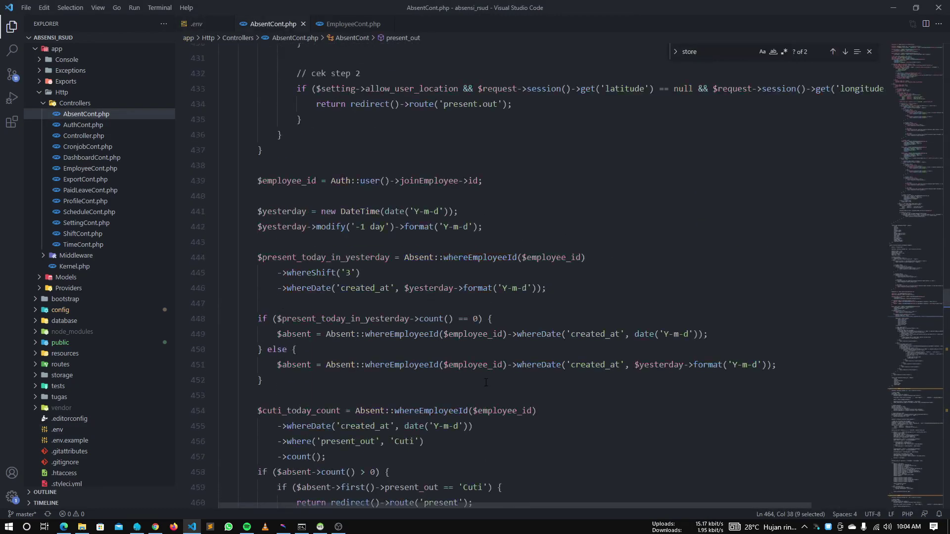
{"action": "scroll", "coordinate": [485, 377], "scroll_direction": "down", "scroll_amount": 20}
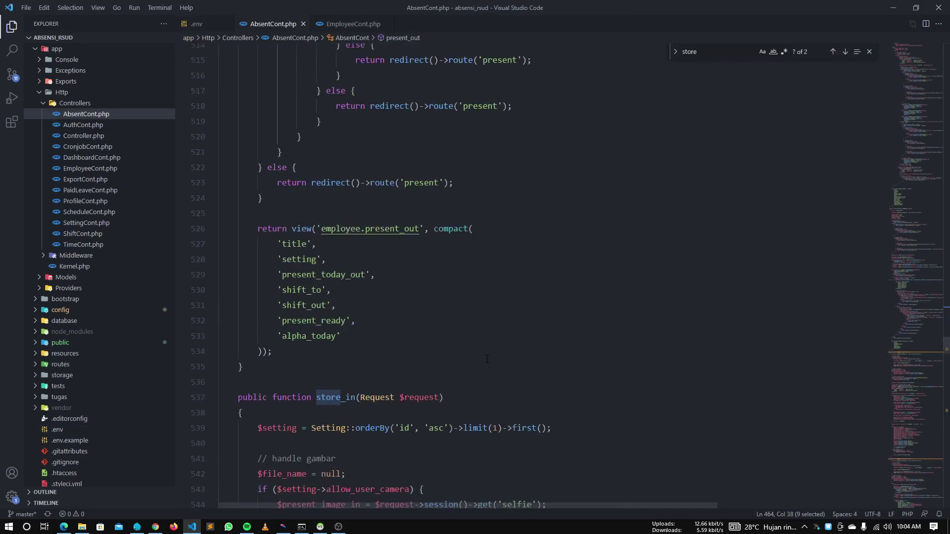
{"action": "key", "text": "ctrl+f"}
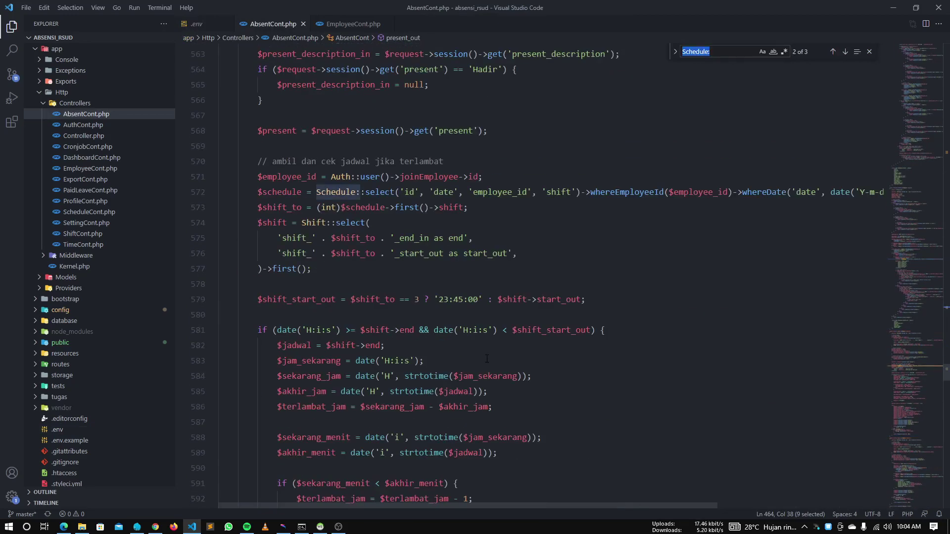
{"action": "key", "text": "Return"}
{"action": "type", "text": "sotre"}
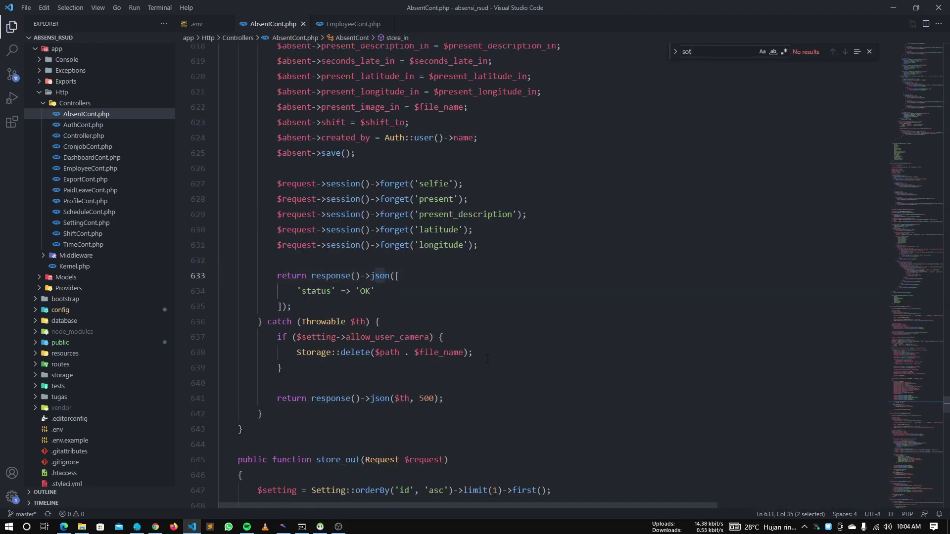
{"action": "key", "text": "BackSpace"}
{"action": "key", "text": "BackSpace"}
{"action": "type", "text": "tore_i"}
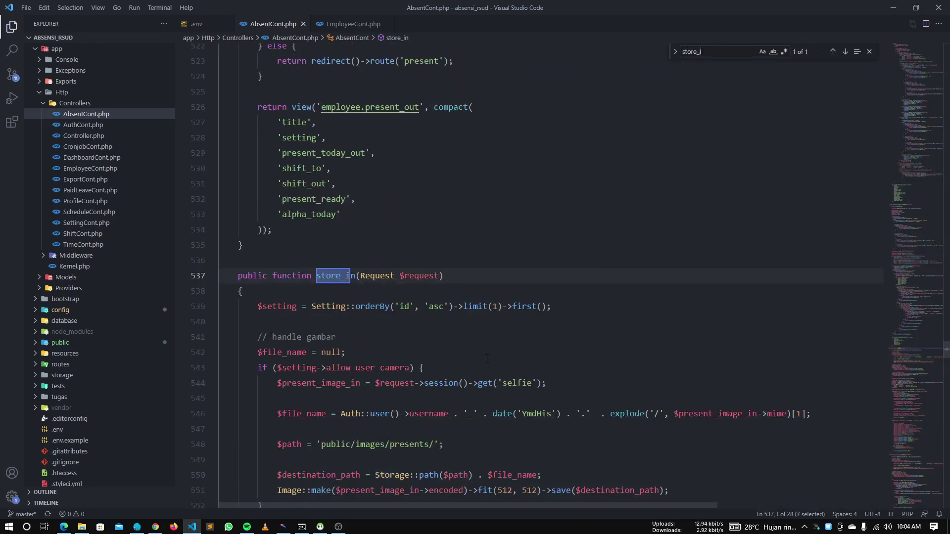
{"action": "type", "text": "n"}
{"action": "scroll", "coordinate": [487, 359], "scroll_direction": "down", "scroll_amount": 20}
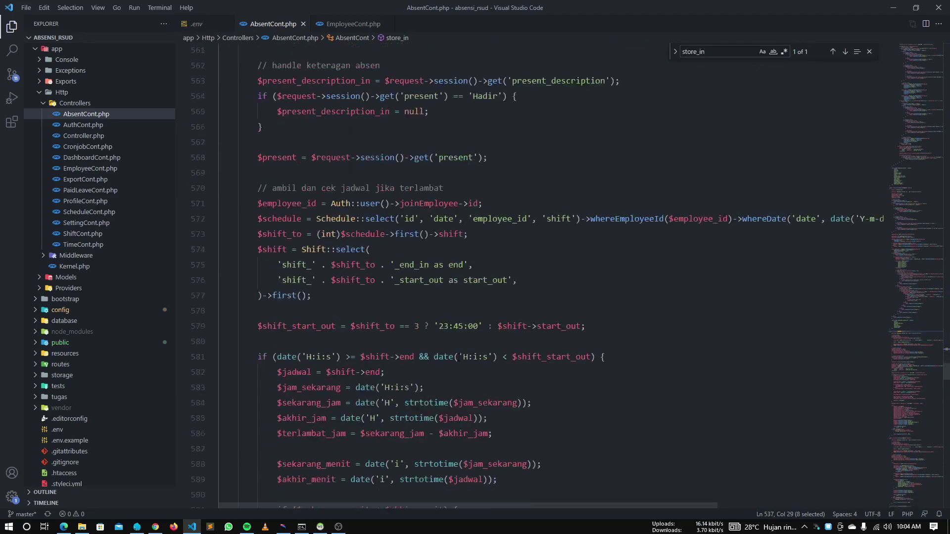
{"action": "scroll", "coordinate": [452, 345], "scroll_direction": "down", "scroll_amount": 9}
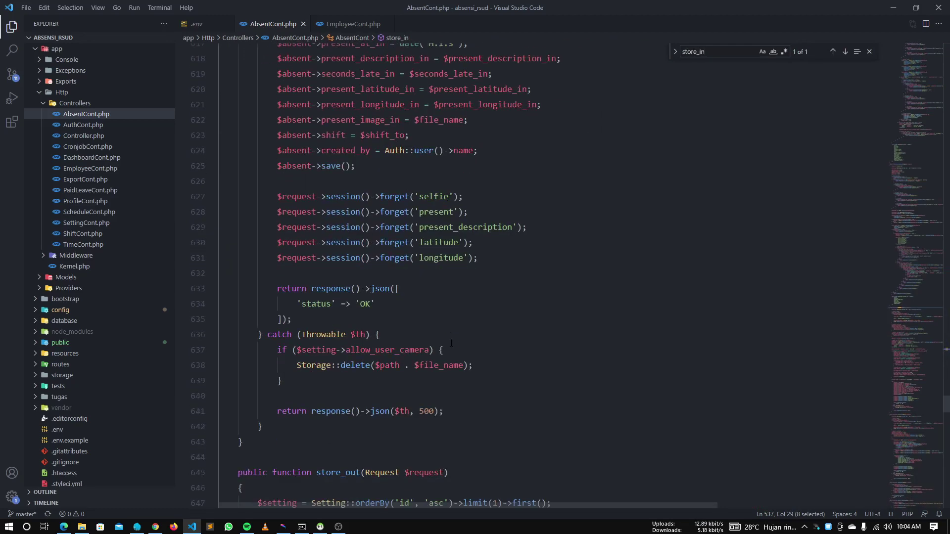
{"action": "scroll", "coordinate": [450, 343], "scroll_direction": "up", "scroll_amount": 6}
{"action": "scroll", "coordinate": [451, 343], "scroll_direction": "up", "scroll_amount": 10}
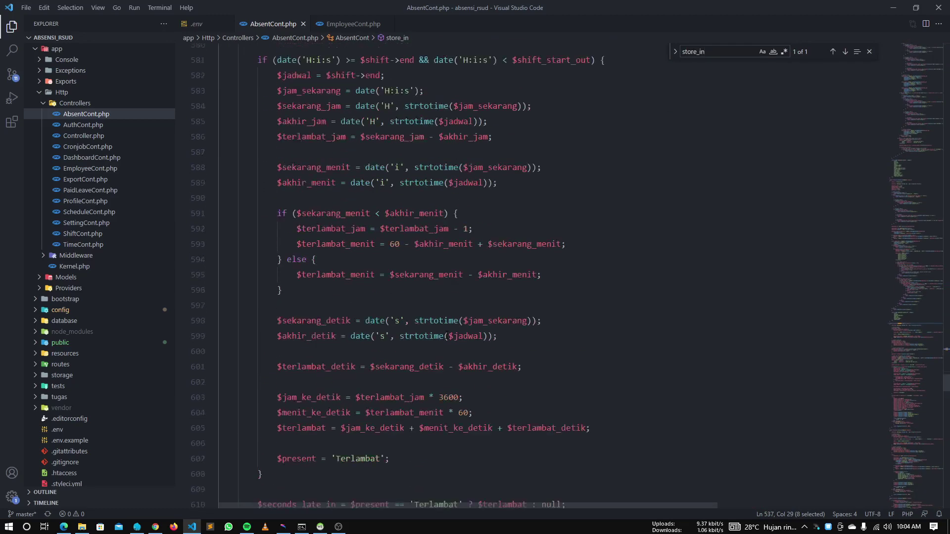
{"action": "scroll", "coordinate": [445, 330], "scroll_direction": "up", "scroll_amount": 2}
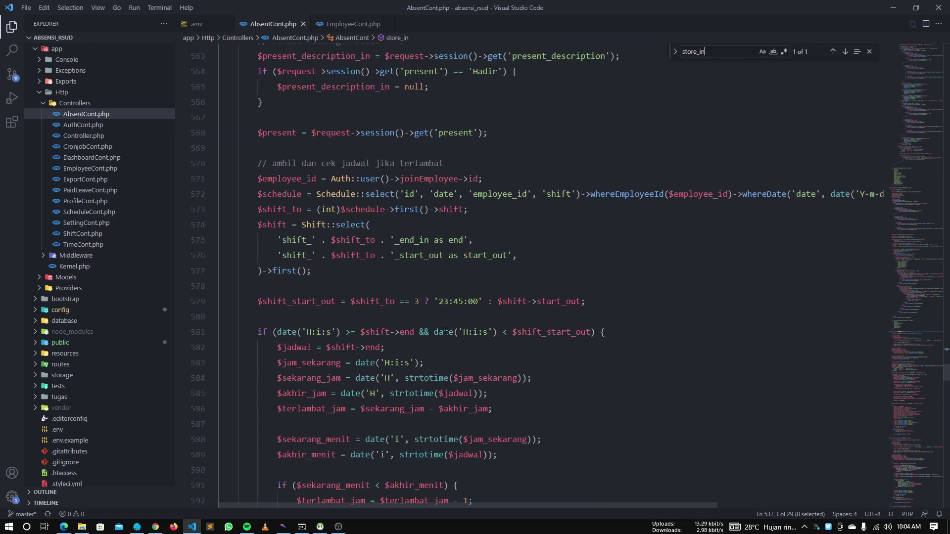
{"action": "scroll", "coordinate": [446, 331], "scroll_direction": "up", "scroll_amount": 10}
{"action": "scroll", "coordinate": [444, 330], "scroll_direction": "down", "scroll_amount": 3}
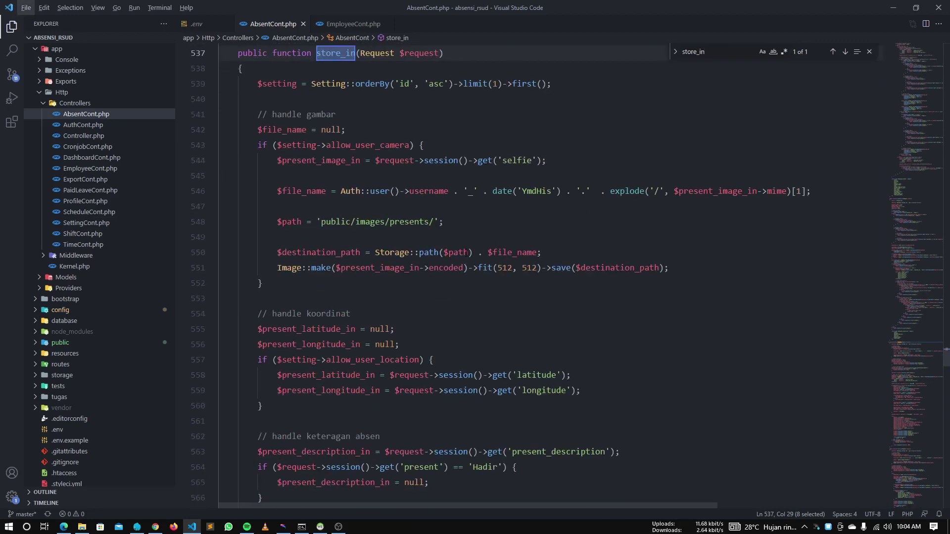
Try changing the selfie fit size to 256, revert it to 512, and close AbsentCont.php
{"action": "double_click", "coordinate": [505, 268]}
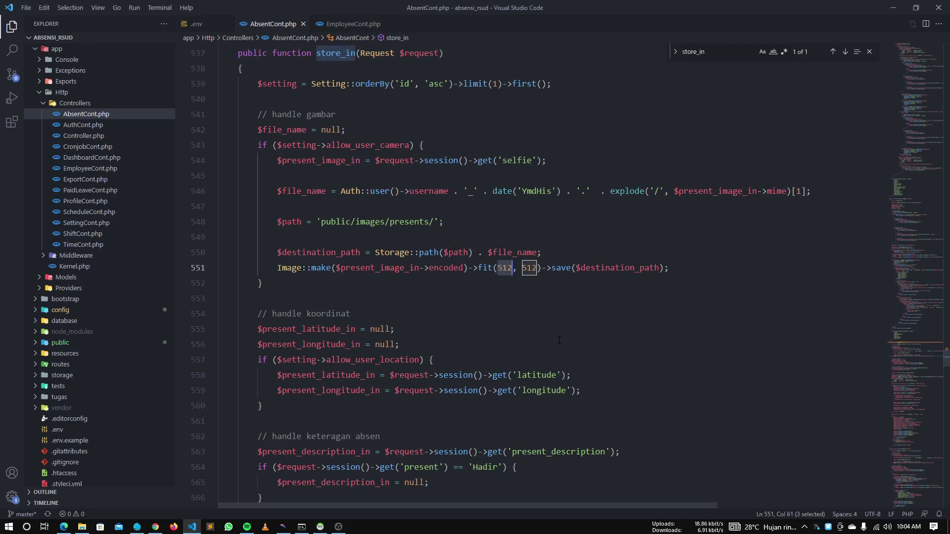
{"action": "key", "text": "ctrl+d"}
{"action": "type", "text": "2"}
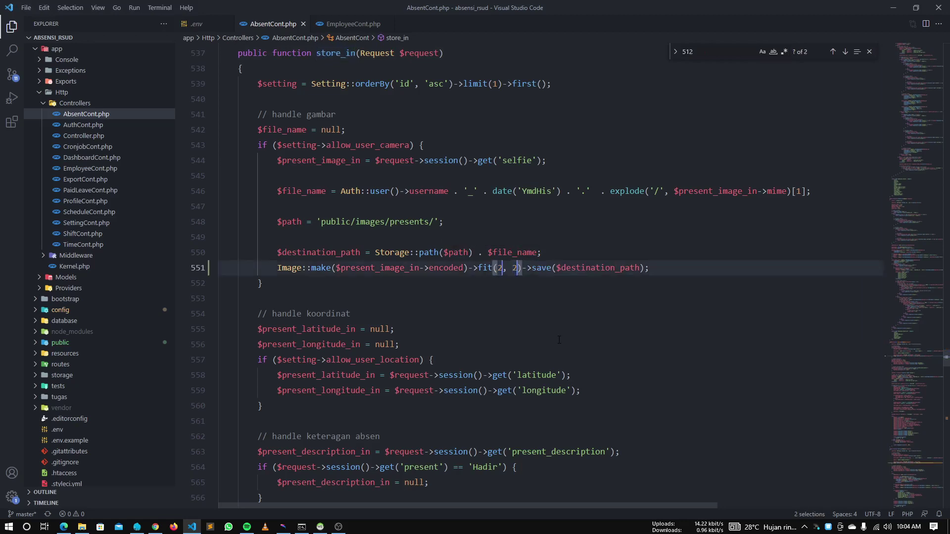
{"action": "type", "text": "56"}
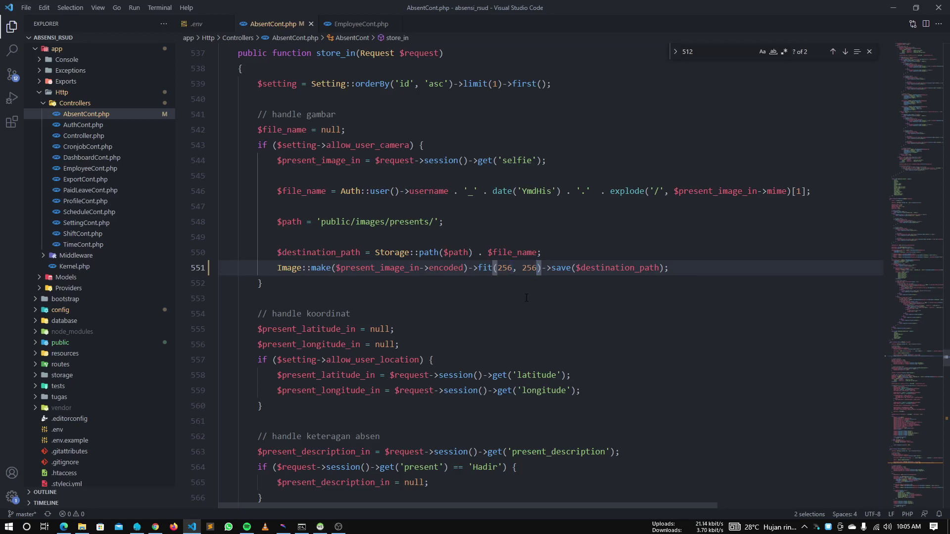
{"action": "key", "text": "ctrl+z"}
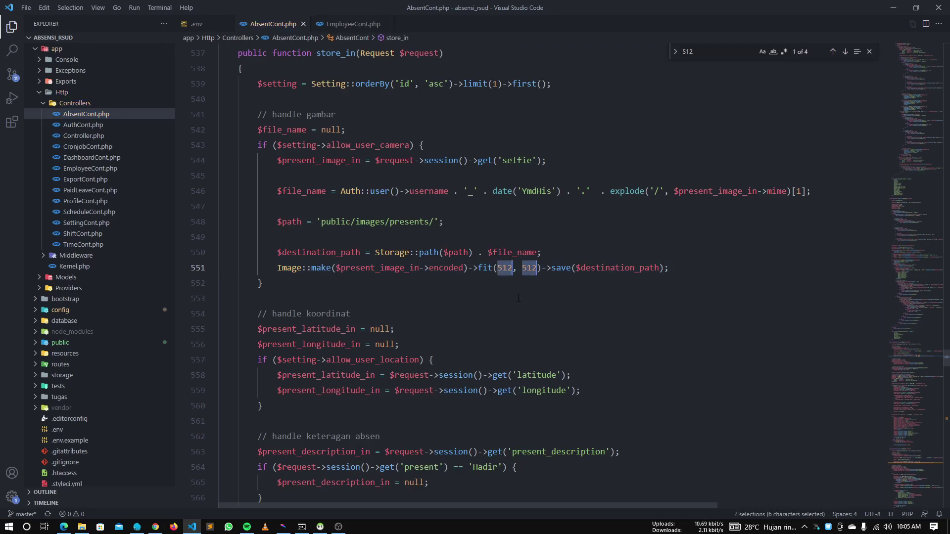
{"action": "left_click", "coordinate": [303, 24]}
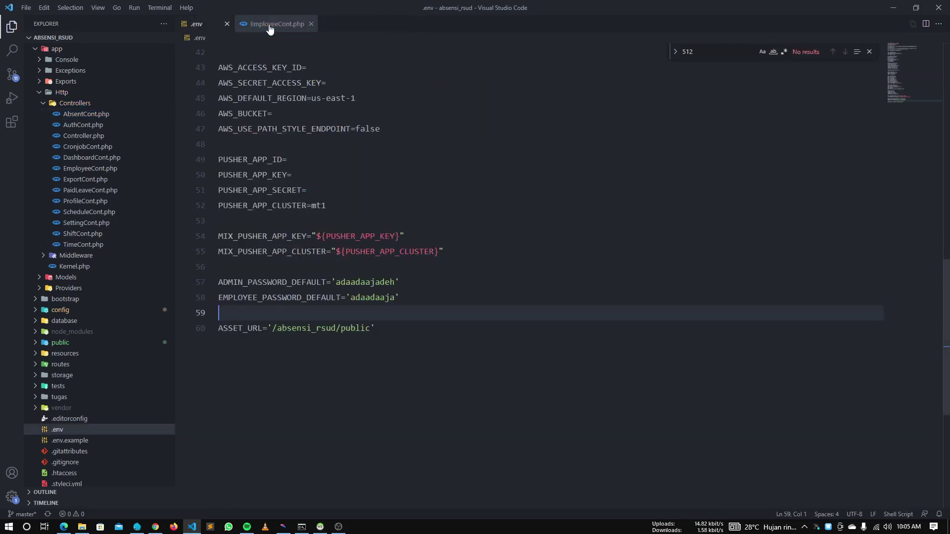
{"action": "key", "text": "alt+Tab"}
On the employee check-in page, capture a selfie with the camera
{"action": "left_click", "coordinate": [364, 232]}
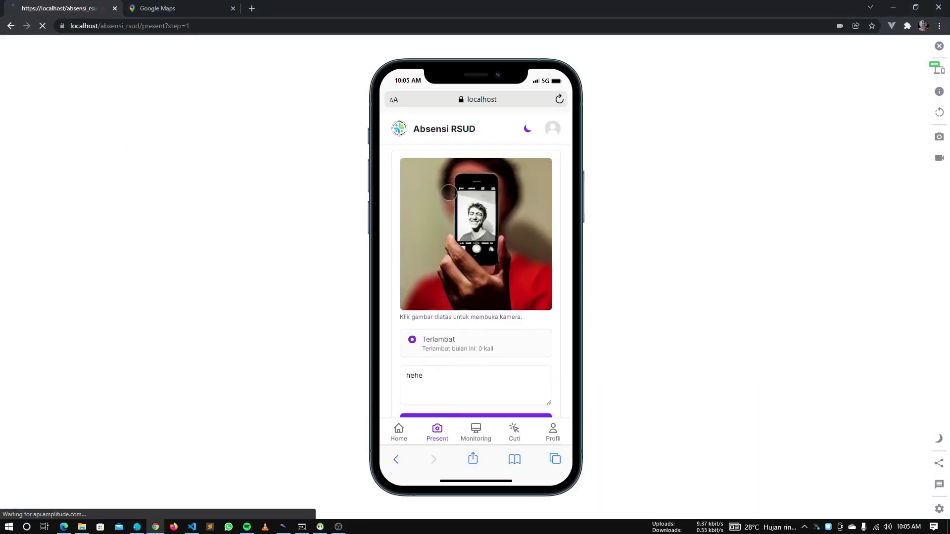
{"action": "left_click", "coordinate": [483, 380]}
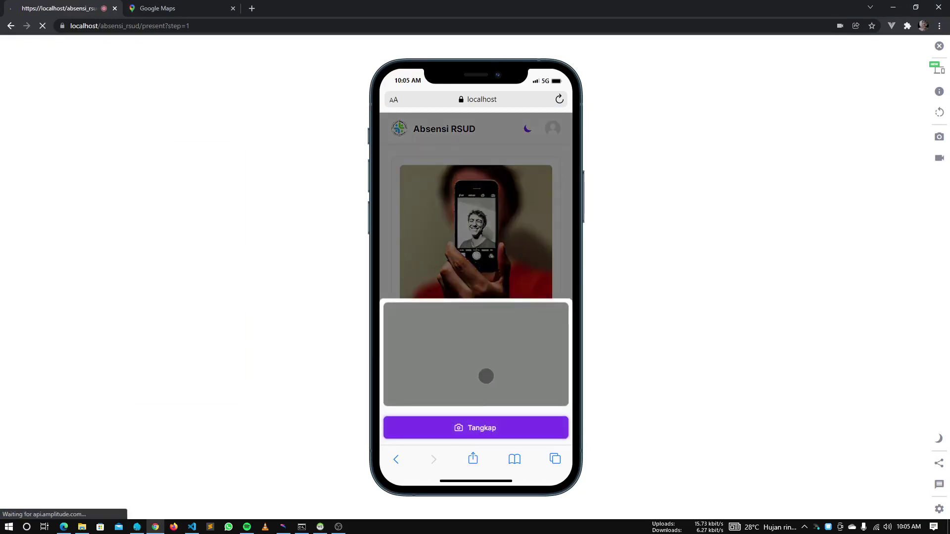
{"action": "left_click", "coordinate": [478, 424]}
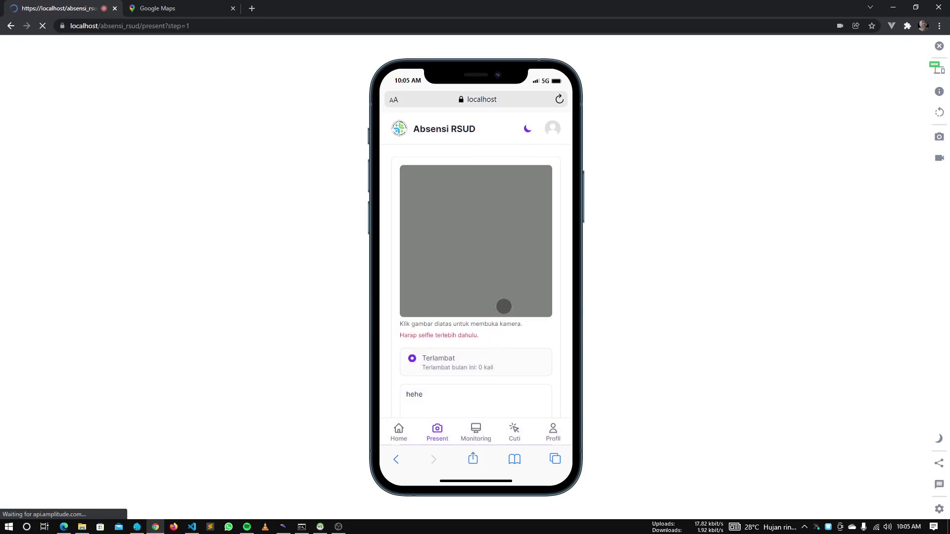
{"action": "left_click", "coordinate": [487, 255]}
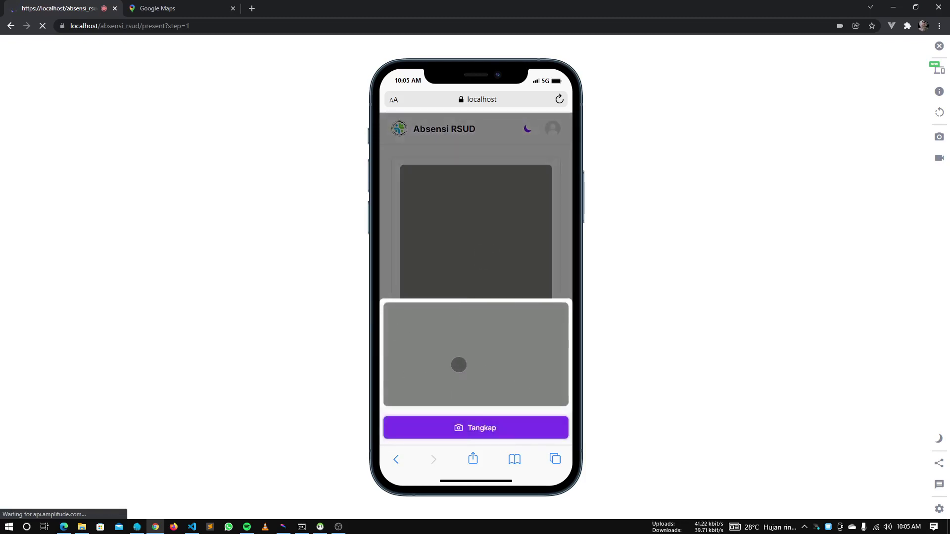
{"action": "left_click", "coordinate": [481, 272]}
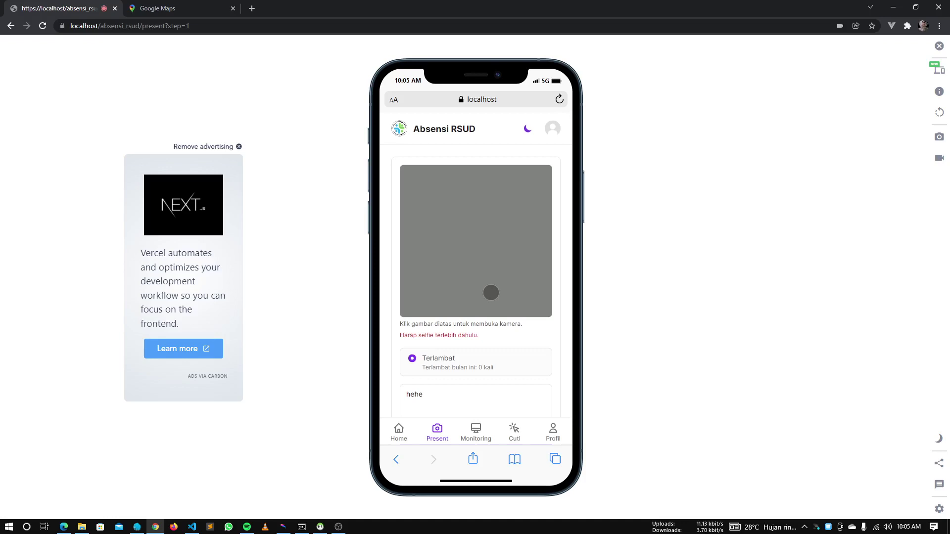
{"action": "scroll", "coordinate": [471, 280], "scroll_direction": "down", "scroll_amount": 2}
Submit the check-in and see it rejected as outside the 150-metre radius
{"action": "left_click", "coordinate": [461, 369]}
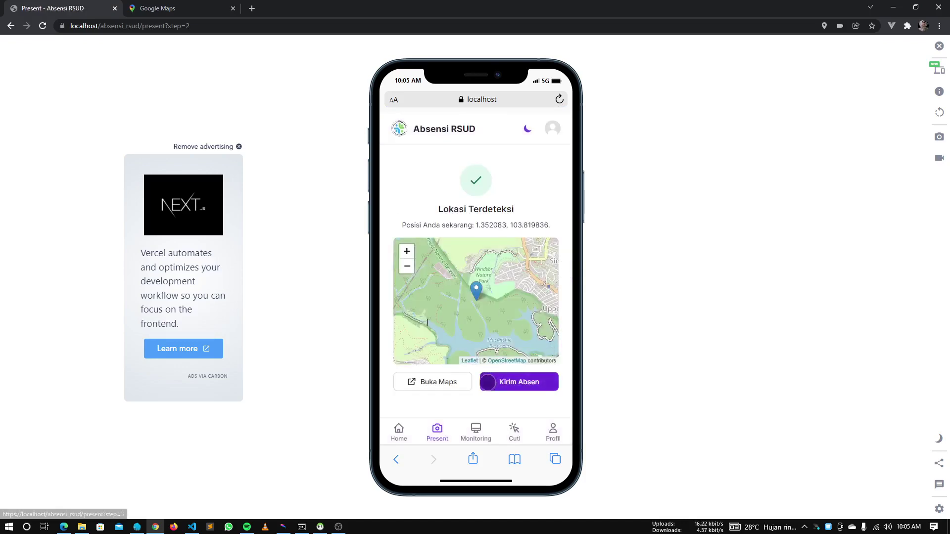
{"action": "left_click", "coordinate": [519, 382]}
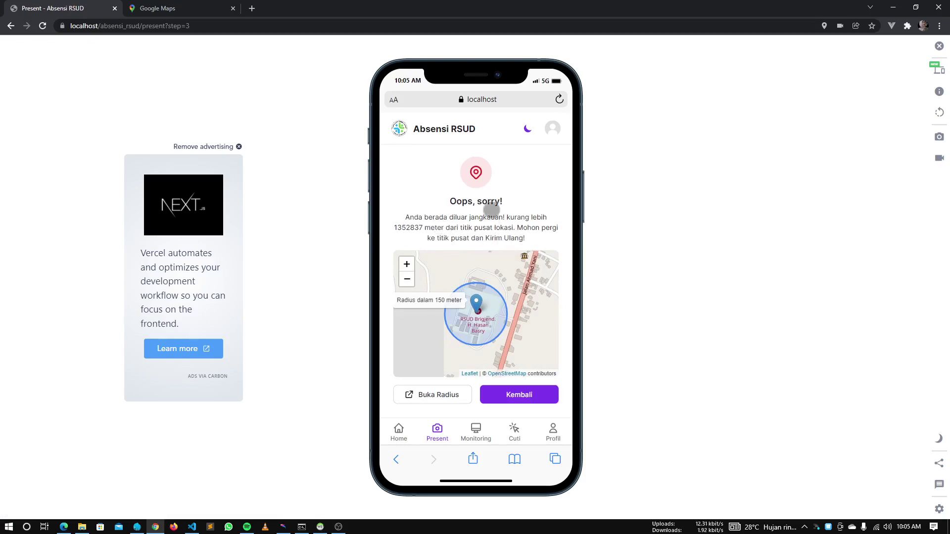
{"action": "scroll", "coordinate": [483, 341], "scroll_direction": "up", "scroll_amount": 3}
{"action": "scroll", "coordinate": [450, 283], "scroll_direction": "down", "scroll_amount": 3}
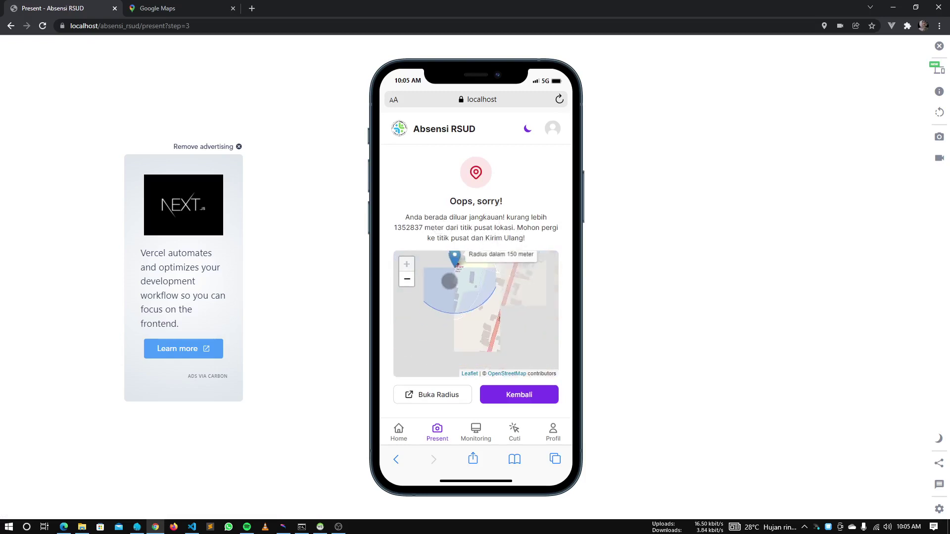
{"action": "scroll", "coordinate": [449, 284], "scroll_direction": "up", "scroll_amount": 3}
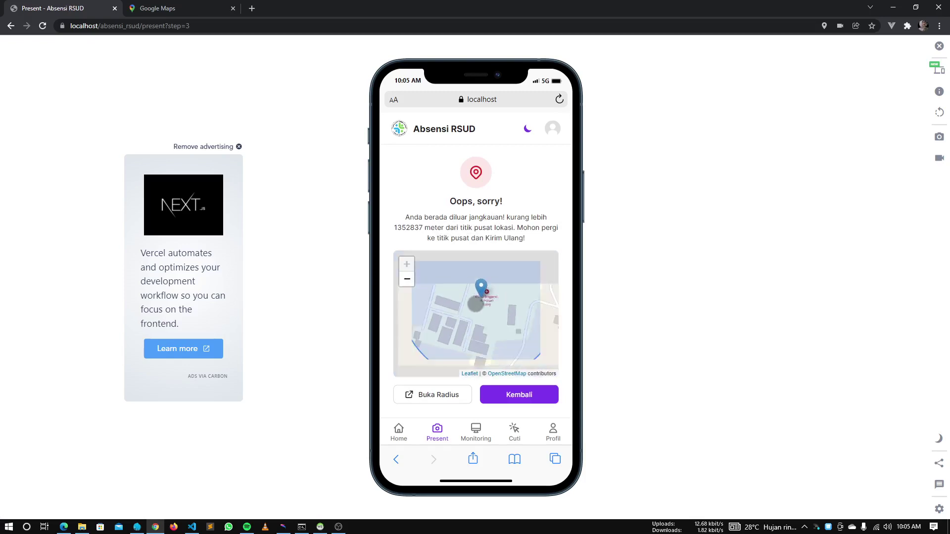
{"action": "key", "text": "alt+Tab"}
{"action": "key", "text": "alt+Tab"}
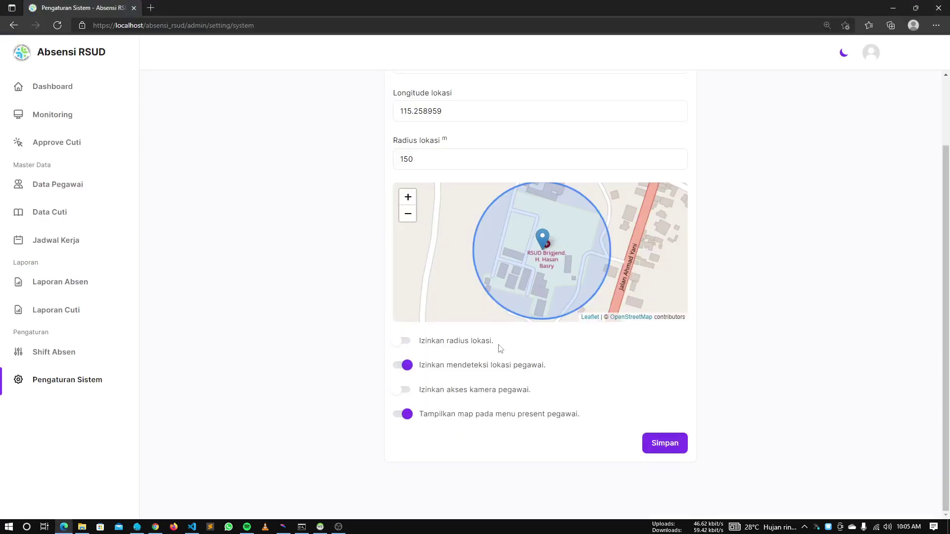
Turn off 'Izinkan radius lokasi', save, and return the check-in to the location step
{"action": "key", "text": "F5"}
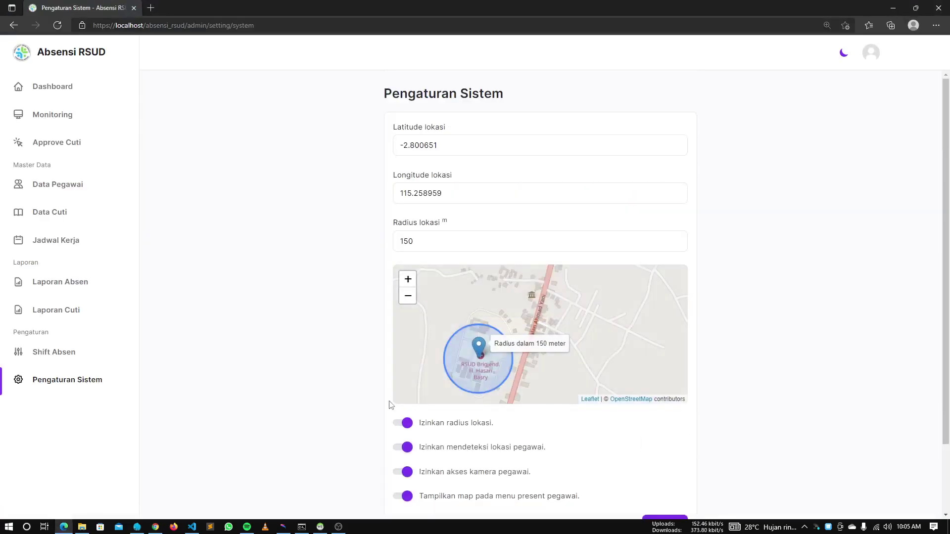
{"action": "left_click", "coordinate": [402, 423]}
{"action": "scroll", "coordinate": [772, 393], "scroll_direction": "down", "scroll_amount": 2}
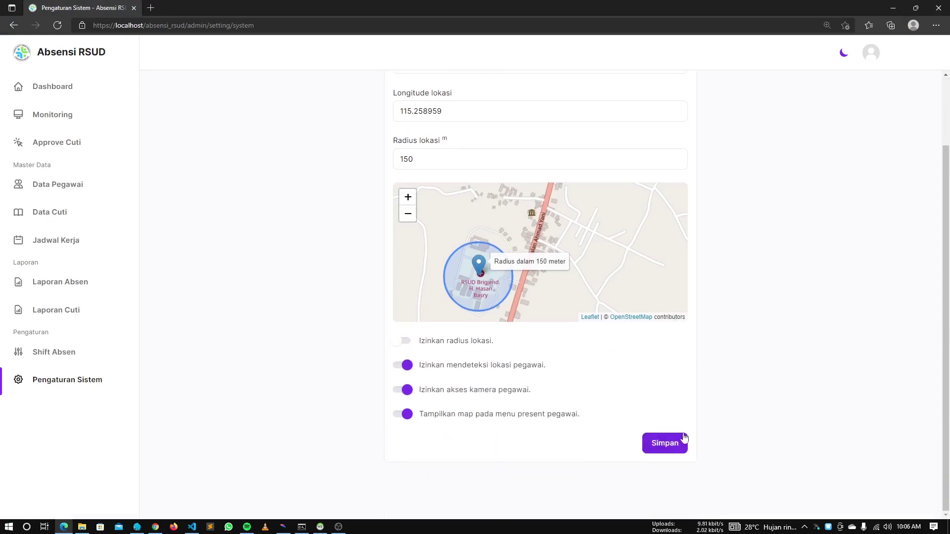
{"action": "left_click", "coordinate": [684, 437]}
{"action": "key", "text": "alt+Tab"}
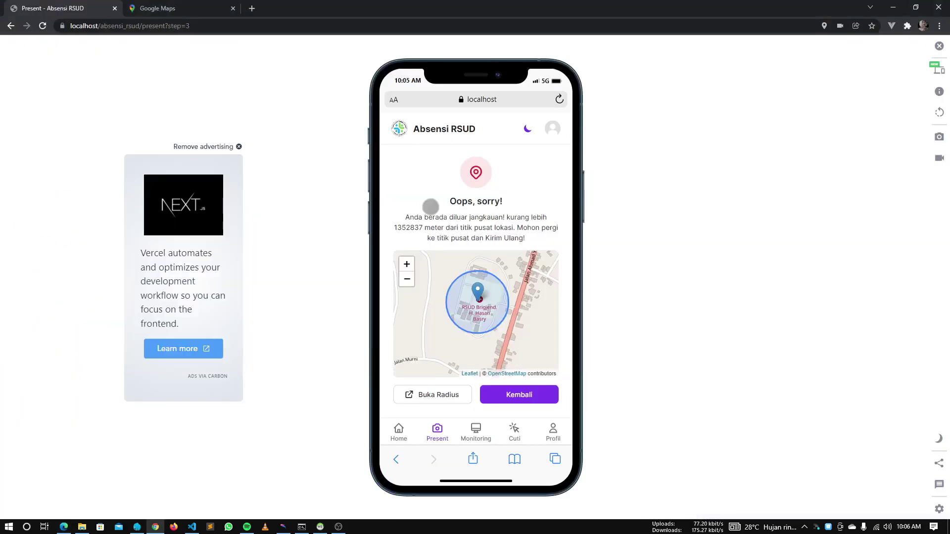
{"action": "left_click", "coordinate": [501, 394]}
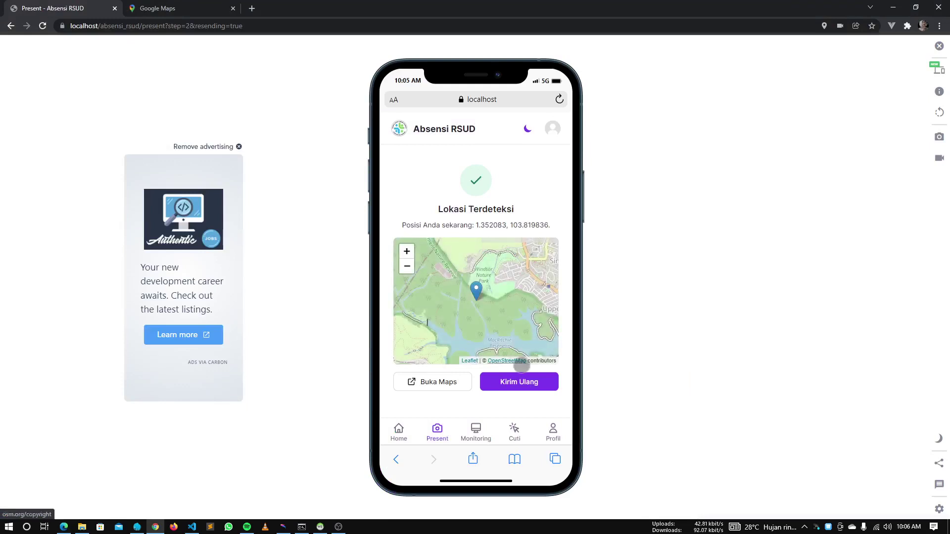
Turn off 'Izinkan mendeteksi lokasi pegawai', save, and return the check-in to its first step
{"action": "key", "text": "alt+Tab"}
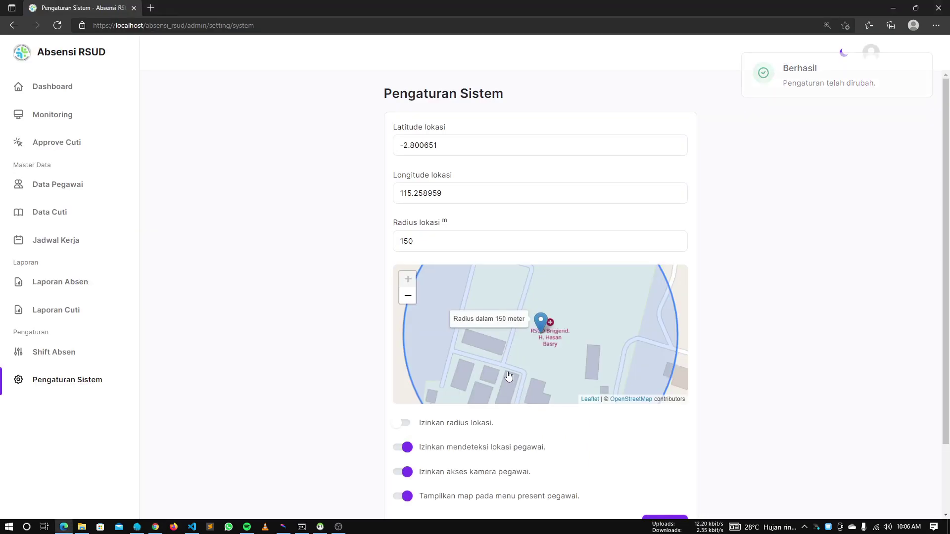
{"action": "scroll", "coordinate": [801, 401], "scroll_direction": "down", "scroll_amount": 2}
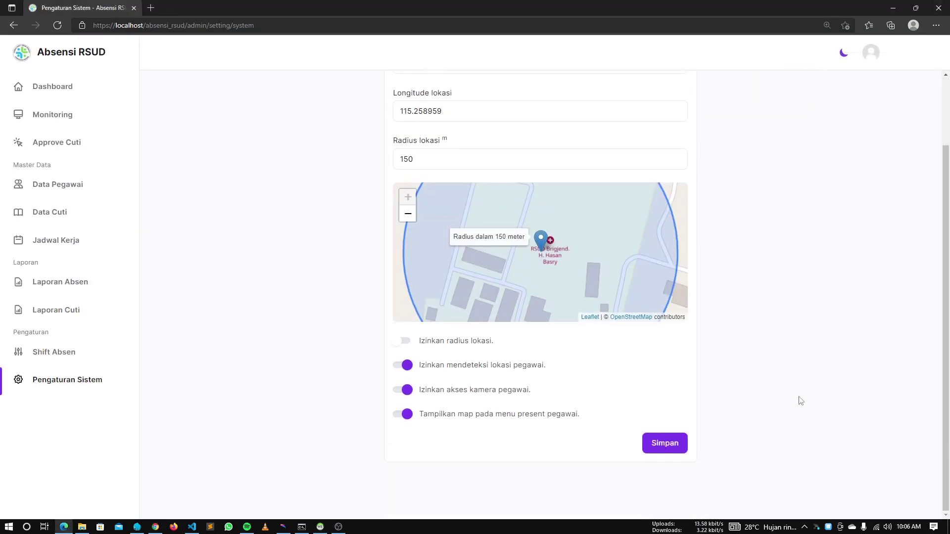
{"action": "left_click", "coordinate": [410, 369]}
{"action": "left_click", "coordinate": [661, 438]}
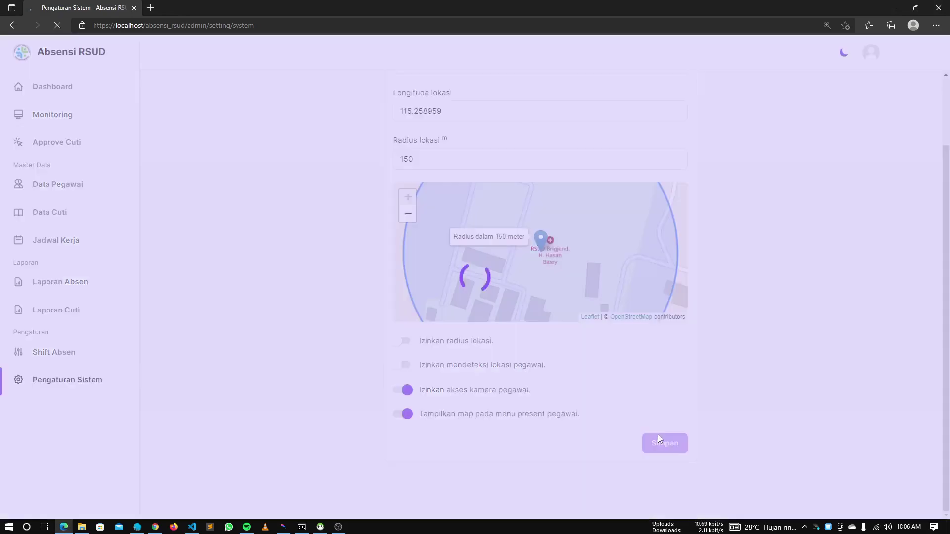
{"action": "key", "text": "alt+Tab"}
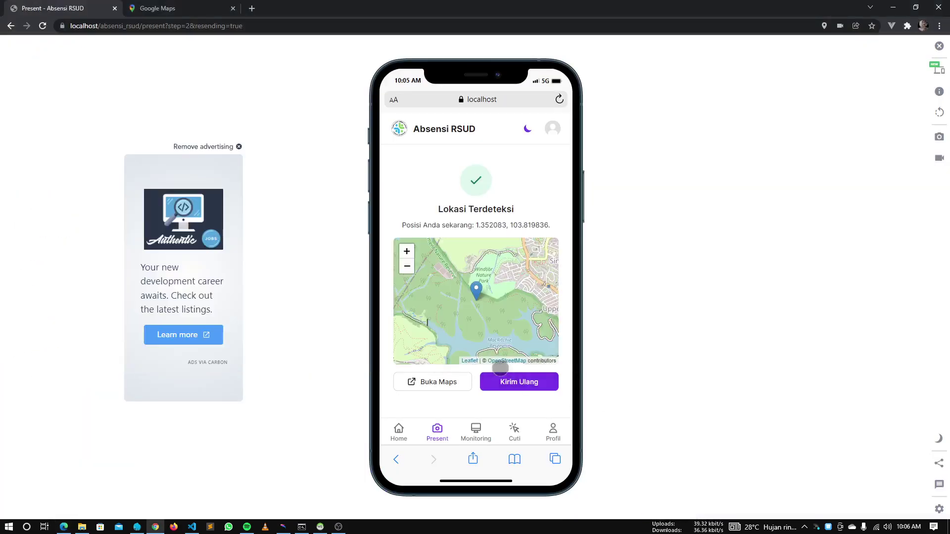
{"action": "left_click", "coordinate": [437, 427]}
{"action": "scroll", "coordinate": [530, 340], "scroll_direction": "down", "scroll_amount": 1}
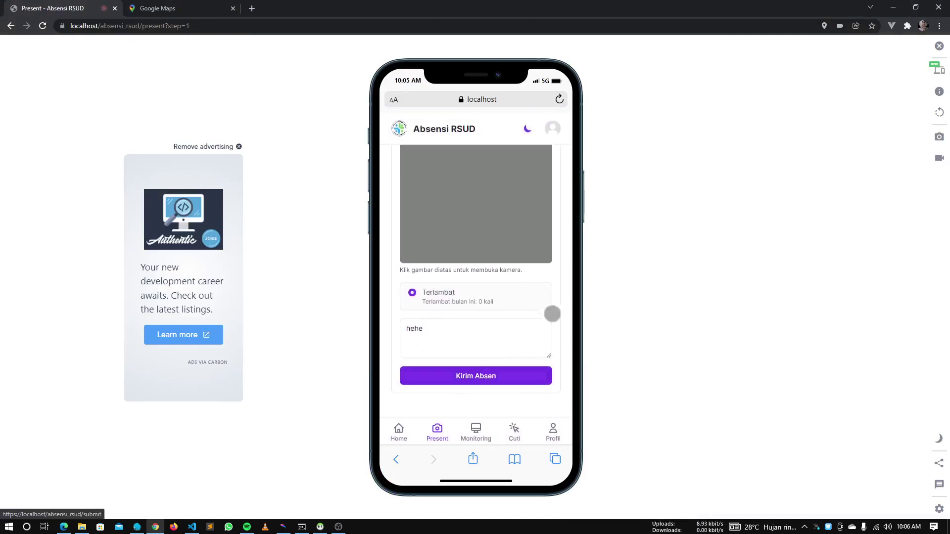
Submit the employee check-in attendance, now recorded as Completed
{"action": "double_click", "coordinate": [185, 27]}
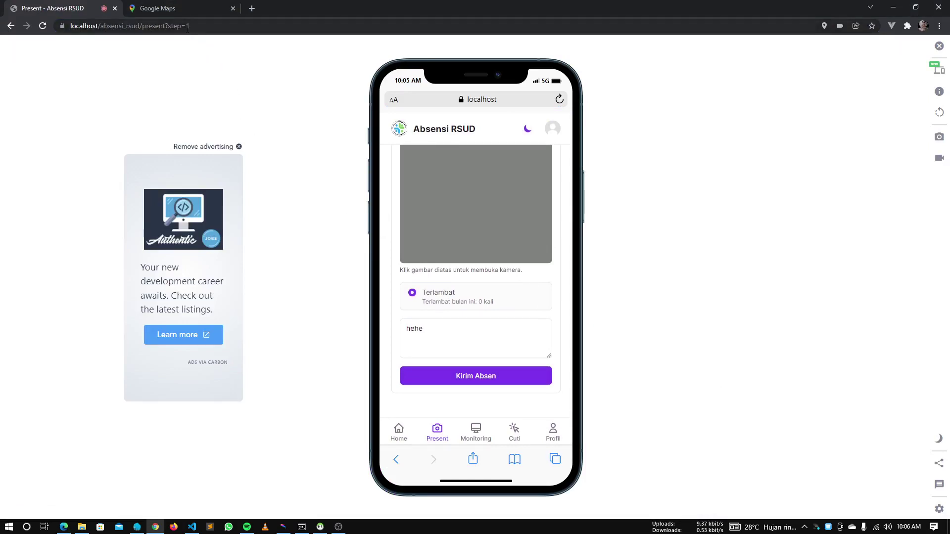
{"action": "left_click", "coordinate": [242, 80]}
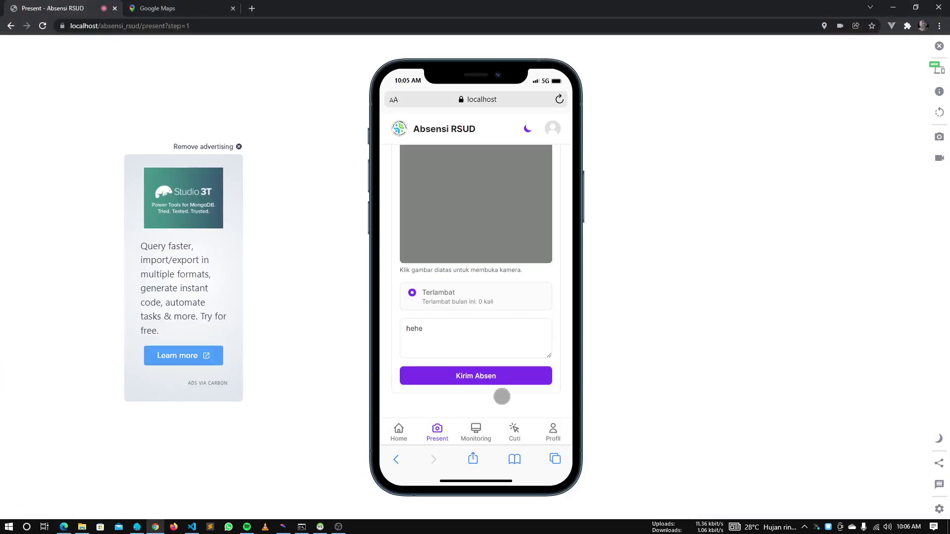
{"action": "left_click", "coordinate": [502, 381]}
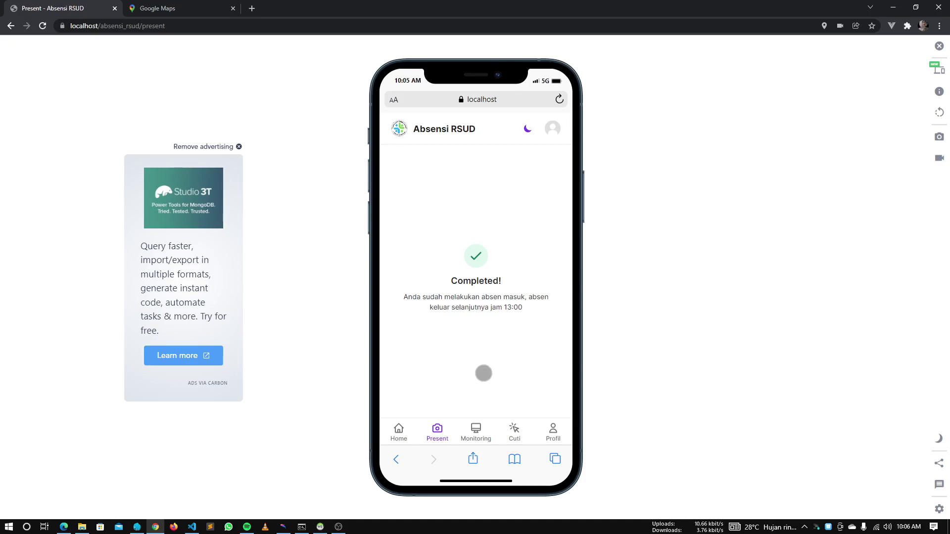
Switch 'Izinkan mendeteksi lokasi pegawai' back on and save the system settings
{"action": "key", "text": "alt+Tab"}
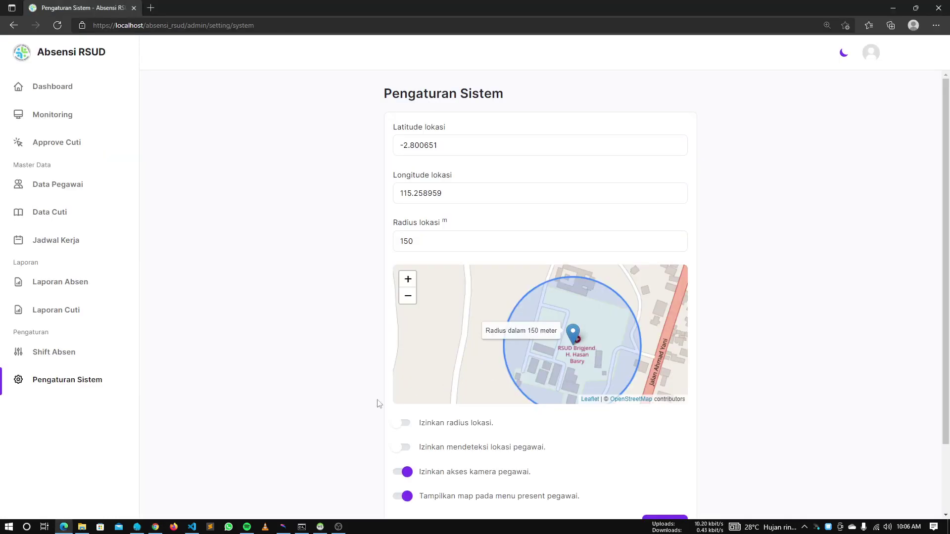
{"action": "scroll", "coordinate": [473, 443], "scroll_direction": "down", "scroll_amount": 2}
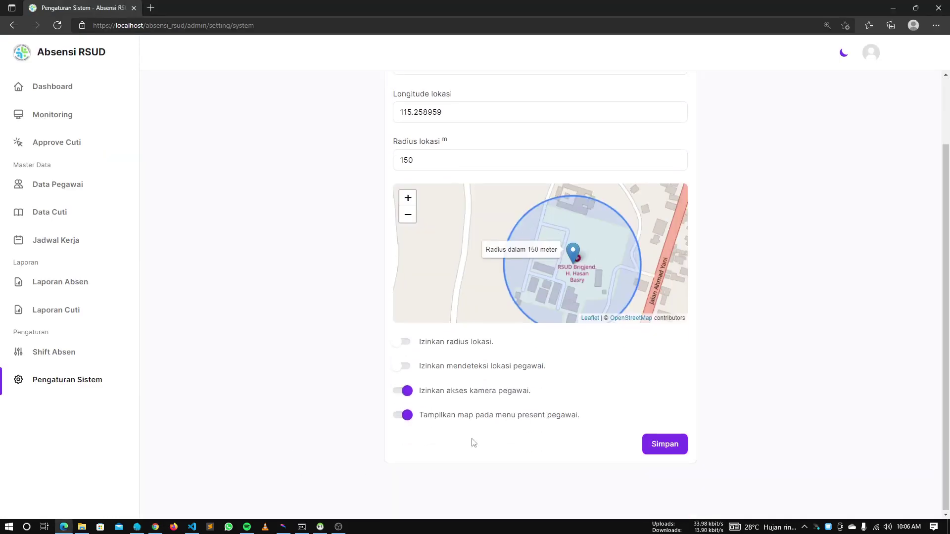
{"action": "left_click", "coordinate": [407, 367]}
{"action": "left_click", "coordinate": [673, 443]}
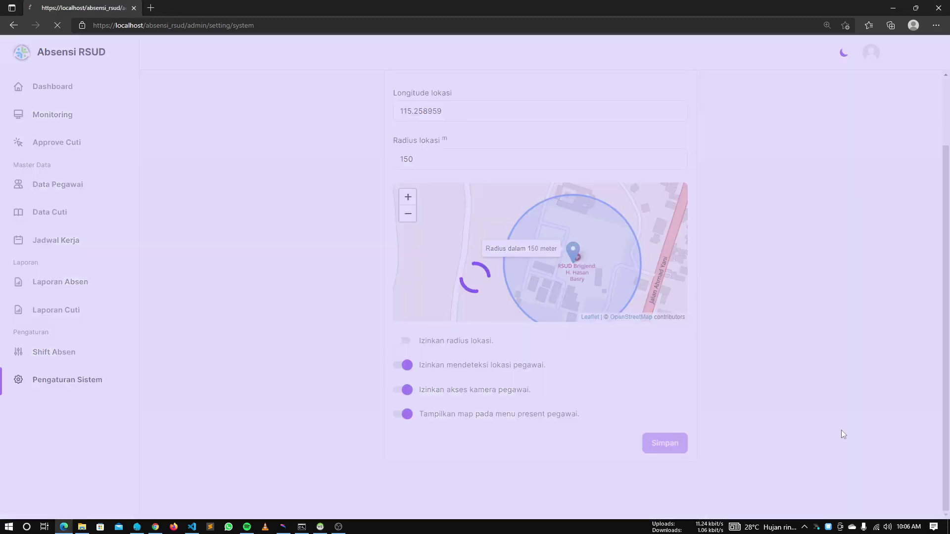
{"action": "key", "text": "alt+Tab"}
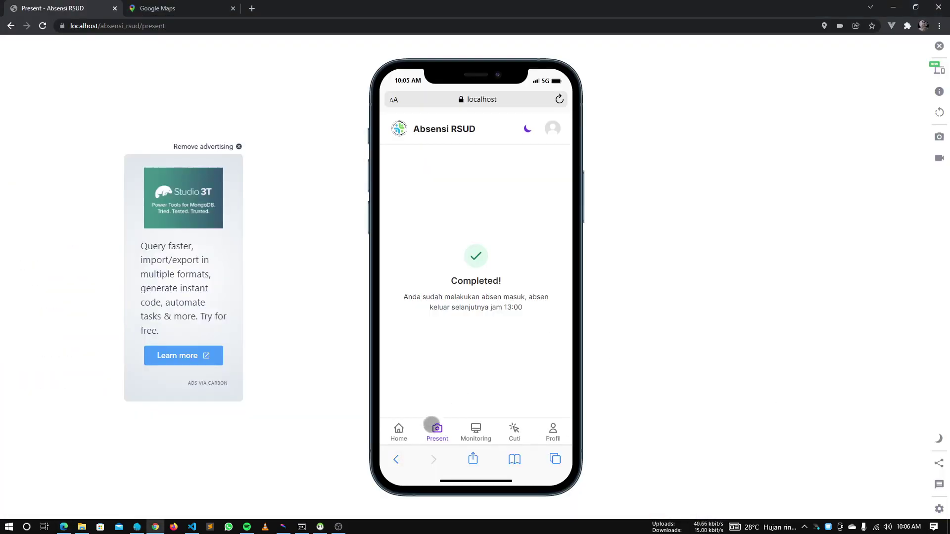
{"action": "key", "text": "alt+Tab"}
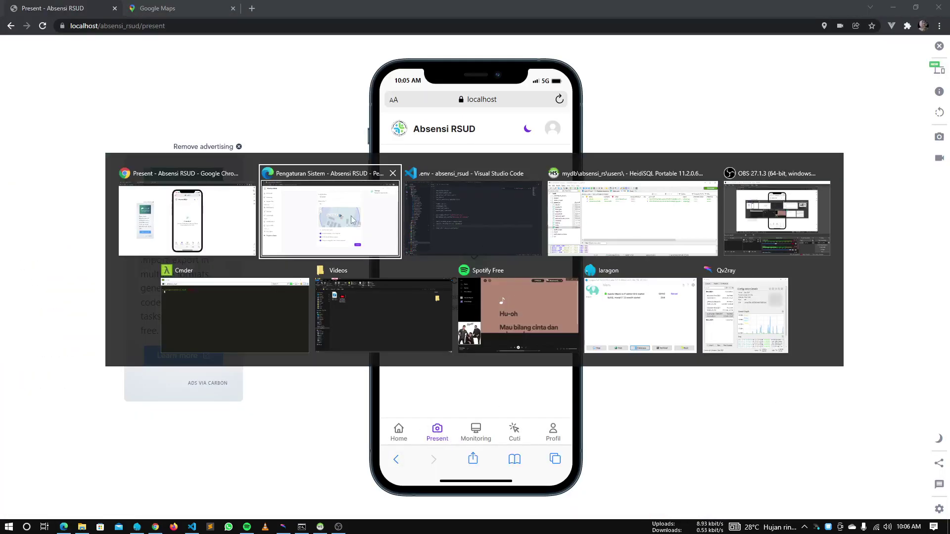
{"action": "left_click", "coordinate": [295, 208]}
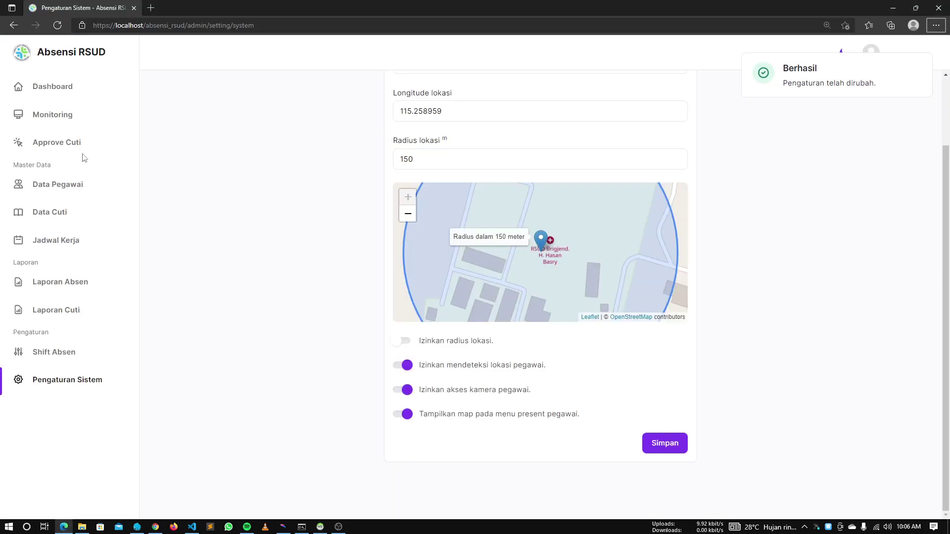
Open the Monitoring page and set the month to December 2021
{"action": "left_click", "coordinate": [47, 118]}
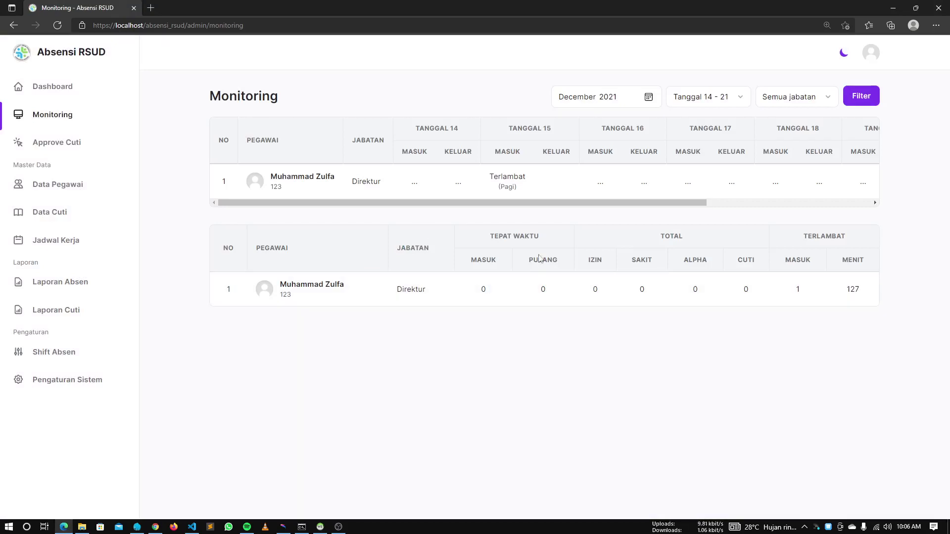
{"action": "left_click", "coordinate": [644, 94]}
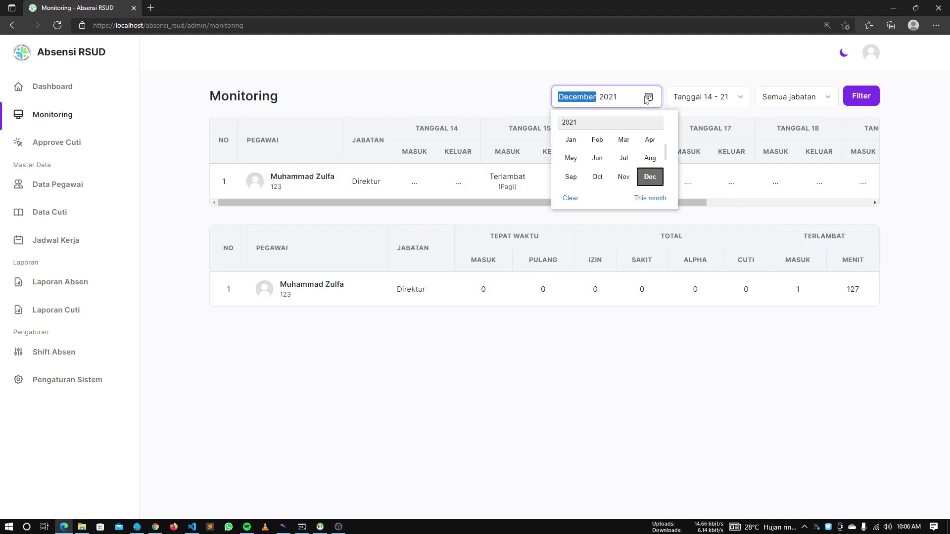
{"action": "left_click", "coordinate": [622, 178]}
{"action": "left_click", "coordinate": [654, 101]}
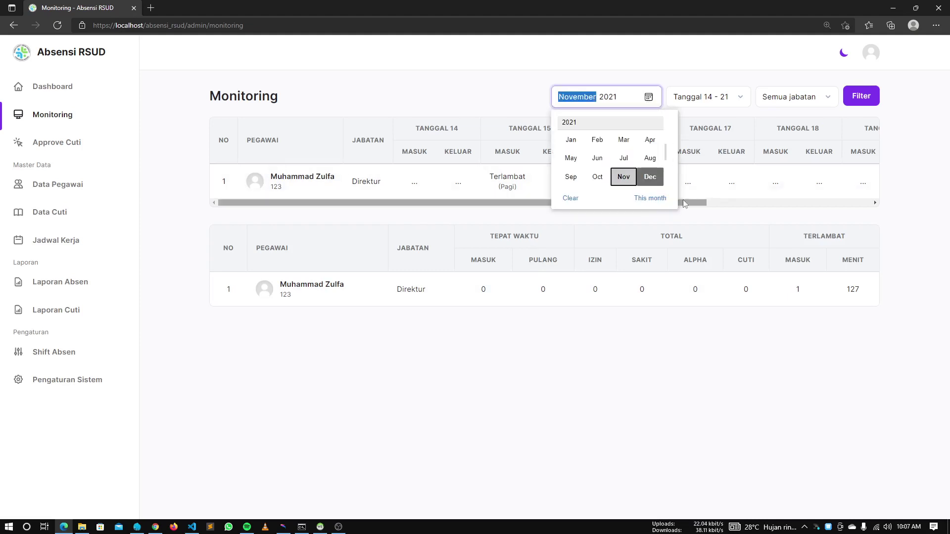
{"action": "left_click", "coordinate": [646, 177]}
{"action": "left_click", "coordinate": [695, 360]}
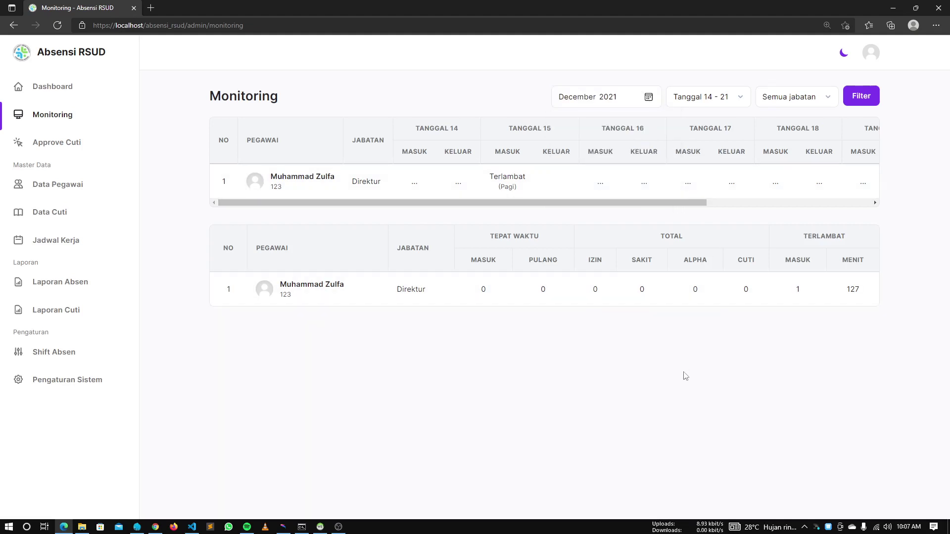
Try the Tanggal 1 - 31 and Tanggal 7 - 14 date ranges, then reload Monitoring
{"action": "left_click", "coordinate": [708, 97]}
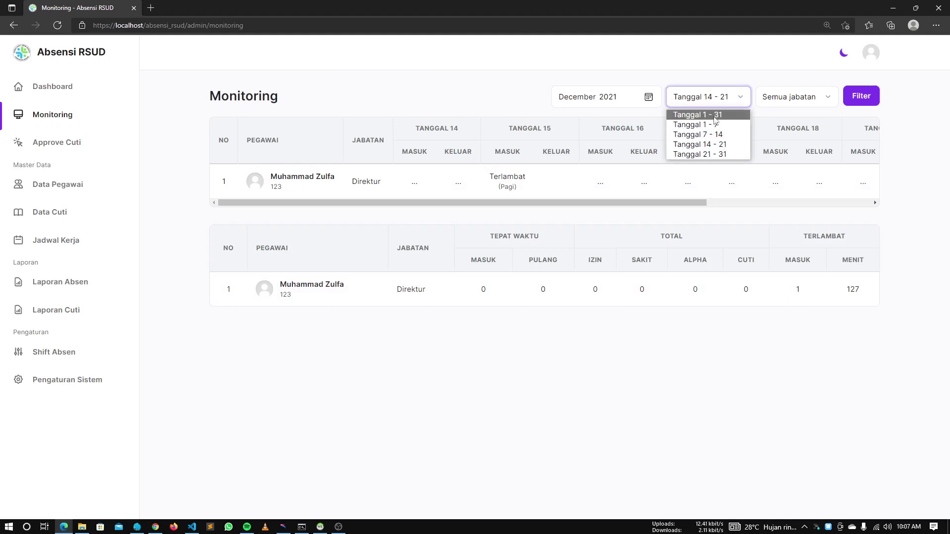
{"action": "left_click", "coordinate": [714, 117]}
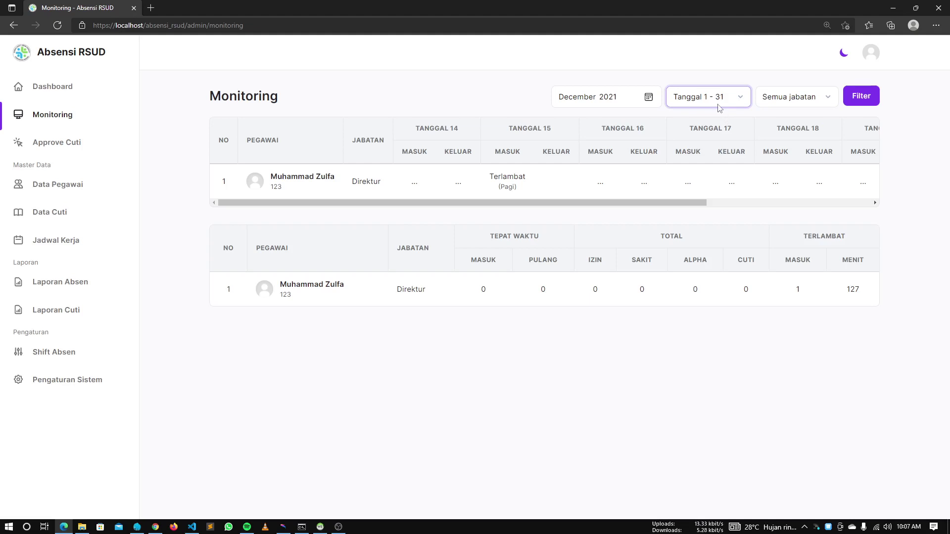
{"action": "left_click", "coordinate": [720, 97]}
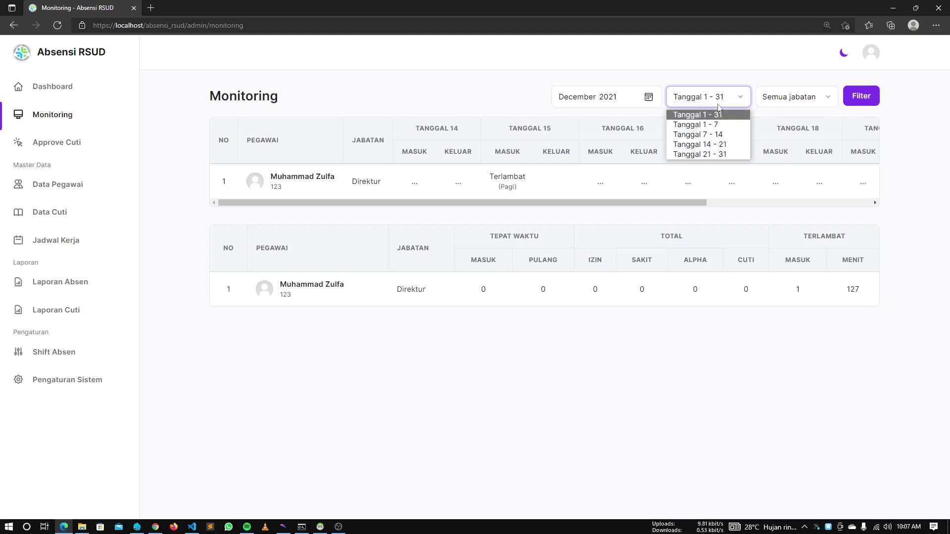
{"action": "left_click", "coordinate": [708, 135]}
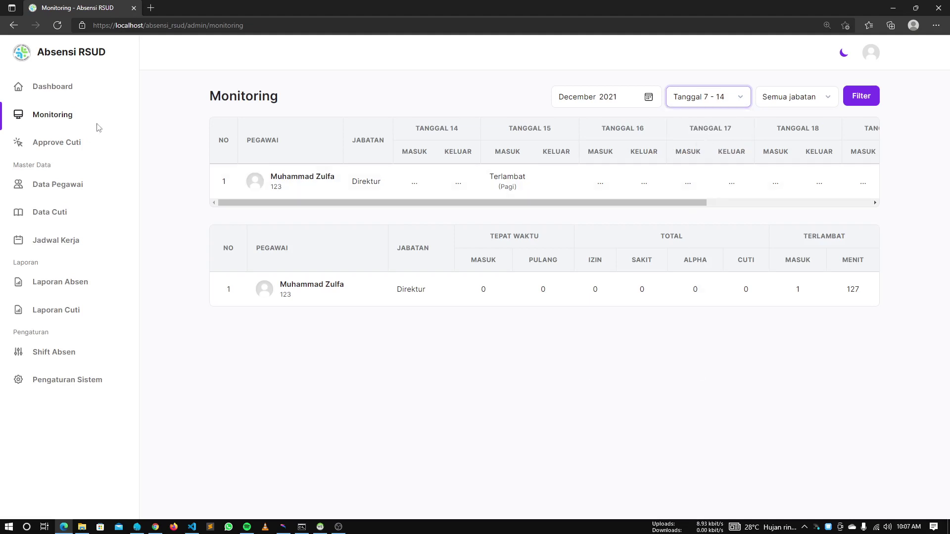
{"action": "left_click", "coordinate": [73, 118]}
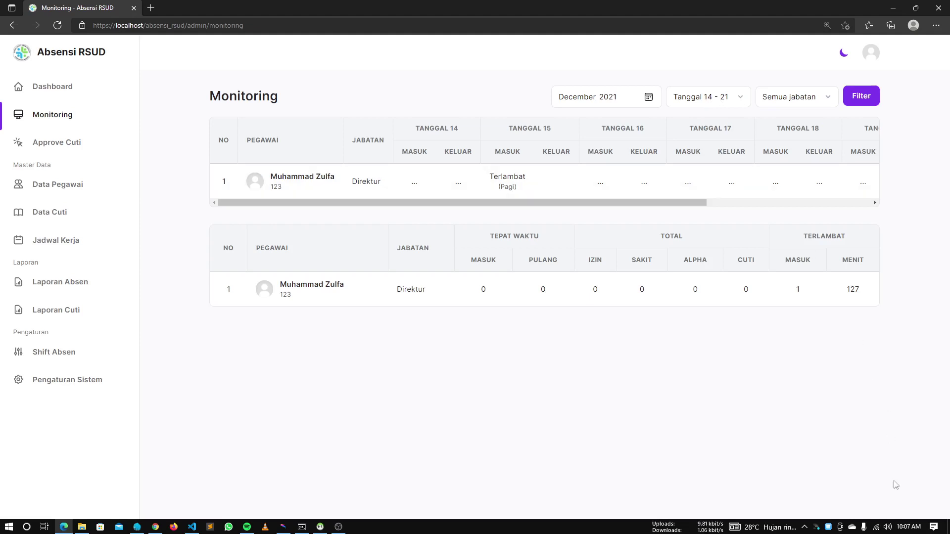
{"action": "left_click", "coordinate": [909, 527]}
{"action": "left_click", "coordinate": [673, 192]}
Filter by Tanggal 1 - 31 and Direktur, then open the 15th's late check-in
{"action": "left_click", "coordinate": [687, 99]}
{"action": "left_click", "coordinate": [725, 97]}
{"action": "left_click", "coordinate": [728, 98]}
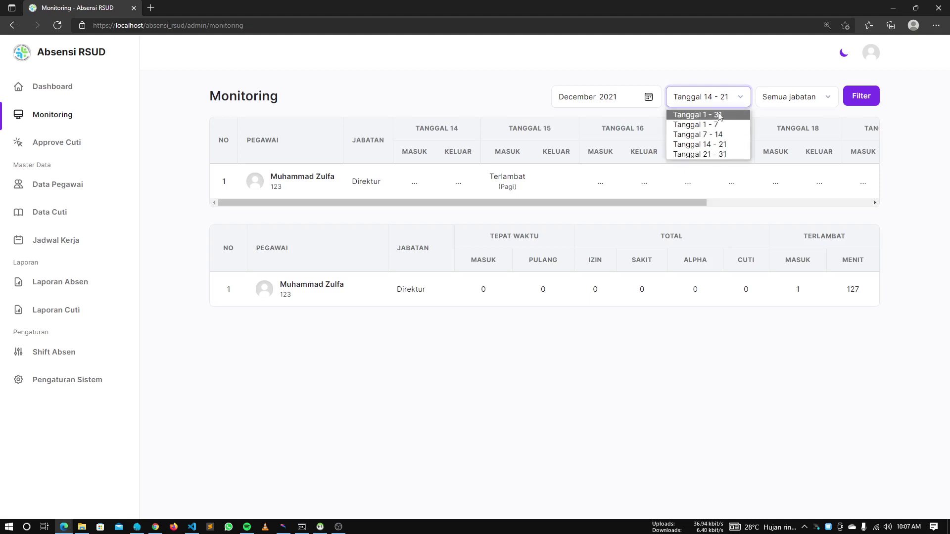
{"action": "left_click", "coordinate": [719, 115]}
{"action": "left_click", "coordinate": [794, 99]}
{"action": "left_click", "coordinate": [797, 122]}
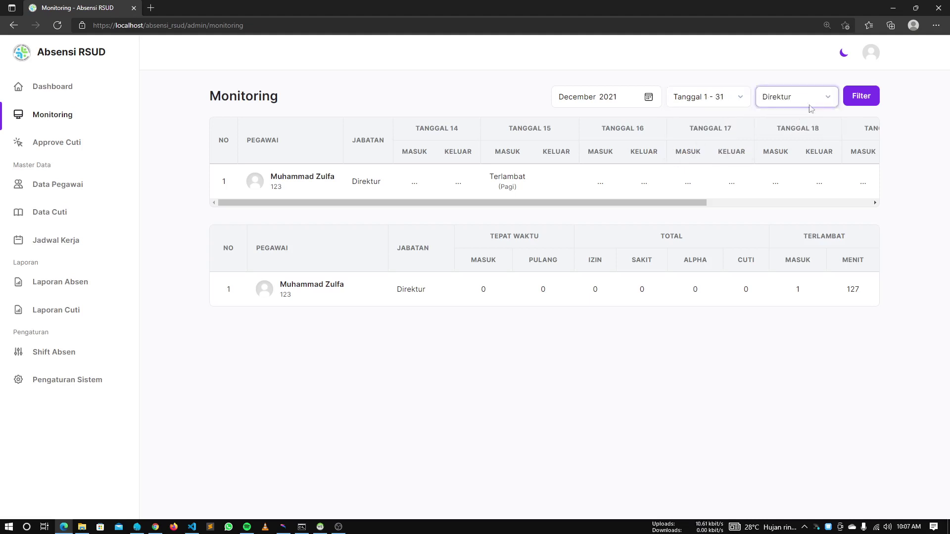
{"action": "left_click", "coordinate": [862, 96]}
{"action": "left_click_drag", "start_coordinate": [338, 203], "coordinate": [582, 205]}
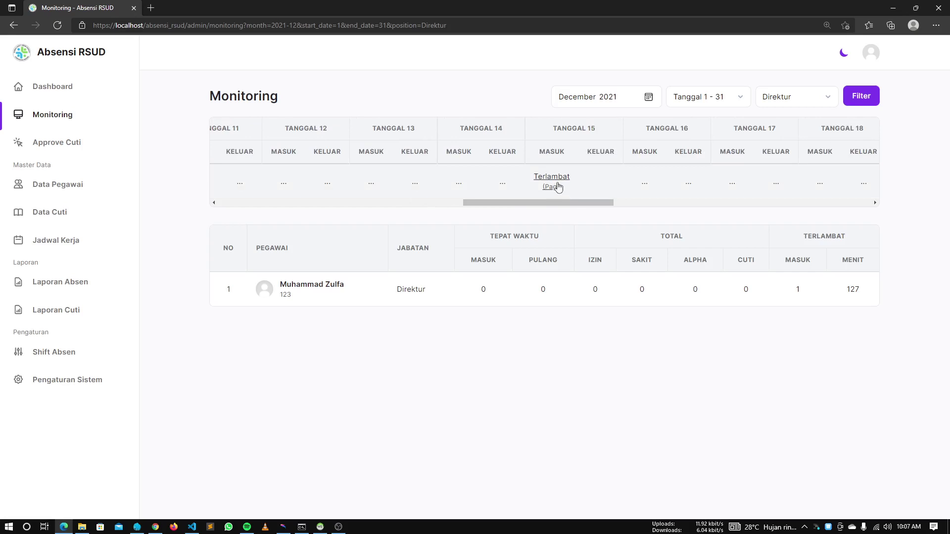
{"action": "left_click", "coordinate": [558, 187]}
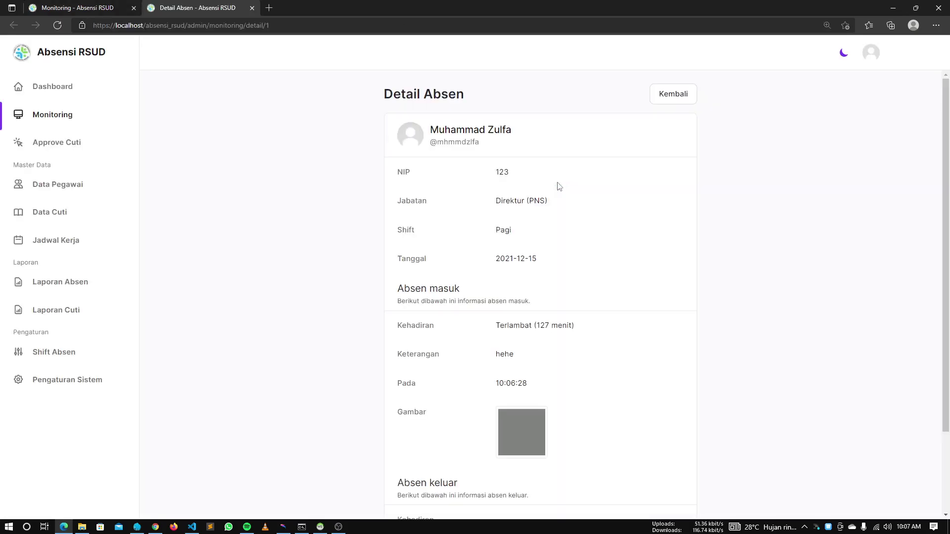
Scroll through the 2021-12-15 Detail Absen, confirming the Absen keluar section is blank
{"action": "scroll", "coordinate": [559, 226], "scroll_direction": "down", "scroll_amount": 2}
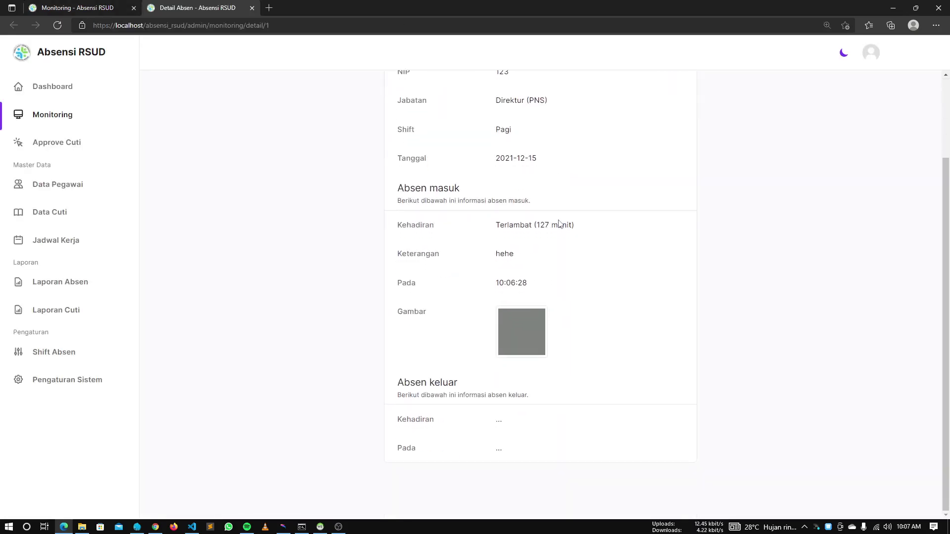
{"action": "scroll", "coordinate": [428, 355], "scroll_direction": "up", "scroll_amount": 2}
{"action": "scroll", "coordinate": [430, 346], "scroll_direction": "down", "scroll_amount": 2}
{"action": "scroll", "coordinate": [430, 337], "scroll_direction": "up", "scroll_amount": 2}
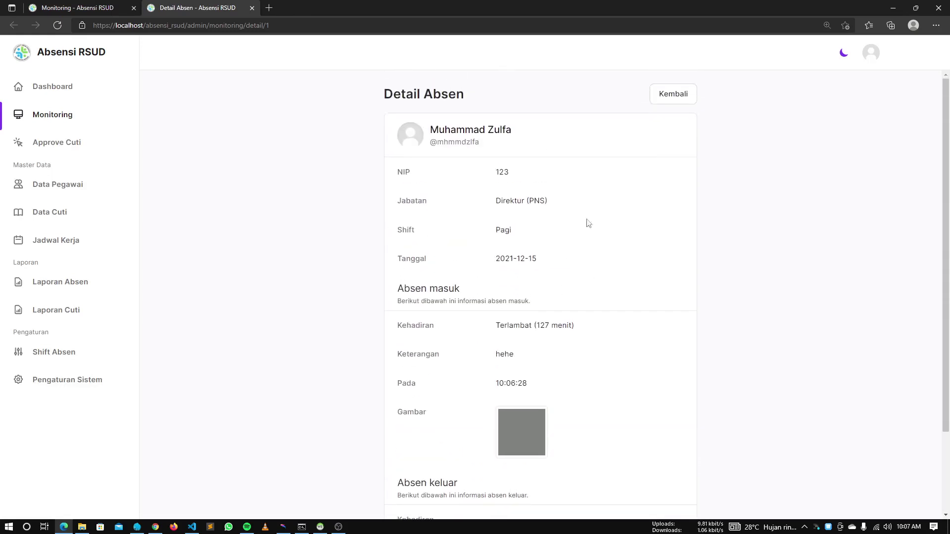
{"action": "scroll", "coordinate": [510, 322], "scroll_direction": "down", "scroll_amount": 1}
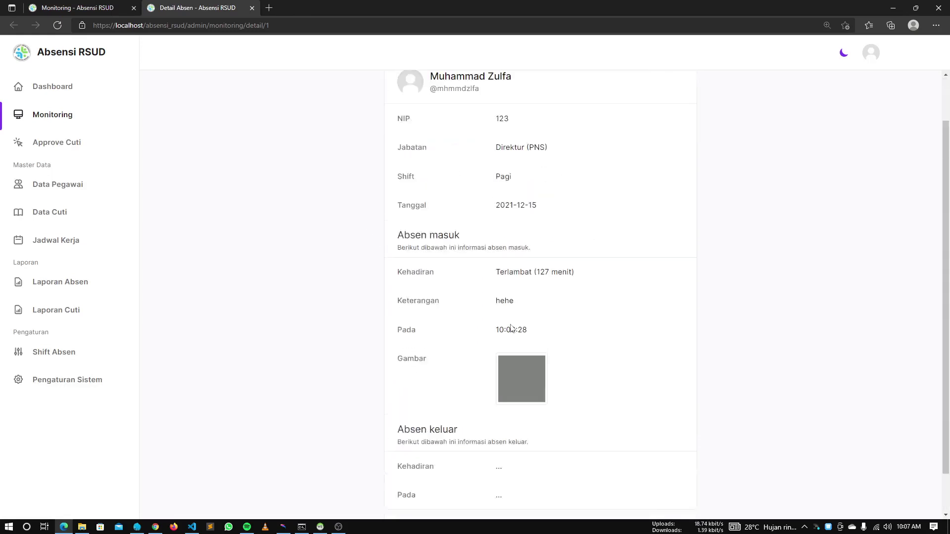
{"action": "scroll", "coordinate": [511, 322], "scroll_direction": "up", "scroll_amount": 1}
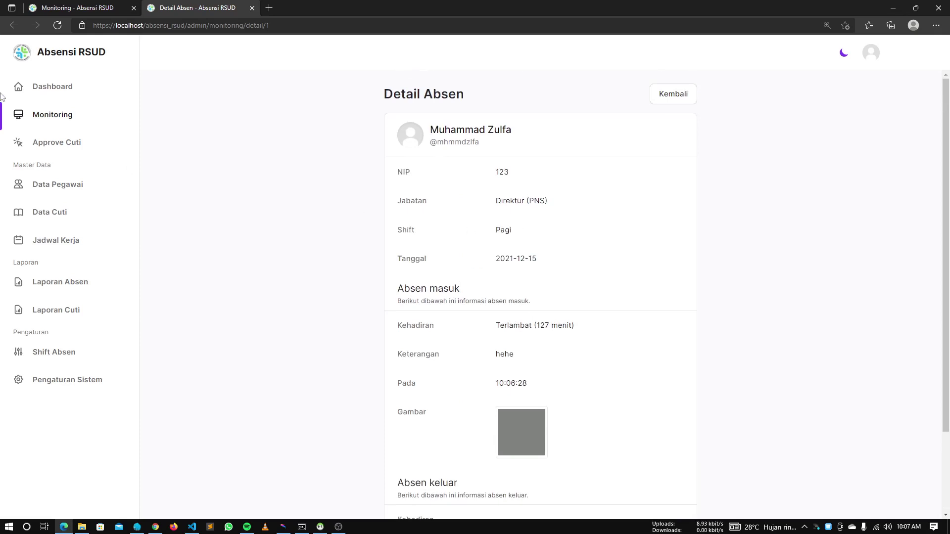
Bring HeidiSQL into view and display the absents table's single late check-in row
{"action": "left_click_drag", "start_coordinate": [0, 171], "coordinate": [455, 150]}
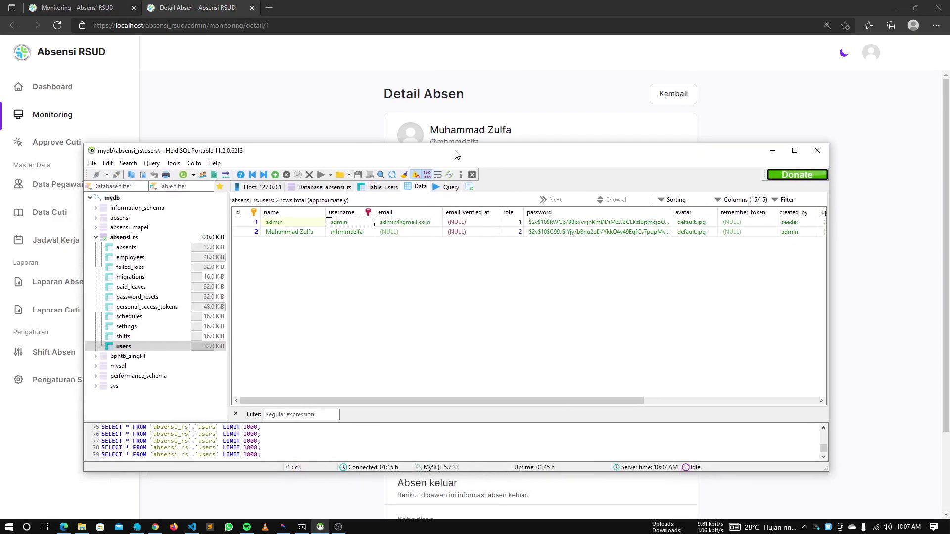
{"action": "left_click", "coordinate": [127, 248]}
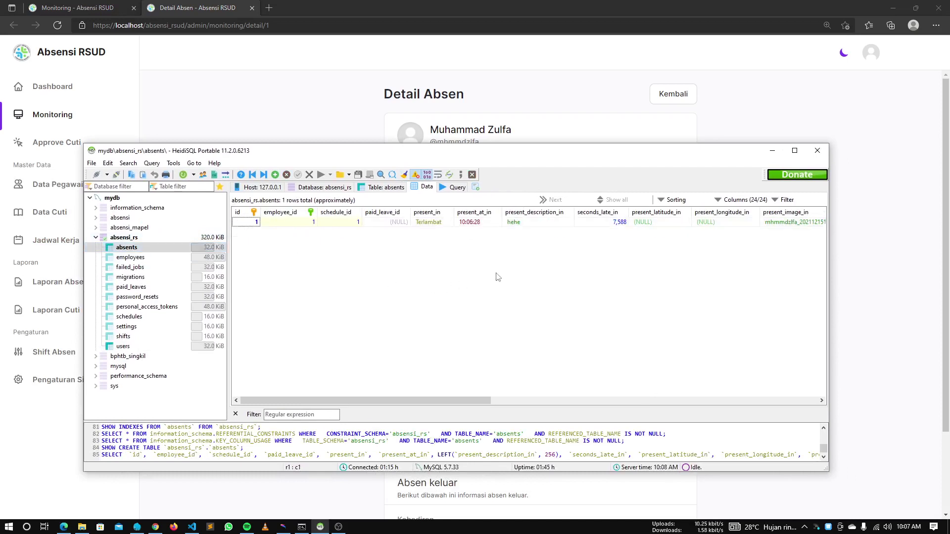
{"action": "scroll", "coordinate": [497, 277], "scroll_direction": "right", "scroll_amount": 3}
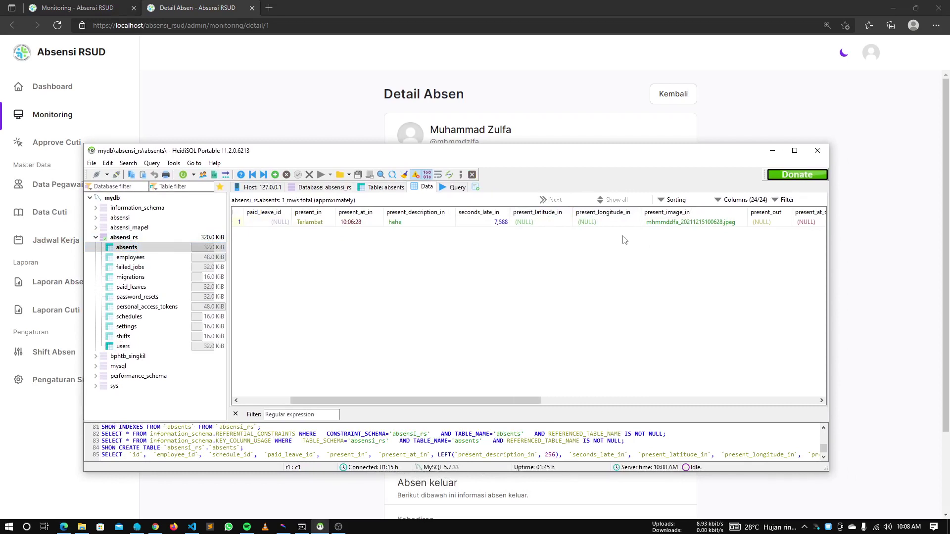
Leave the attendance detail for the Monitoring list and bring the Chrome phone view forward
{"action": "left_click", "coordinate": [869, 307]}
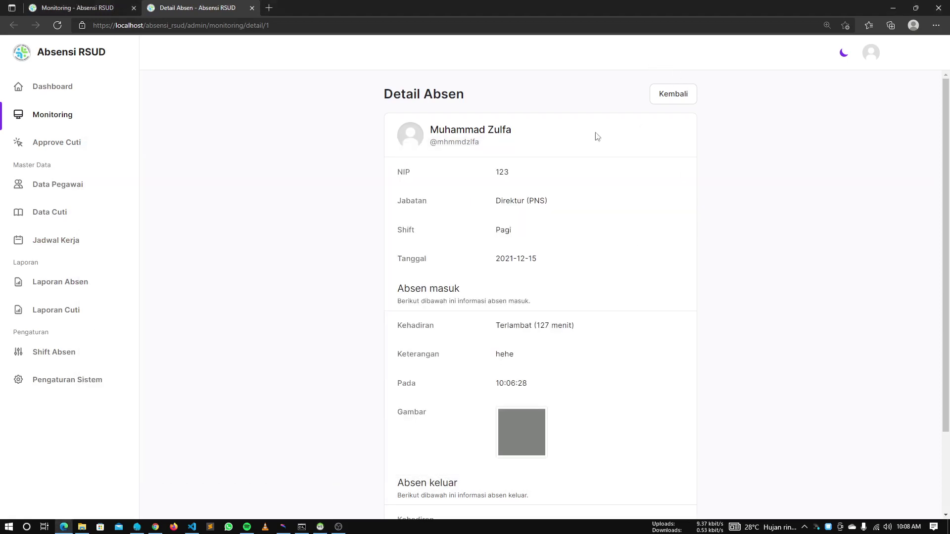
{"action": "left_click", "coordinate": [663, 96]}
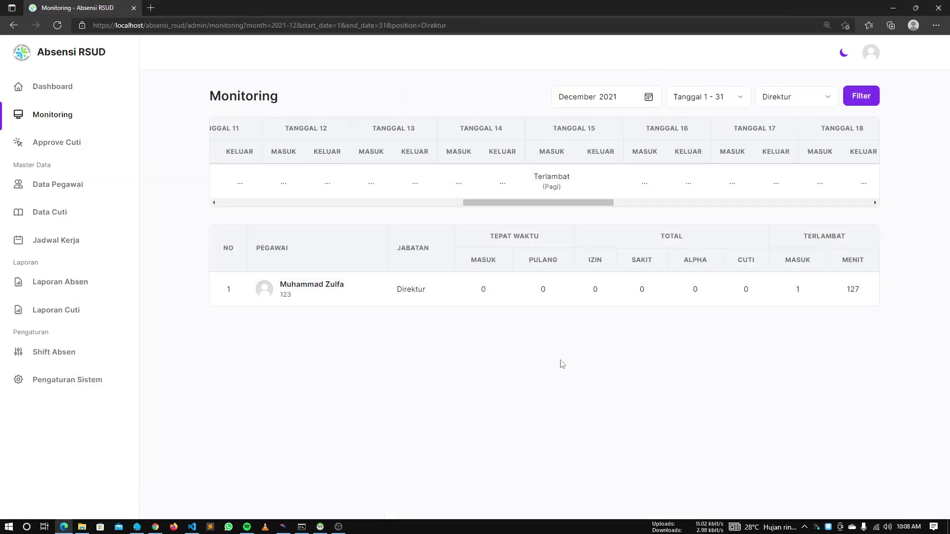
{"action": "key", "text": "alt+Tab"}
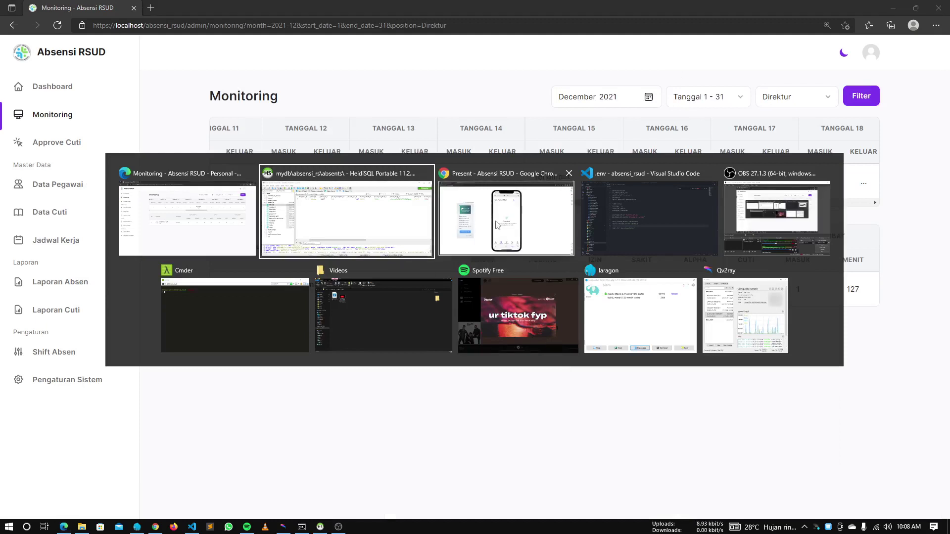
{"action": "left_click", "coordinate": [465, 235]}
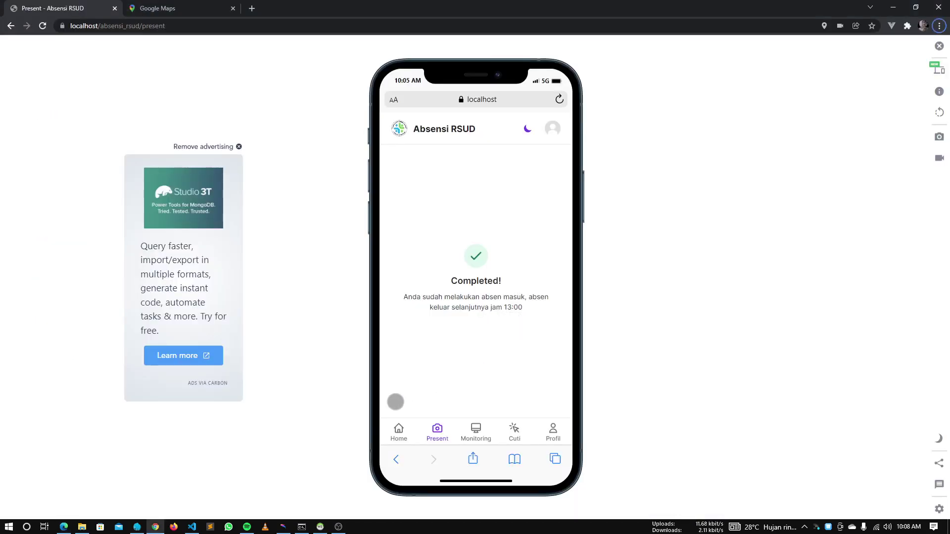
Launch Control Panel from the Windows Run box
{"action": "key", "text": "super"}
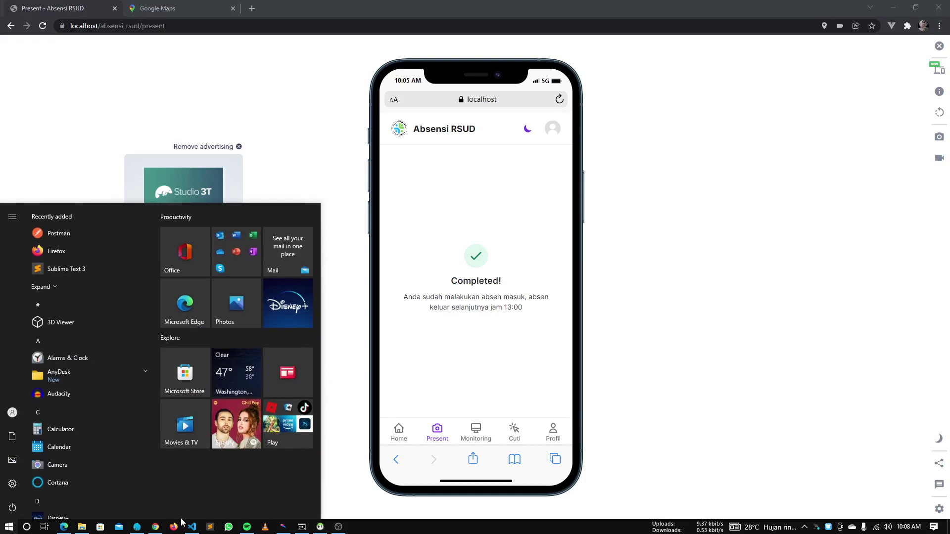
{"action": "key", "text": "super+r"}
{"action": "type", "text": "conty"}
{"action": "key", "text": "BackSpace"}
{"action": "key", "text": "Return"}
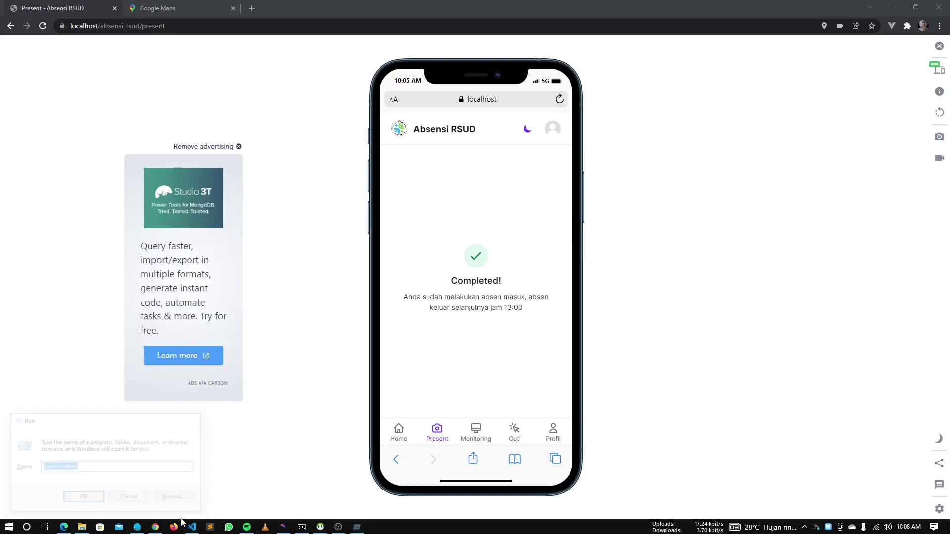
Set the system clock to 1 PM (1:08 PM, December 15, 2021) and return to the attendance app
{"action": "left_click", "coordinate": [540, 129]}
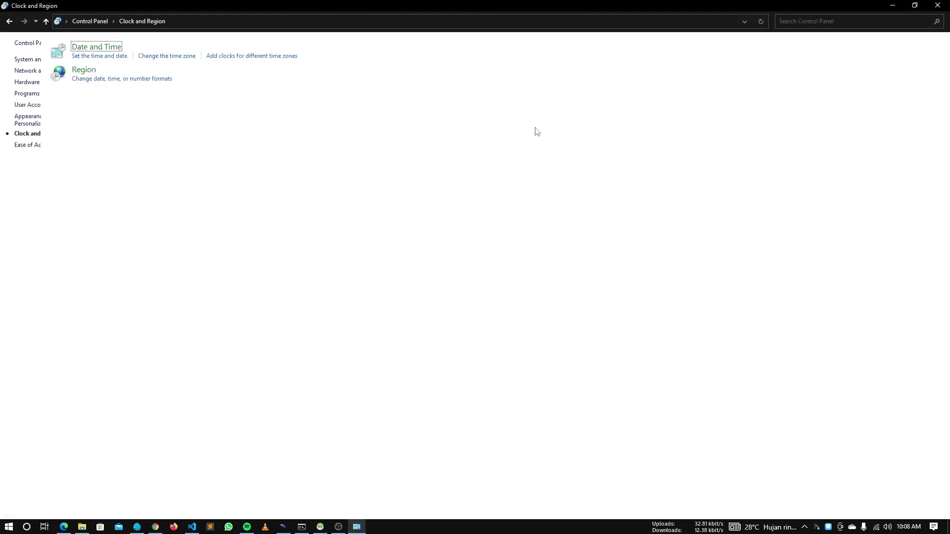
{"action": "left_click", "coordinate": [148, 58]}
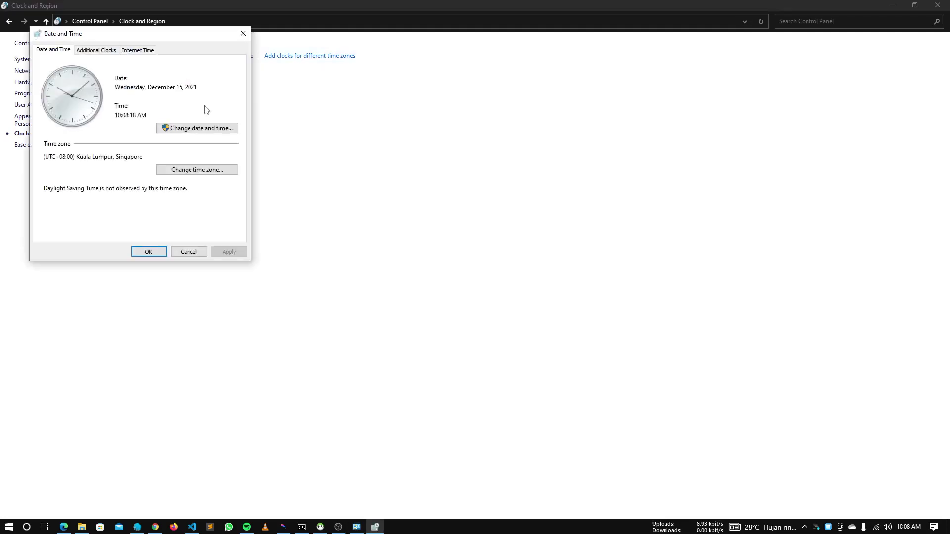
{"action": "left_click", "coordinate": [164, 127]}
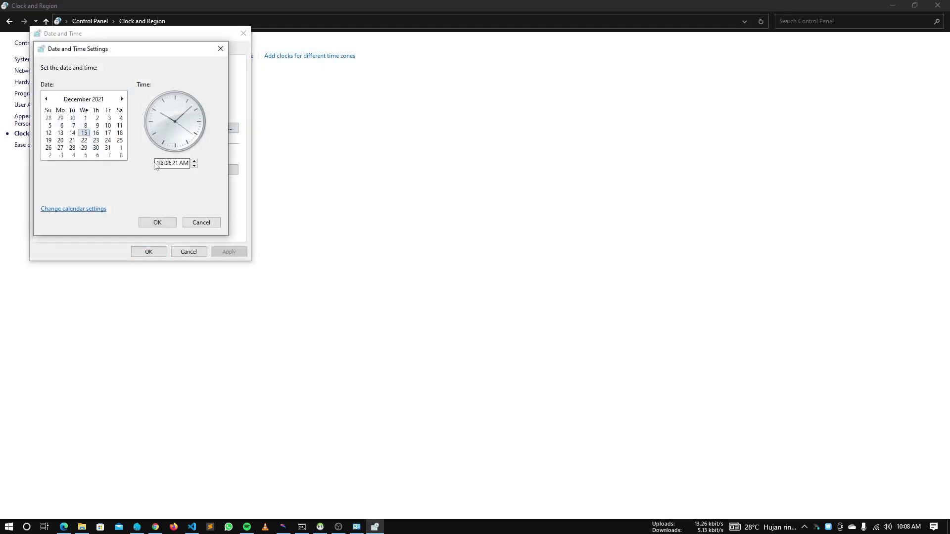
{"action": "left_click", "coordinate": [159, 163]}
{"action": "type", "text": "1"}
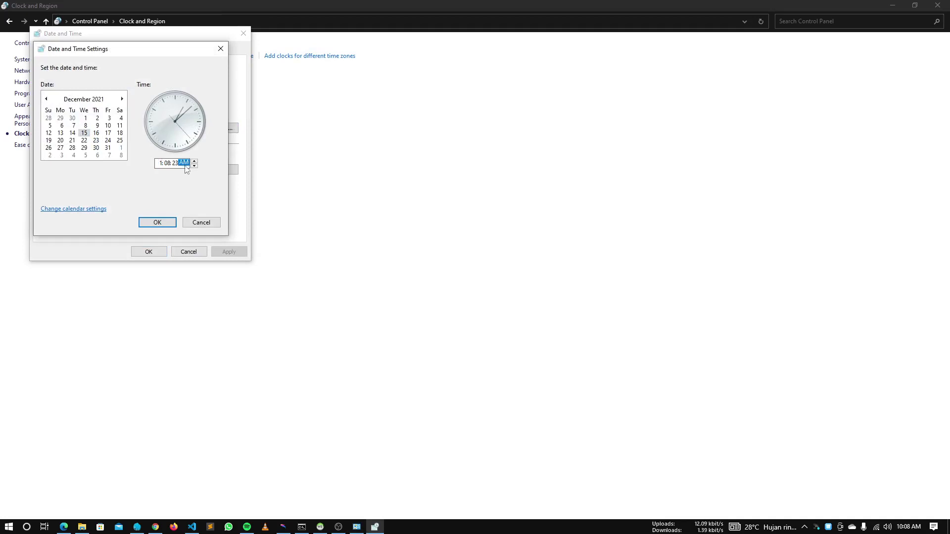
{"action": "type", "text": "p"}
{"action": "left_click", "coordinate": [158, 222]}
{"action": "left_click", "coordinate": [189, 251]}
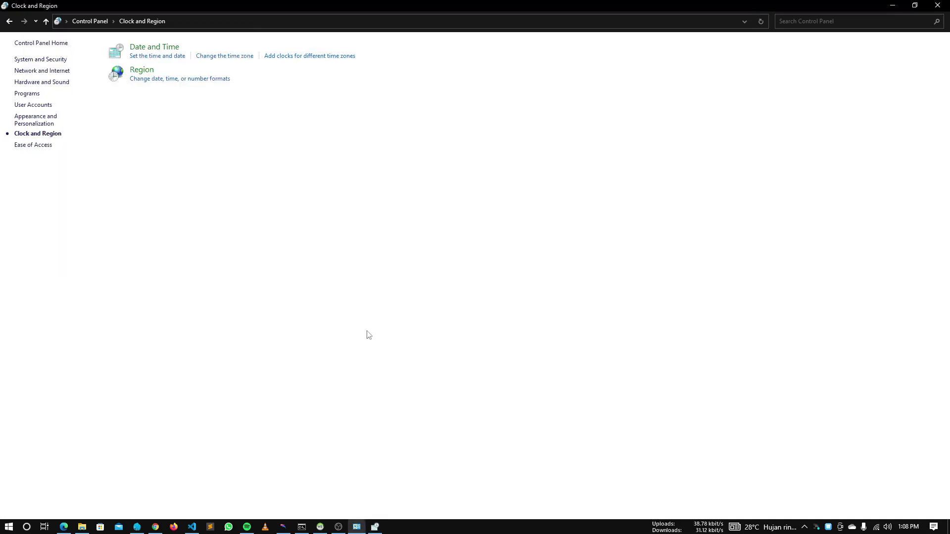
{"action": "key", "text": "alt+Tab"}
{"action": "key", "text": "Tab"}
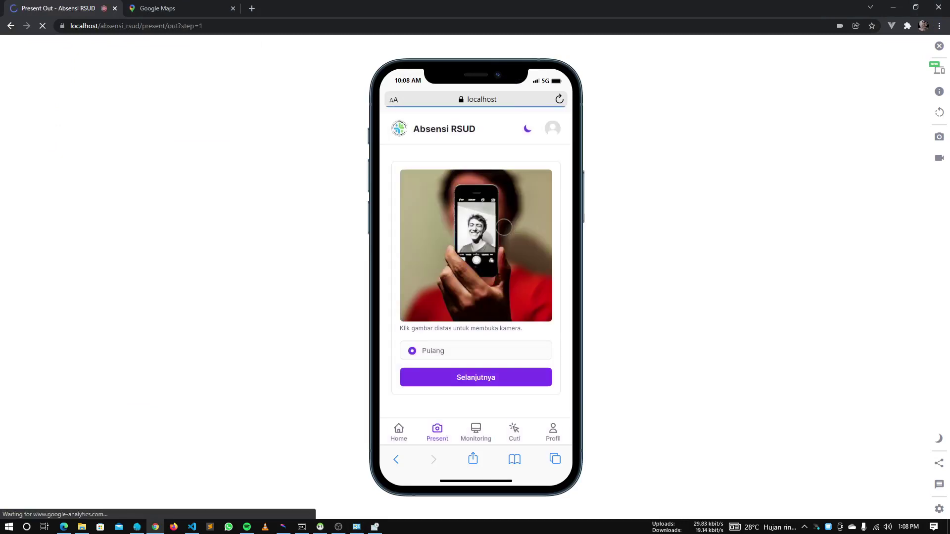
Capture the check-out photo, confirm the detected location, and send the Pulang attendance
{"action": "left_click", "coordinate": [478, 379]}
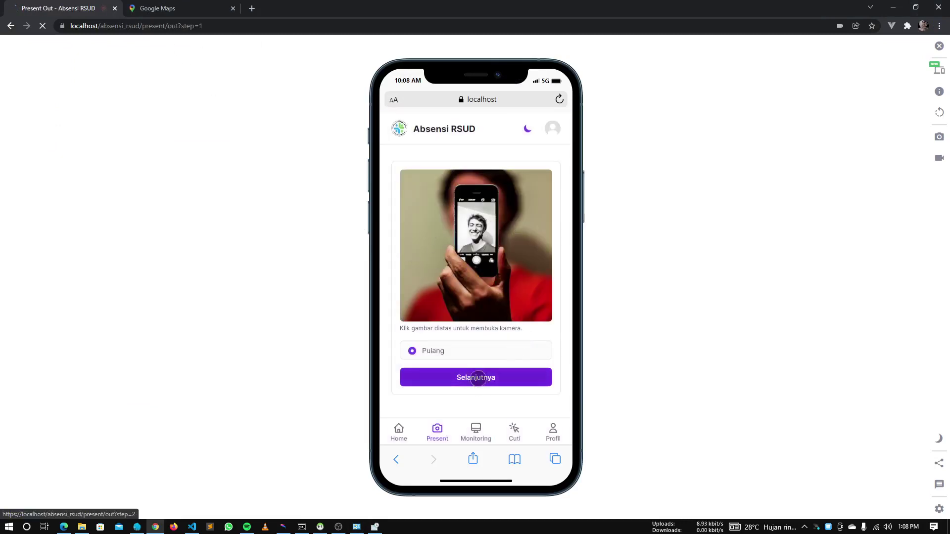
{"action": "left_click", "coordinate": [479, 433]}
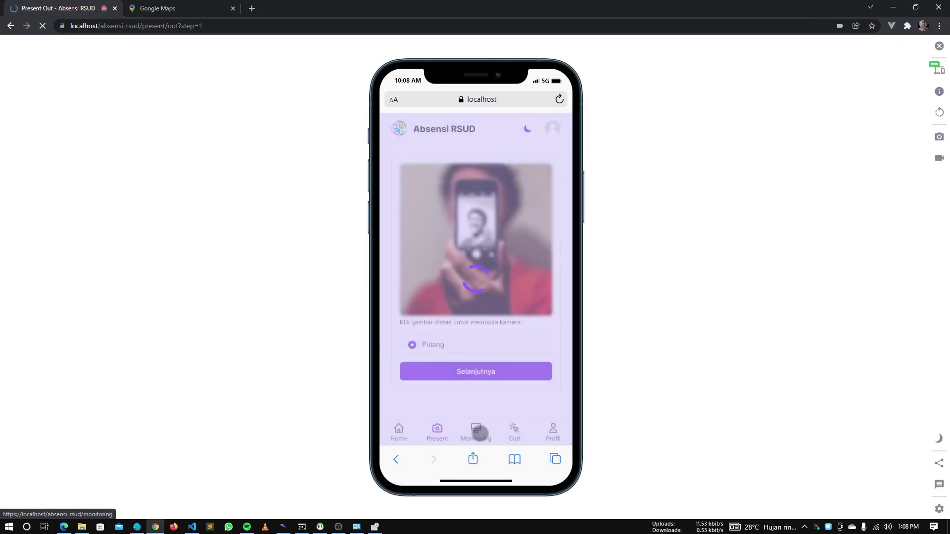
{"action": "left_click", "coordinate": [485, 373]}
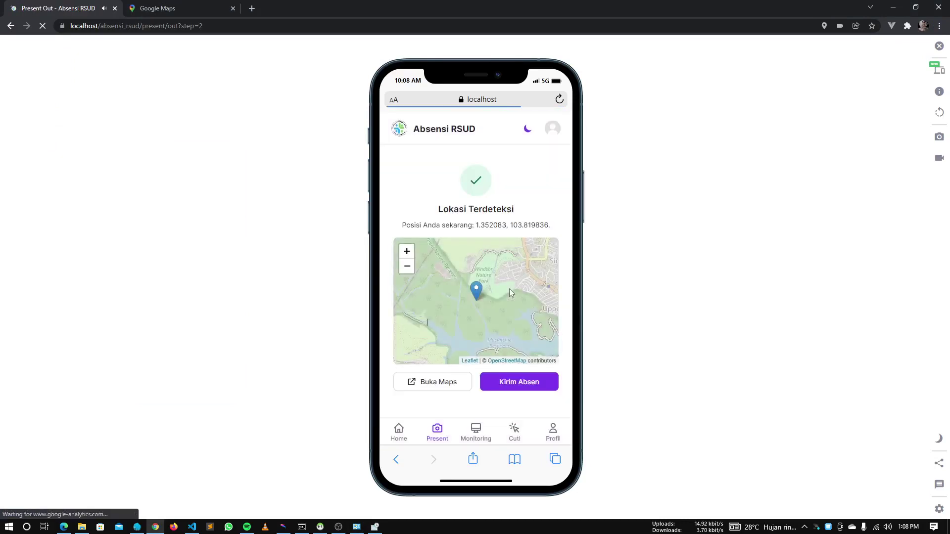
{"action": "left_click", "coordinate": [520, 380]}
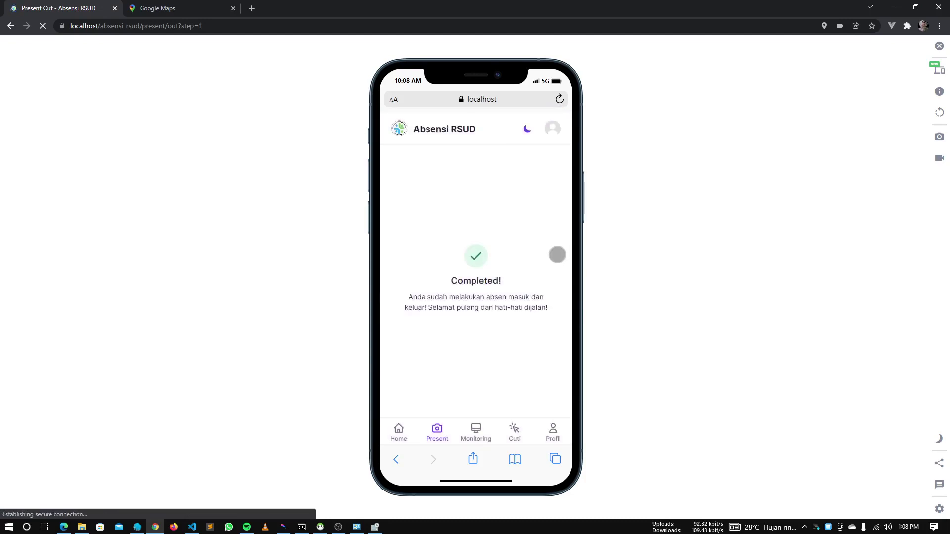
{"action": "key", "text": "alt+Tab"}
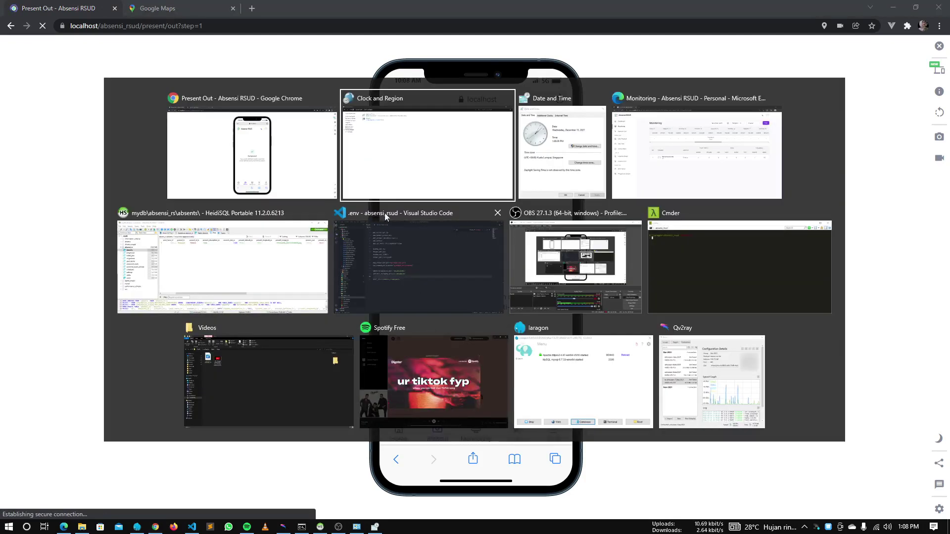
In the admin Monitoring window, log in with username 'admin' and the admin password
{"action": "left_click", "coordinate": [704, 180]}
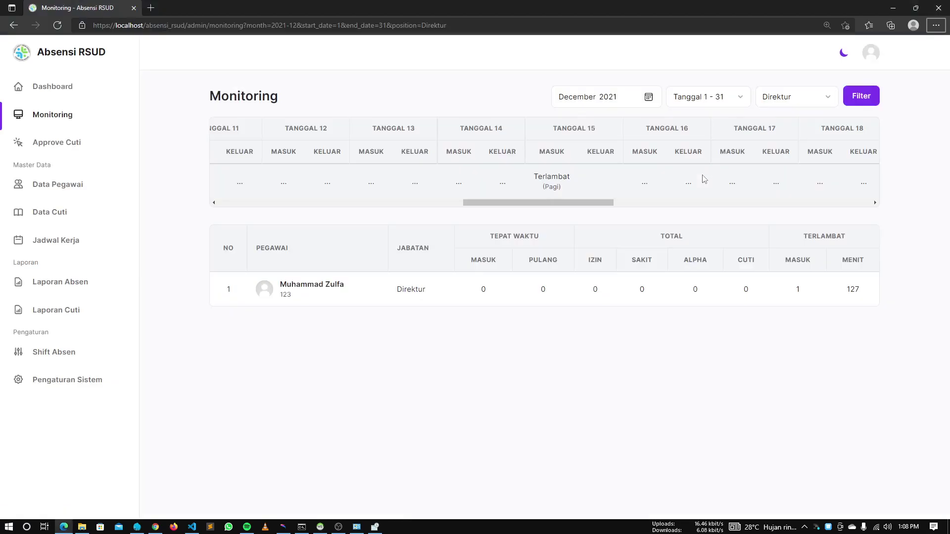
{"action": "left_click", "coordinate": [559, 188]}
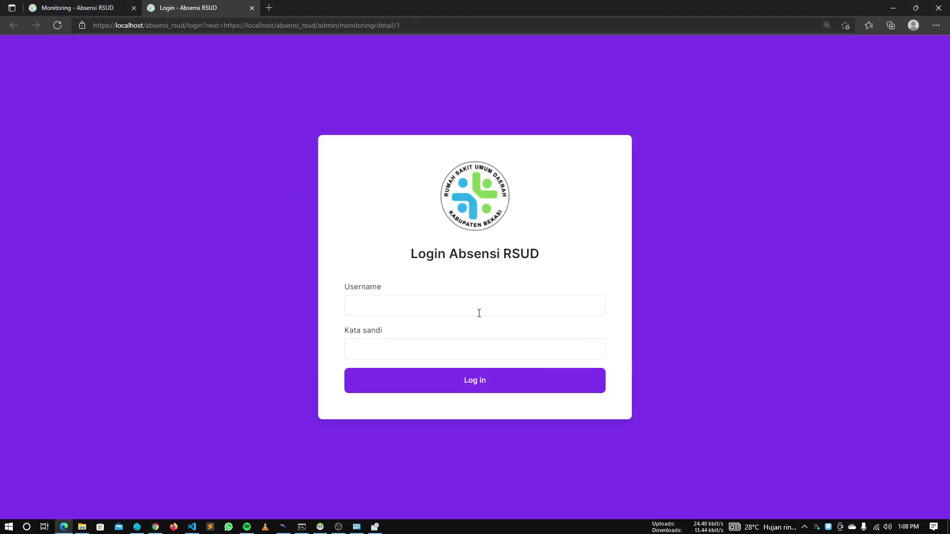
{"action": "left_click", "coordinate": [479, 312]}
{"action": "type", "text": "ad"}
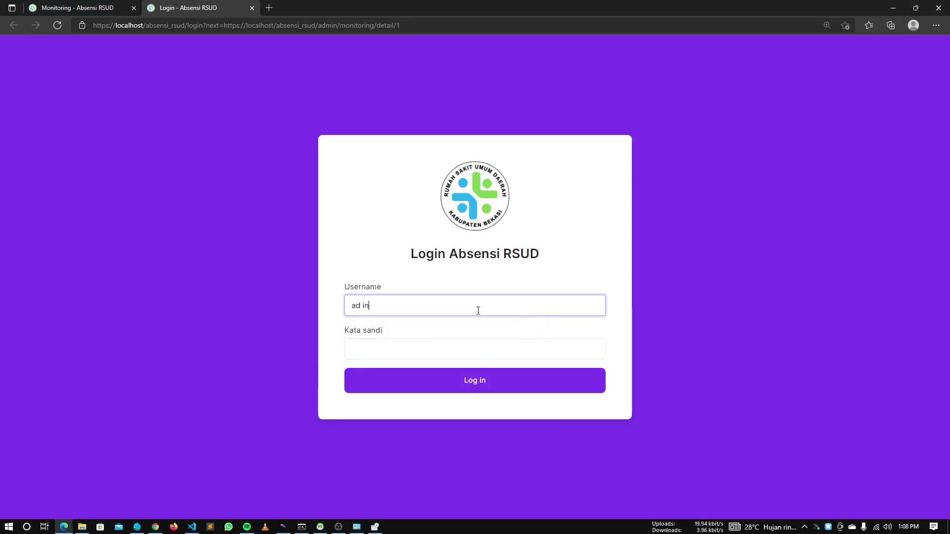
{"action": "type", "text": "m"}
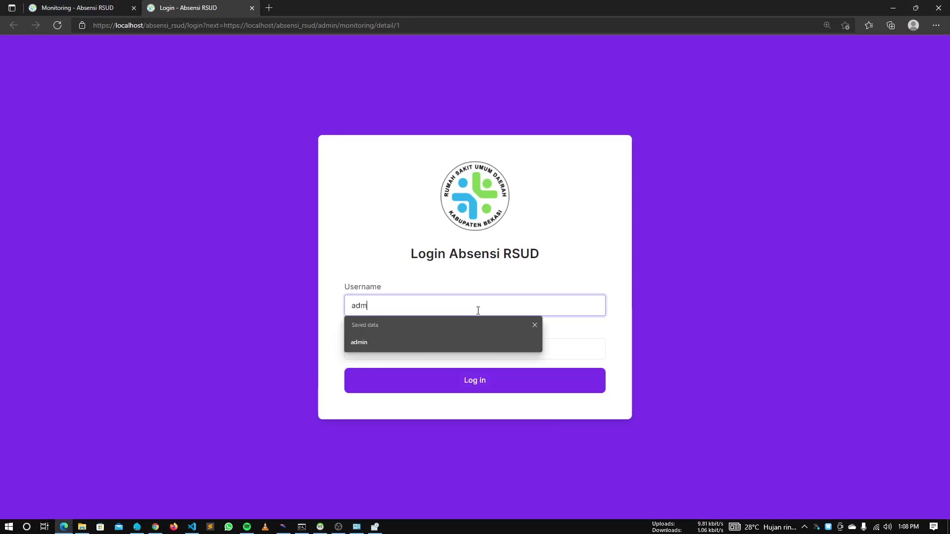
{"action": "type", "text": "in"}
{"action": "key", "text": "Tab"}
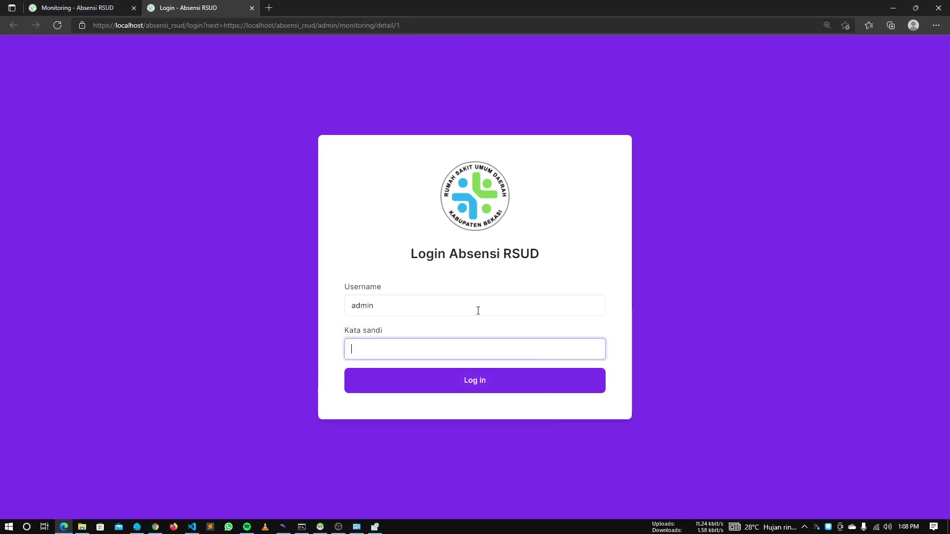
{"action": "type", "text": "•••••••••"}
{"action": "key", "text": "Return"}
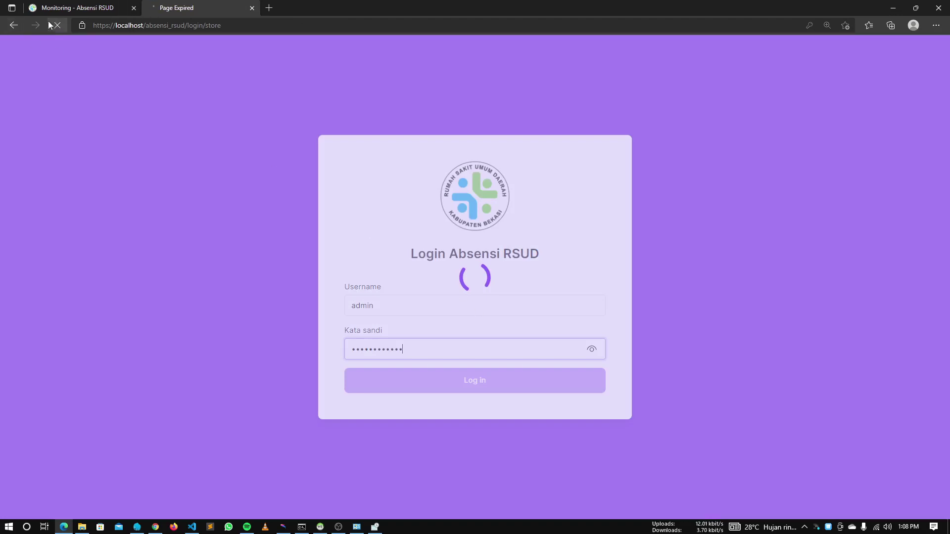
Close the expired login tab, reload Monitoring, and sign in again as admin
{"action": "middle_click", "coordinate": [172, 4]}
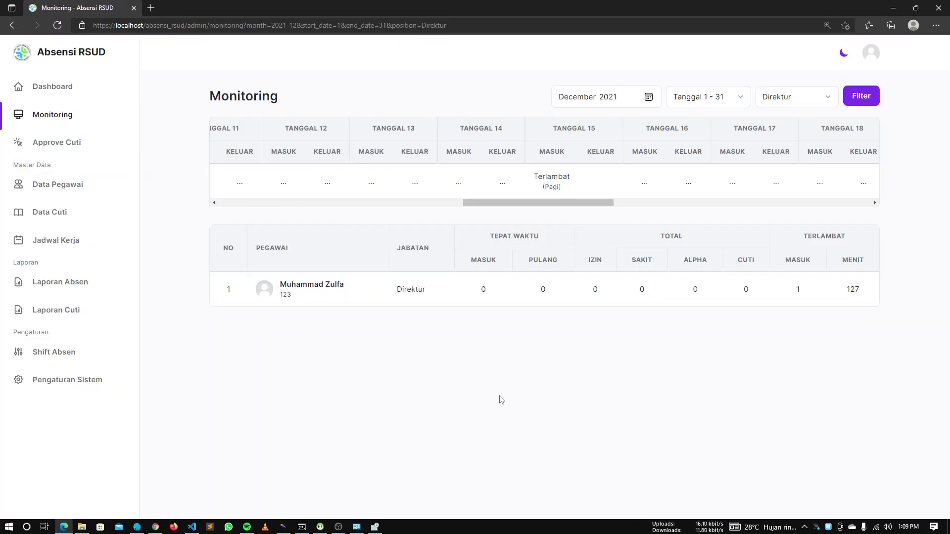
{"action": "key", "text": "F5"}
{"action": "left_click", "coordinate": [440, 308]}
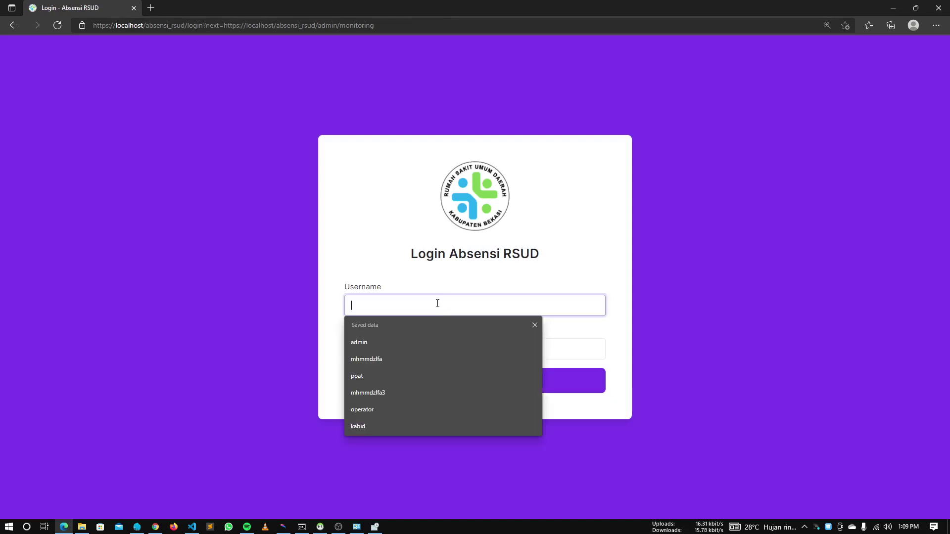
{"action": "type", "text": "admin"}
{"action": "key", "text": "Tab"}
{"action": "type", "text": "123•••"}
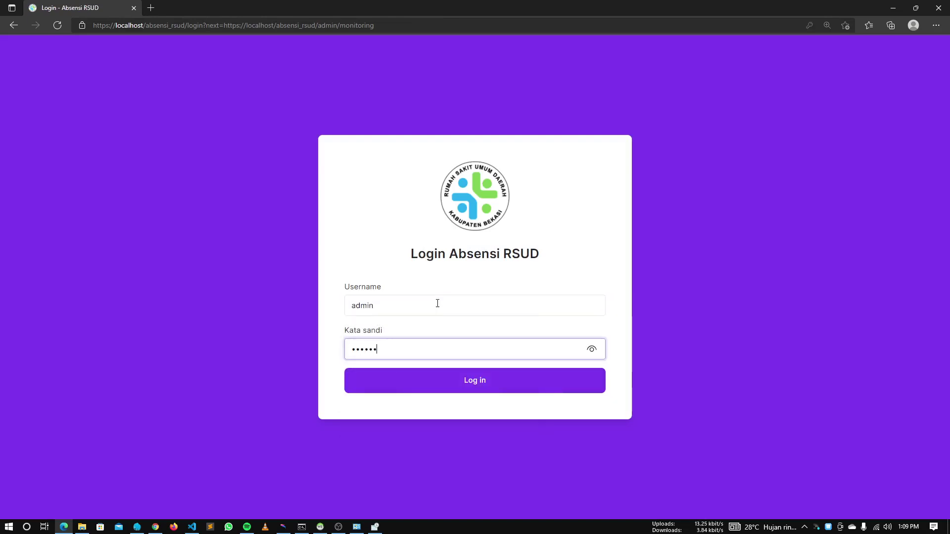
{"action": "type", "text": "••••••"}
{"action": "key", "text": "Return"}
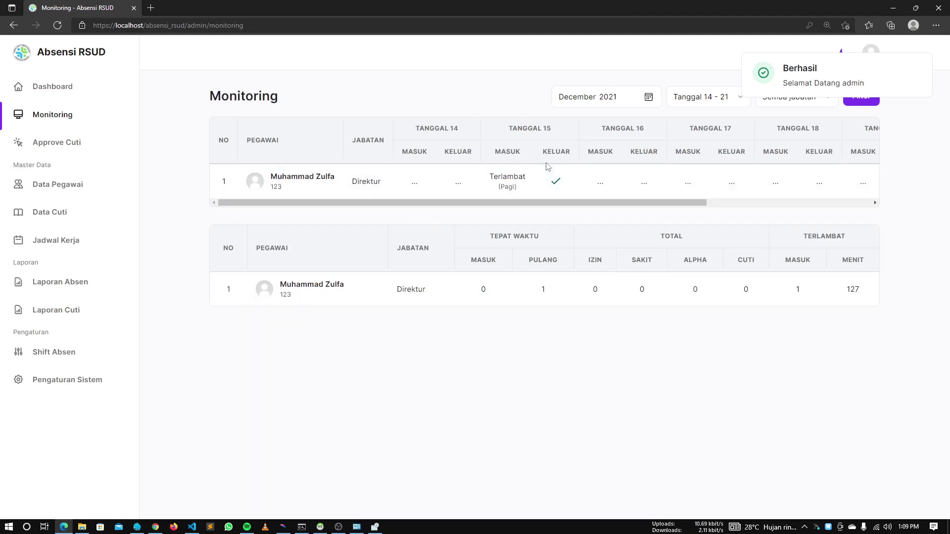
Open the Tanggal 15 Terlambat (Pagi) detail and scroll through its check-in and check-out records
{"action": "left_click", "coordinate": [508, 179]}
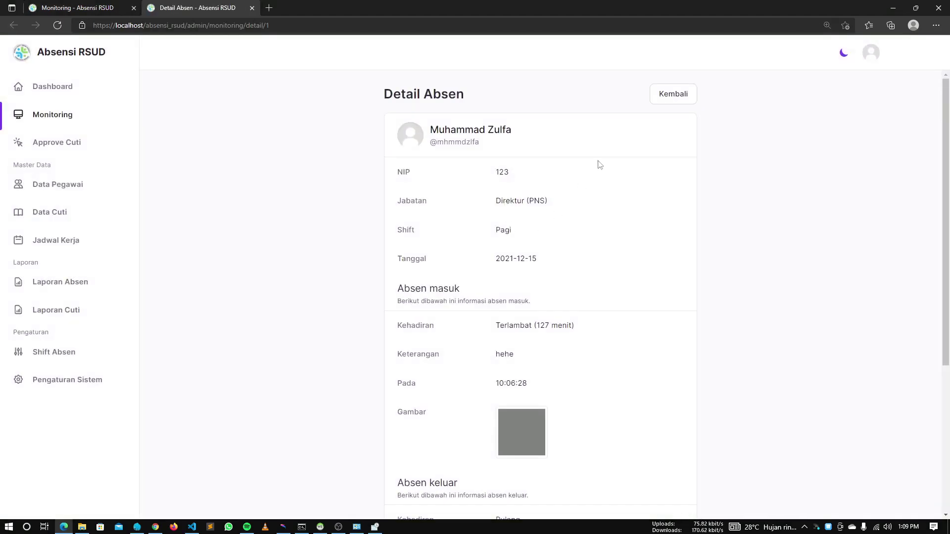
{"action": "scroll", "coordinate": [509, 258], "scroll_direction": "down", "scroll_amount": 5}
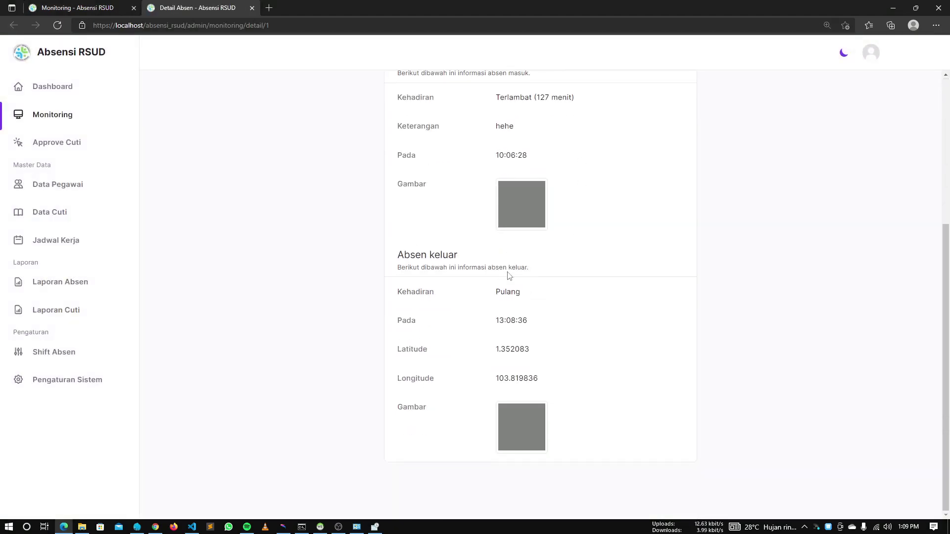
{"action": "scroll", "coordinate": [510, 275], "scroll_direction": "up", "scroll_amount": 5}
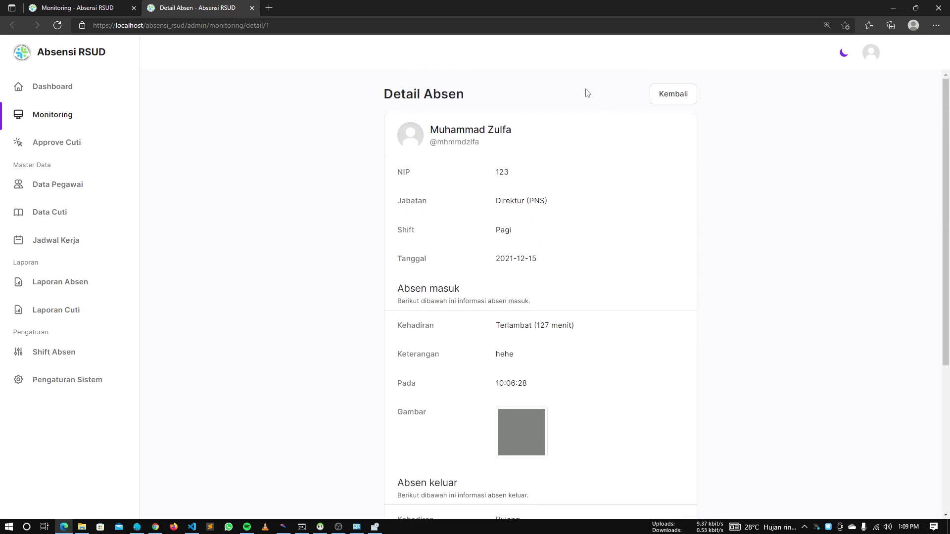
{"action": "scroll", "coordinate": [458, 365], "scroll_direction": "down", "scroll_amount": 5}
{"action": "scroll", "coordinate": [494, 369], "scroll_direction": "up", "scroll_amount": 5}
{"action": "scroll", "coordinate": [566, 319], "scroll_direction": "down", "scroll_amount": 4}
{"action": "scroll", "coordinate": [560, 325], "scroll_direction": "up", "scroll_amount": 4}
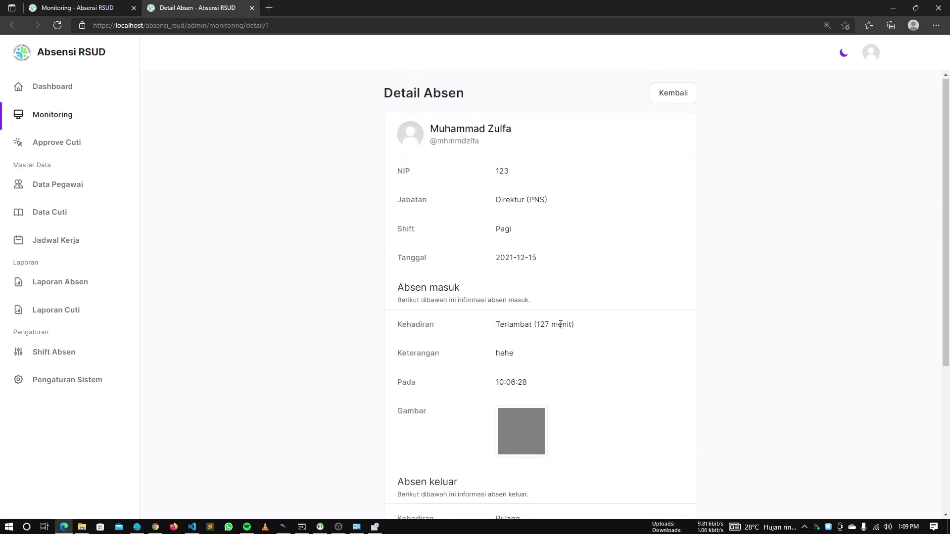
Reopen the December 15 detail and highlight check-out coordinates 1.352083 and 103.819836
{"action": "left_click", "coordinate": [672, 99]}
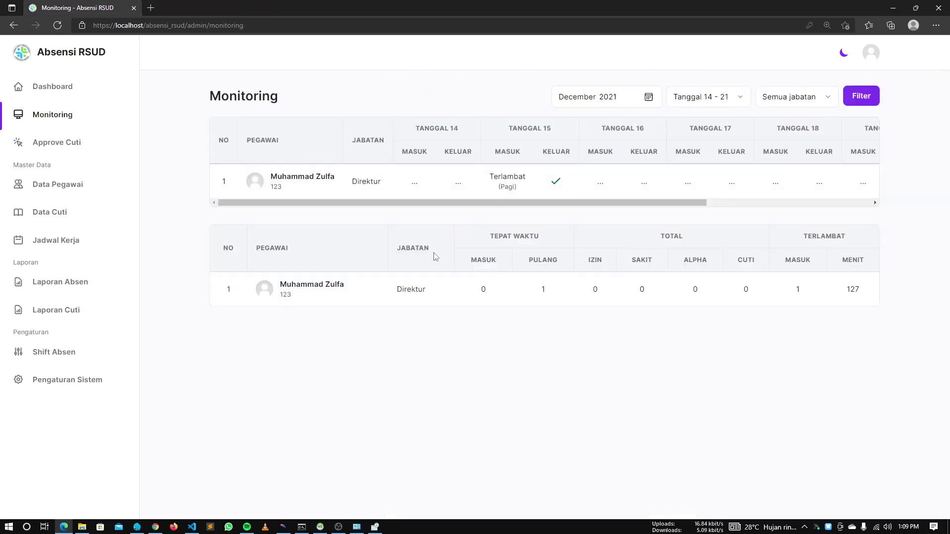
{"action": "left_click", "coordinate": [510, 185]}
{"action": "scroll", "coordinate": [608, 273], "scroll_direction": "down", "scroll_amount": 5}
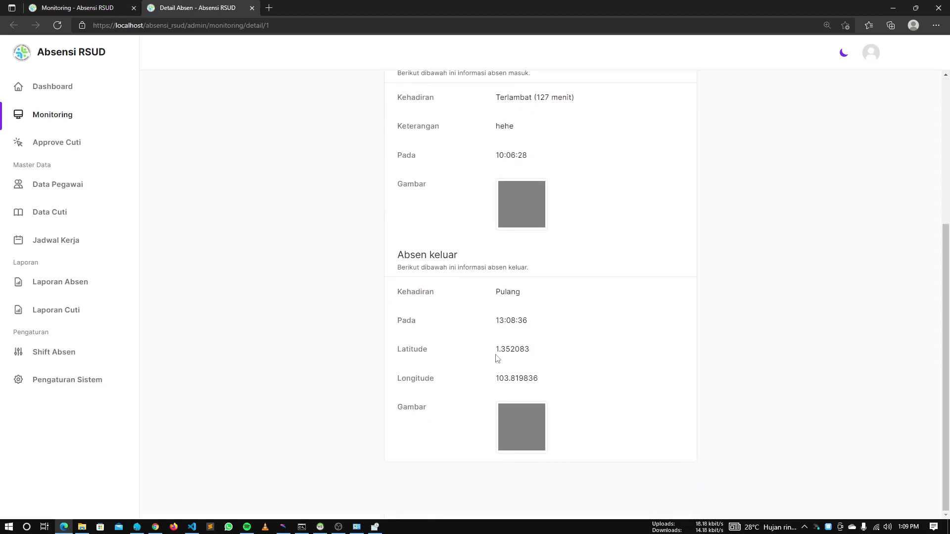
{"action": "left_click_drag", "start_coordinate": [498, 358], "coordinate": [535, 352]}
{"action": "left_click_drag", "start_coordinate": [496, 382], "coordinate": [530, 388]}
{"action": "left_click", "coordinate": [559, 393]}
{"action": "scroll", "coordinate": [565, 393], "scroll_direction": "up", "scroll_amount": 5}
Glance at the phone view's completed check-out screen, then return to the attendance detail
{"action": "key", "text": "alt+Tab"}
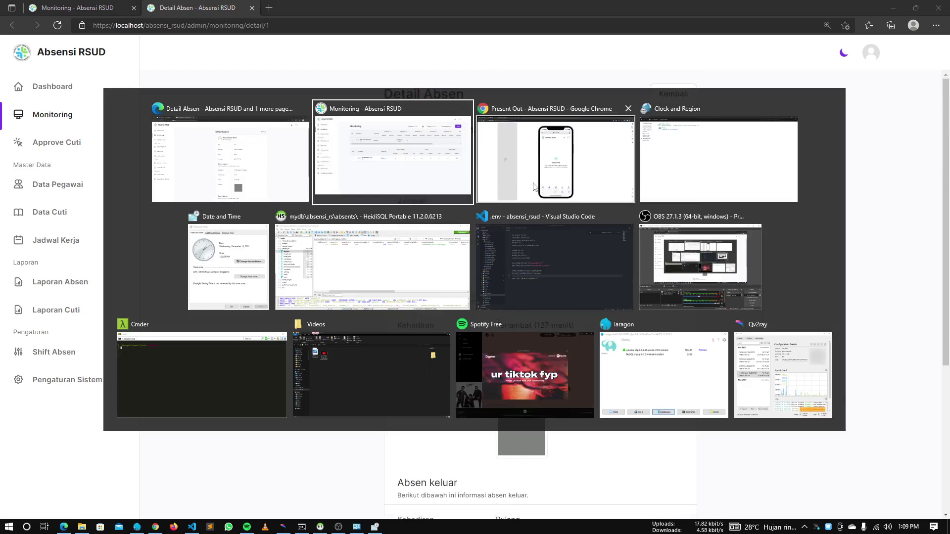
{"action": "left_click", "coordinate": [546, 187]}
{"action": "key", "text": "alt+Tab"}
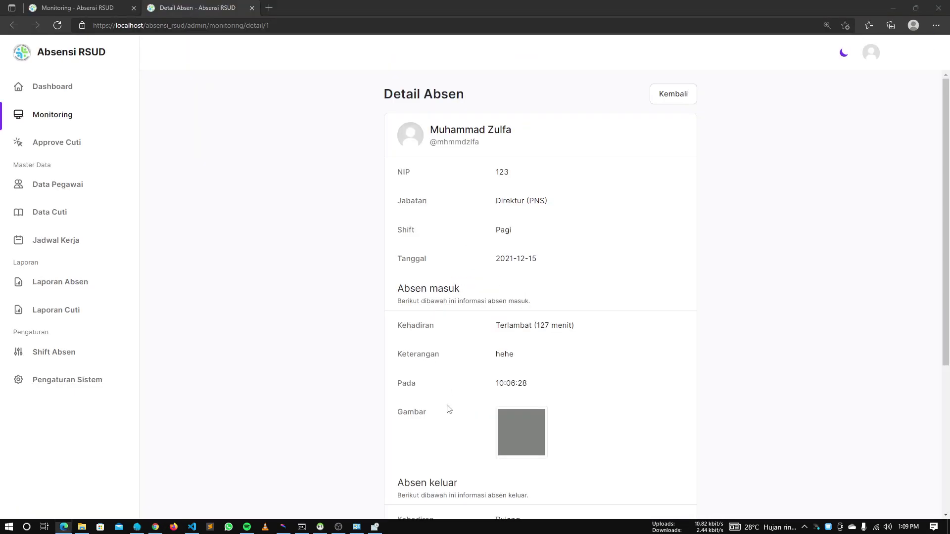
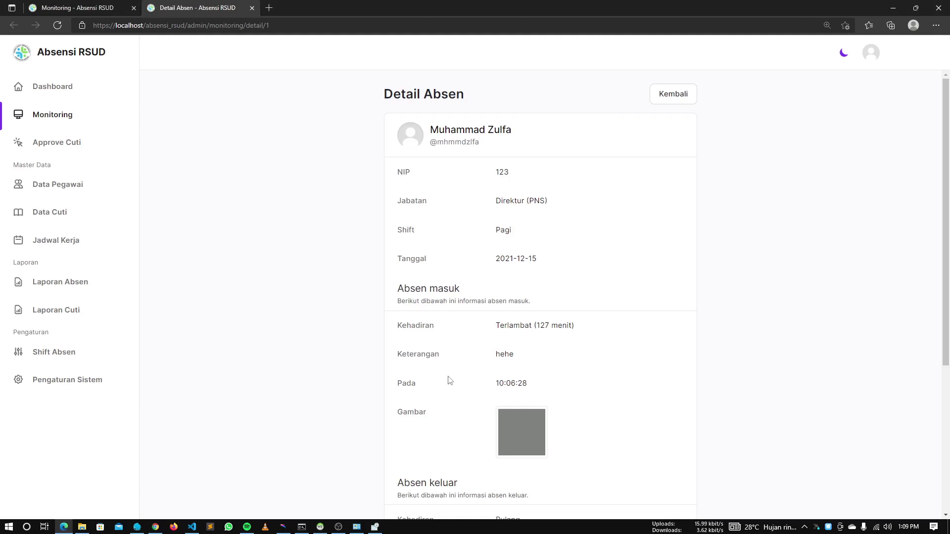
Open Pengaturan Sistem and toggle the employee location detection setting
{"action": "left_click", "coordinate": [75, 380]}
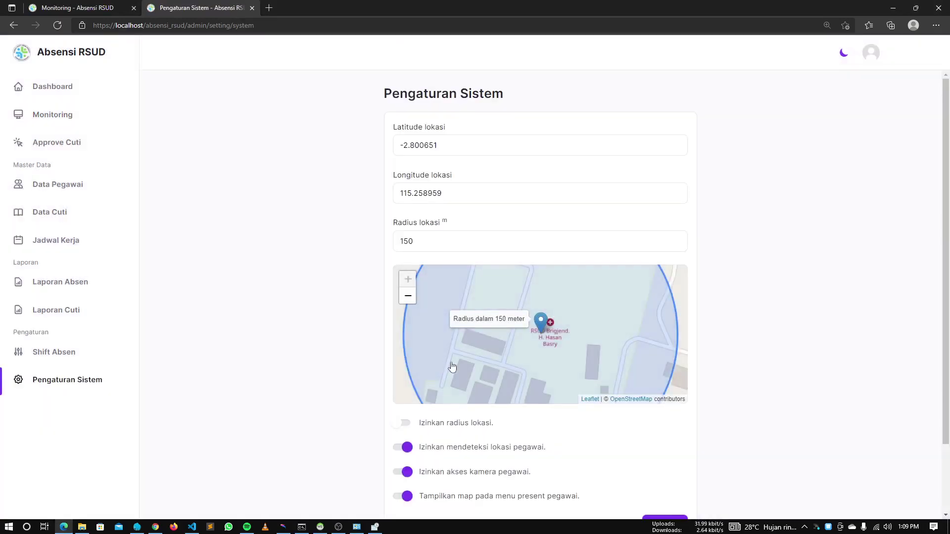
{"action": "scroll", "coordinate": [490, 469], "scroll_direction": "down", "scroll_amount": 2}
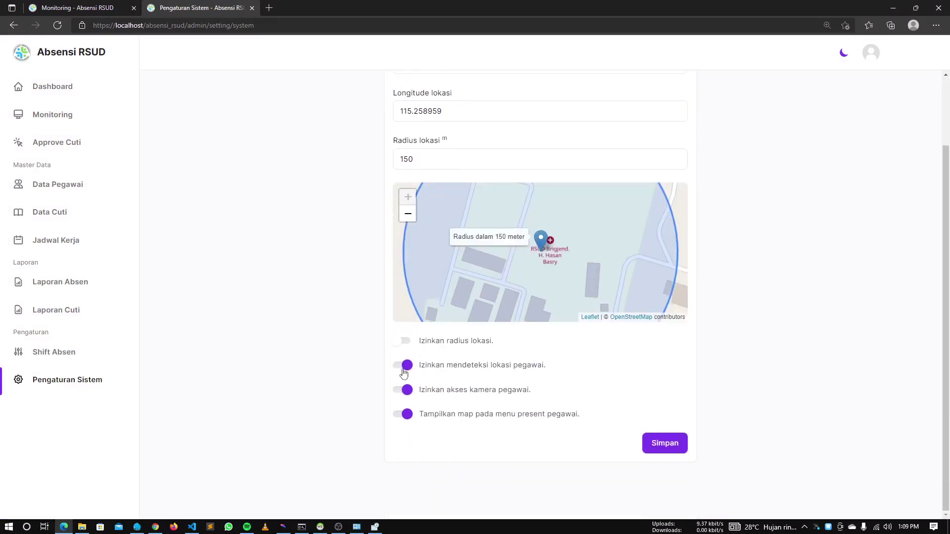
{"action": "left_click", "coordinate": [403, 365]}
Review the late 15 December check-in detail on Monitoring, then return to the table
{"action": "left_click", "coordinate": [61, 117]}
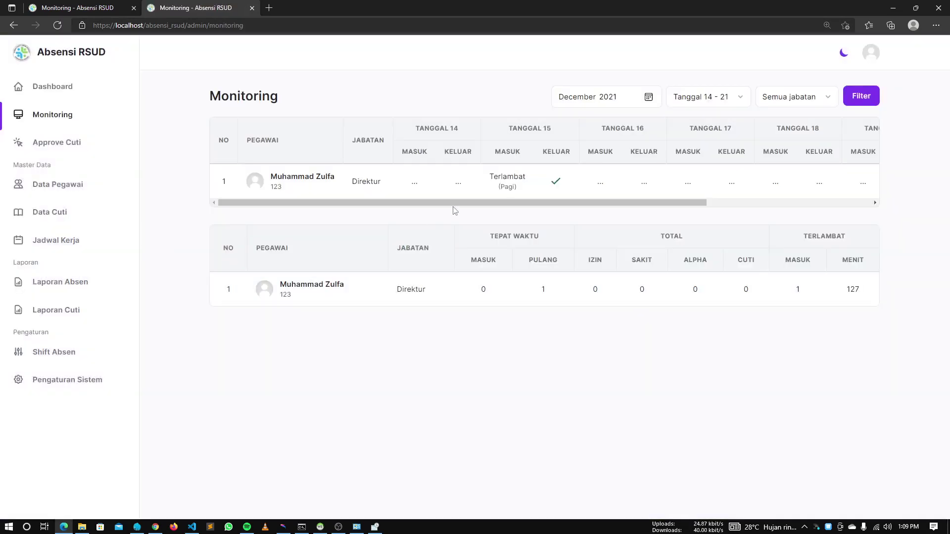
{"action": "left_click", "coordinate": [501, 183]}
{"action": "scroll", "coordinate": [477, 236], "scroll_direction": "down", "scroll_amount": 3}
{"action": "scroll", "coordinate": [491, 281], "scroll_direction": "up", "scroll_amount": 1}
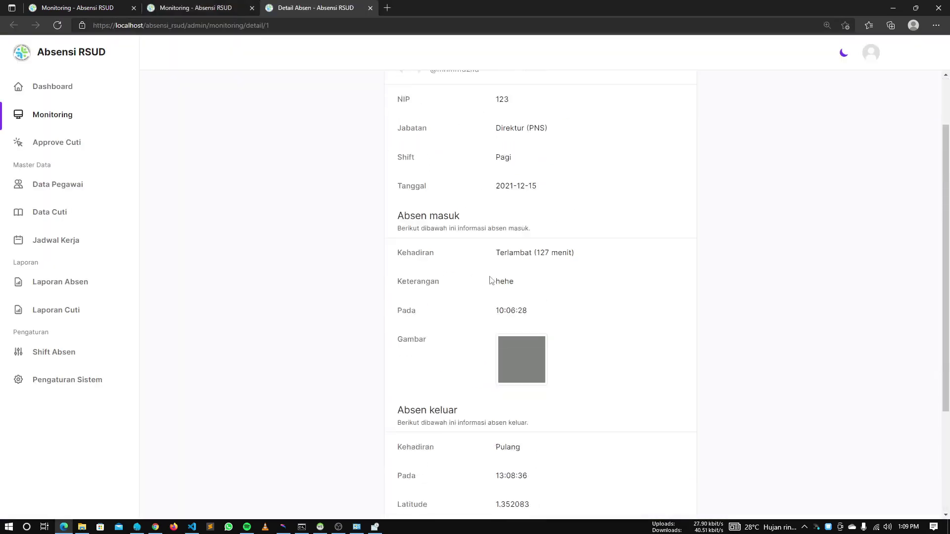
{"action": "scroll", "coordinate": [490, 280], "scroll_direction": "up", "scroll_amount": 3}
{"action": "left_click", "coordinate": [685, 102]}
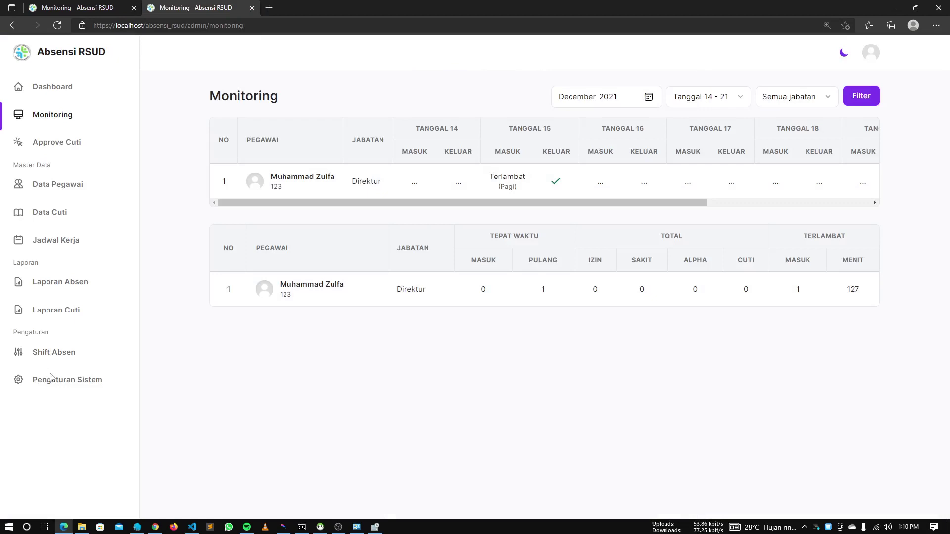
Reopen Pengaturan Sistem showing the 150 m radius, then open Windows date and time settings
{"action": "left_click", "coordinate": [52, 379]}
{"action": "scroll", "coordinate": [328, 456], "scroll_direction": "down", "scroll_amount": 2}
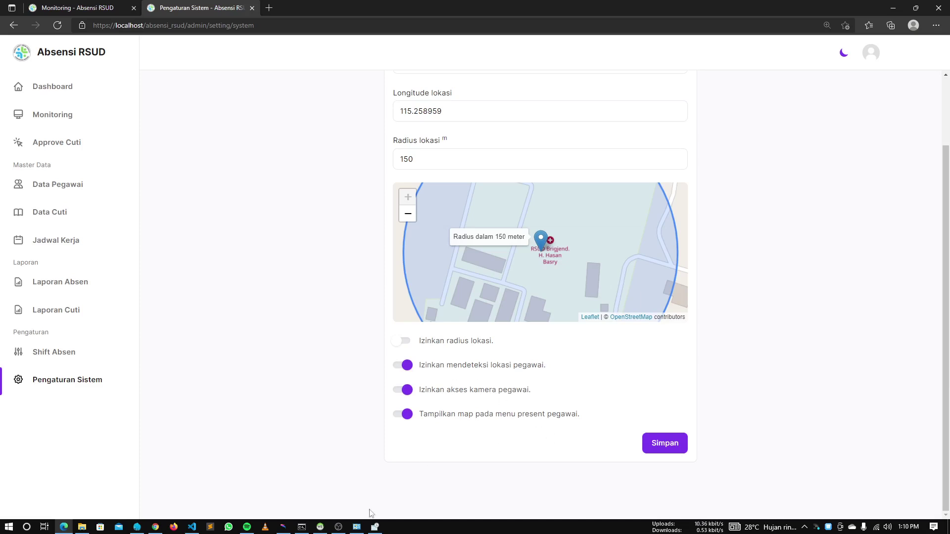
{"action": "left_click", "coordinate": [374, 527]}
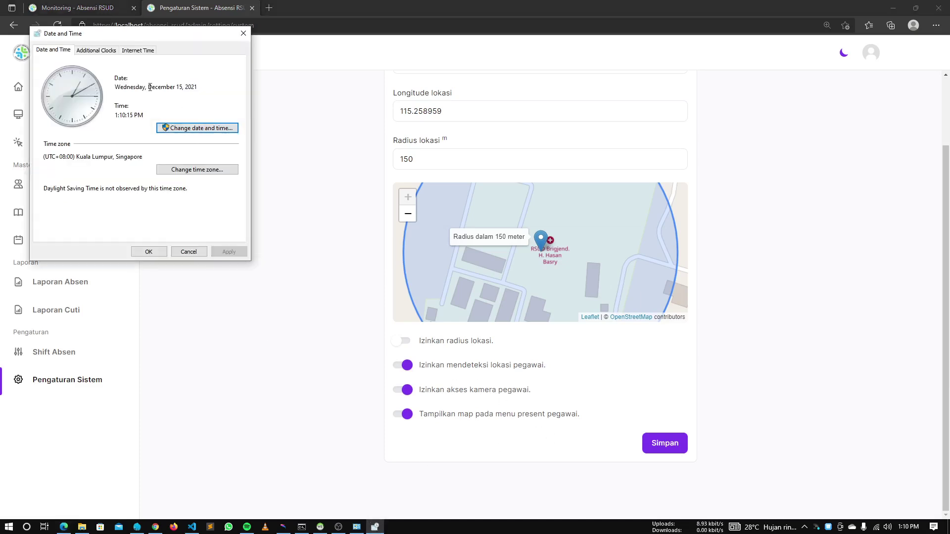
Change the system date to Thursday, December 16, 2021, then show the Jadwal Kerja list
{"action": "left_click", "coordinate": [163, 127]}
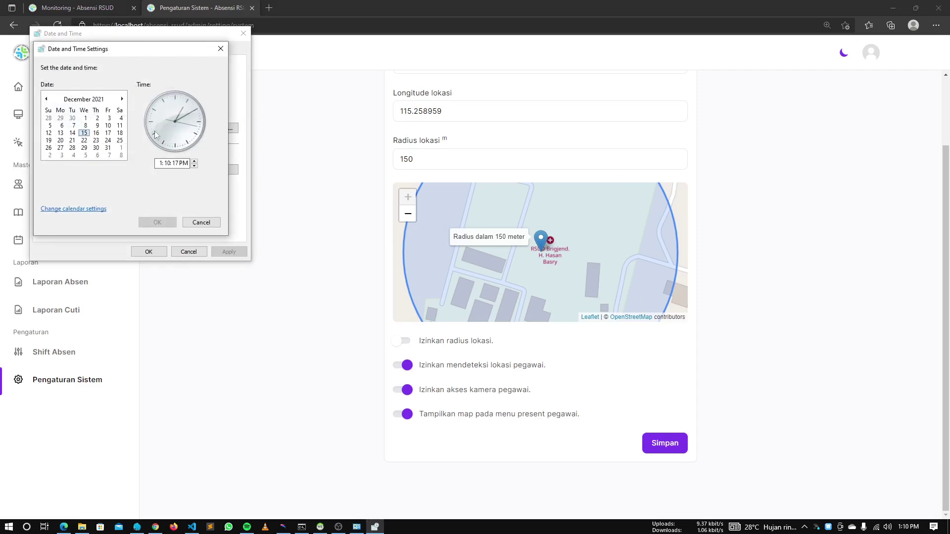
{"action": "left_click", "coordinate": [100, 133]}
{"action": "left_click", "coordinate": [148, 222]}
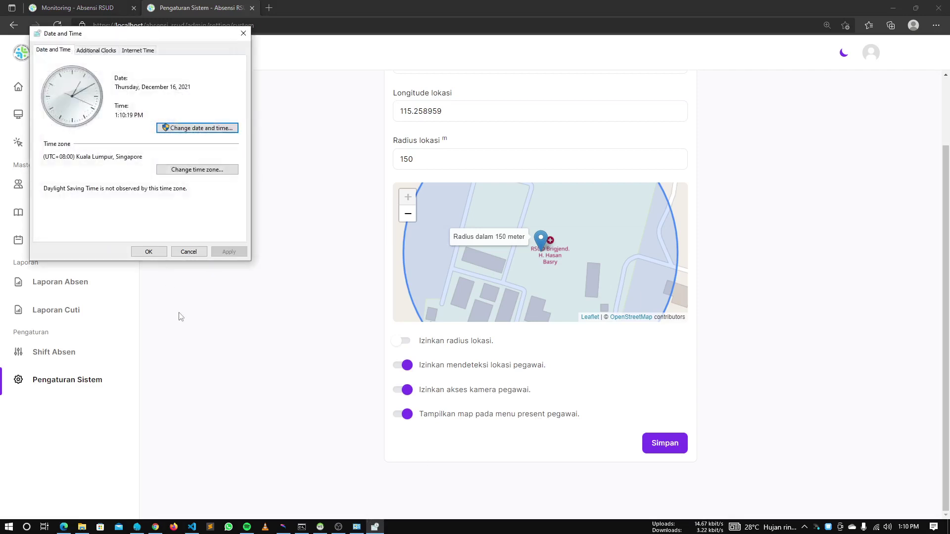
{"action": "left_click", "coordinate": [180, 318]}
{"action": "left_click", "coordinate": [64, 241]}
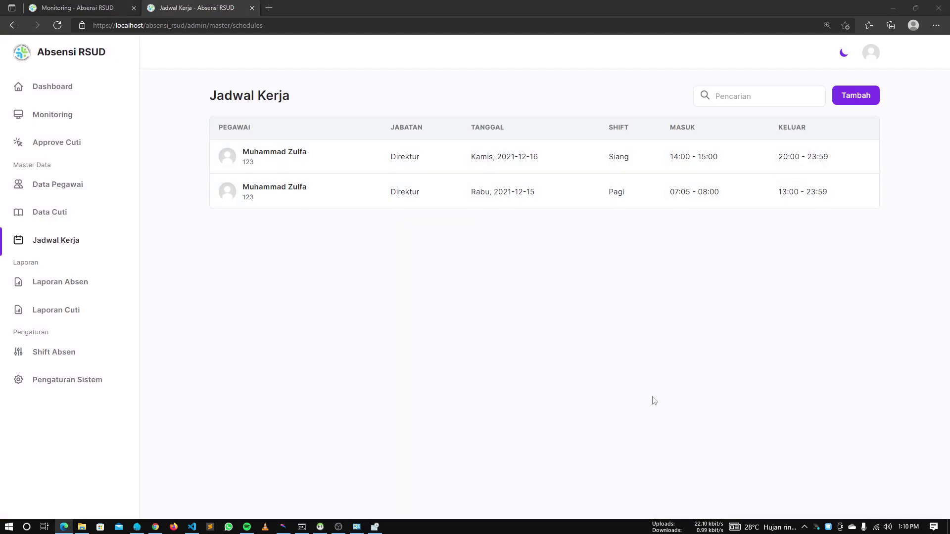
Check the employee view's 14:00 shift start, then set the system clock to 2:10 PM
{"action": "key", "text": "alt+Tab"}
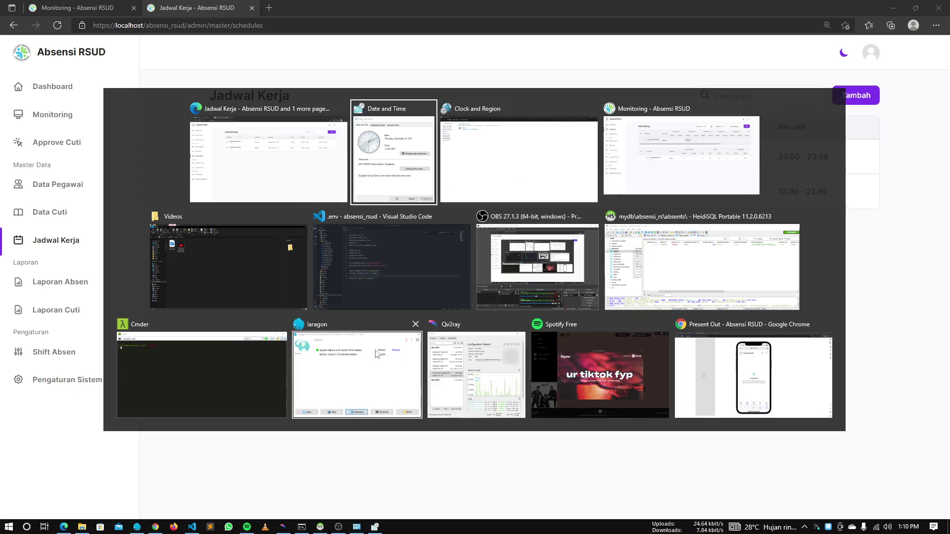
{"action": "left_click", "coordinate": [703, 381]}
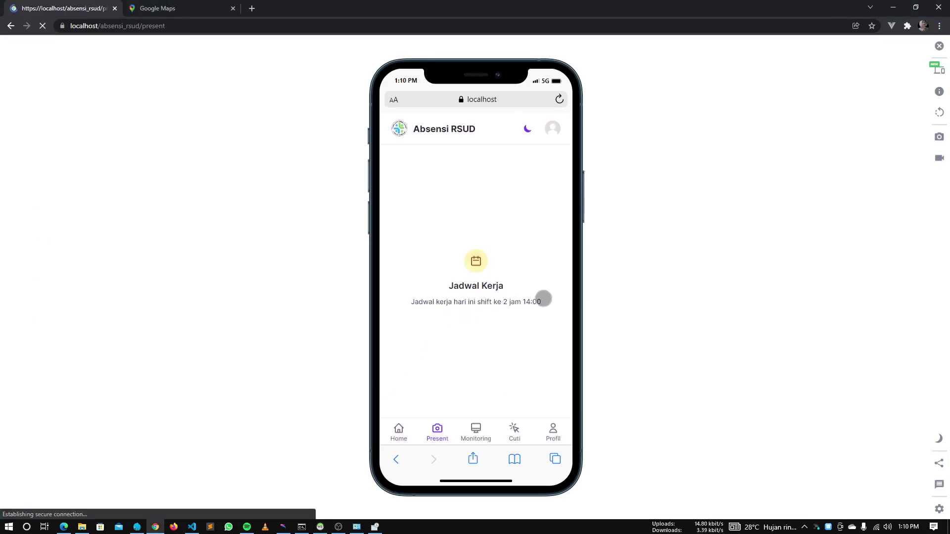
{"action": "key", "text": "alt+Tab"}
{"action": "key", "text": "alt+Tab"}
{"action": "key", "text": "alt+Tab"}
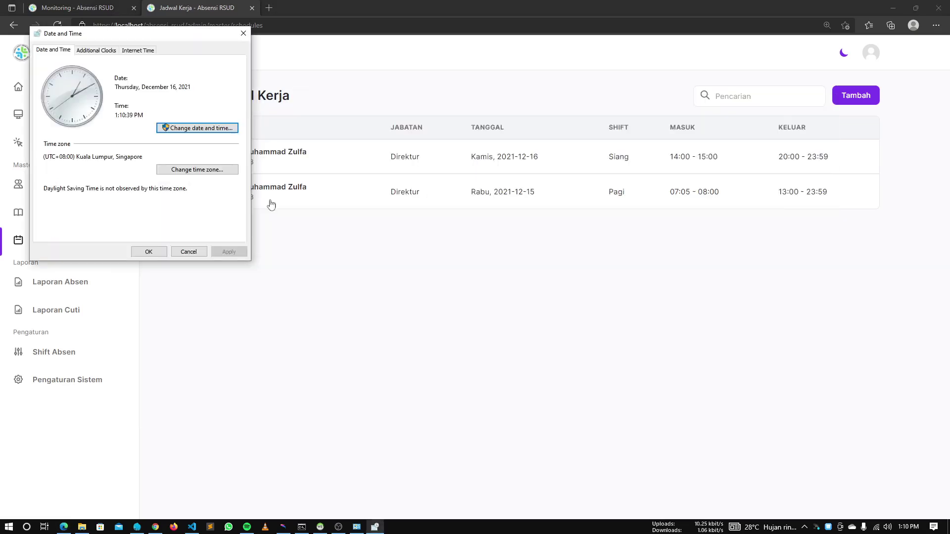
{"action": "left_click", "coordinate": [198, 128]}
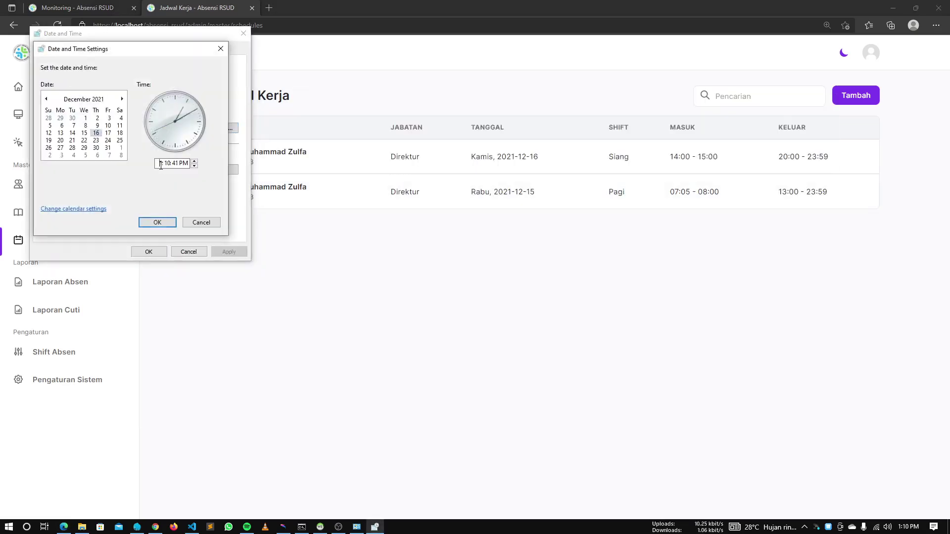
{"action": "left_click", "coordinate": [157, 222]}
{"action": "left_click", "coordinate": [149, 251]}
{"action": "key", "text": "alt+Tab"}
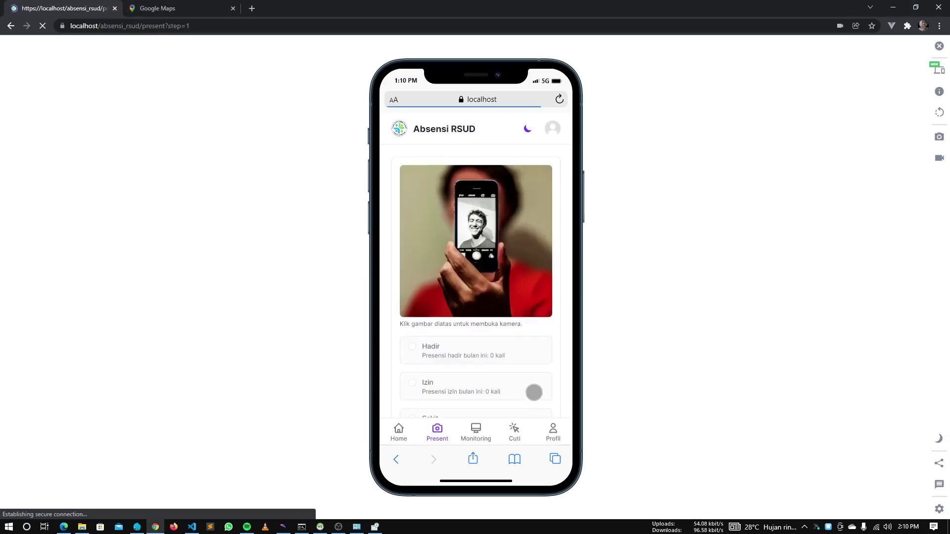
Review the check-in form and capture the attendance photo with the camera
{"action": "scroll", "coordinate": [501, 331], "scroll_direction": "down", "scroll_amount": 3}
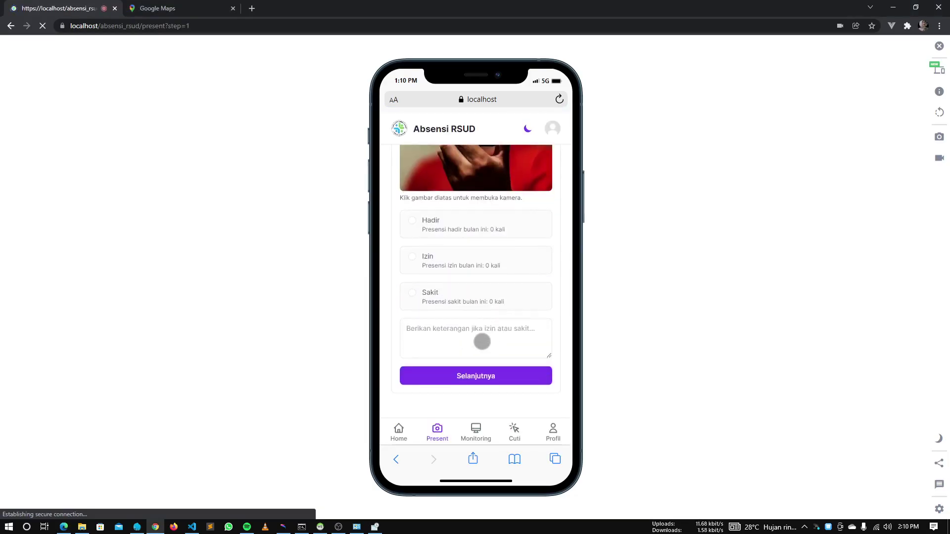
{"action": "scroll", "coordinate": [483, 341], "scroll_direction": "up", "scroll_amount": 3}
{"action": "scroll", "coordinate": [477, 331], "scroll_direction": "down", "scroll_amount": 3}
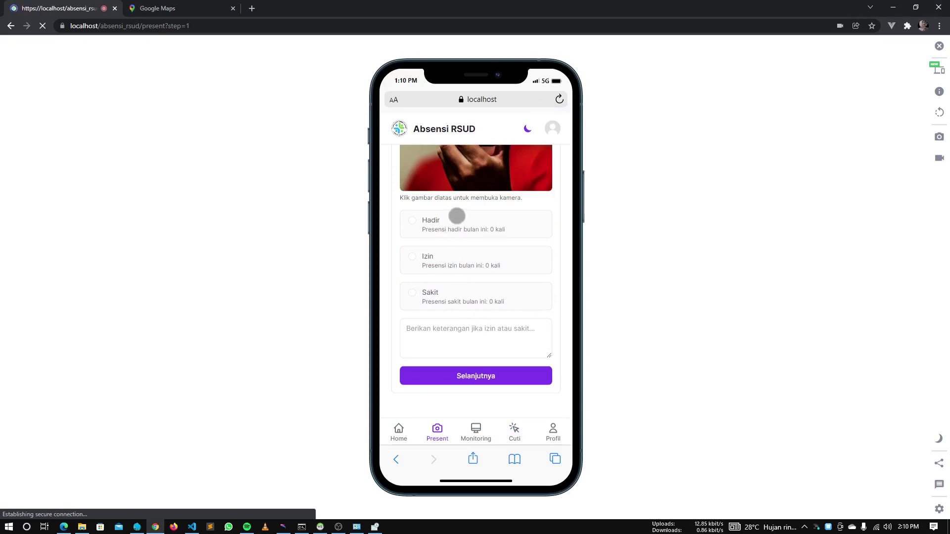
{"action": "scroll", "coordinate": [480, 305], "scroll_direction": "up", "scroll_amount": 1}
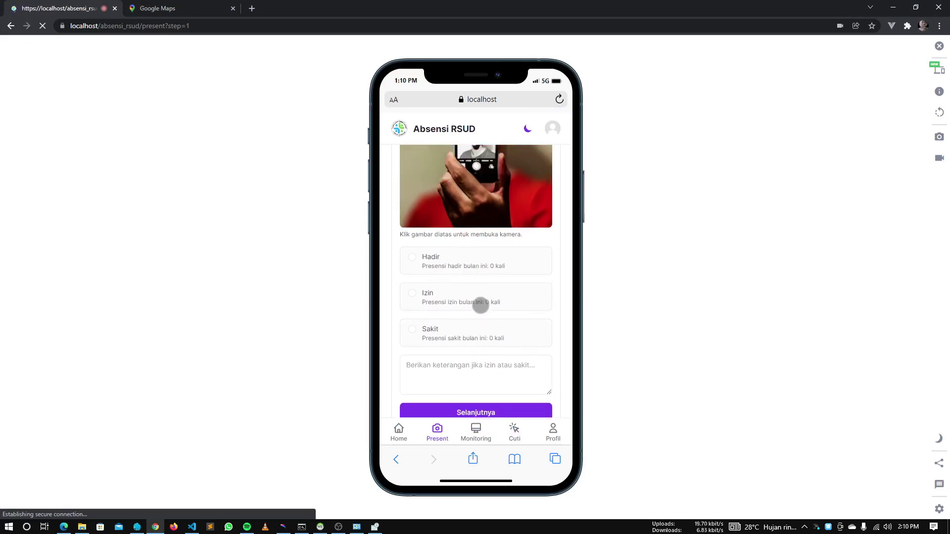
{"action": "scroll", "coordinate": [476, 277], "scroll_direction": "up", "scroll_amount": 2}
{"action": "scroll", "coordinate": [498, 361], "scroll_direction": "down", "scroll_amount": 3}
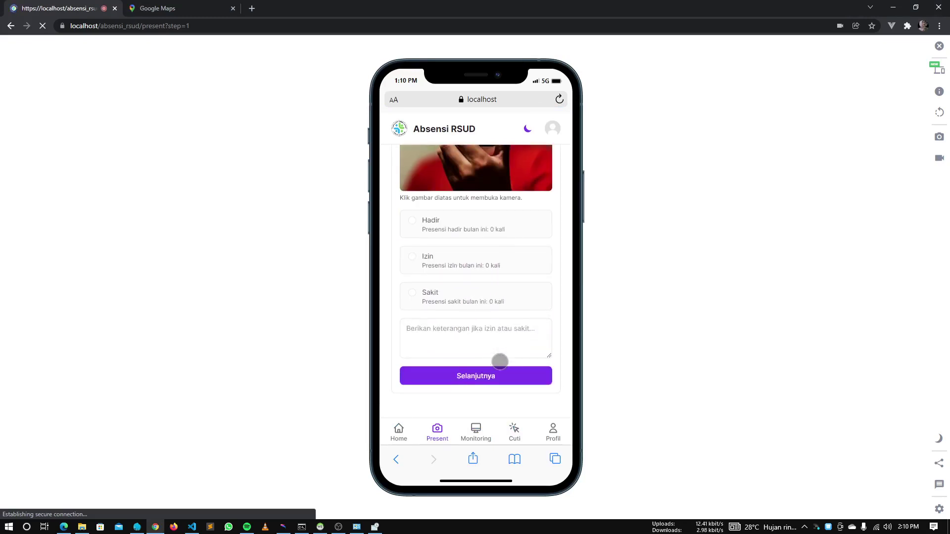
{"action": "scroll", "coordinate": [409, 242], "scroll_direction": "up", "scroll_amount": 3}
{"action": "left_click", "coordinate": [412, 243]}
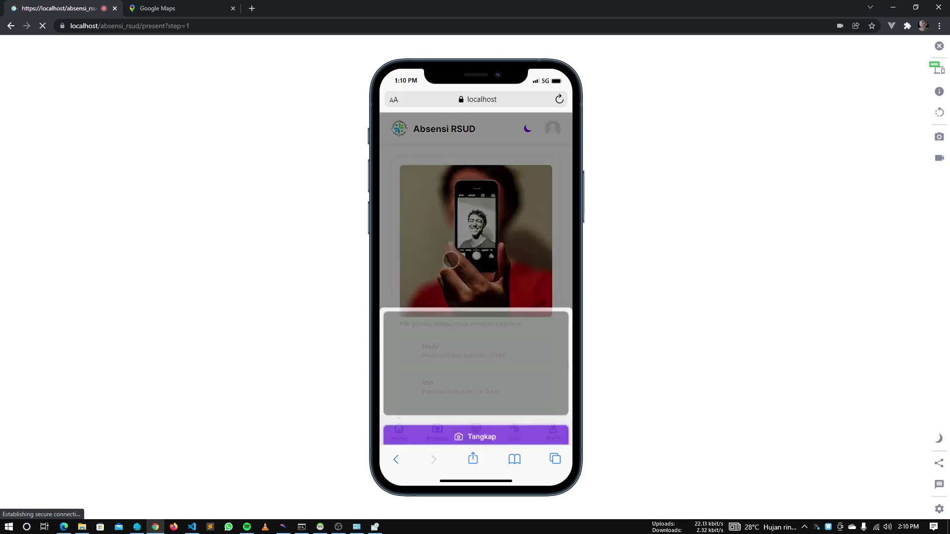
{"action": "left_click", "coordinate": [505, 420]}
Mark attendance as Hadir and submit the check-in, reaching Completed with check-out at 20:00
{"action": "scroll", "coordinate": [477, 267], "scroll_direction": "down", "scroll_amount": 3}
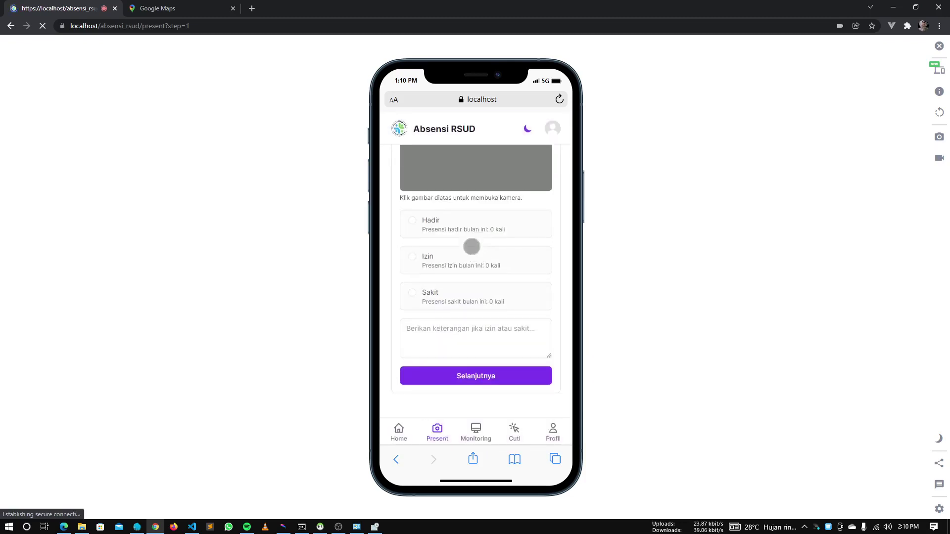
{"action": "left_click", "coordinate": [459, 228]}
{"action": "left_click", "coordinate": [495, 377]}
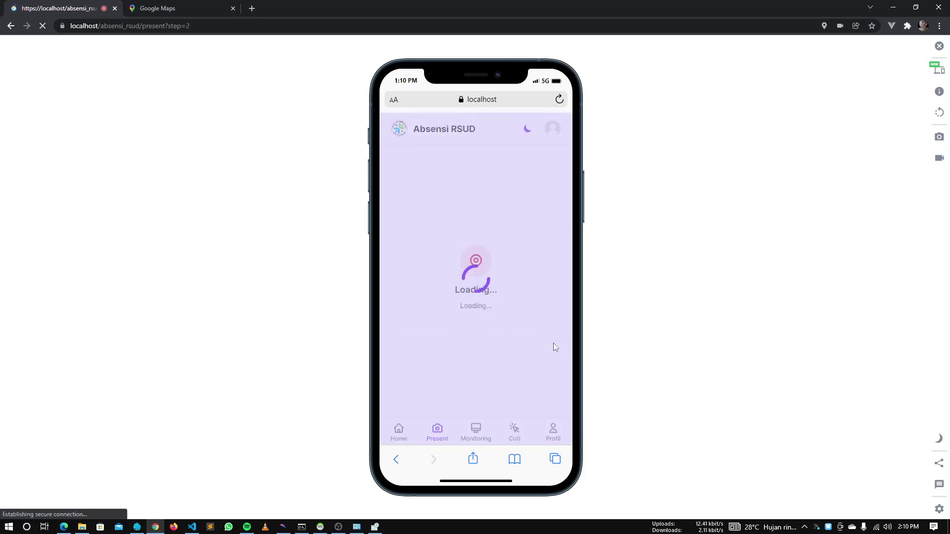
{"action": "left_click", "coordinate": [516, 377]}
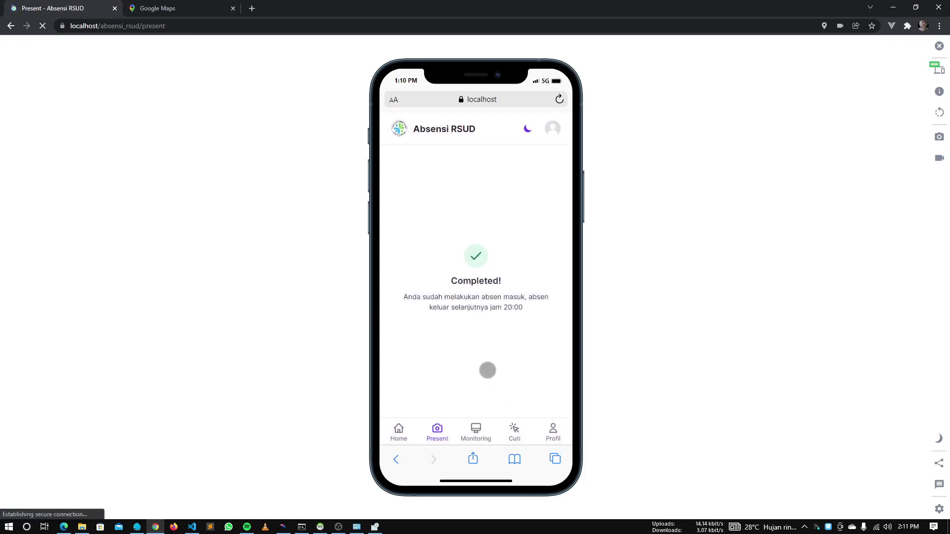
{"action": "key", "text": "alt+Tab"}
{"action": "key", "text": "alt+Tab"}
{"action": "key", "text": "alt+Tab"}
{"action": "key", "text": "alt+Tab"}
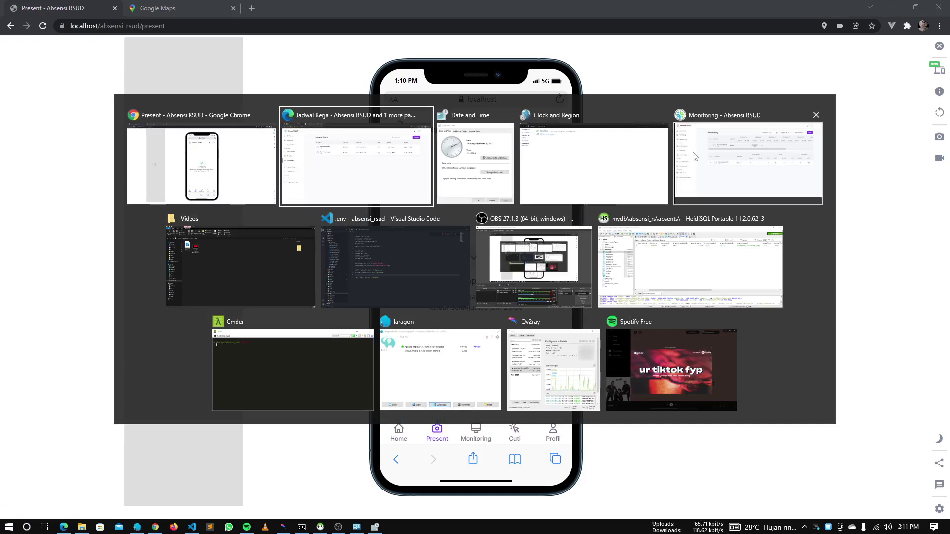
In the admin browser, close Jadwal Kerja and open the 16 December Hadir (Siang) detail
{"action": "left_click", "coordinate": [193, 7]}
{"action": "middle_click", "coordinate": [171, 8]}
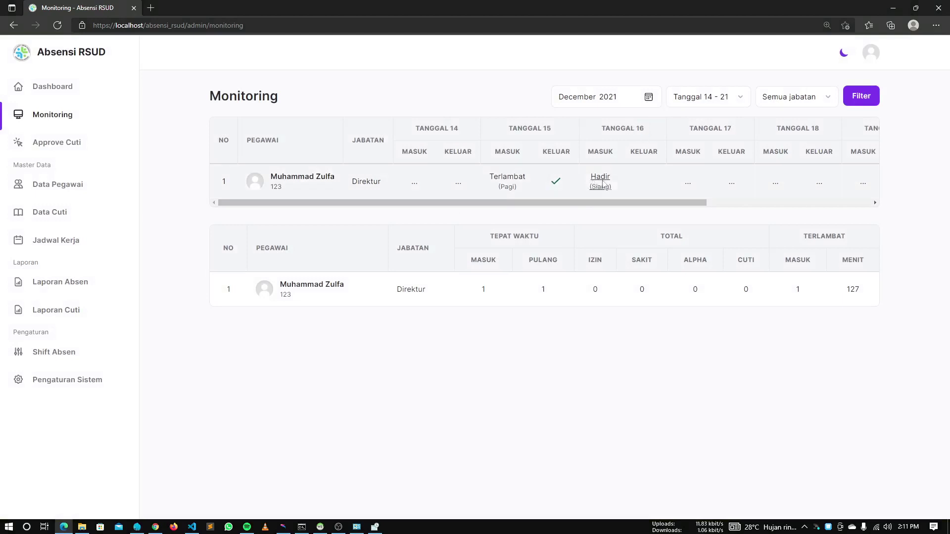
{"action": "left_click", "coordinate": [600, 179]}
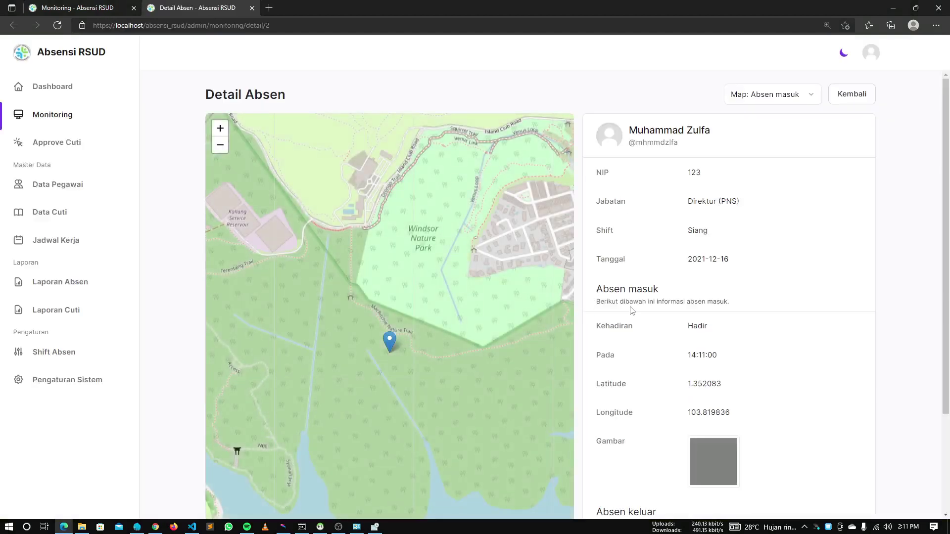
{"action": "scroll", "coordinate": [632, 311], "scroll_direction": "down", "scroll_amount": 3}
{"action": "scroll", "coordinate": [634, 315], "scroll_direction": "up", "scroll_amount": 2}
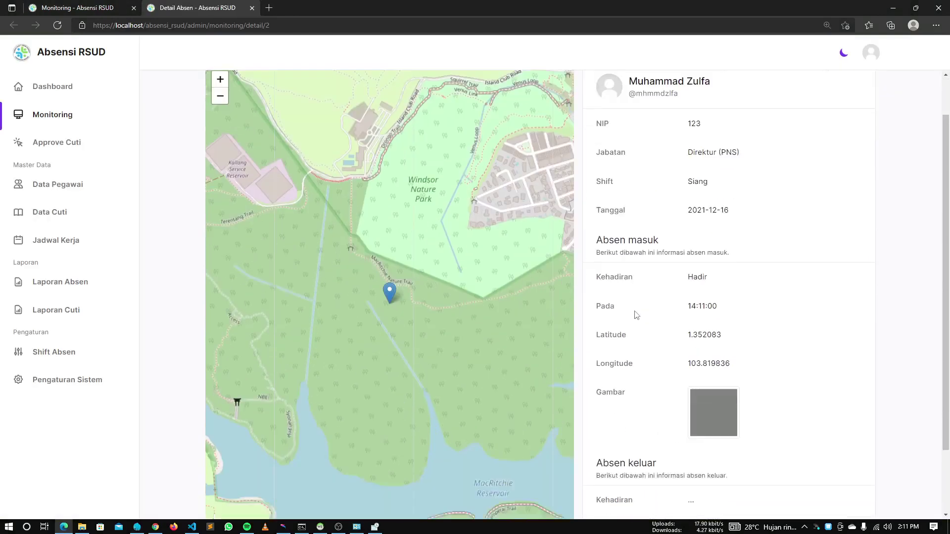
{"action": "scroll", "coordinate": [636, 315], "scroll_direction": "down", "scroll_amount": 1}
{"action": "scroll", "coordinate": [636, 315], "scroll_direction": "up", "scroll_amount": 2}
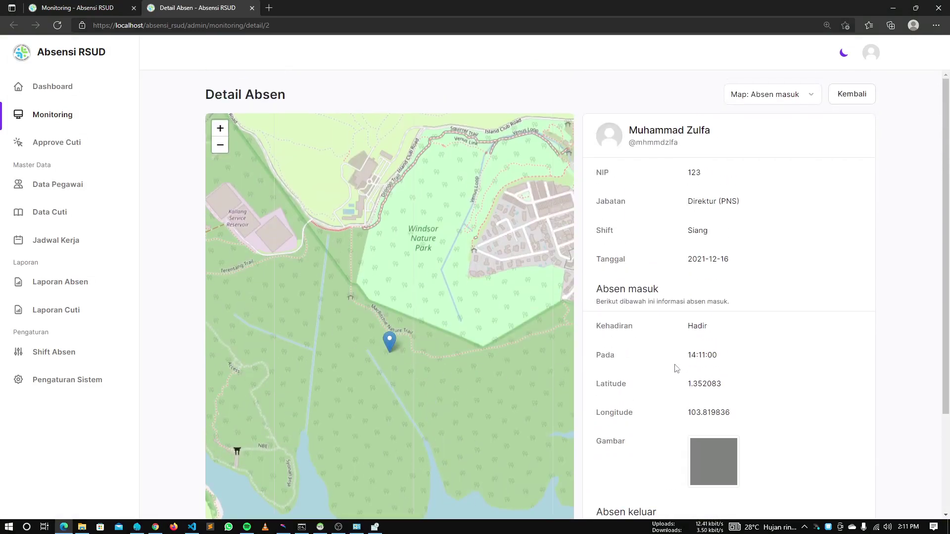
{"action": "scroll", "coordinate": [677, 369], "scroll_direction": "down", "scroll_amount": 3}
{"action": "scroll", "coordinate": [676, 364], "scroll_direction": "up", "scroll_amount": 3}
Choose the check-in location map, then go back to the monitoring table
{"action": "left_click", "coordinate": [780, 102]}
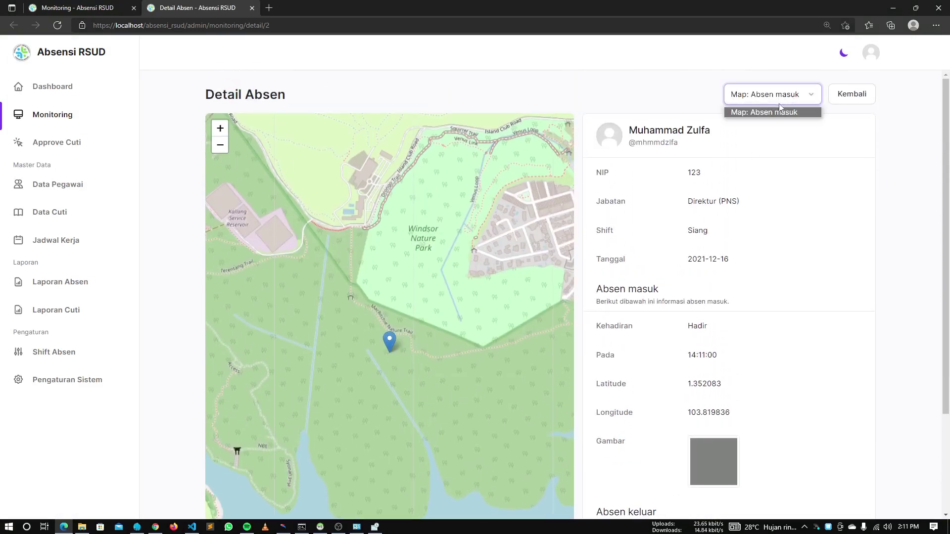
{"action": "left_click", "coordinate": [770, 112]}
{"action": "left_click", "coordinate": [760, 103]}
{"action": "left_click", "coordinate": [794, 128]}
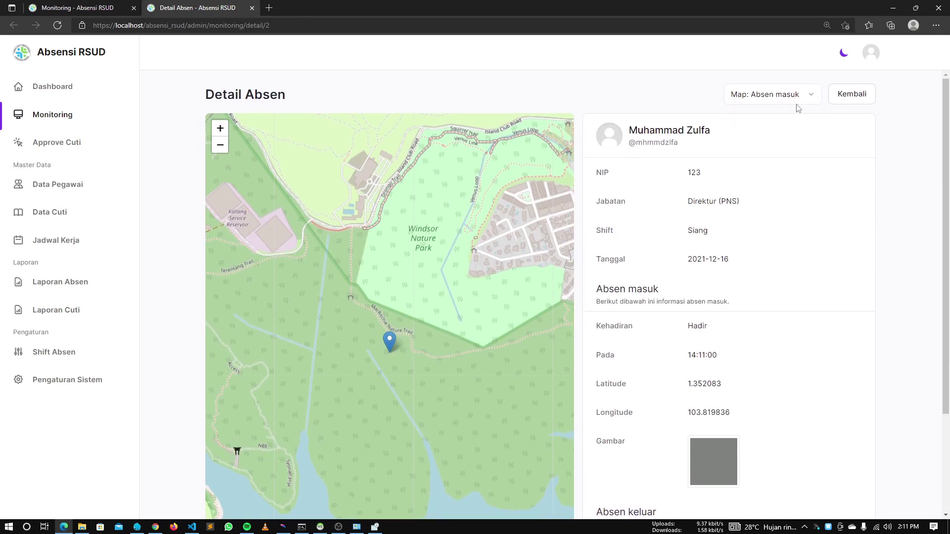
{"action": "left_click", "coordinate": [846, 97]}
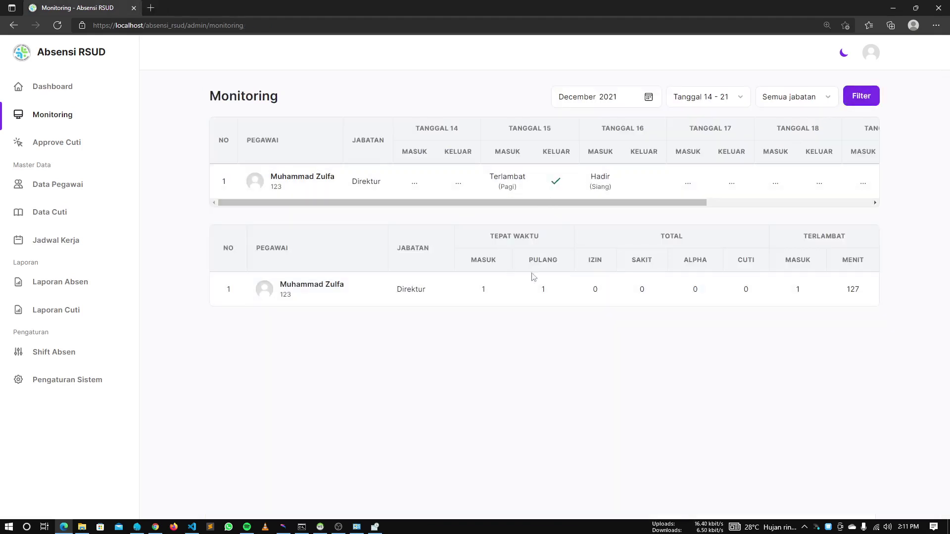
Open Laporan Absen, try the Direktur position filter, then filter by Semua jabatan
{"action": "left_click", "coordinate": [73, 286]}
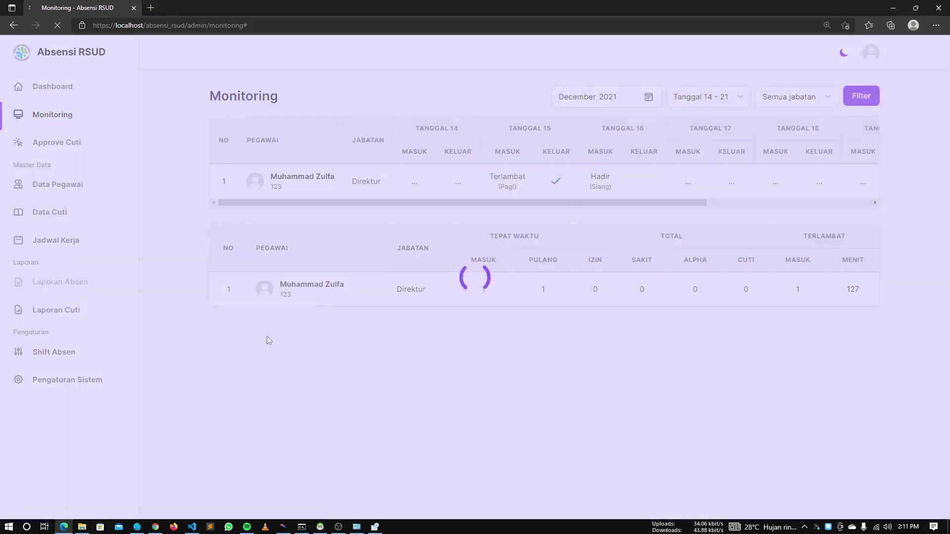
{"action": "left_click_drag", "start_coordinate": [262, 202], "coordinate": [480, 186]}
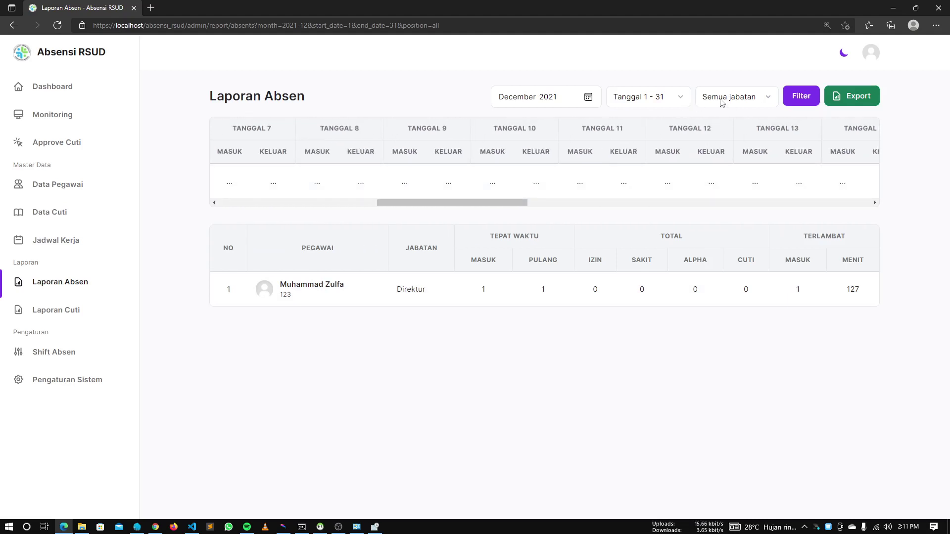
{"action": "left_click", "coordinate": [727, 98]}
{"action": "left_click", "coordinate": [722, 125]}
{"action": "left_click", "coordinate": [802, 98]}
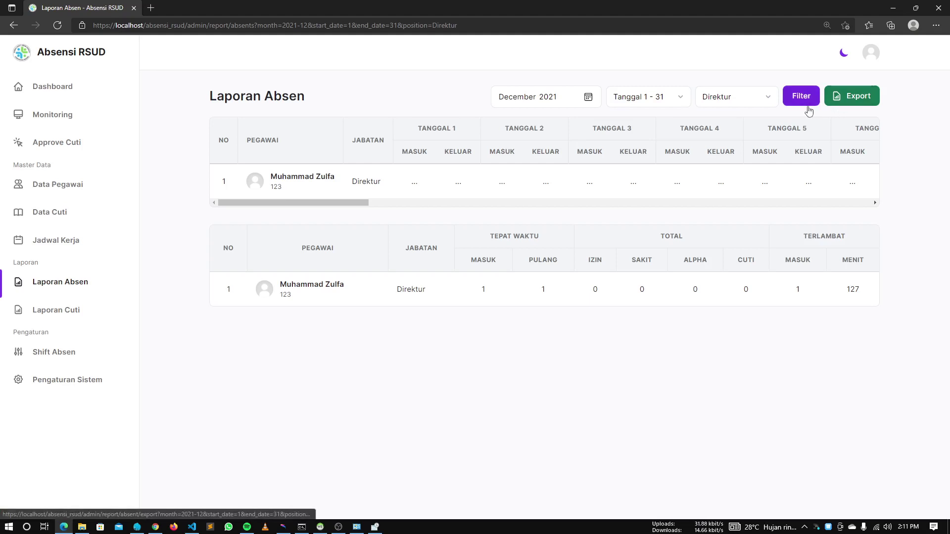
{"action": "left_click", "coordinate": [739, 98]}
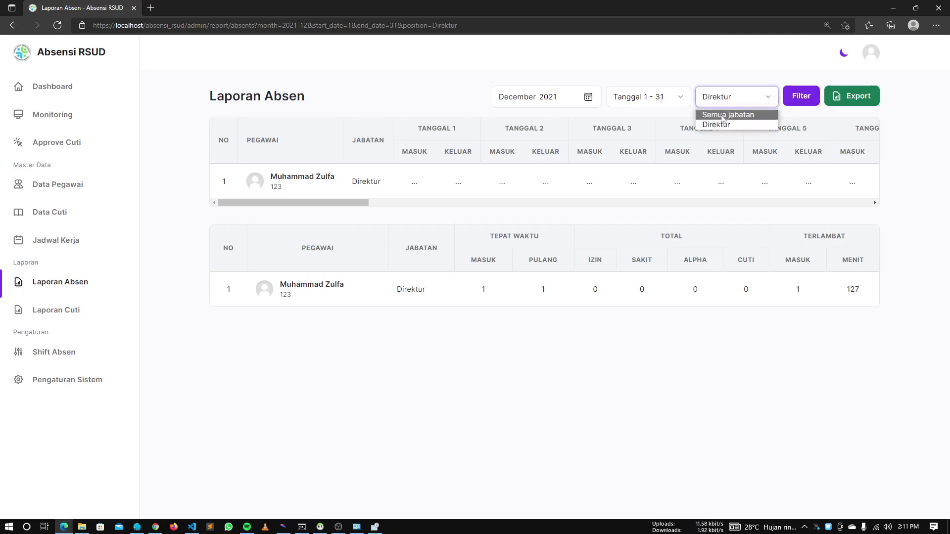
{"action": "left_click", "coordinate": [722, 115]}
{"action": "left_click", "coordinate": [856, 99]}
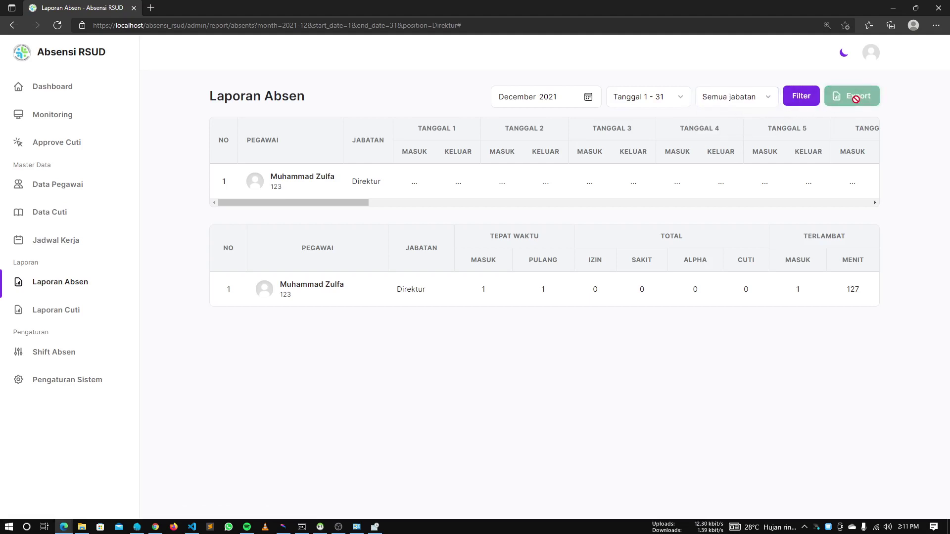
{"action": "left_click", "coordinate": [815, 96]}
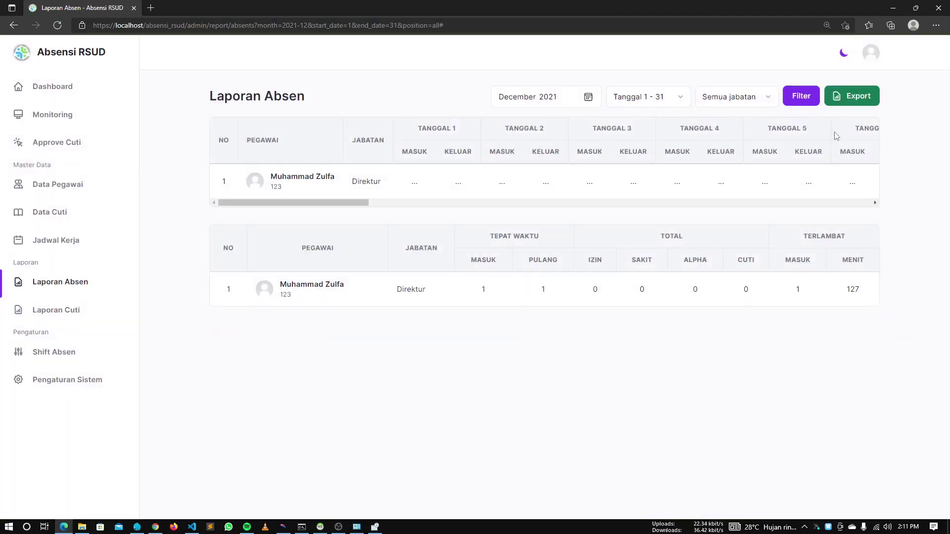
Filter the report to Tanggal 1 - 7, then to Tanggal 14 - 21
{"action": "left_click", "coordinate": [673, 98]}
{"action": "left_click", "coordinate": [678, 124]}
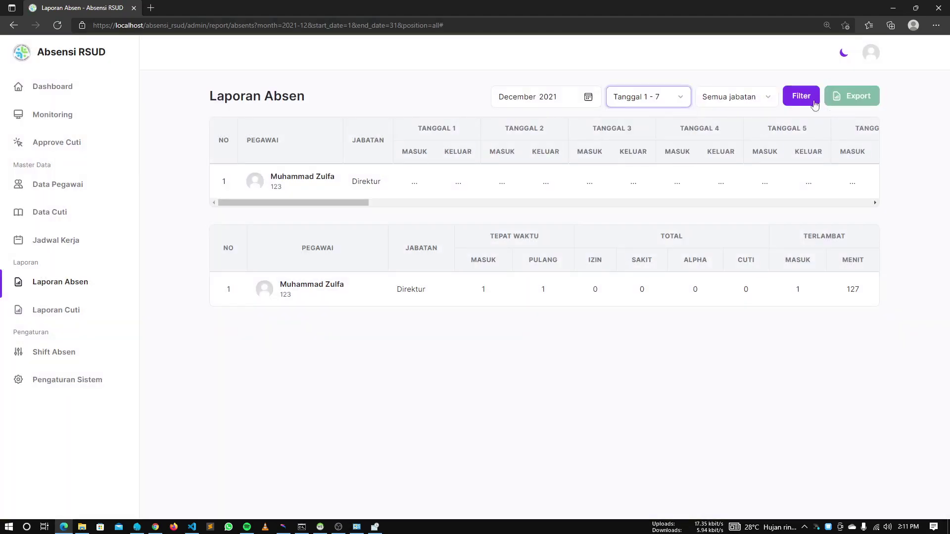
{"action": "left_click", "coordinate": [816, 102]}
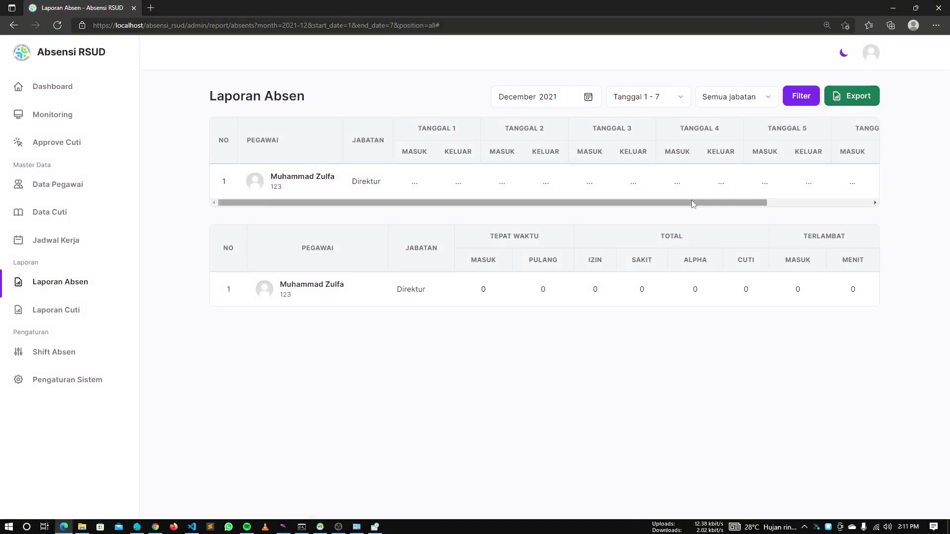
{"action": "left_click_drag", "start_coordinate": [693, 204], "coordinate": [758, 204]}
{"action": "left_click", "coordinate": [667, 97]}
{"action": "left_click", "coordinate": [648, 144]}
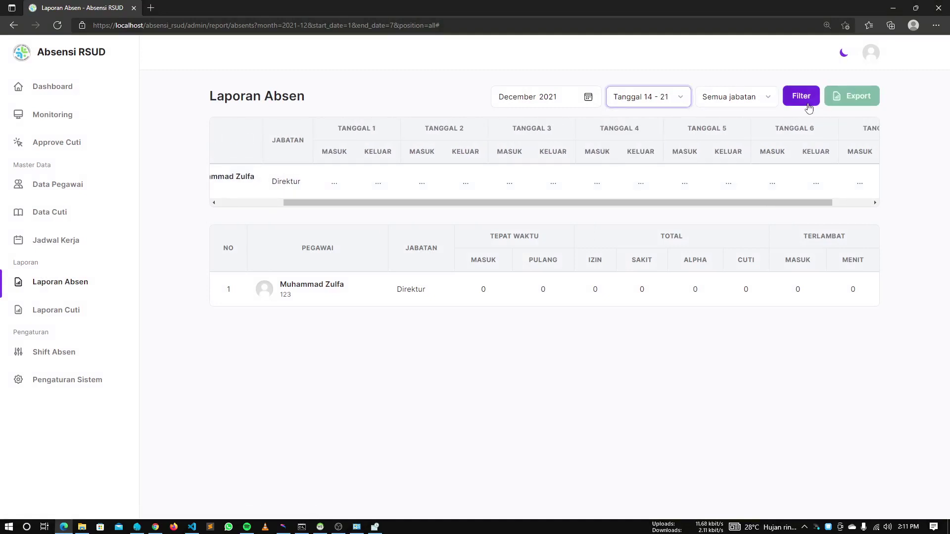
{"action": "left_click", "coordinate": [809, 101]}
Export the Tanggal 14 - 21 attendance report and select the page address
{"action": "scroll", "coordinate": [539, 180], "scroll_direction": "right", "scroll_amount": 5}
{"action": "scroll", "coordinate": [540, 179], "scroll_direction": "left", "scroll_amount": 3}
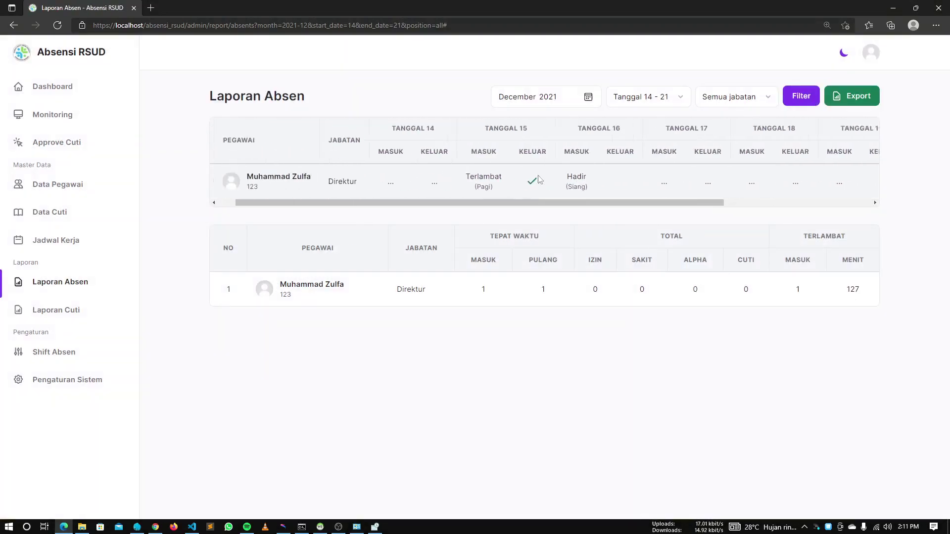
{"action": "scroll", "coordinate": [540, 180], "scroll_direction": "left", "scroll_amount": 1}
{"action": "left_click", "coordinate": [851, 99]}
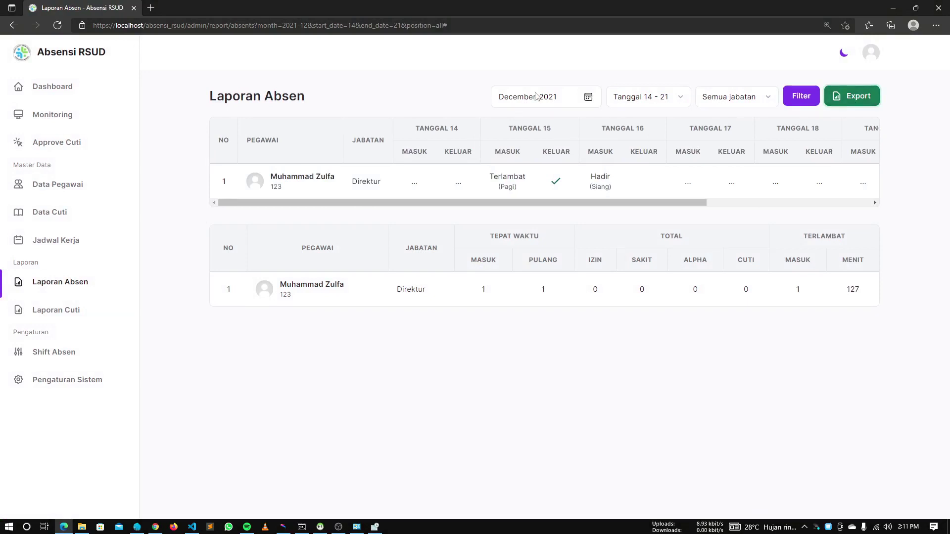
{"action": "key", "text": "ctrl+l"}
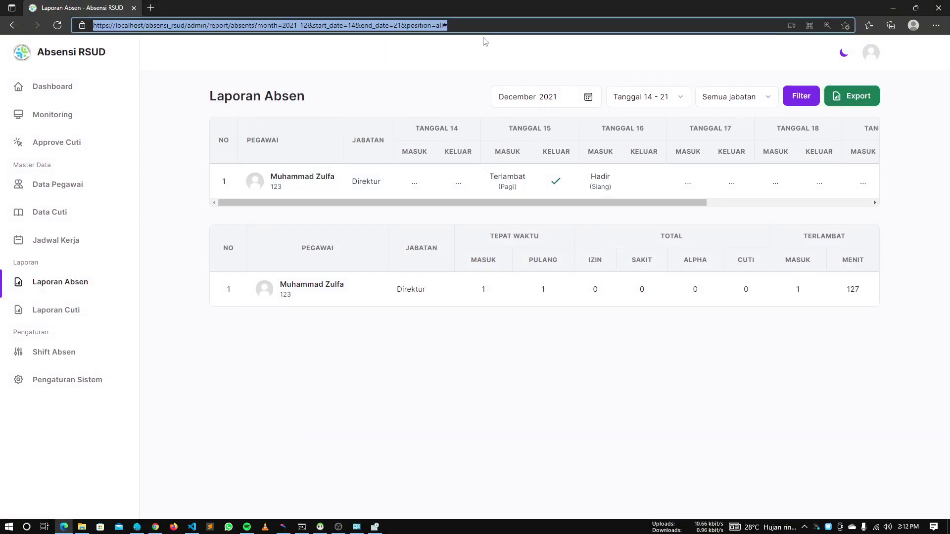
Open the copied report address in Firefox after dismissing the default-browser prompt
{"action": "left_click", "coordinate": [173, 528]}
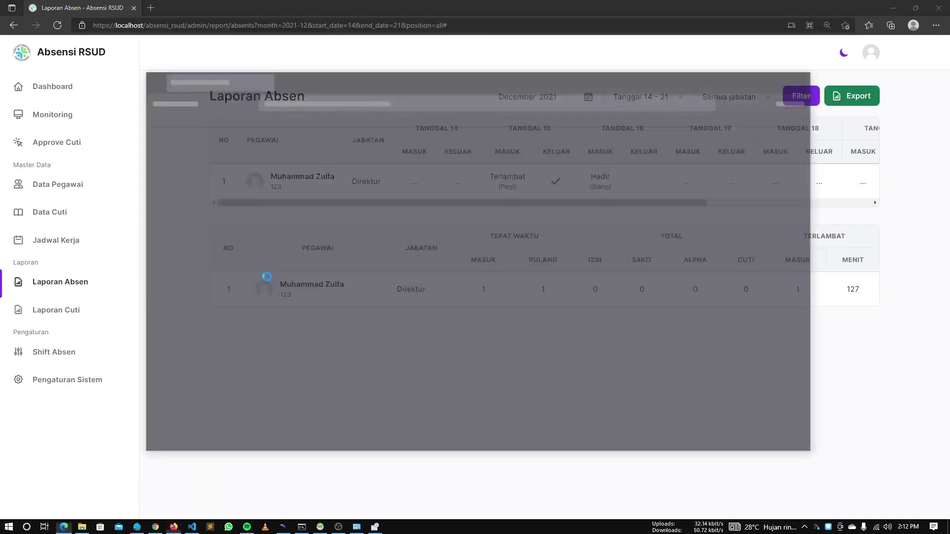
{"action": "left_click", "coordinate": [490, 28]}
{"action": "key", "text": "ctrl+c"}
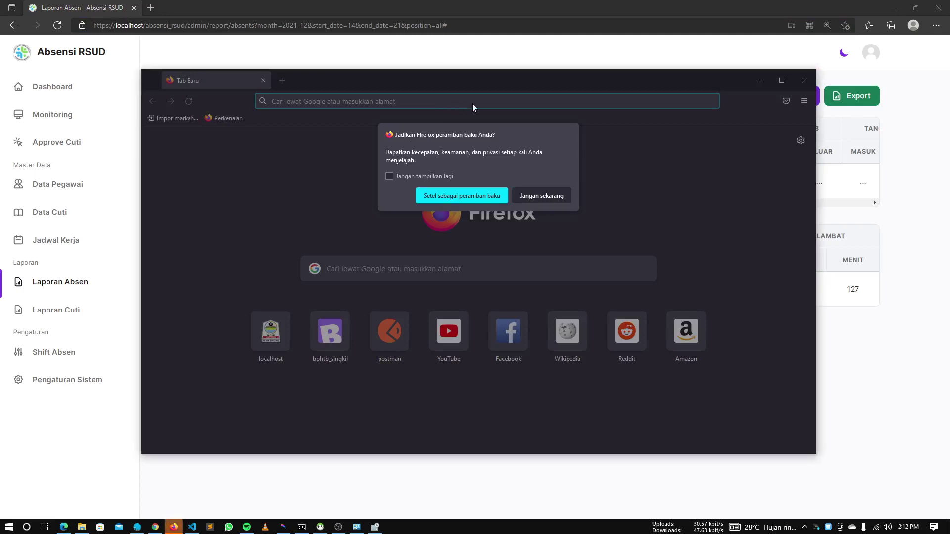
{"action": "left_click", "coordinate": [526, 196]}
{"action": "left_click", "coordinate": [505, 102]}
{"action": "key", "text": "ctrl+v"}
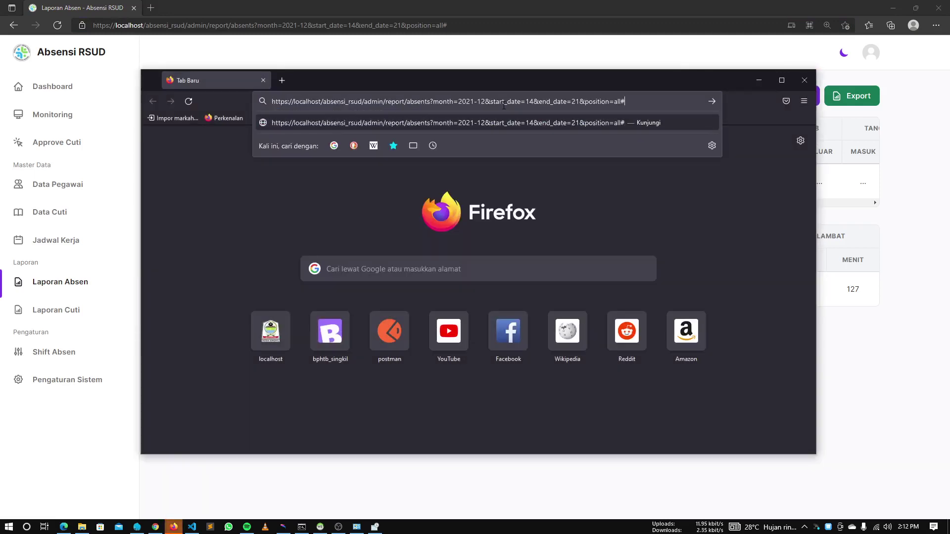
{"action": "key", "text": "Return"}
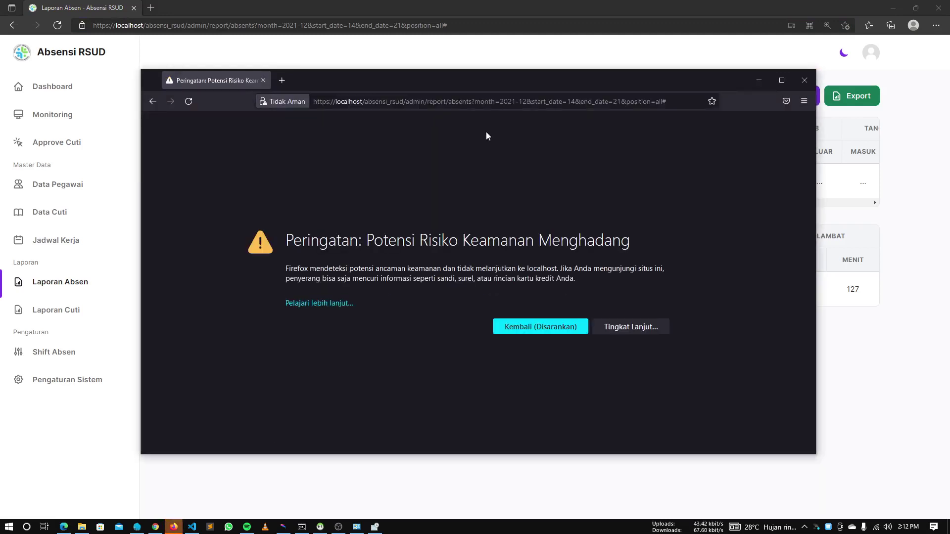
{"action": "left_click", "coordinate": [311, 103]}
{"action": "left_click", "coordinate": [516, 317]}
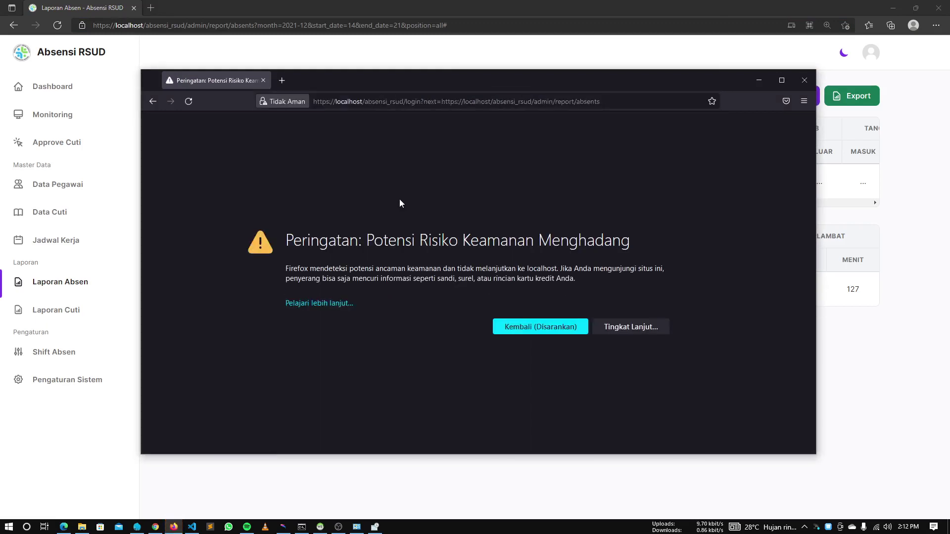
Set APP_ENV to local in the project's .env file in VS Code and save
{"action": "key", "text": "alt+Tab"}
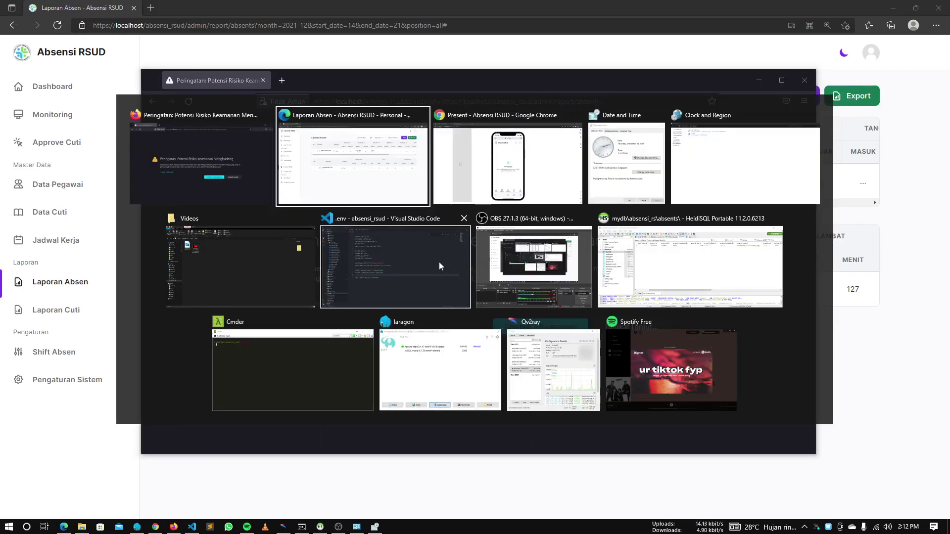
{"action": "left_click", "coordinate": [440, 266]}
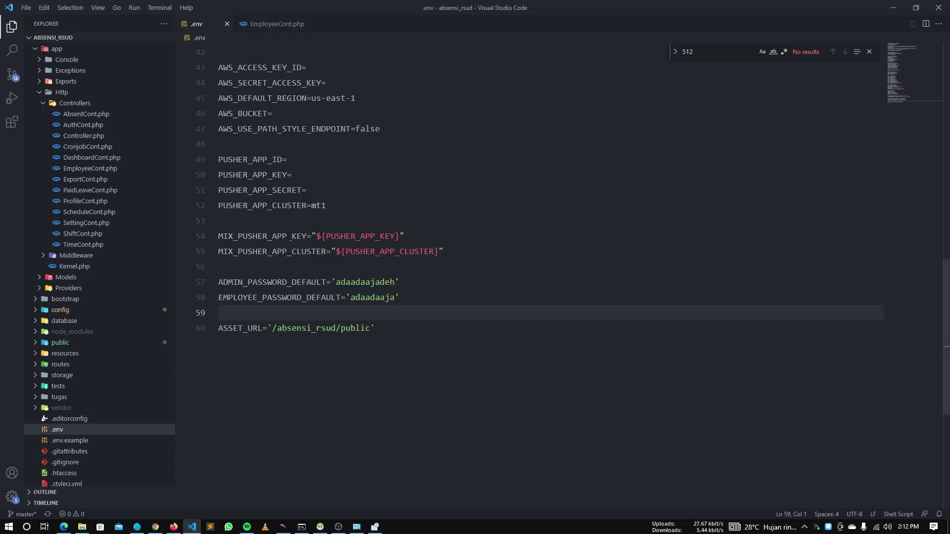
{"action": "scroll", "coordinate": [304, 198], "scroll_direction": "up", "scroll_amount": 10}
{"action": "double_click", "coordinate": [284, 82]}
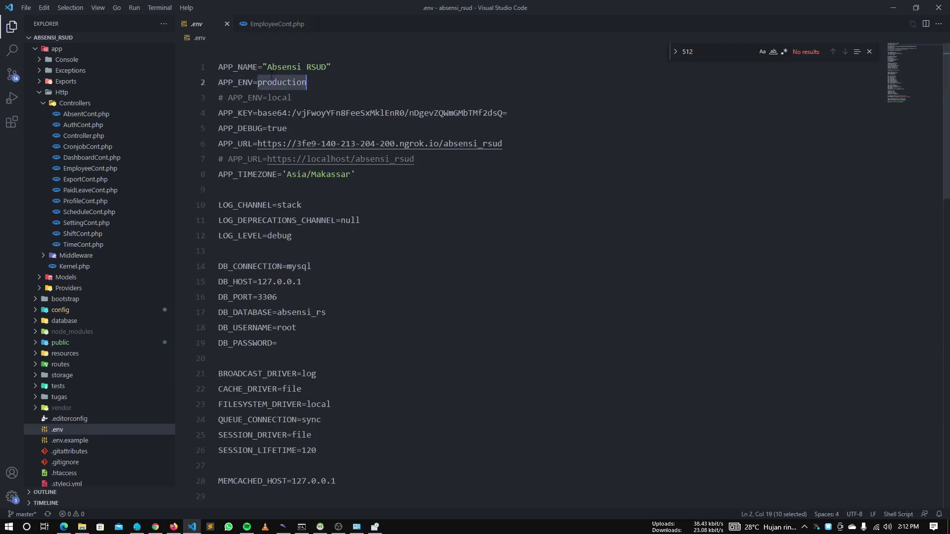
{"action": "type", "text": "local"}
{"action": "key", "text": "ctrl+s"}
{"action": "key", "text": "alt+Tab"}
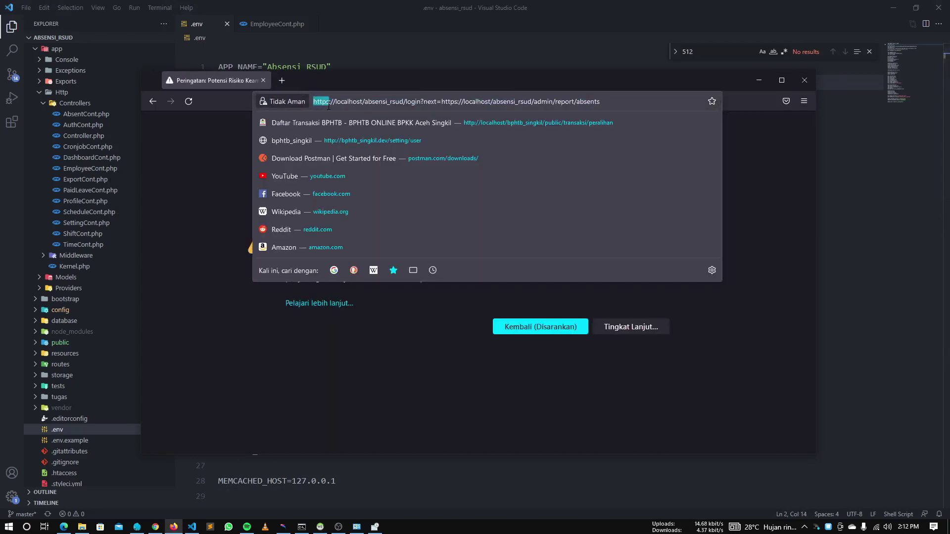
Change the Firefox address from https to http and load it
{"action": "key", "text": "ctrl+l"}
{"action": "key", "text": "Home"}
{"action": "key", "text": "Right"}
{"action": "key", "text": "Right"}
{"action": "key", "text": "Right"}
{"action": "key", "text": "Right"}
{"action": "key", "text": "Right"}
{"action": "key", "text": "BackSpace"}
{"action": "key", "text": "Return"}
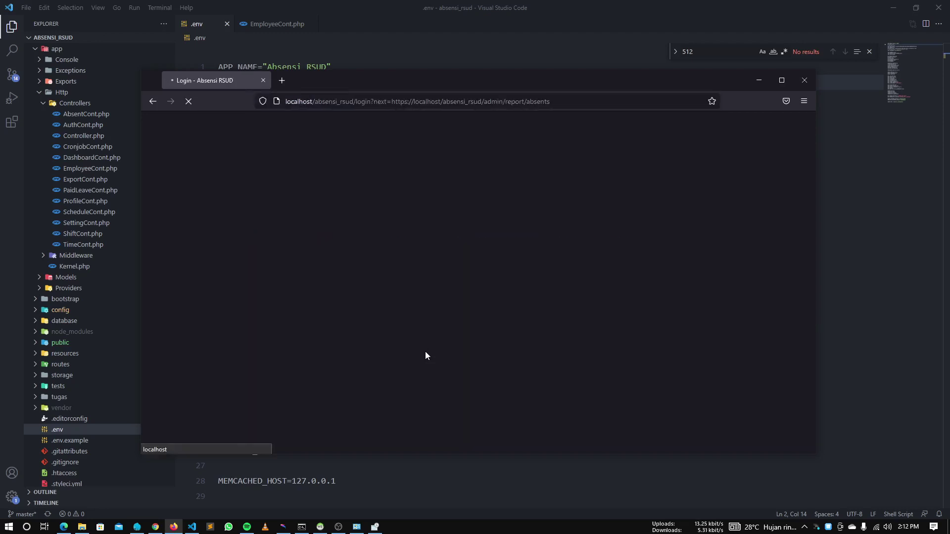
Check the Firefox login page and the Laporan Absen page, then launch File Explorer
{"action": "key", "text": "alt+Tab"}
{"action": "key", "text": "Tab"}
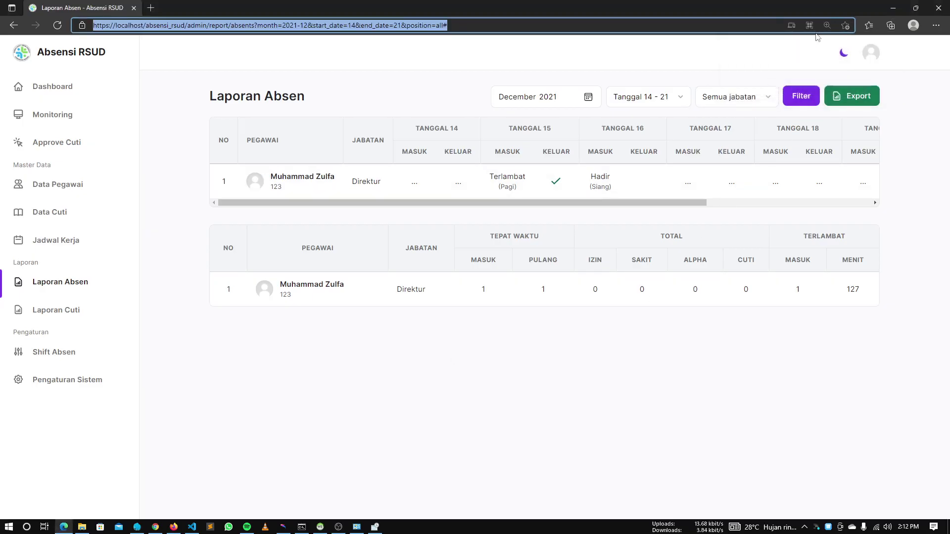
{"action": "key", "text": "alt+Tab"}
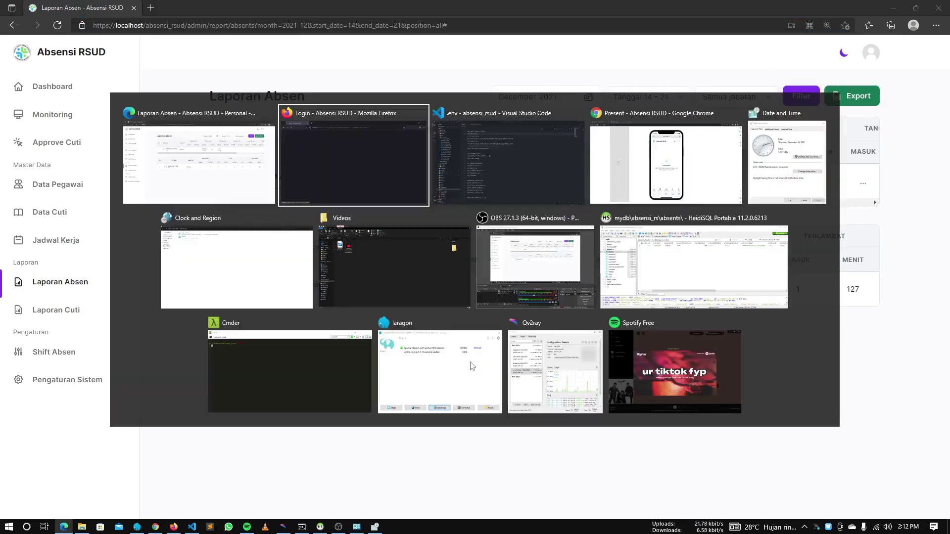
{"action": "left_click", "coordinate": [334, 118]}
{"action": "key", "text": "alt+Tab"}
{"action": "key", "text": "alt+Tab"}
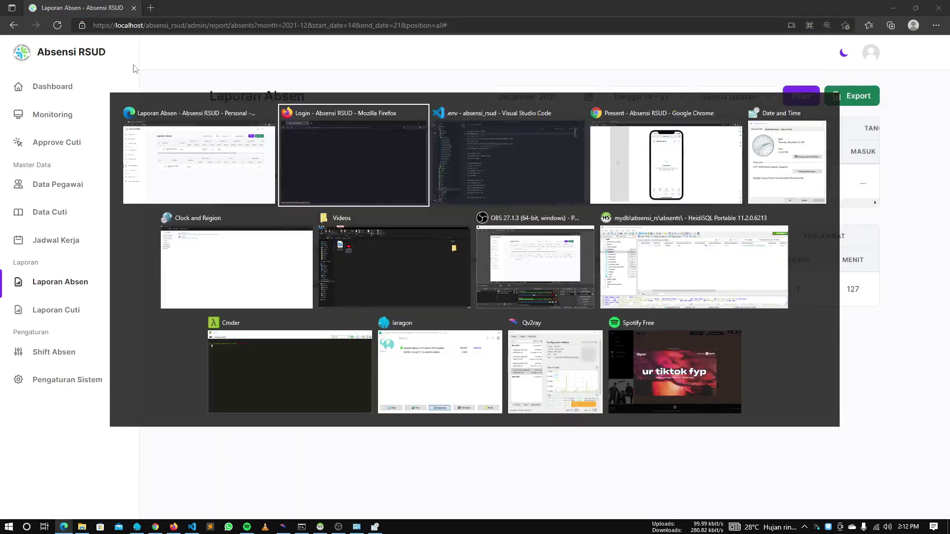
{"action": "key", "text": "alt+Tab"}
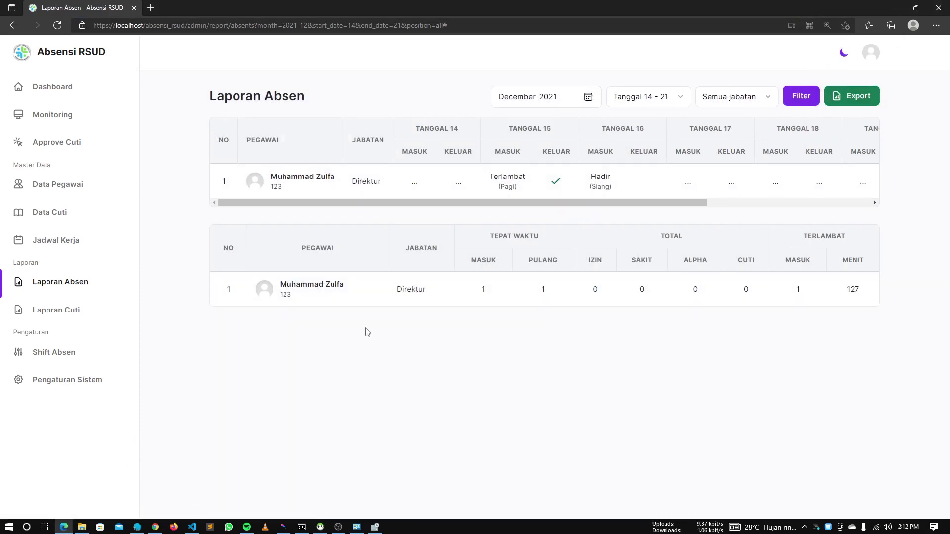
{"action": "left_click", "coordinate": [82, 527]}
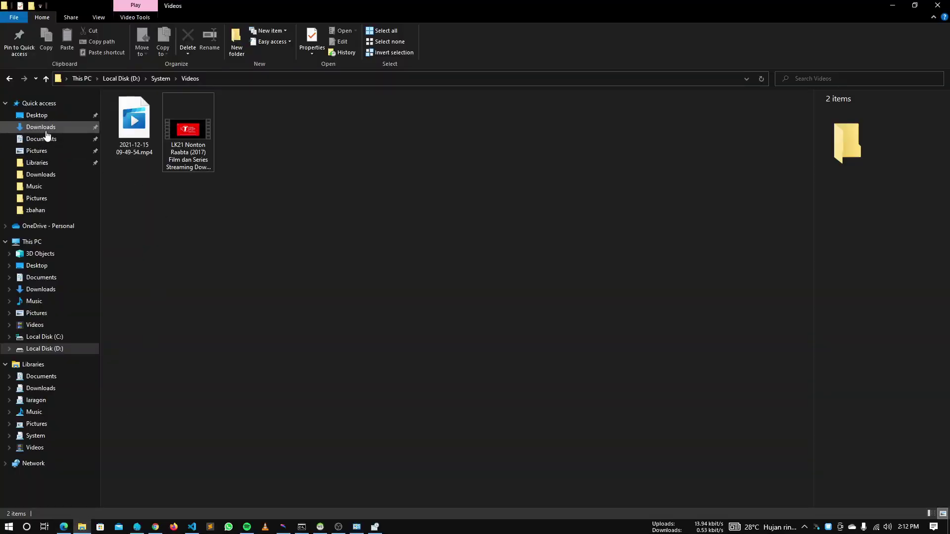
Open the System library's Downloads folder and widen the Name column to show full report names
{"action": "left_click", "coordinate": [37, 436]}
{"action": "double_click", "coordinate": [144, 133]}
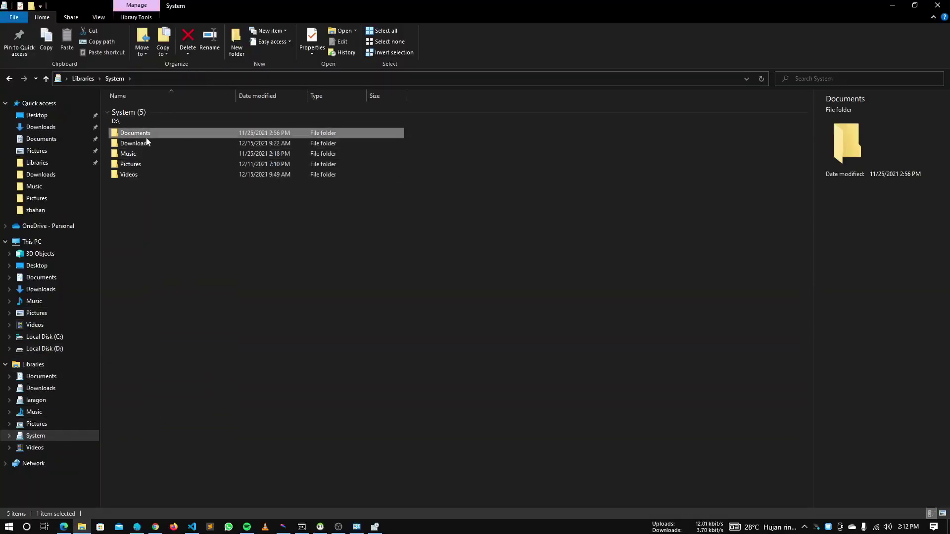
{"action": "key", "text": "alt+Left"}
{"action": "double_click", "coordinate": [130, 143]}
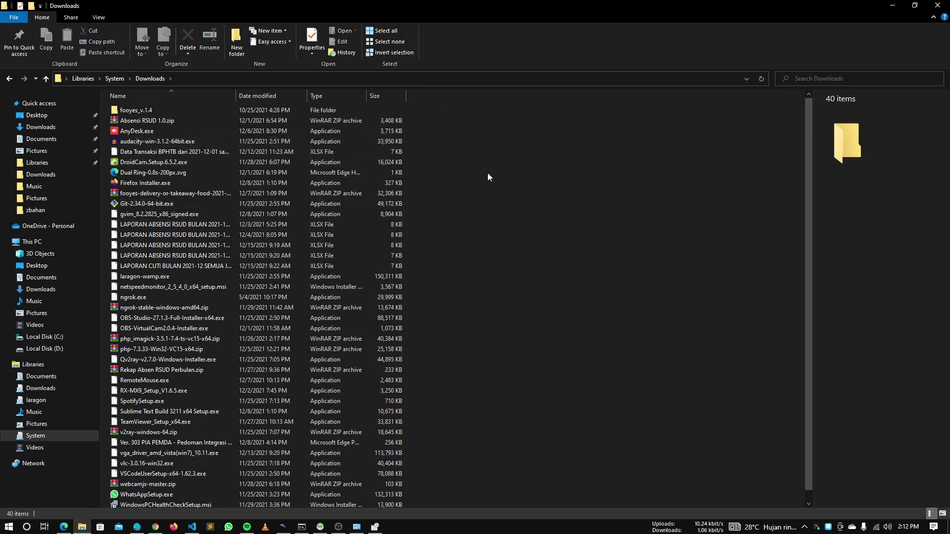
{"action": "scroll", "coordinate": [228, 226], "scroll_direction": "down", "scroll_amount": 1}
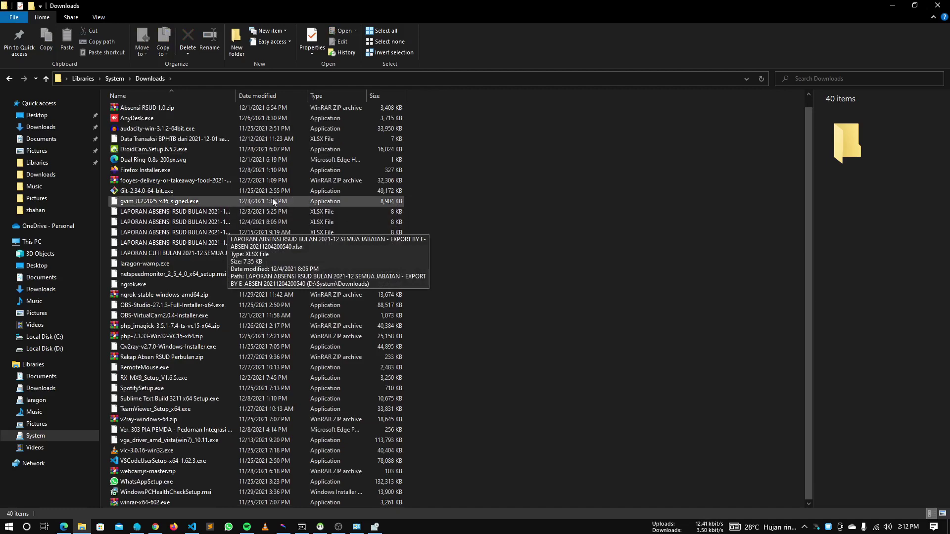
{"action": "left_click_drag", "start_coordinate": [236, 96], "coordinate": [536, 99]}
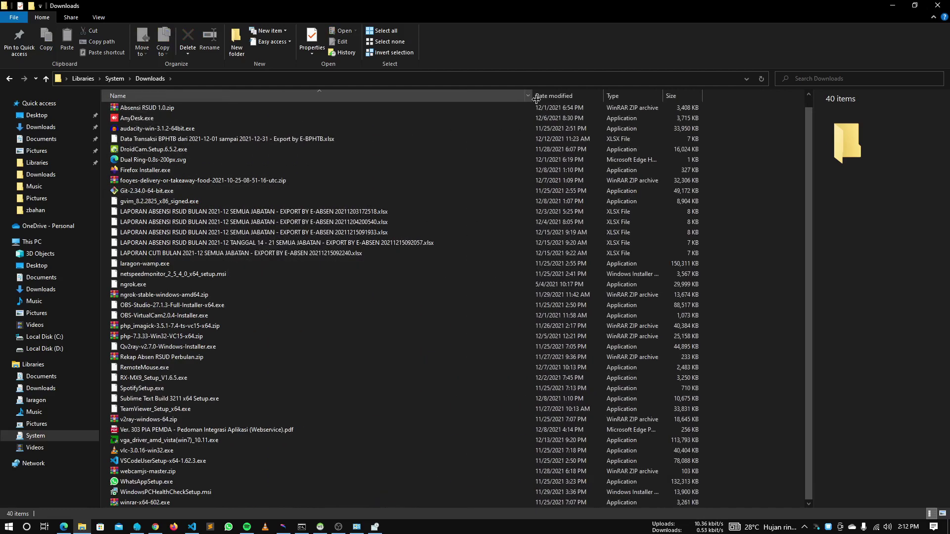
{"action": "key", "text": "alt+Tab"}
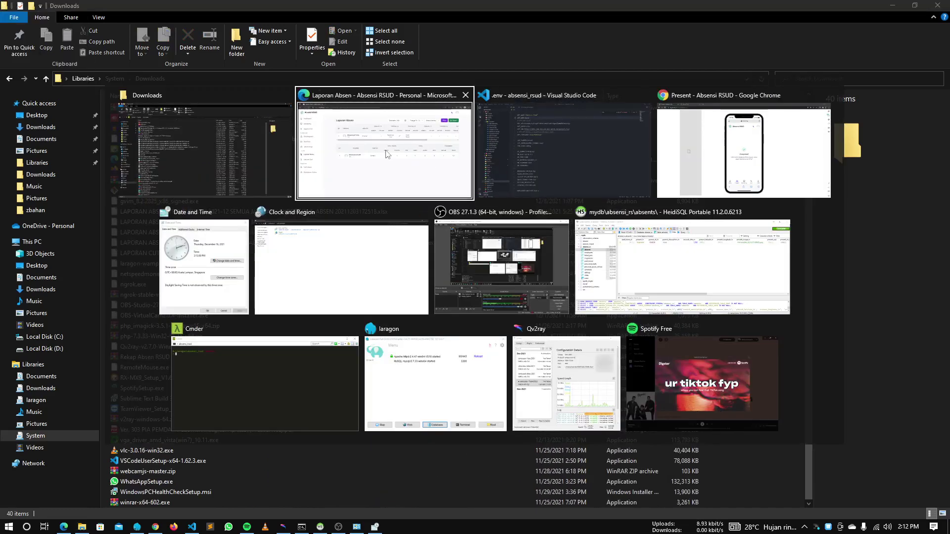
Open the employee's profile page in full desktop view and log out
{"action": "left_click", "coordinate": [756, 138]}
{"action": "left_click", "coordinate": [551, 436]}
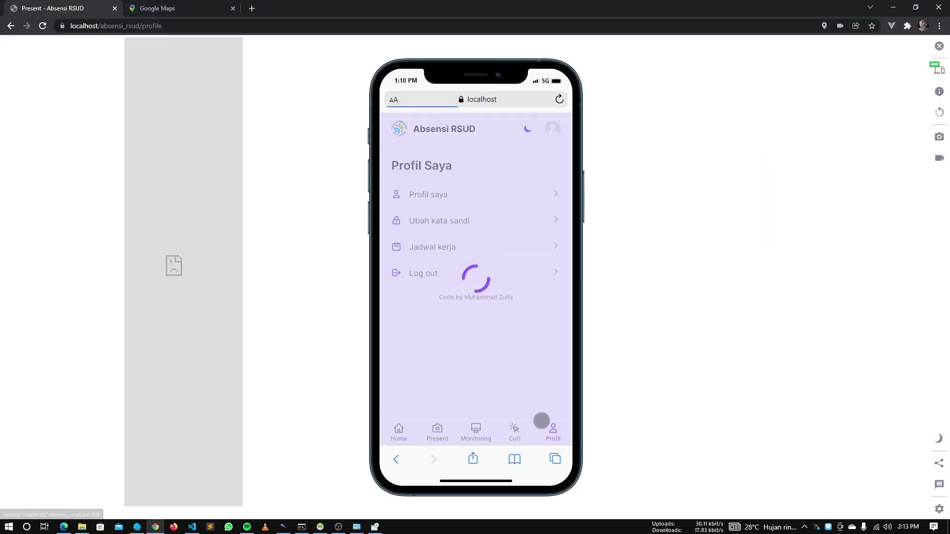
{"action": "left_click", "coordinate": [939, 46]}
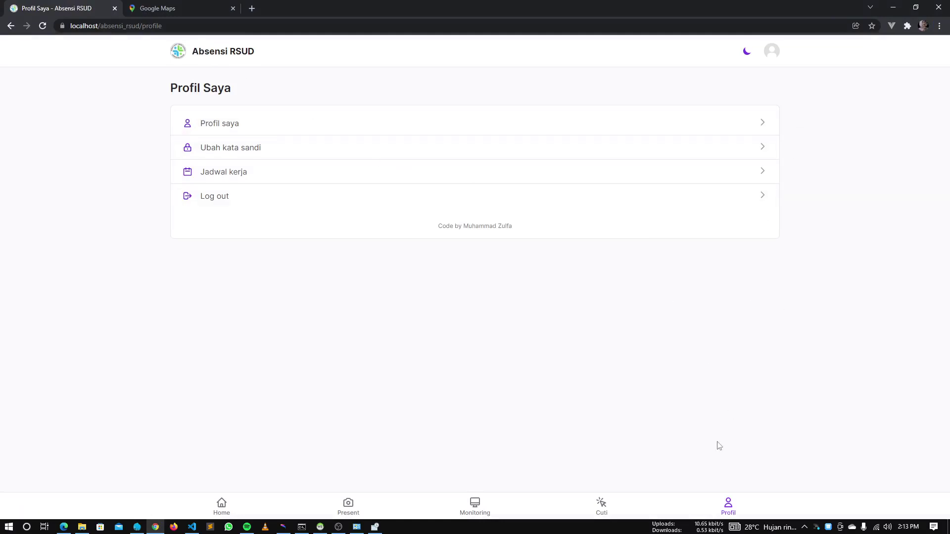
{"action": "left_click", "coordinate": [395, 197]}
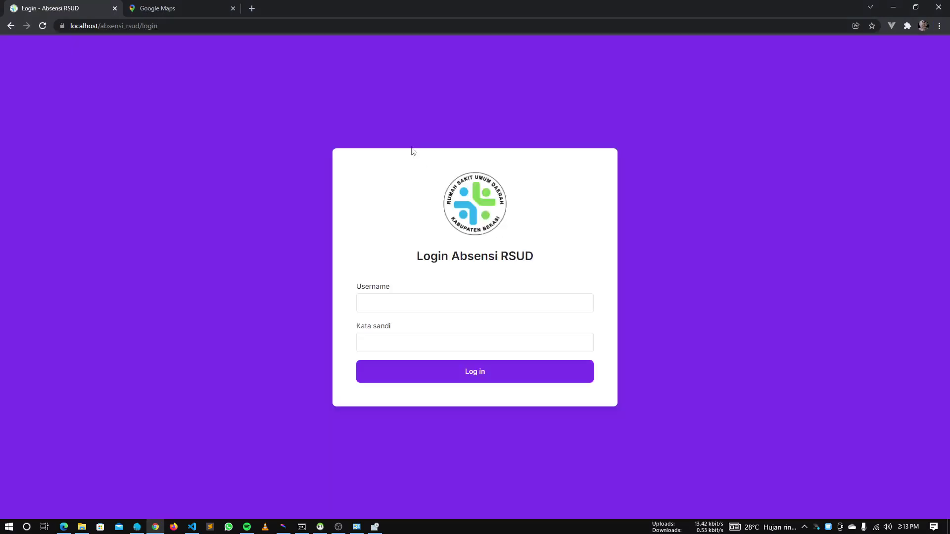
Log in as admin with the account password and return to the admin dashboard
{"action": "left_click", "coordinate": [362, 312]}
{"action": "type", "text": "admin"}
{"action": "key", "text": "Tab"}
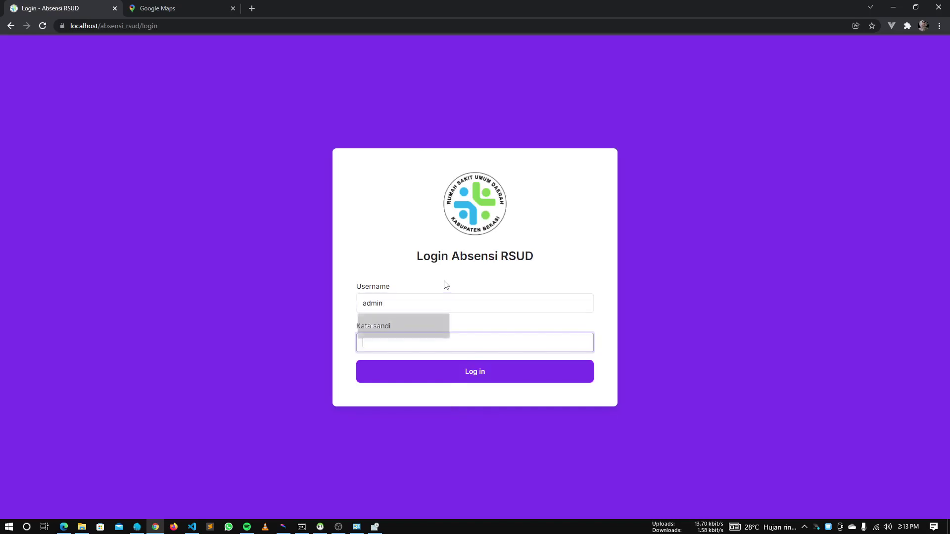
{"action": "key", "text": "ctrl+a"}
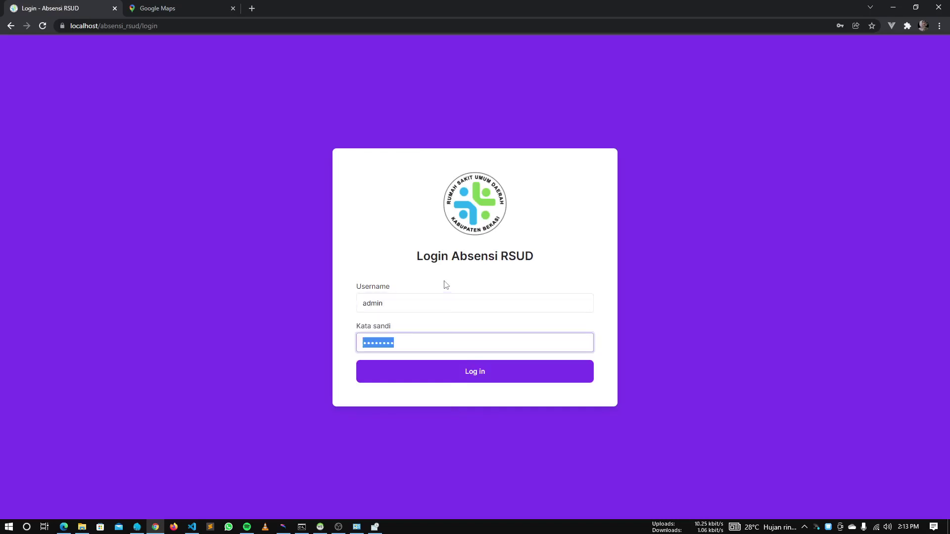
{"action": "type", "text": "123"}
{"action": "key", "text": "Return"}
{"action": "key", "text": "super+Tab"}
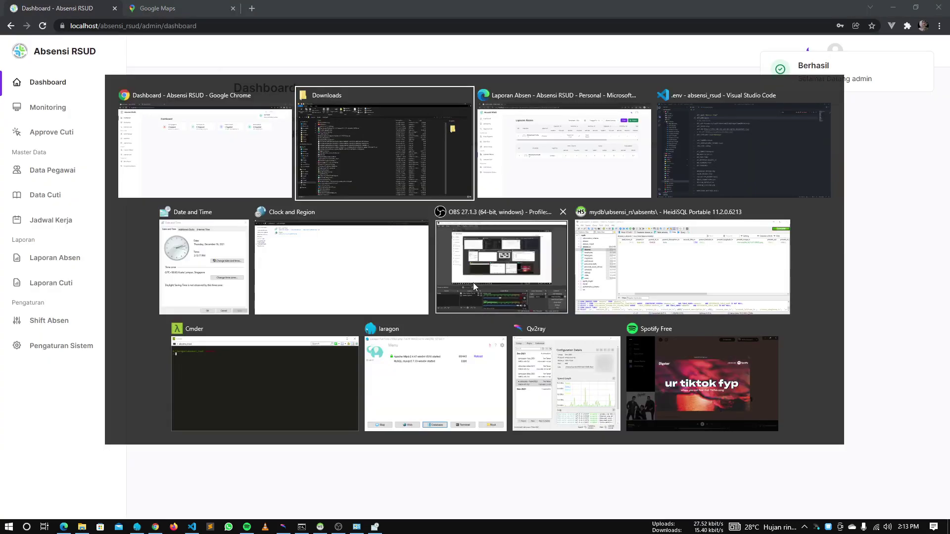
{"action": "left_click", "coordinate": [473, 286]}
{"action": "left_click", "coordinate": [598, 468]}
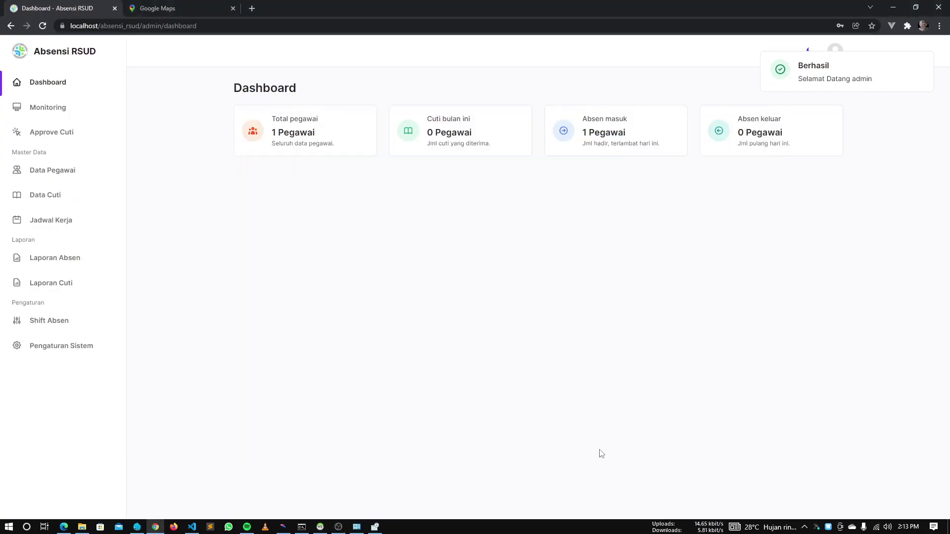
Filter Laporan Absen to Tanggal 14 - 21 and save the exported xlsx file
{"action": "left_click", "coordinate": [71, 260]}
{"action": "left_click", "coordinate": [651, 97]}
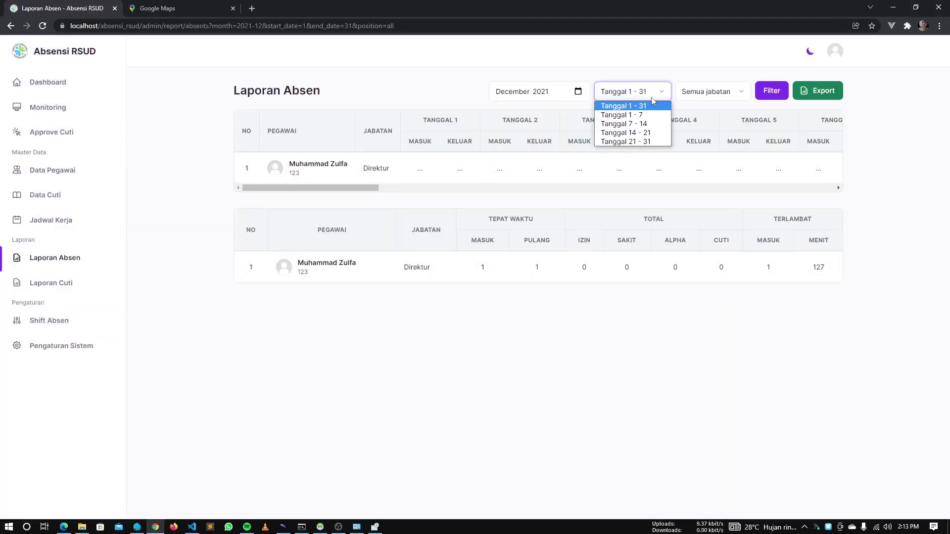
{"action": "left_click", "coordinate": [654, 134]}
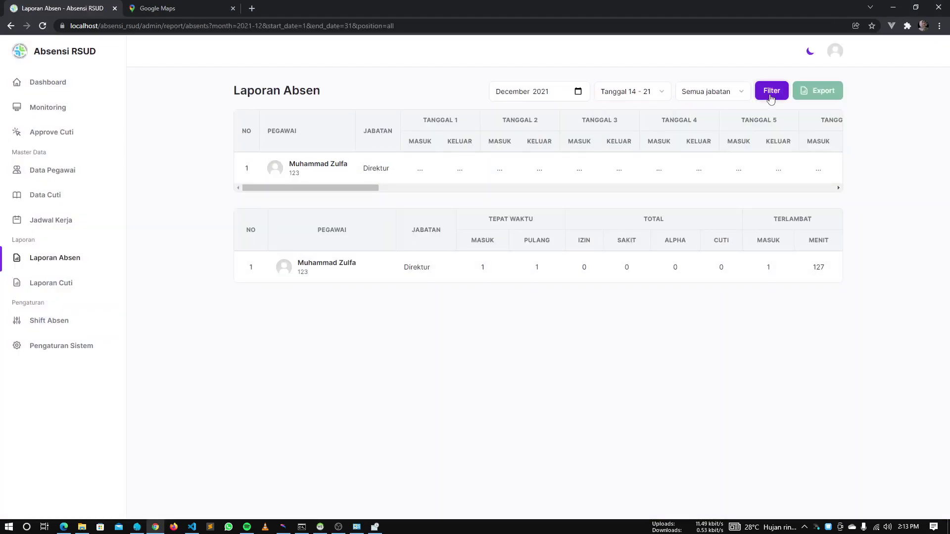
{"action": "left_click", "coordinate": [771, 92]}
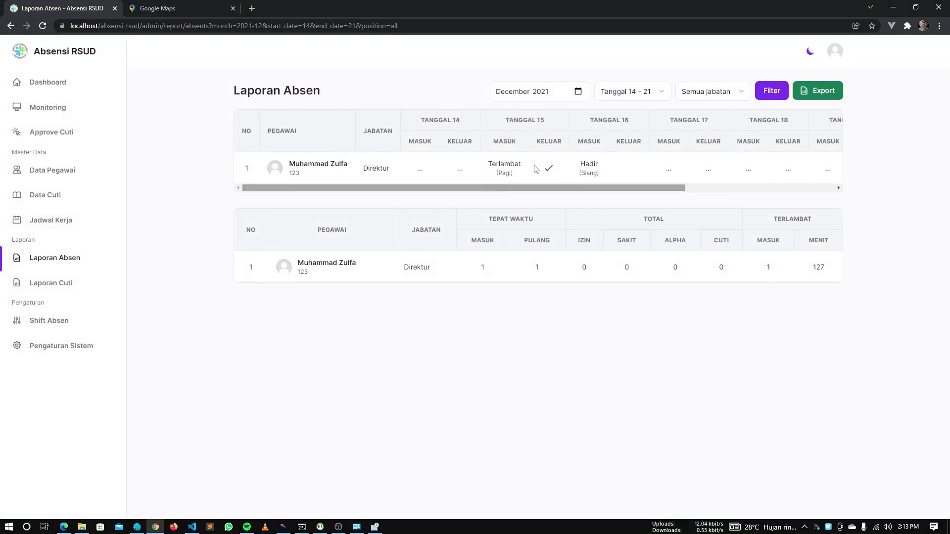
{"action": "left_click", "coordinate": [816, 94]}
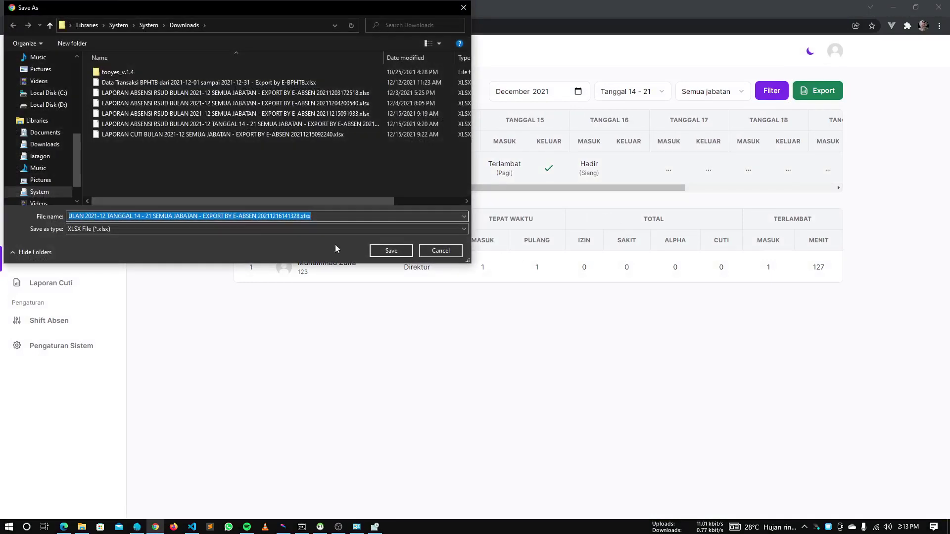
{"action": "left_click", "coordinate": [394, 251]}
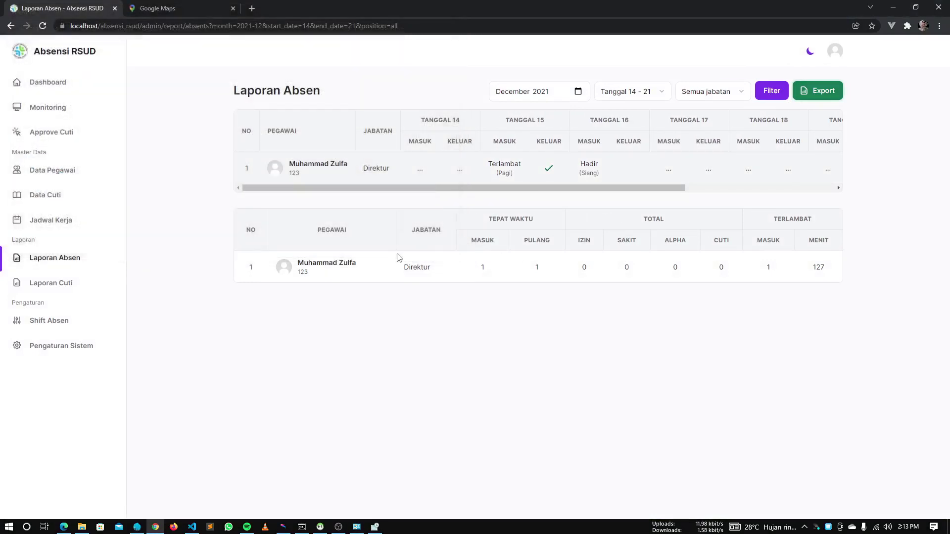
Load the earlier report spreadsheet in a new browser tab
{"action": "left_click", "coordinate": [252, 8]}
{"action": "type", "text": "goo"}
{"action": "key", "text": "Up"}
{"action": "key", "text": "Return"}
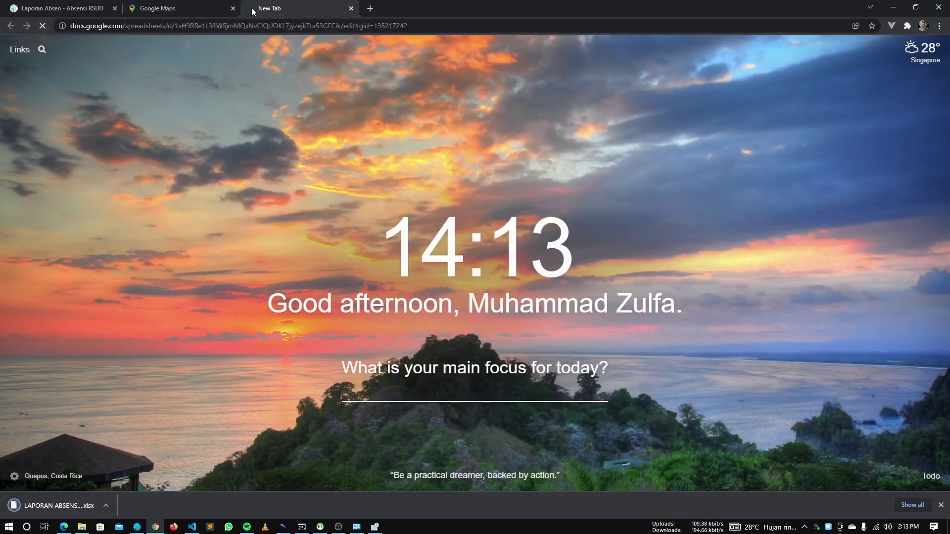
{"action": "key", "text": "alt+Tab"}
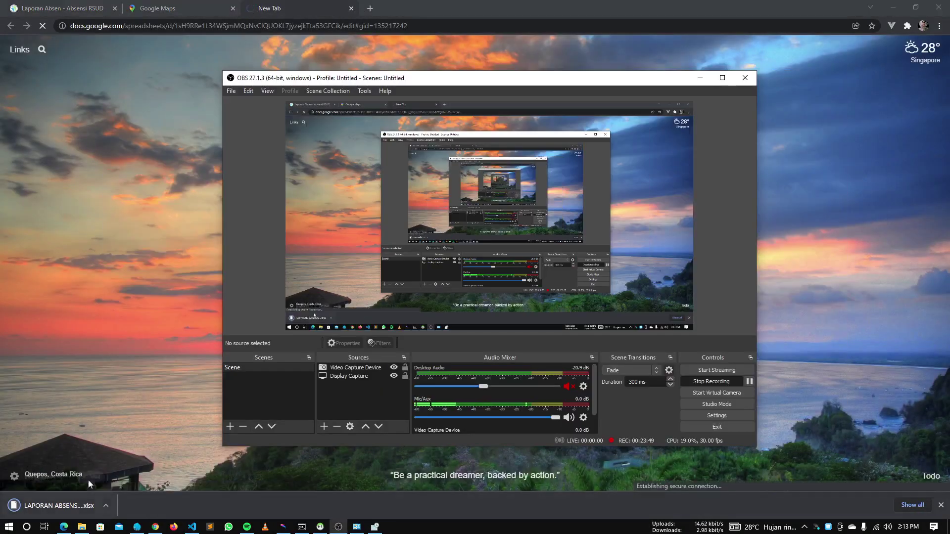
{"action": "left_click", "coordinate": [88, 480]}
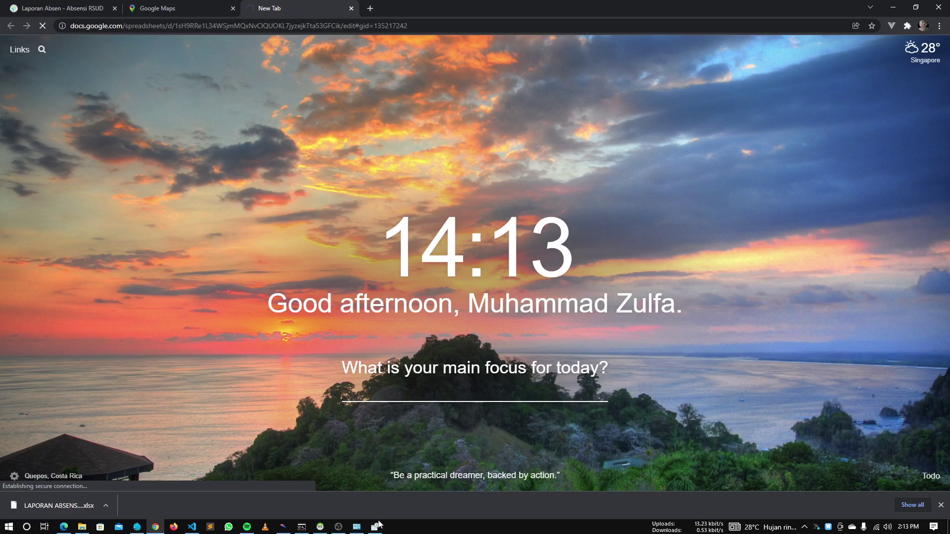
Set the system date to 15 December 2021 and the time to 10:13 AM
{"action": "left_click", "coordinate": [169, 128]}
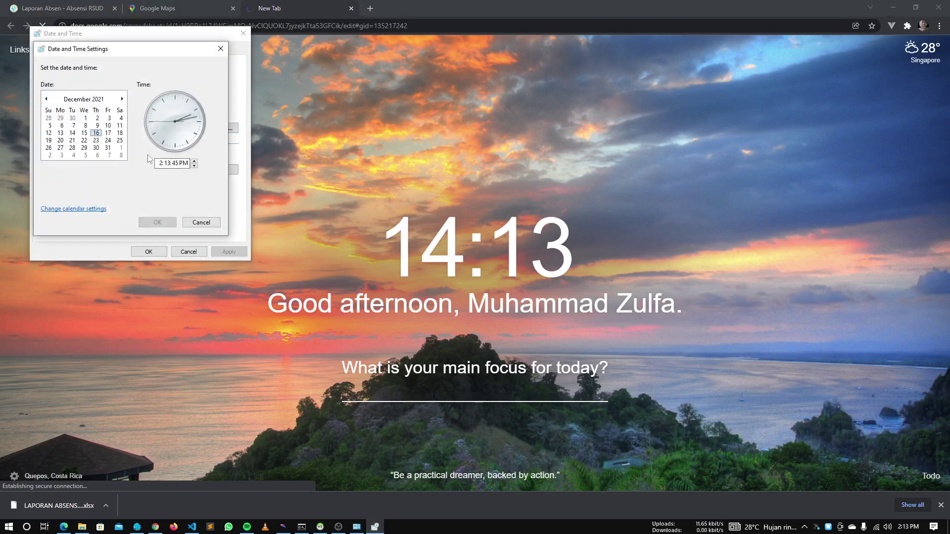
{"action": "left_click", "coordinate": [83, 133]}
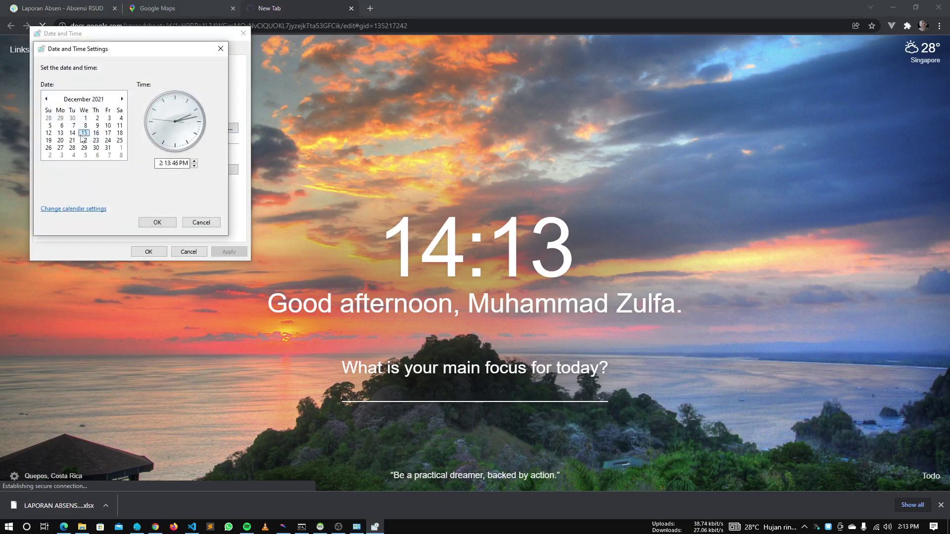
{"action": "left_click", "coordinate": [159, 164]}
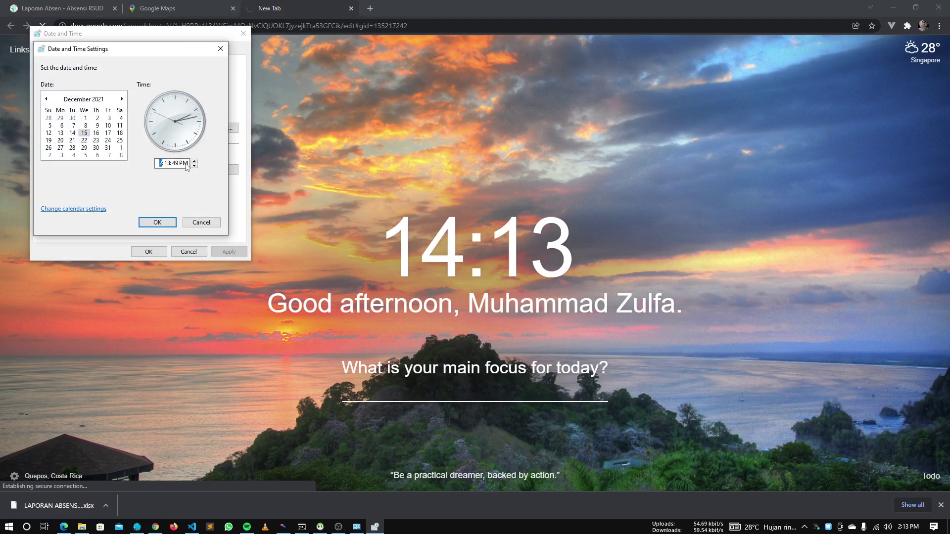
{"action": "type", "text": "10"}
{"action": "type", "text": "a"}
{"action": "left_click", "coordinate": [157, 222]}
{"action": "left_click", "coordinate": [148, 251]}
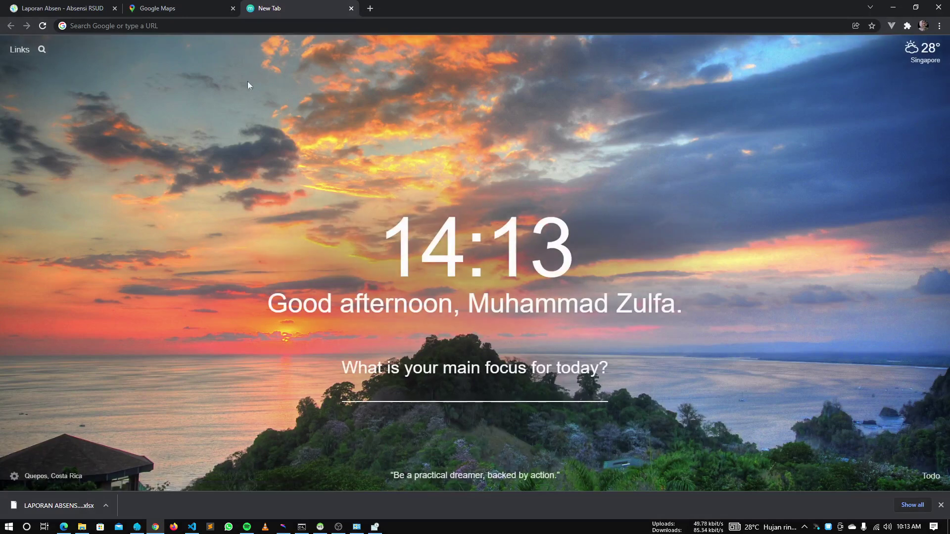
Reopen the earlier LAPORAN ABSENSI spreadsheet from the address bar suggestions
{"action": "left_click", "coordinate": [228, 27]}
{"action": "type", "text": "github.com/muhammadzulfa"}
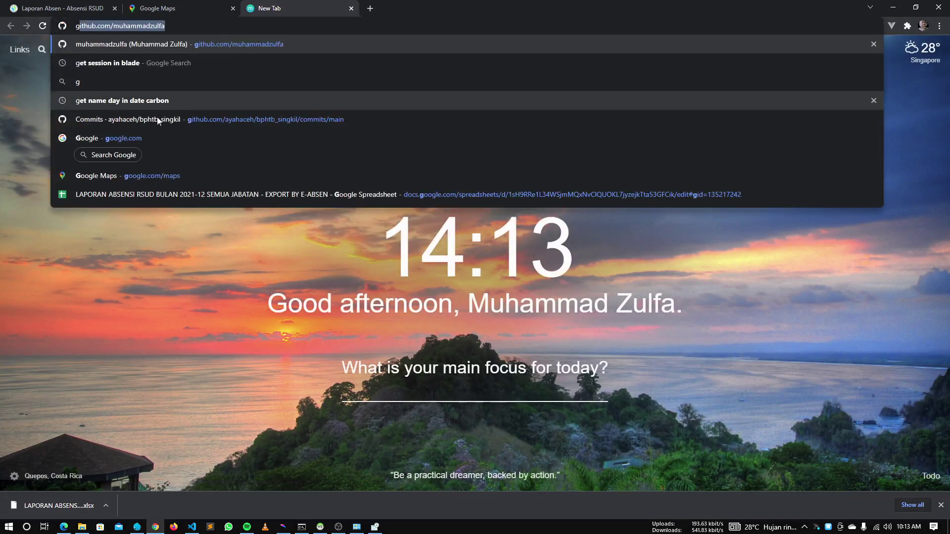
{"action": "left_click", "coordinate": [129, 194]}
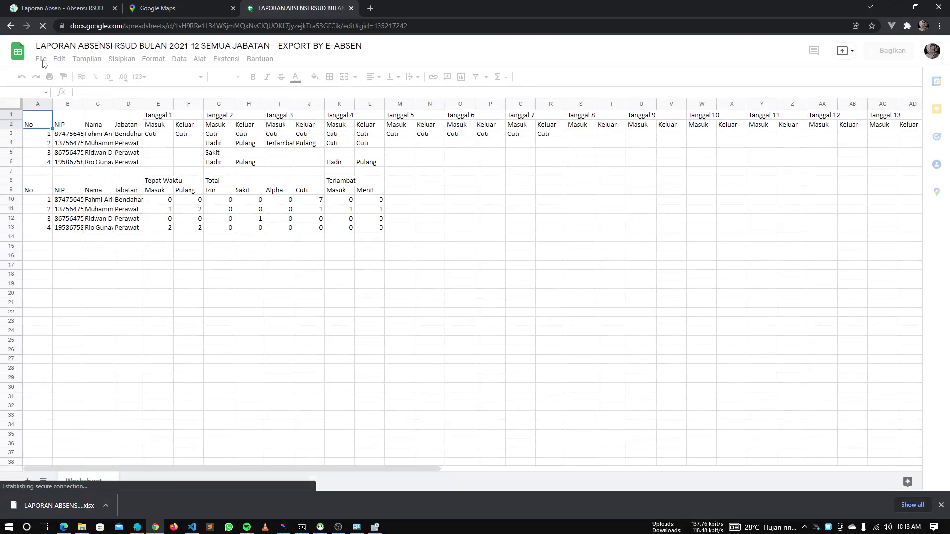
Upload the downloaded 14–21 December xlsx report through File > Buka > Upload
{"action": "left_click", "coordinate": [41, 60]}
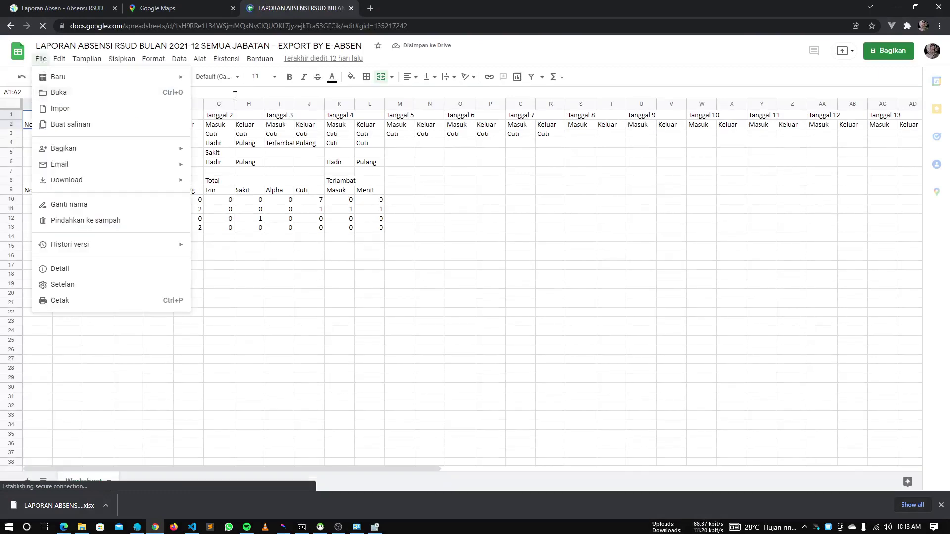
{"action": "left_click", "coordinate": [159, 93]}
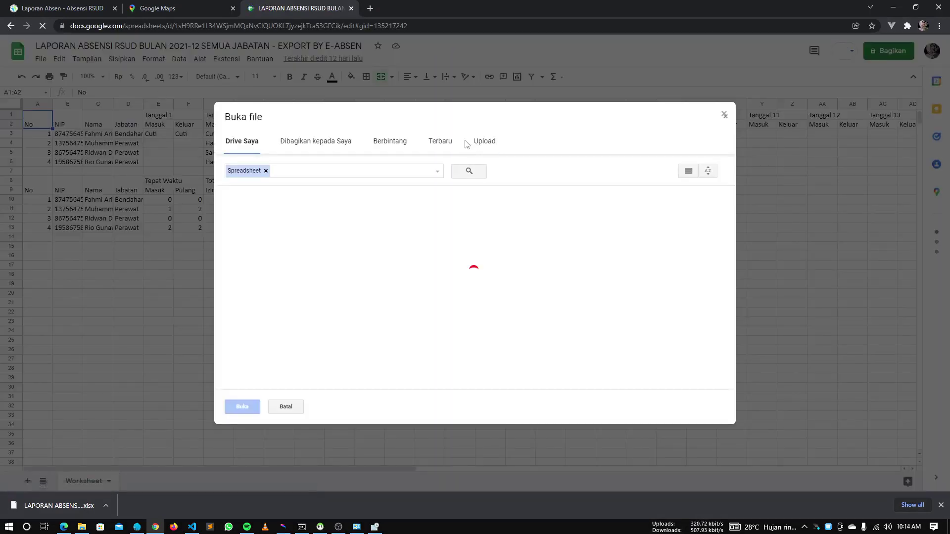
{"action": "left_click", "coordinate": [483, 141]}
{"action": "left_click_drag", "start_coordinate": [54, 505], "coordinate": [421, 347]}
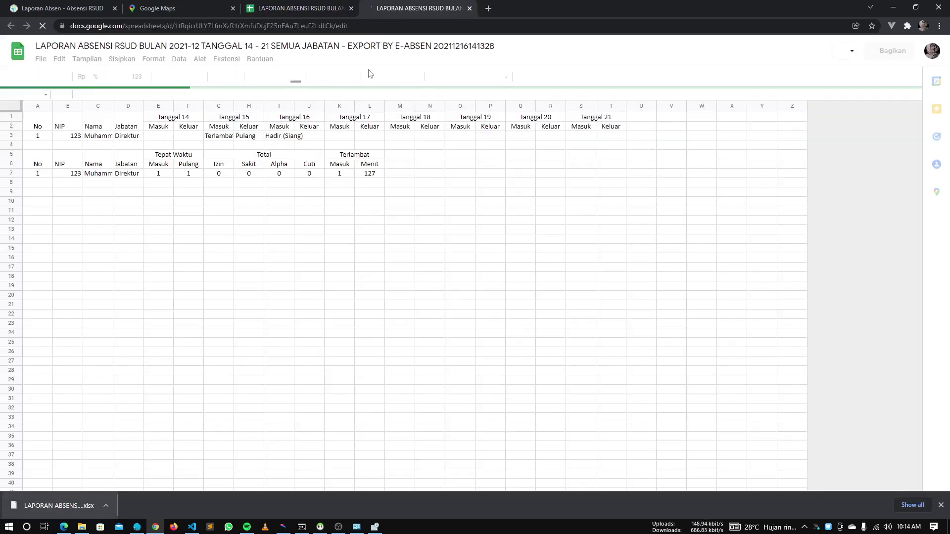
Close the earlier report's tab and put all-cell borders on the daily and summary tables
{"action": "left_click", "coordinate": [350, 8]}
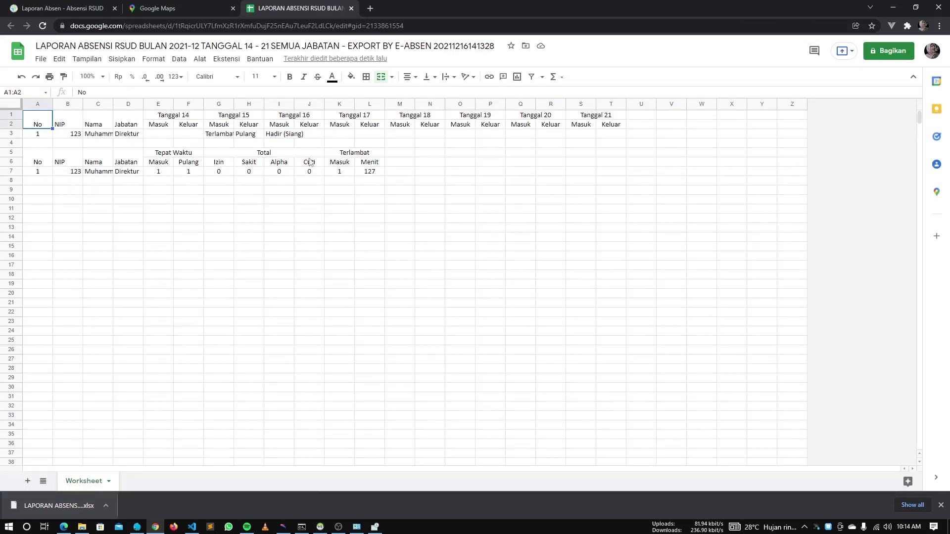
{"action": "left_click_drag", "start_coordinate": [43, 119], "coordinate": [614, 136]}
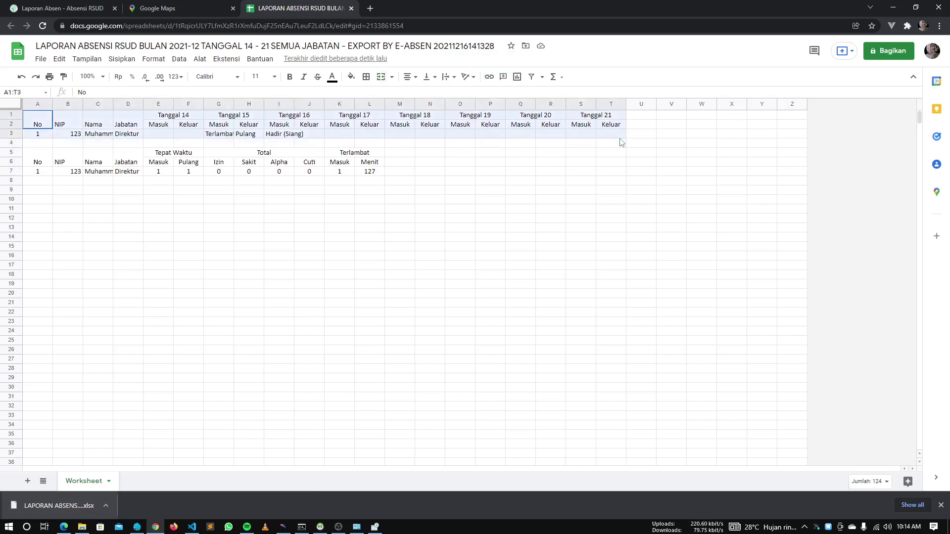
{"action": "left_click", "coordinate": [369, 82]}
{"action": "left_click", "coordinate": [368, 94]}
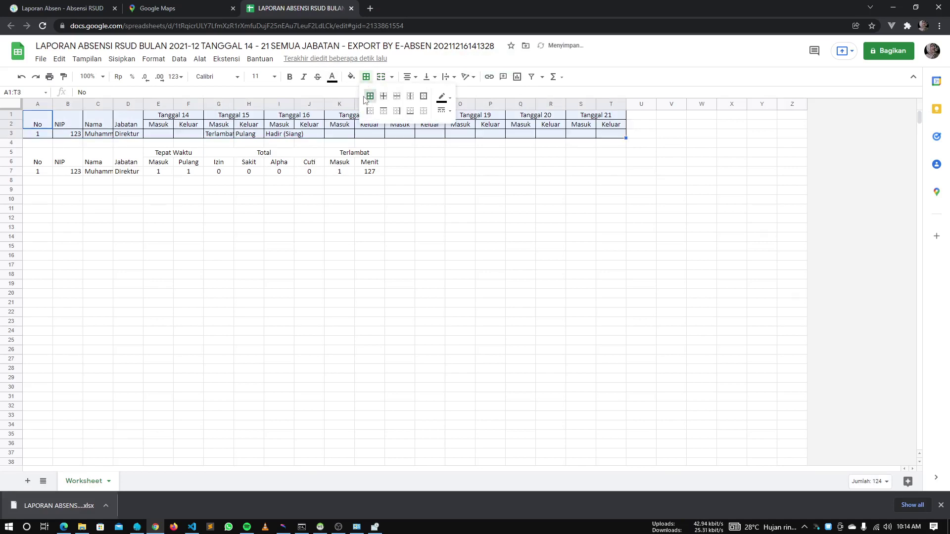
{"action": "left_click", "coordinate": [397, 319]}
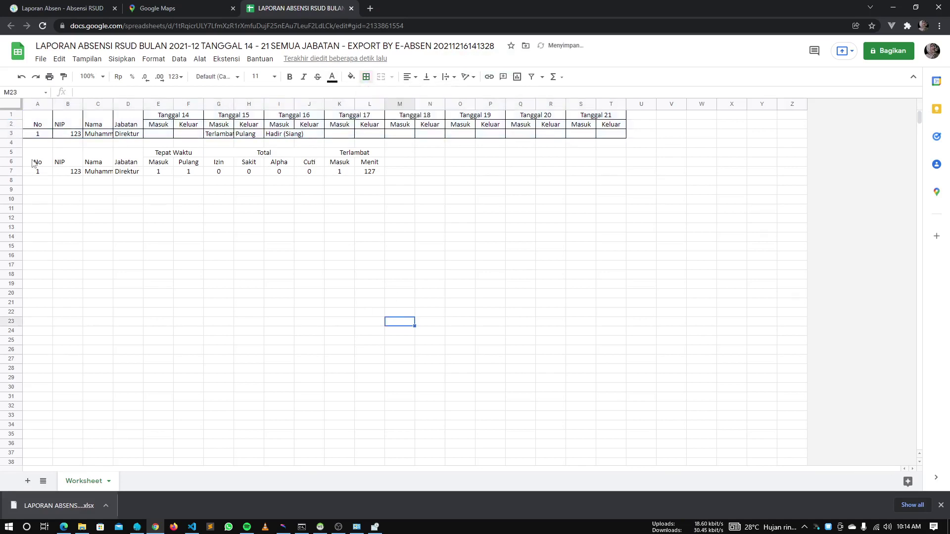
{"action": "left_click_drag", "start_coordinate": [37, 161], "coordinate": [372, 176]}
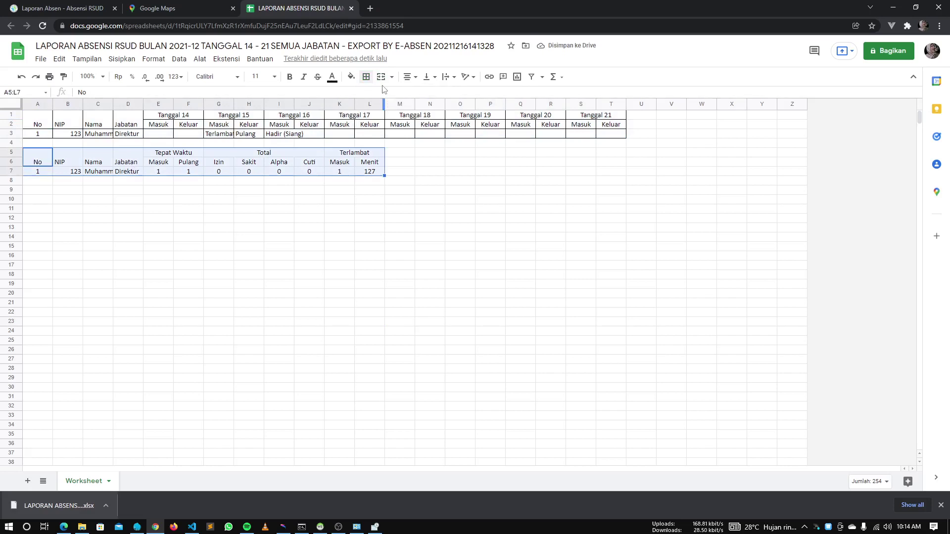
{"action": "left_click", "coordinate": [365, 77]}
{"action": "left_click", "coordinate": [367, 94]}
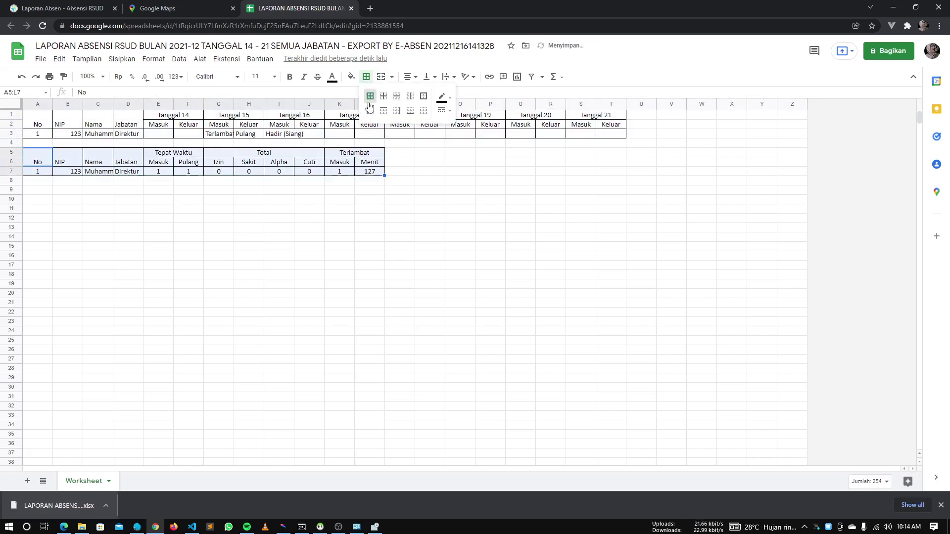
{"action": "left_click", "coordinate": [444, 331]}
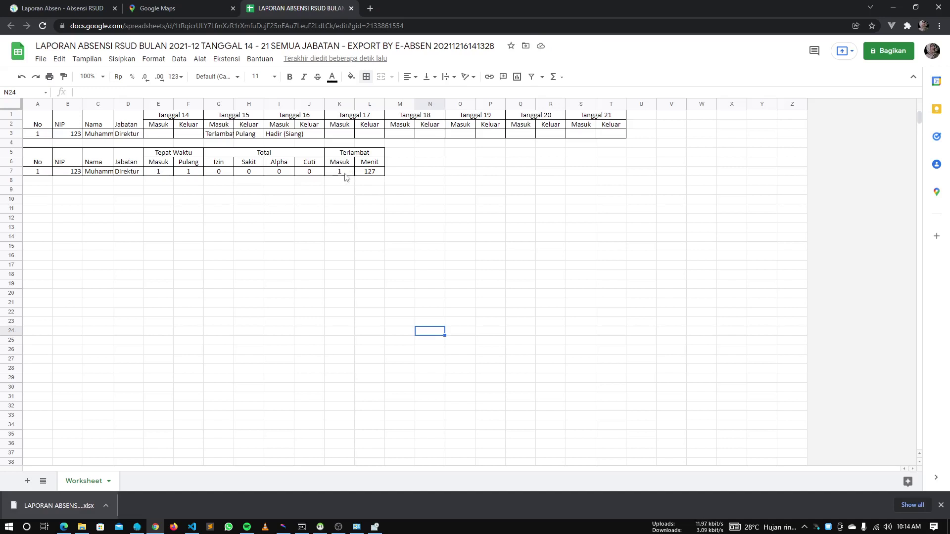
Check the late count in K7, the minutes in L7 and daily entries, then return to Laporan Absen
{"action": "left_click", "coordinate": [346, 177]}
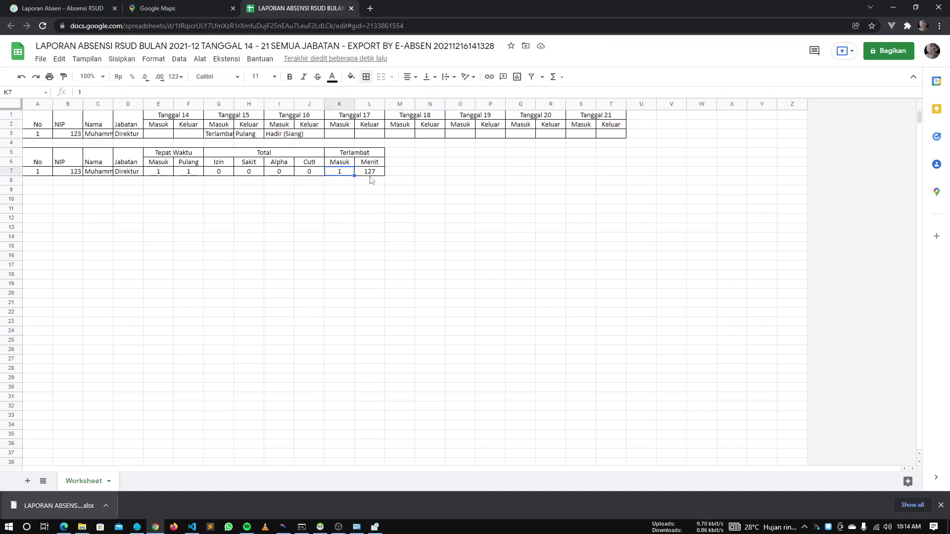
{"action": "left_click", "coordinate": [373, 173]}
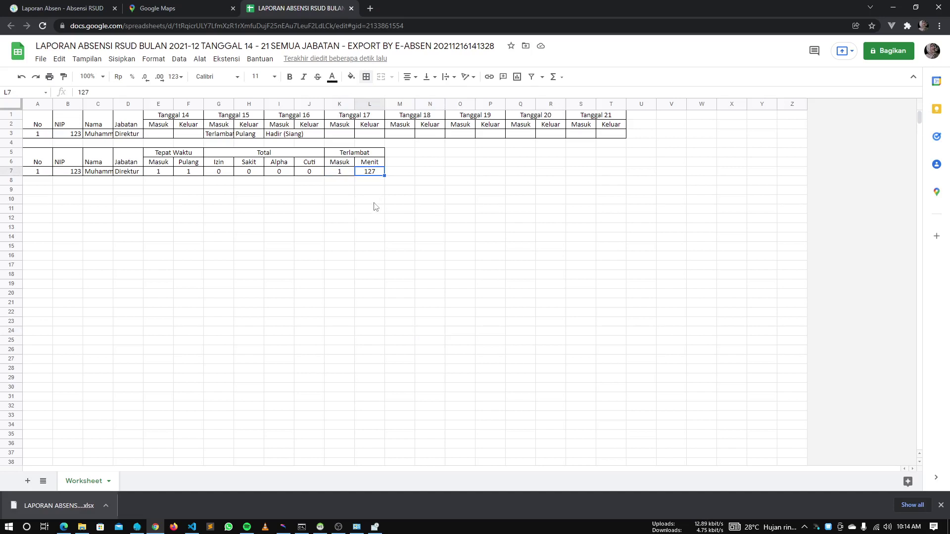
{"action": "left_click", "coordinate": [455, 257]}
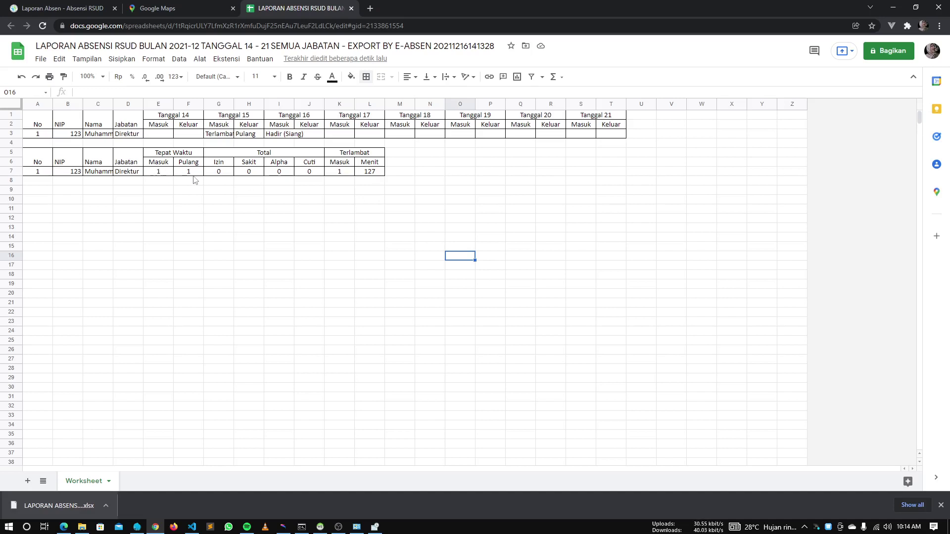
{"action": "left_click", "coordinate": [292, 137]}
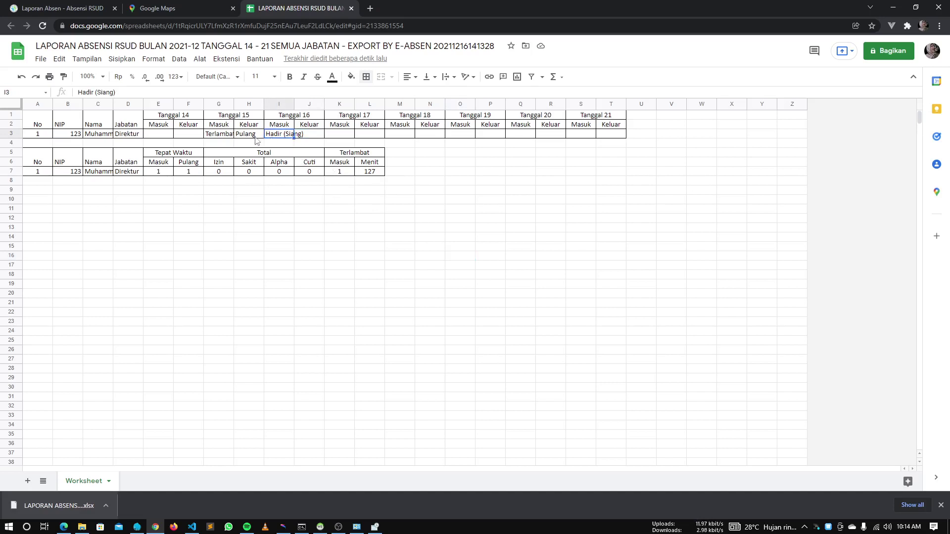
{"action": "left_click", "coordinate": [255, 137]}
{"action": "left_click", "coordinate": [249, 181]}
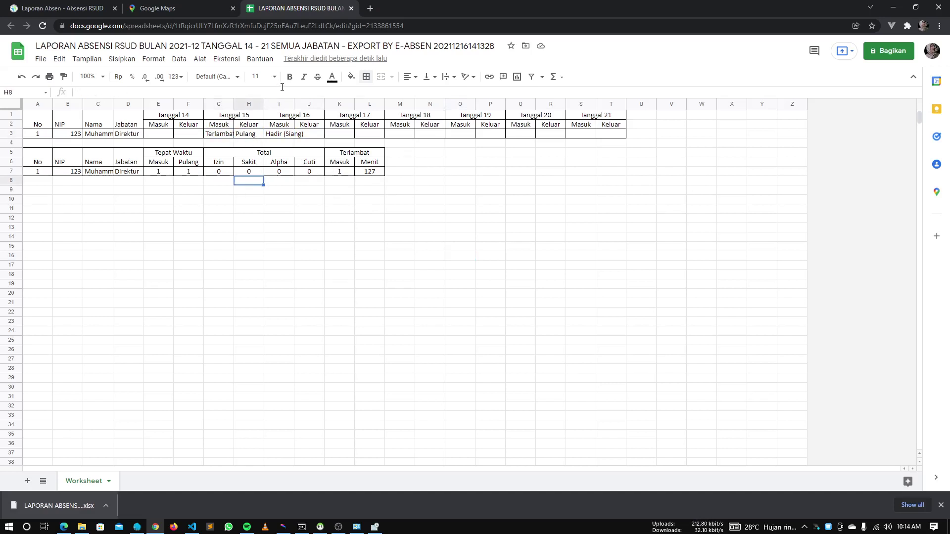
{"action": "left_click", "coordinate": [221, 293]}
{"action": "left_click", "coordinate": [409, 379]}
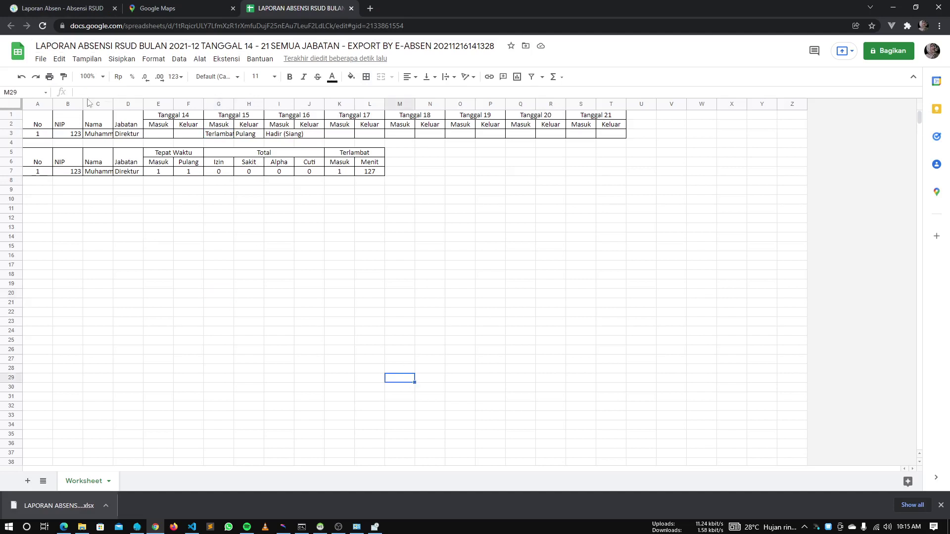
{"action": "left_click", "coordinate": [28, 11]}
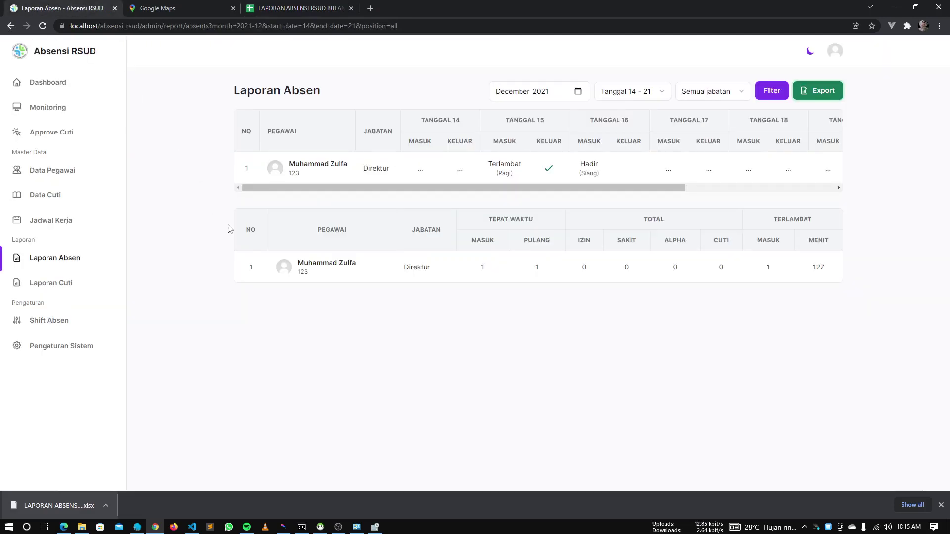
Return to Chrome and log out of the administrator account from the avatar menu
{"action": "left_click", "coordinate": [438, 342]}
{"action": "key", "text": "alt+Tab"}
{"action": "key", "text": "alt+Tab"}
{"action": "key", "text": "alt+Tab"}
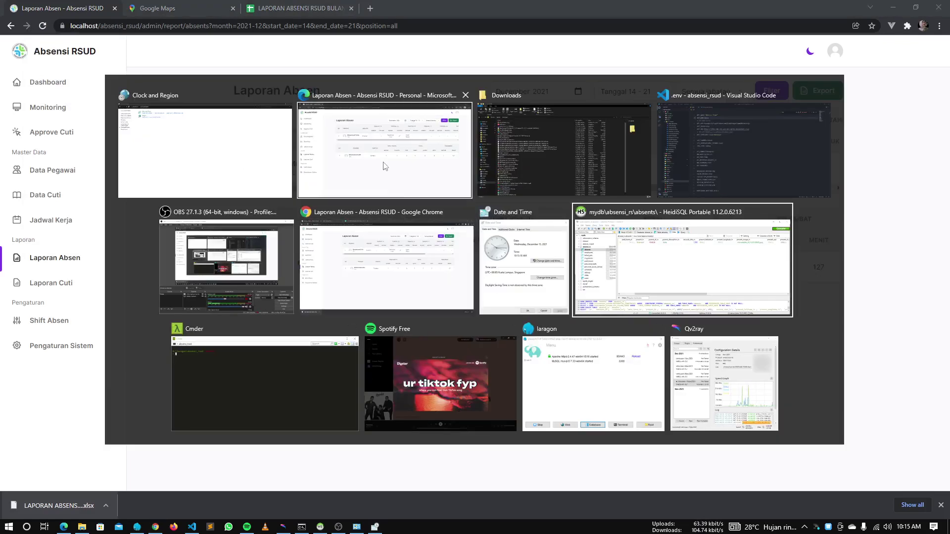
{"action": "left_click", "coordinate": [347, 267]}
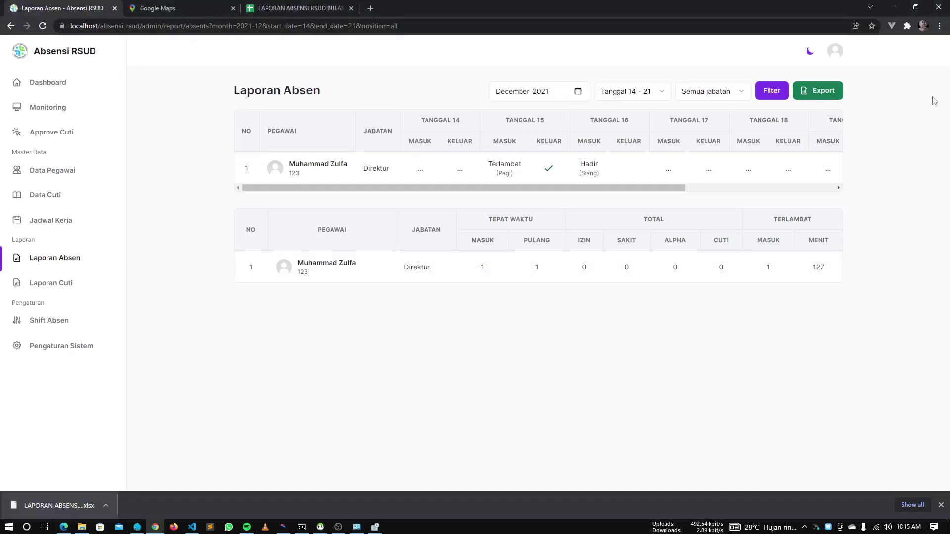
{"action": "left_click", "coordinate": [836, 52]}
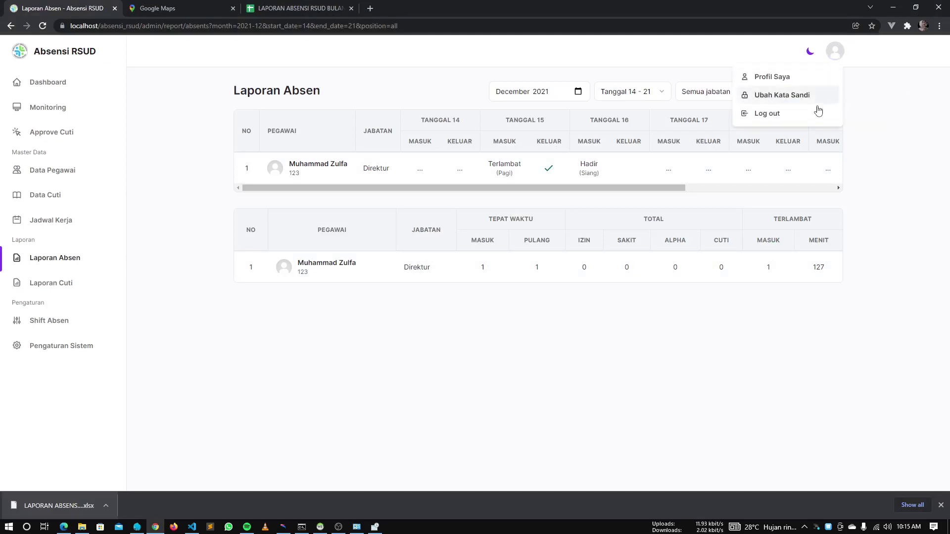
{"action": "left_click", "coordinate": [813, 116]}
{"action": "left_click", "coordinate": [410, 287]}
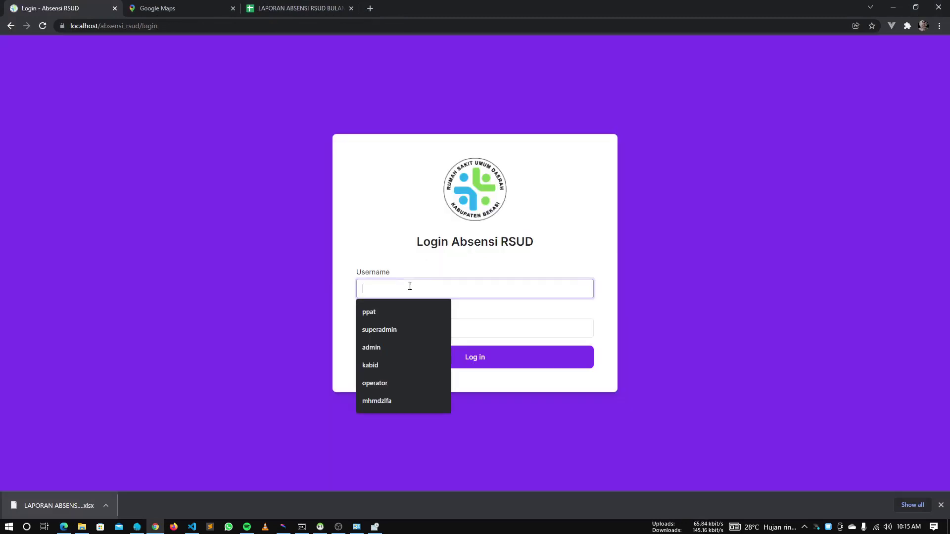
Switch the page to mobile view and log in with the employee's username and password
{"action": "right_click", "coordinate": [255, 247]}
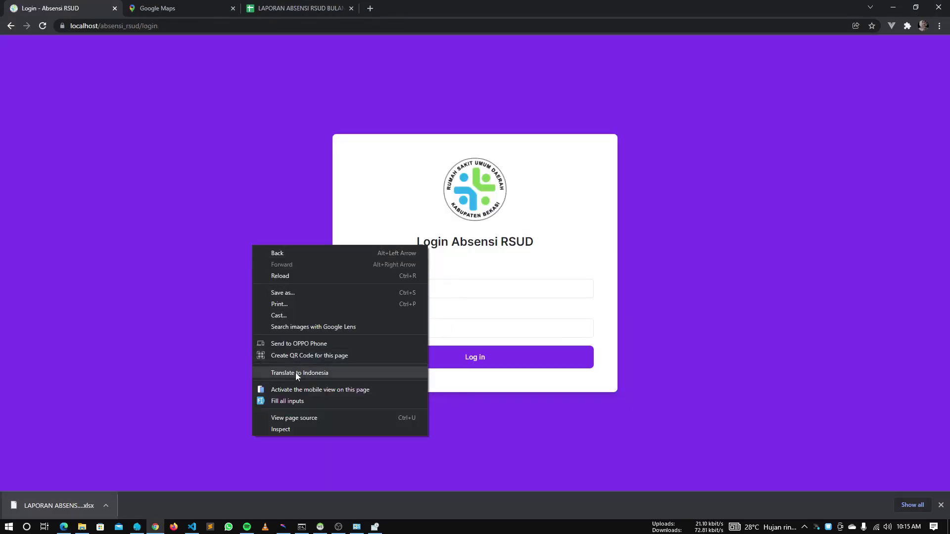
{"action": "left_click", "coordinate": [299, 388]}
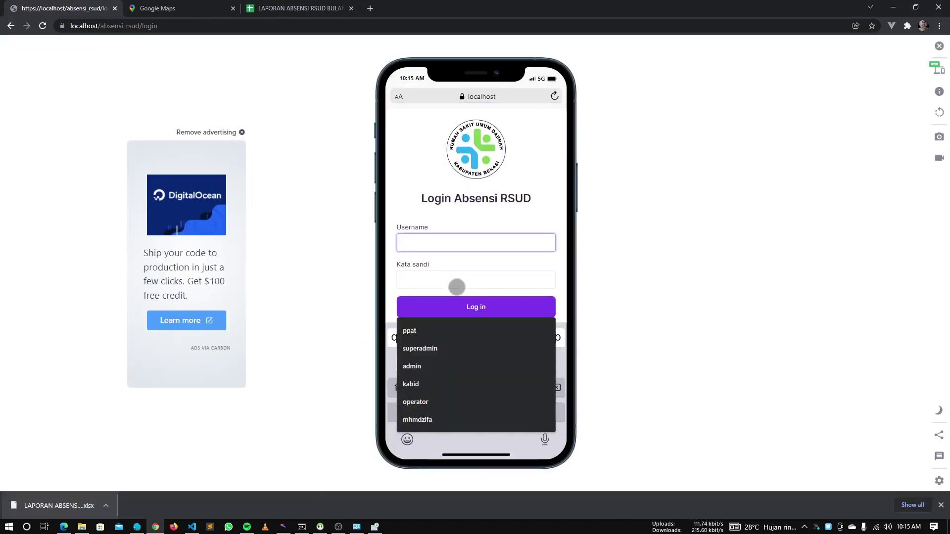
{"action": "type", "text": "mhm"}
{"action": "left_click", "coordinate": [457, 287]}
{"action": "left_click", "coordinate": [456, 280]}
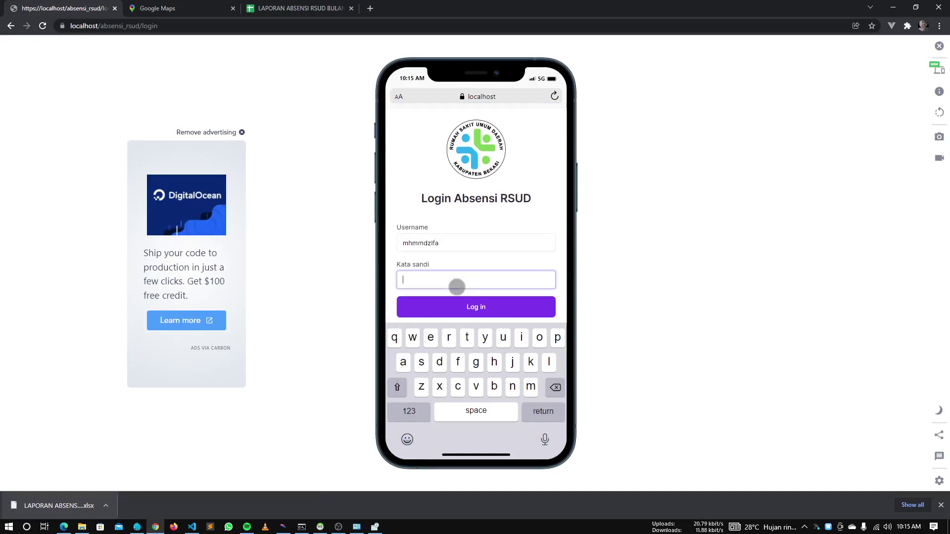
{"action": "type", "text": "12345678"}
{"action": "key", "text": "Return"}
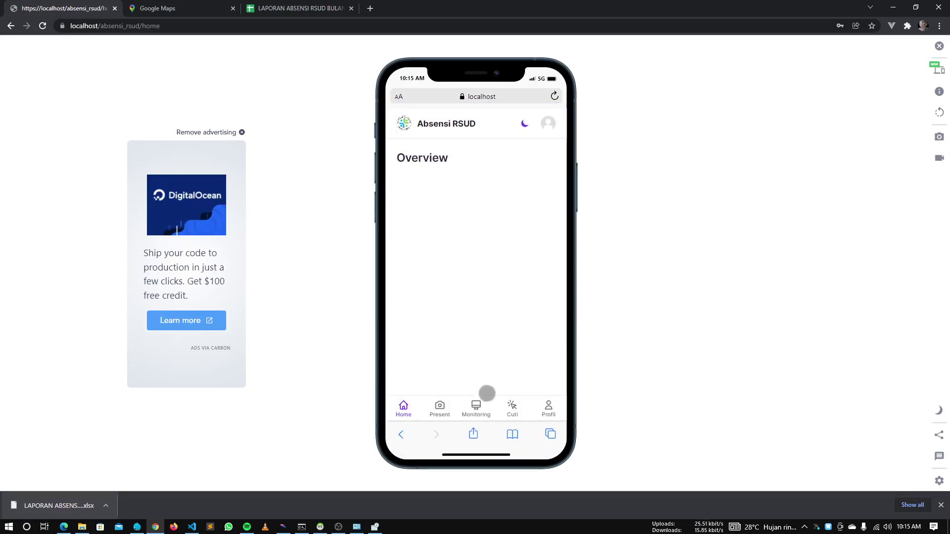
Fill the Cuti form with reason 'Nikah lagi', starting 18 and ending 25 December 2021
{"action": "left_click", "coordinate": [511, 407]}
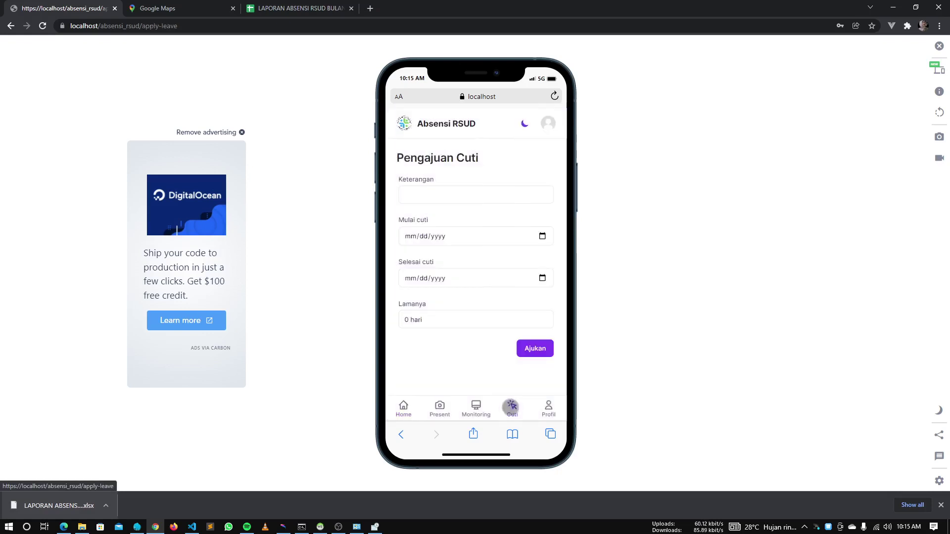
{"action": "left_click", "coordinate": [440, 196]}
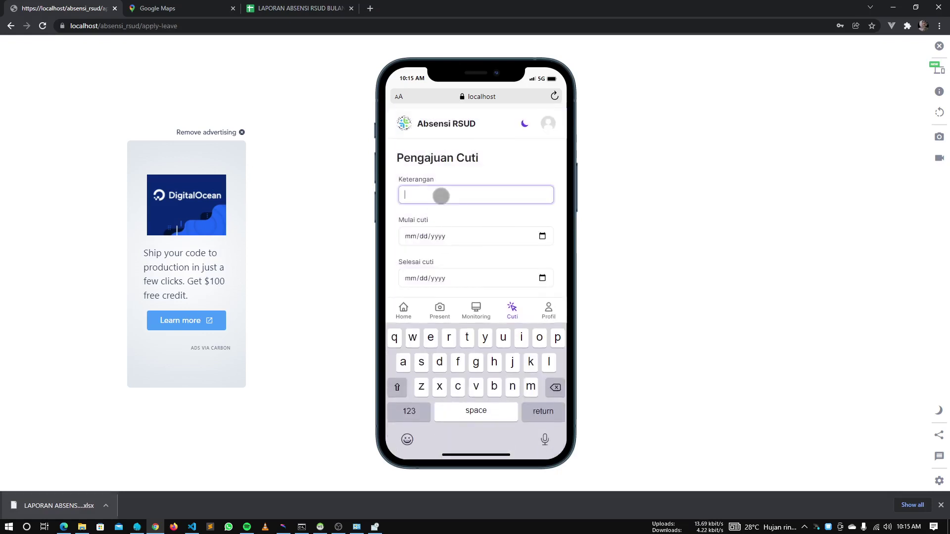
{"action": "type", "text": "Nikah lagi"}
{"action": "key", "text": "Tab"}
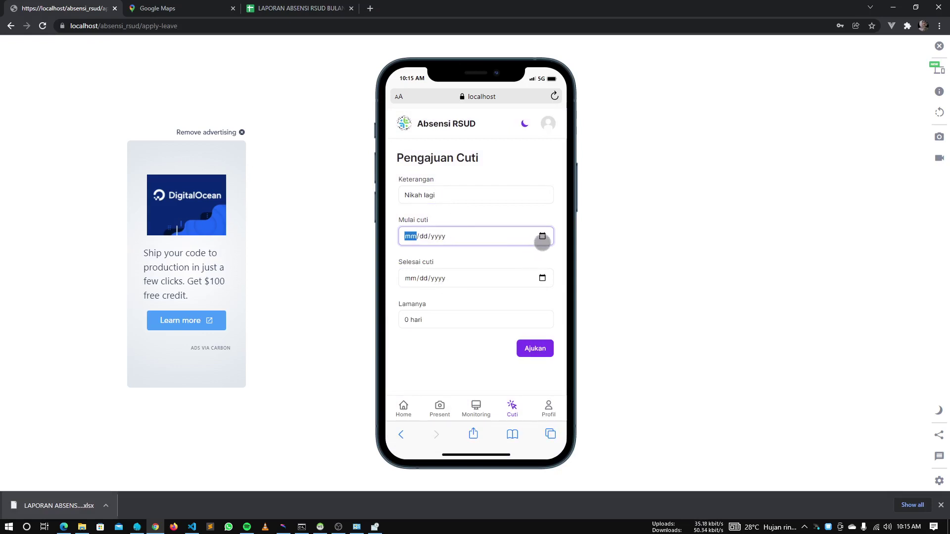
{"action": "left_click", "coordinate": [542, 237]}
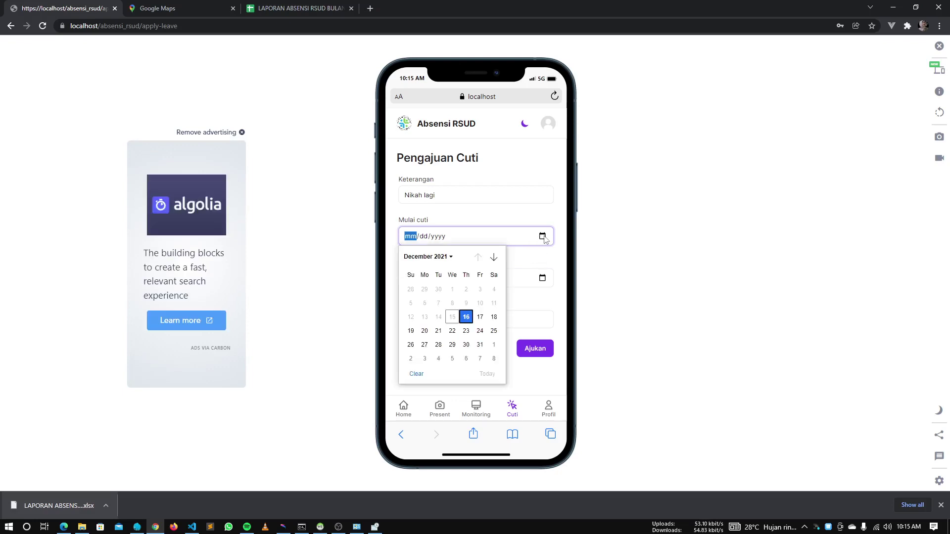
{"action": "left_click", "coordinate": [467, 317]}
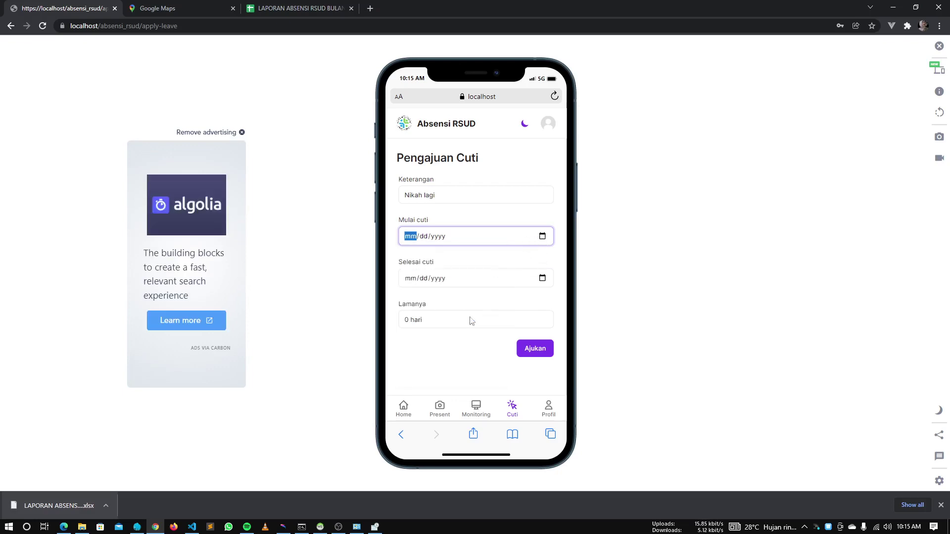
{"action": "left_click", "coordinate": [542, 237]}
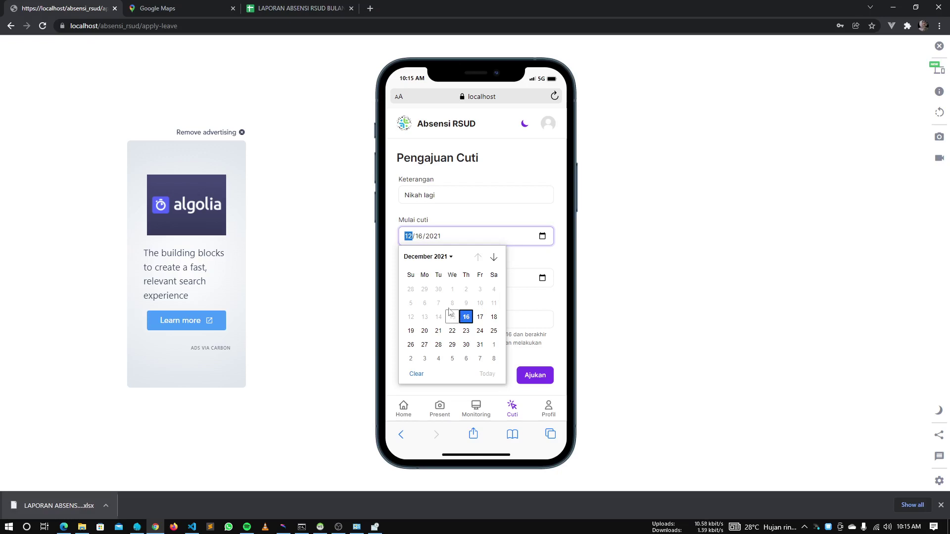
{"action": "left_click", "coordinate": [494, 317]}
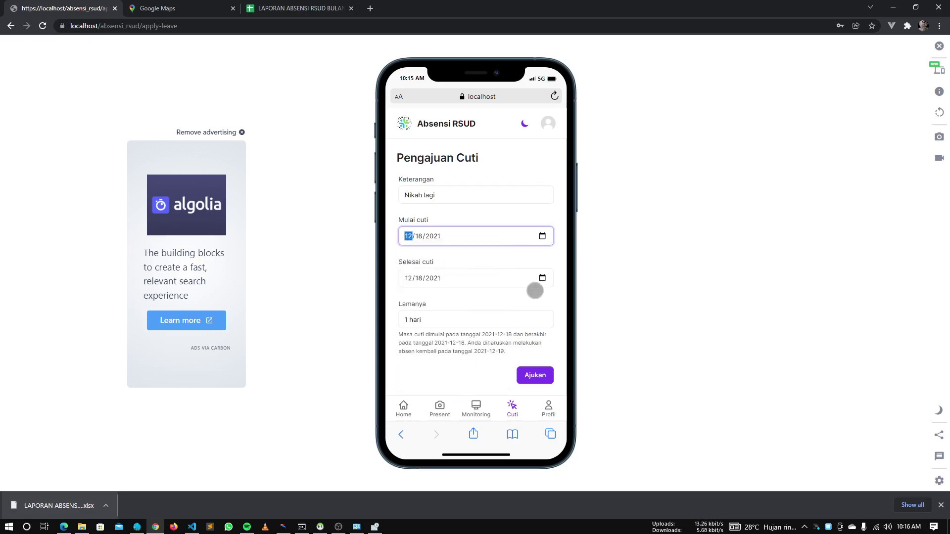
{"action": "left_click", "coordinate": [547, 283]}
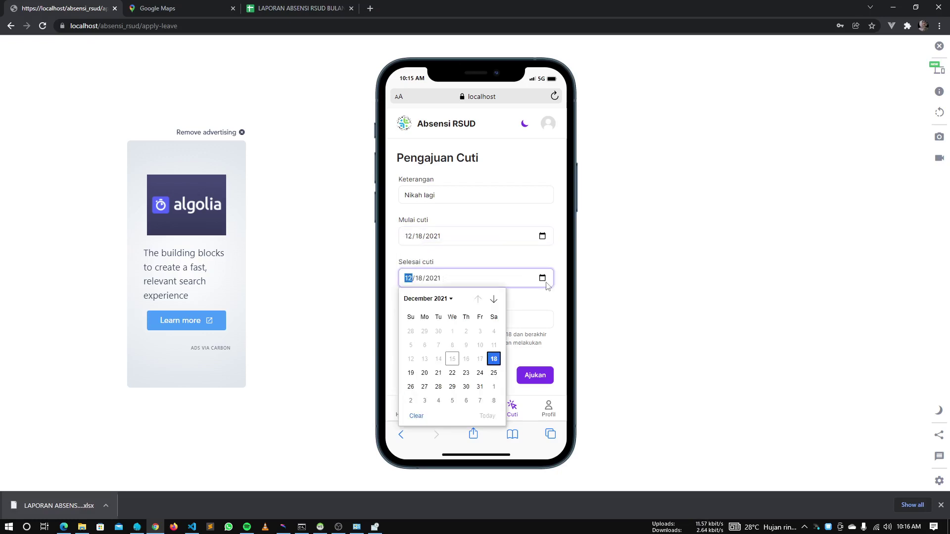
{"action": "left_click", "coordinate": [496, 374]}
{"action": "left_click", "coordinate": [458, 375]}
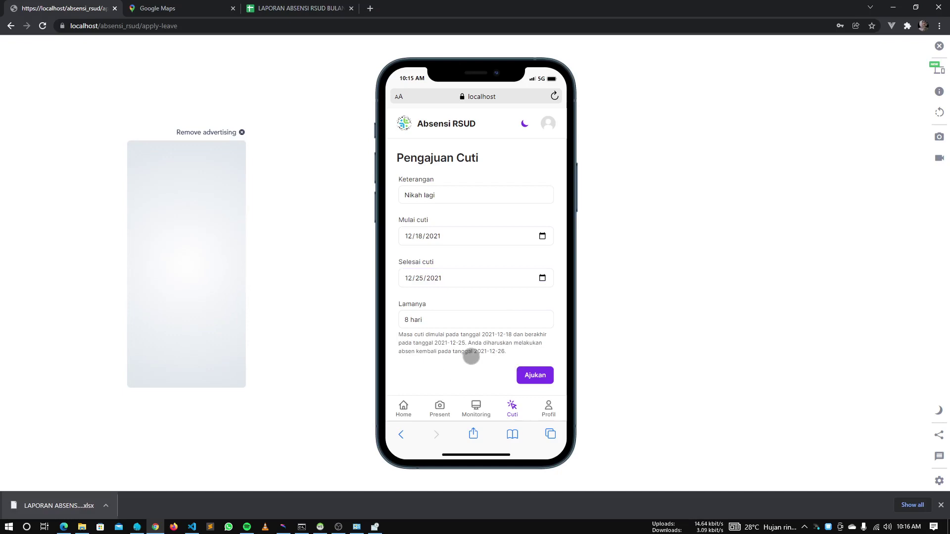
Submit the leave request and acknowledge the success message
{"action": "scroll", "coordinate": [473, 354], "scroll_direction": "down", "scroll_amount": 1}
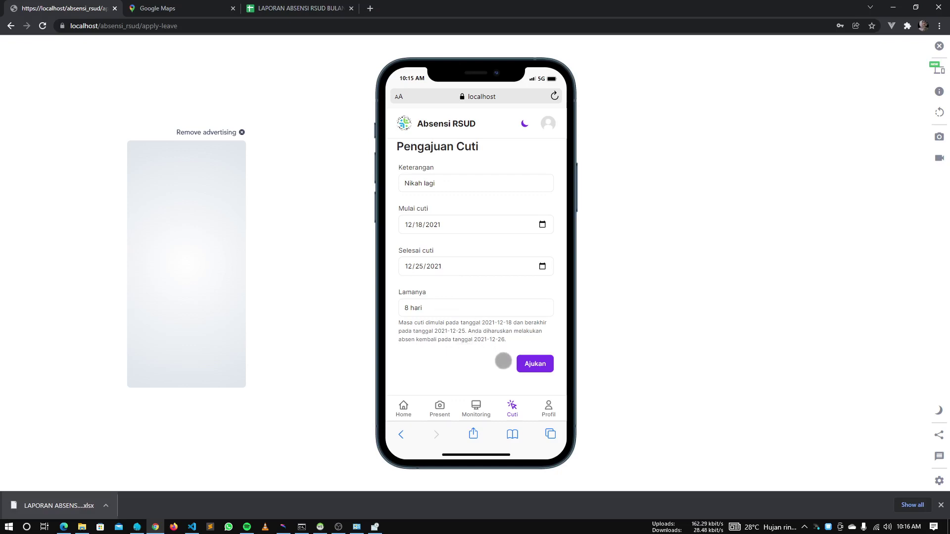
{"action": "left_click", "coordinate": [517, 360]}
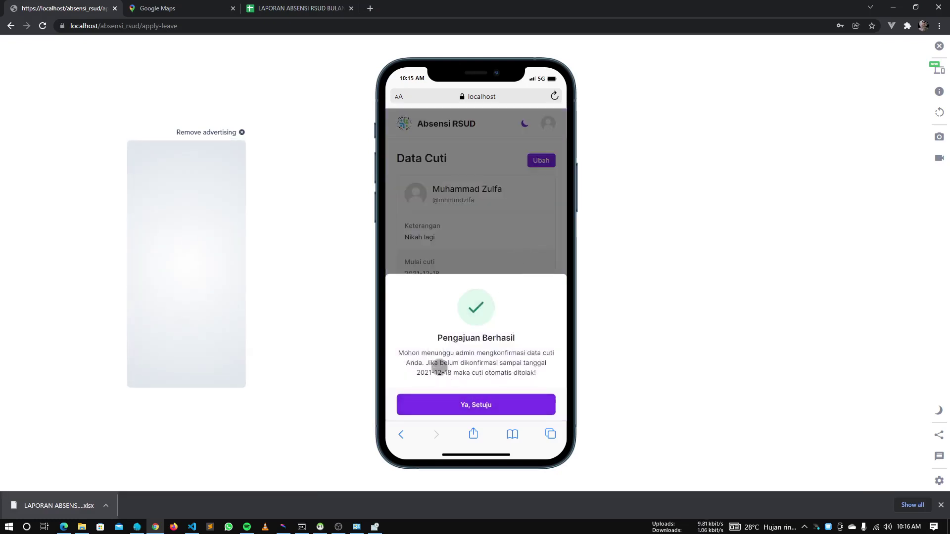
{"action": "left_click", "coordinate": [462, 404]}
{"action": "scroll", "coordinate": [453, 309], "scroll_direction": "down", "scroll_amount": 3}
{"action": "scroll", "coordinate": [450, 308], "scroll_direction": "up", "scroll_amount": 2}
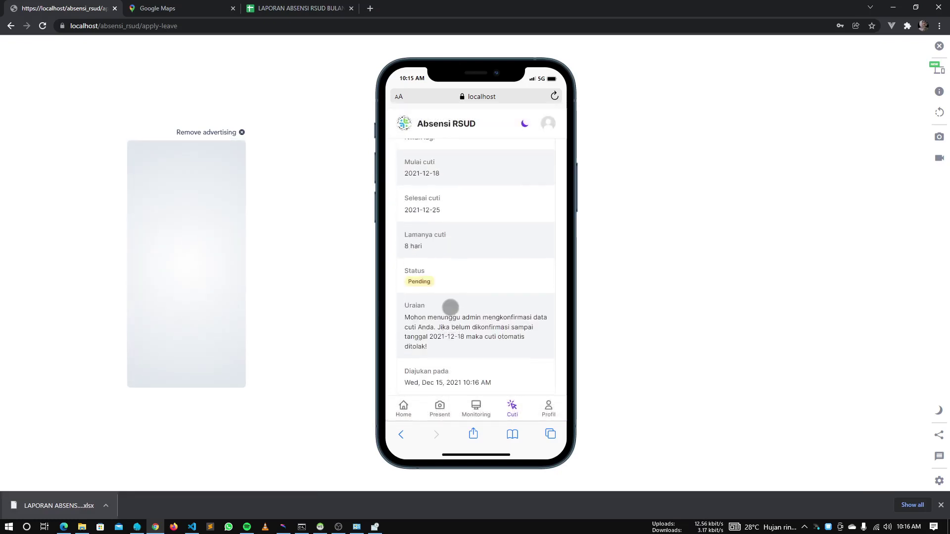
{"action": "scroll", "coordinate": [449, 306], "scroll_direction": "down", "scroll_amount": 2}
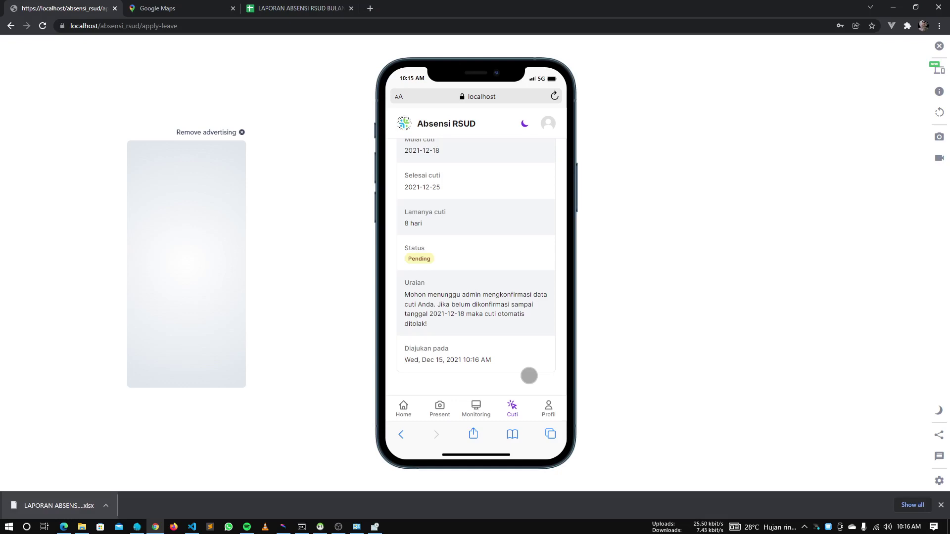
Edit the leave request's end date to 26 December 2021
{"action": "scroll", "coordinate": [510, 354], "scroll_direction": "up", "scroll_amount": 3}
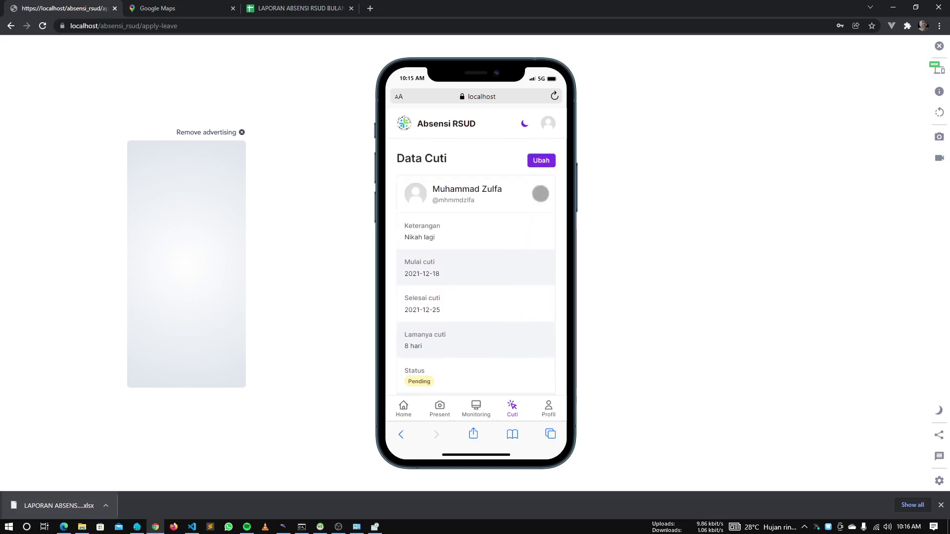
{"action": "left_click", "coordinate": [543, 160]}
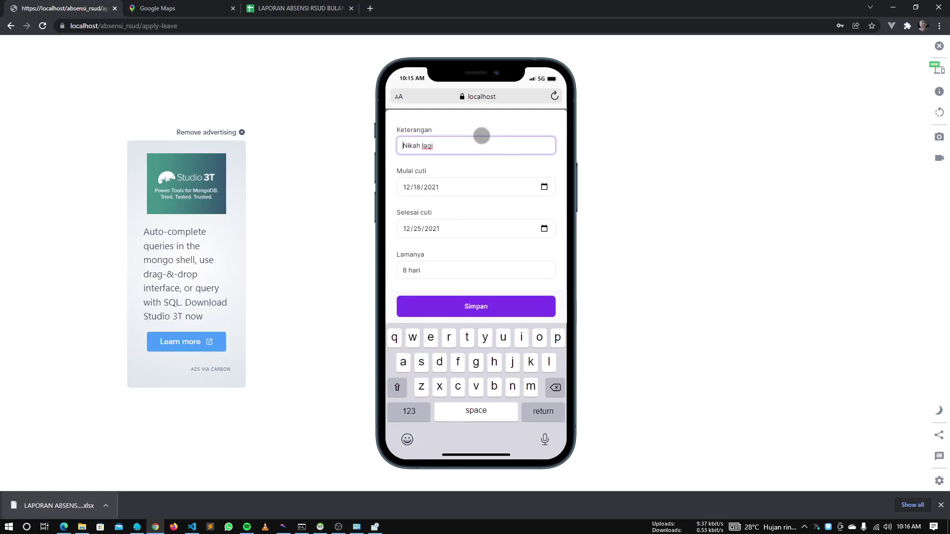
{"action": "left_click", "coordinate": [548, 230]}
{"action": "left_click", "coordinate": [544, 328]}
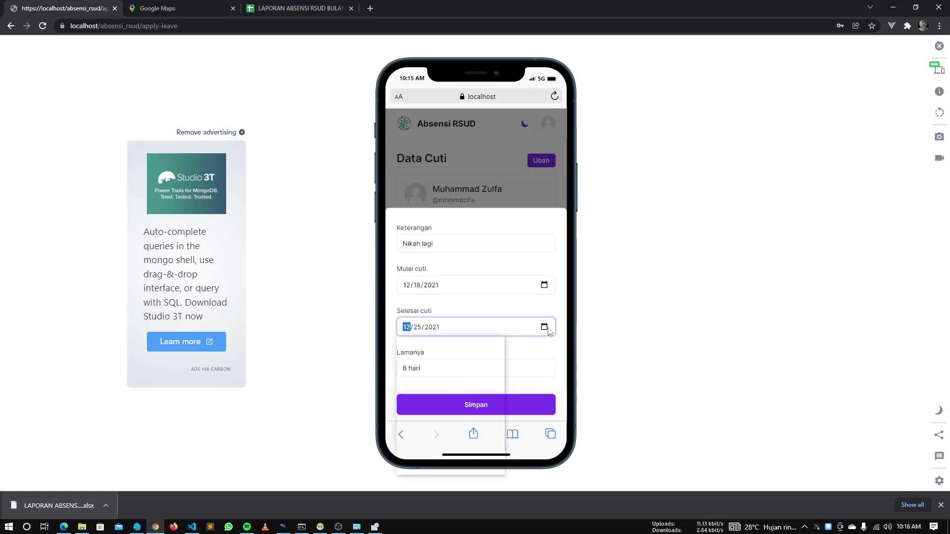
{"action": "left_click", "coordinate": [479, 421]}
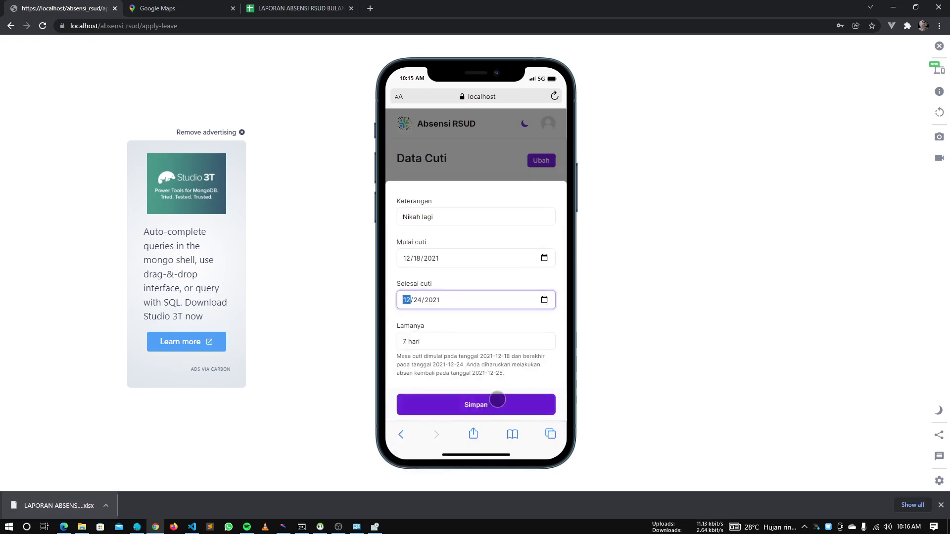
{"action": "left_click", "coordinate": [544, 300]}
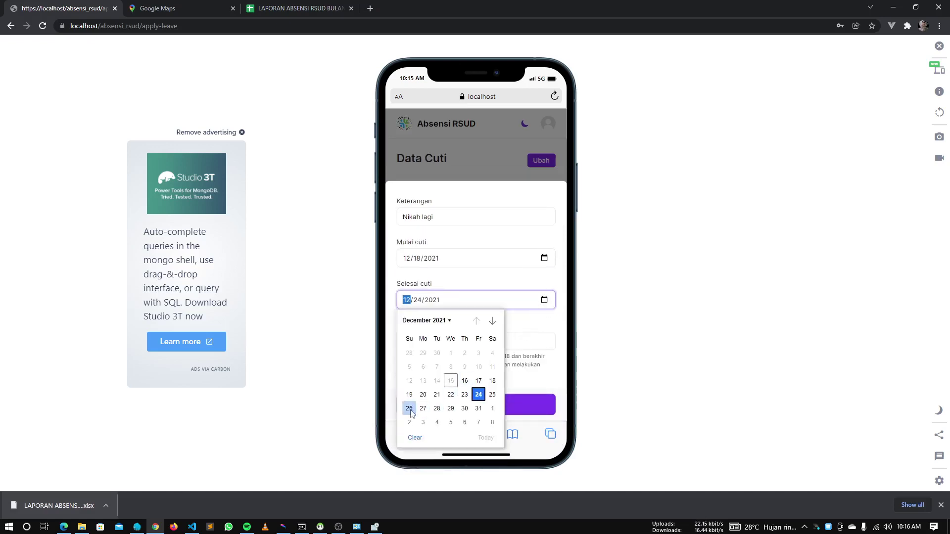
{"action": "left_click", "coordinate": [410, 410]}
Save the edited request, confirm, and check its Status remains Pending
{"action": "left_click", "coordinate": [499, 402]}
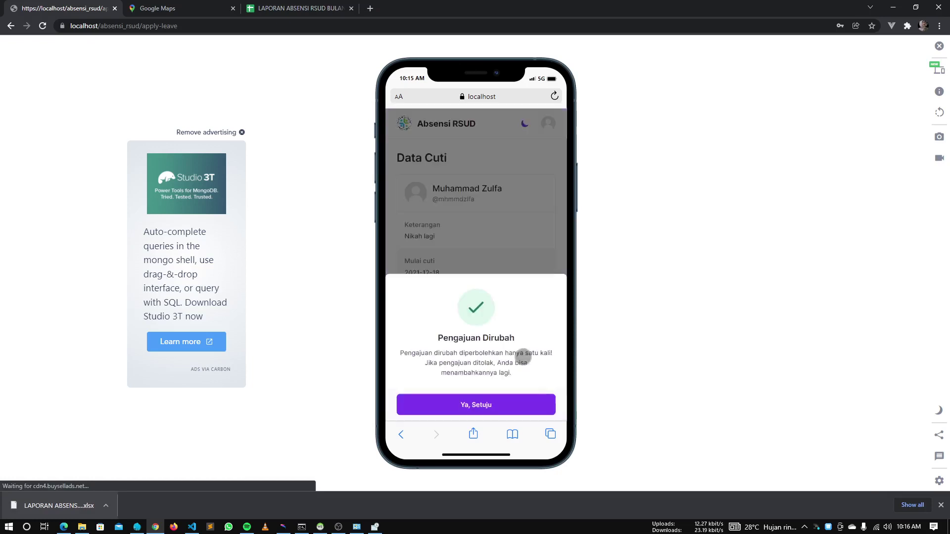
{"action": "left_click", "coordinate": [510, 403]}
{"action": "scroll", "coordinate": [485, 307], "scroll_direction": "down", "scroll_amount": 3}
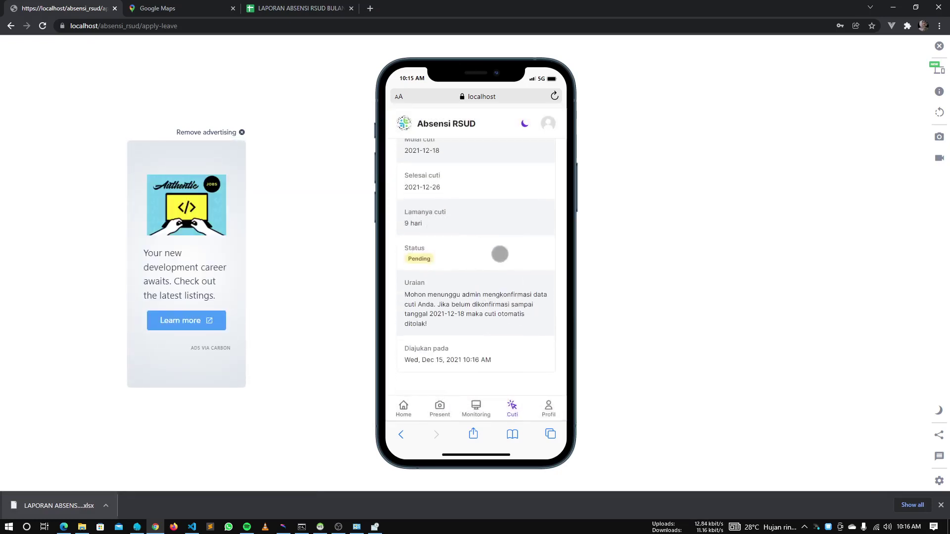
{"action": "scroll", "coordinate": [500, 255], "scroll_direction": "up", "scroll_amount": 5}
{"action": "scroll", "coordinate": [499, 257], "scroll_direction": "down", "scroll_amount": 5}
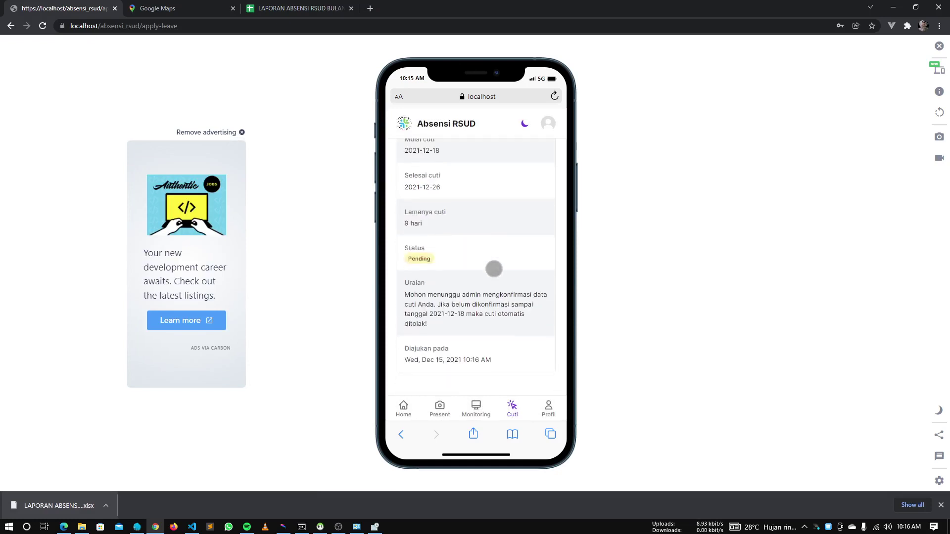
{"action": "key", "text": "alt+Tab"}
In the admin window, accept the Nikah lagi leave request under Approve Cuti
{"action": "left_click", "coordinate": [431, 270]}
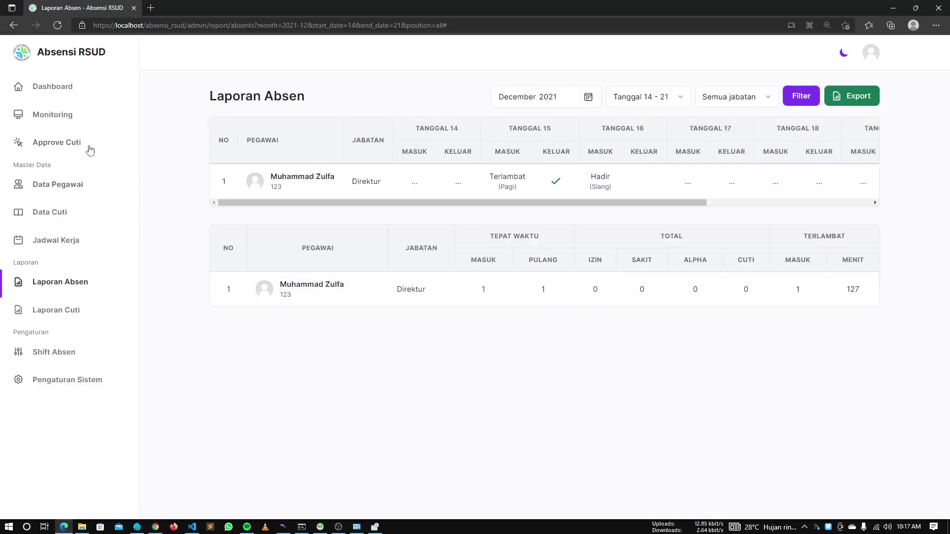
{"action": "left_click", "coordinate": [69, 143]}
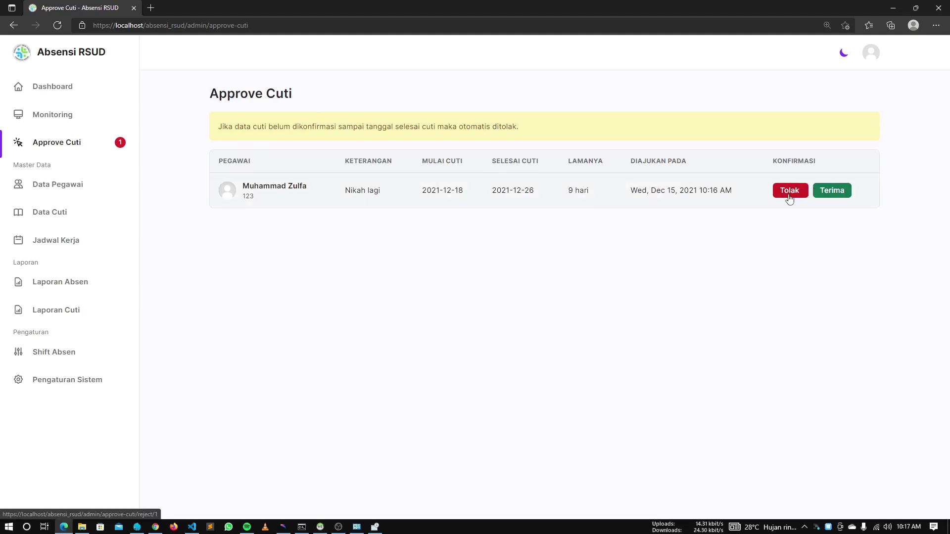
{"action": "left_click", "coordinate": [830, 196]}
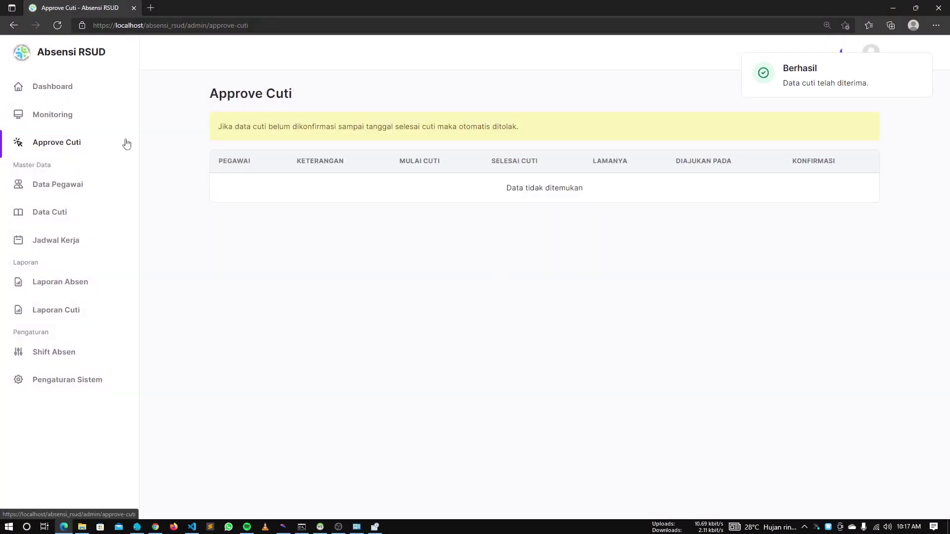
Filter the attendance monitoring table to Tanggal 1 - 31
{"action": "left_click", "coordinate": [74, 116]}
{"action": "scroll", "coordinate": [584, 198], "scroll_direction": "right", "scroll_amount": 3}
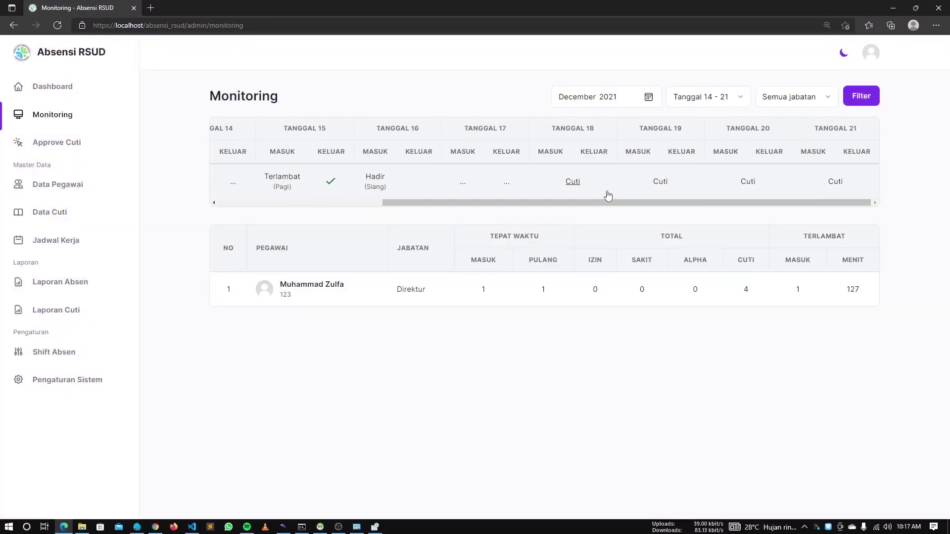
{"action": "left_click", "coordinate": [702, 97]}
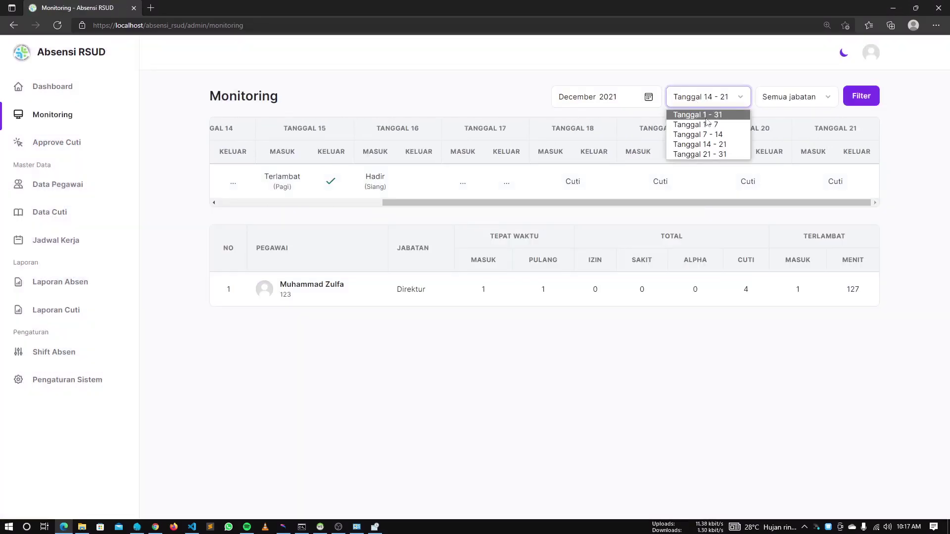
{"action": "left_click", "coordinate": [700, 114]}
{"action": "left_click", "coordinate": [856, 95]}
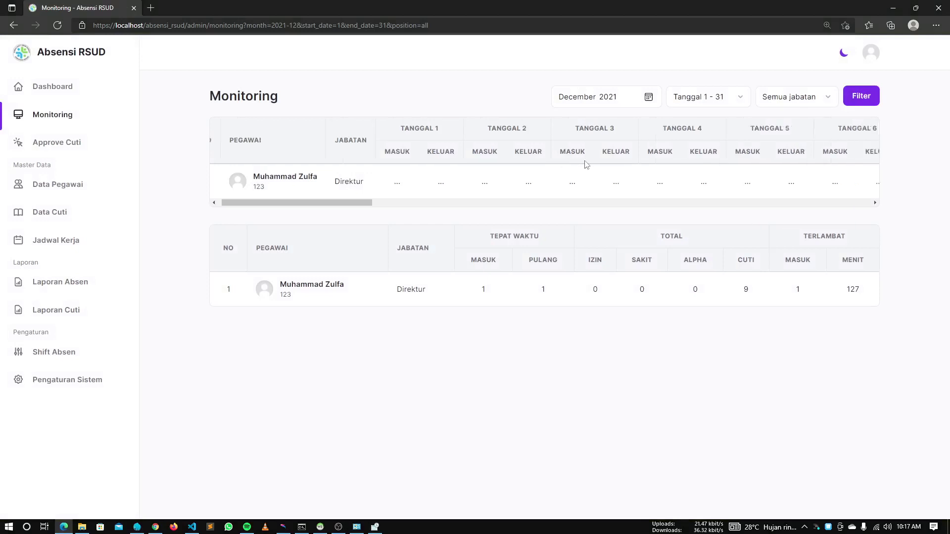
{"action": "scroll", "coordinate": [581, 164], "scroll_direction": "right", "scroll_amount": 5}
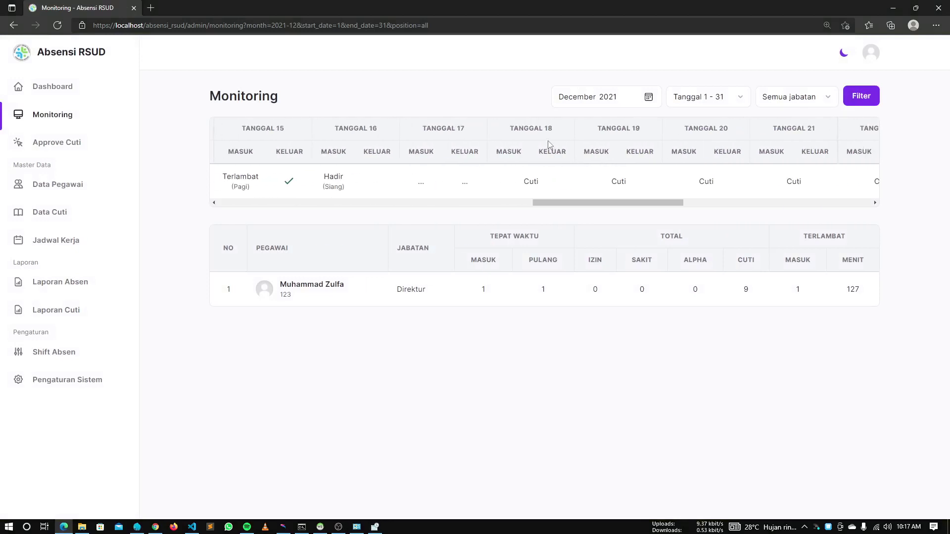
{"action": "scroll", "coordinate": [549, 143], "scroll_direction": "right", "scroll_amount": 5}
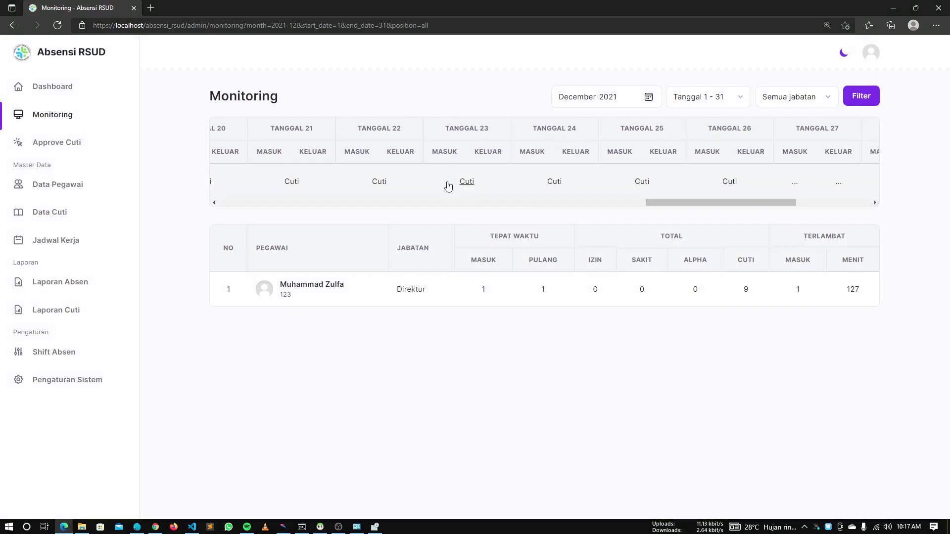
{"action": "scroll", "coordinate": [446, 185], "scroll_direction": "left", "scroll_amount": 3}
View the 18th's Cuti detail, go back, and open the Data Cuti list
{"action": "left_click", "coordinate": [334, 184]}
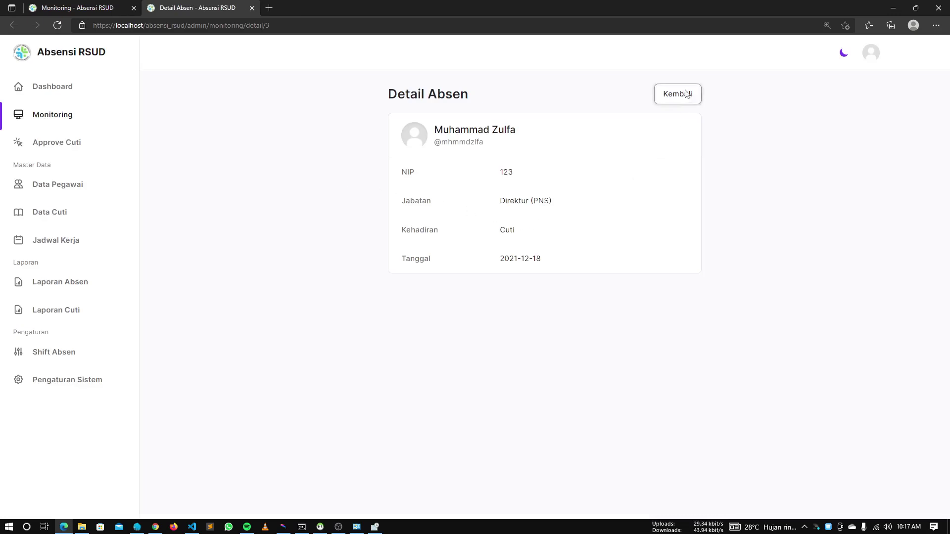
{"action": "left_click", "coordinate": [677, 94]}
{"action": "scroll", "coordinate": [638, 178], "scroll_direction": "left", "scroll_amount": 2}
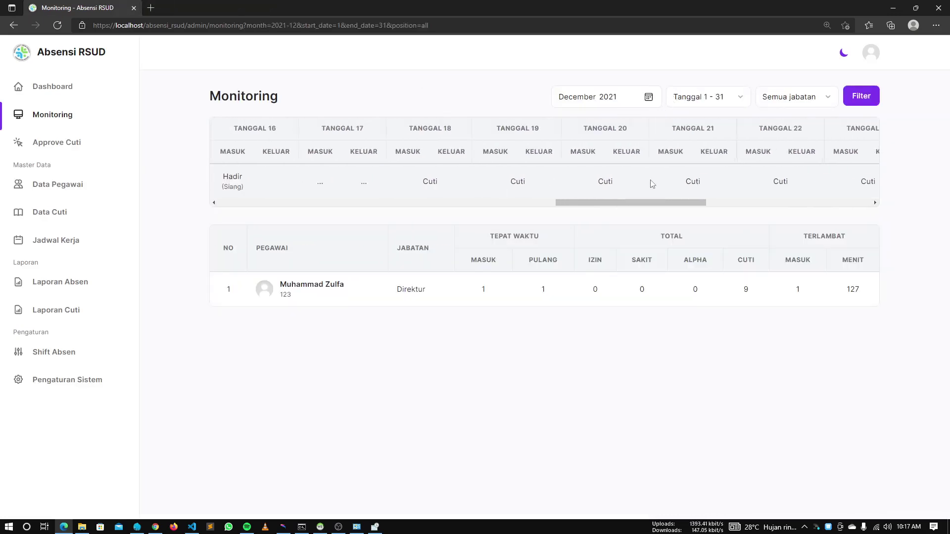
{"action": "scroll", "coordinate": [651, 183], "scroll_direction": "right", "scroll_amount": 1}
{"action": "scroll", "coordinate": [544, 181], "scroll_direction": "left", "scroll_amount": 2}
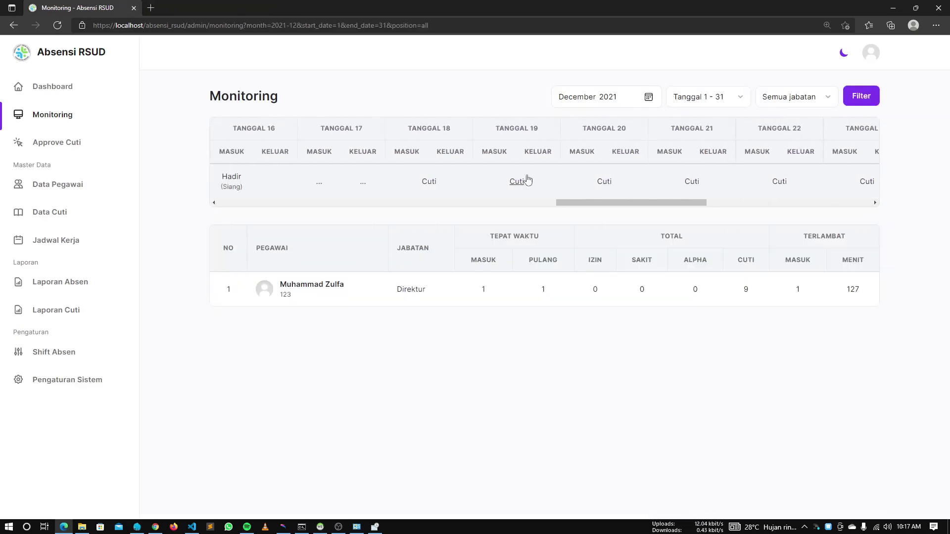
{"action": "left_click", "coordinate": [59, 215]}
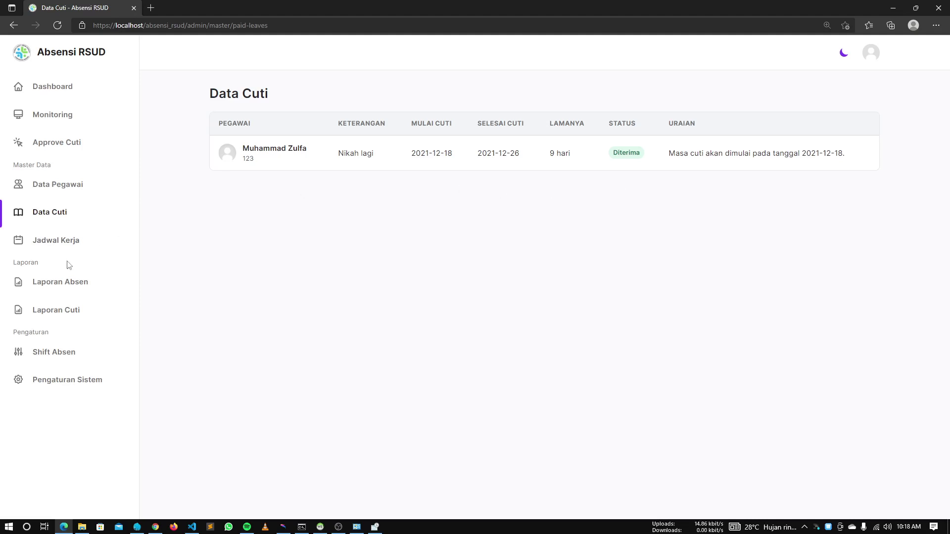
Open the December 2021 Laporan Cuti and export it
{"action": "left_click", "coordinate": [63, 311]}
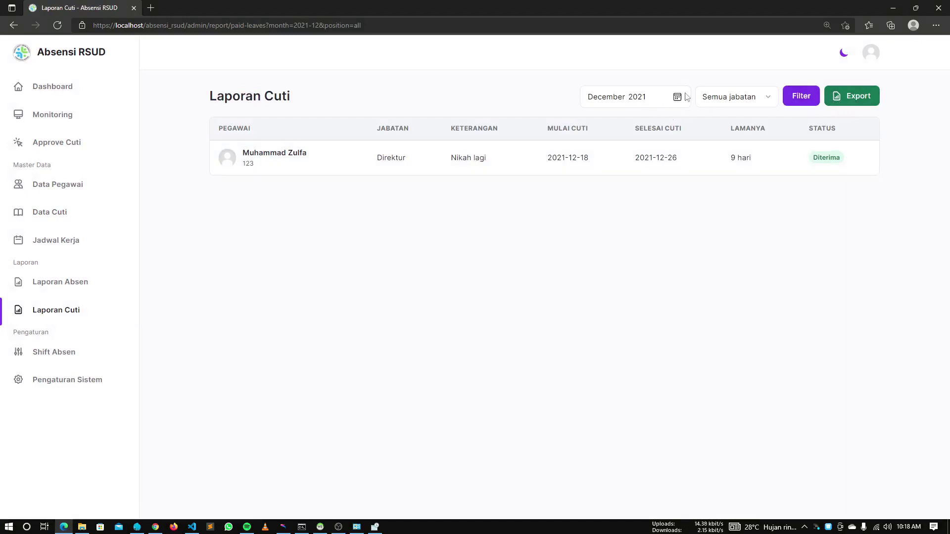
{"action": "left_click", "coordinate": [852, 99]}
{"action": "left_click", "coordinate": [411, 323]}
Set the Windows system date to Saturday, December 18, 2021 from the taskbar clock
{"action": "left_click", "coordinate": [375, 527]}
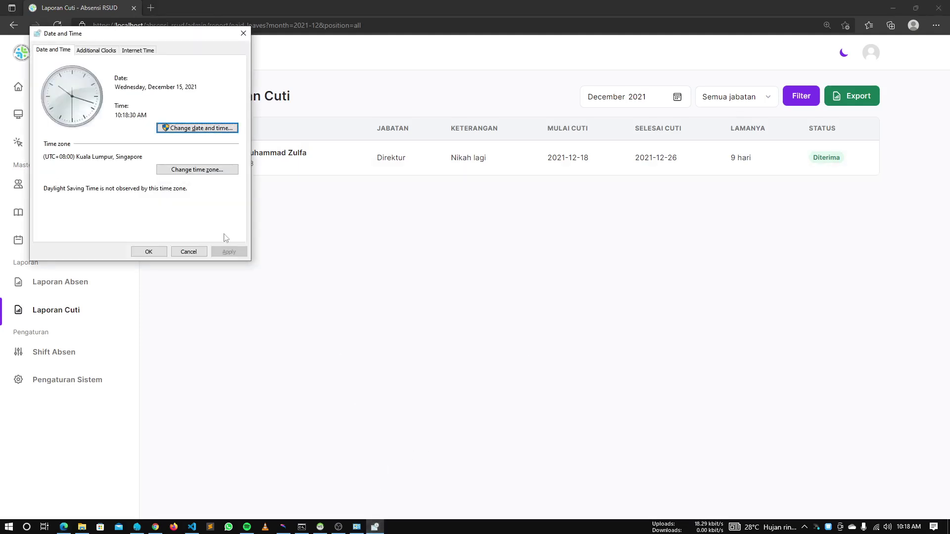
{"action": "left_click", "coordinate": [176, 128]}
{"action": "left_click", "coordinate": [120, 133]}
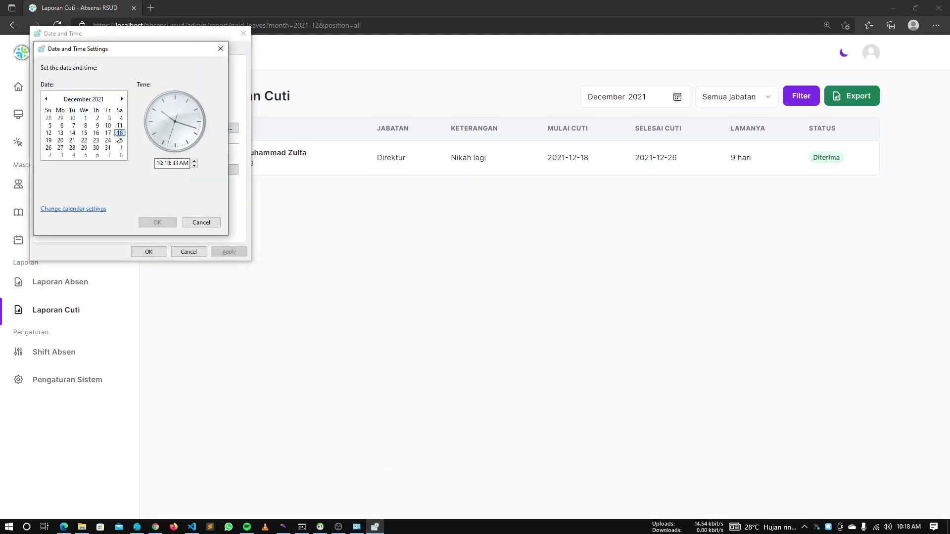
{"action": "left_click", "coordinate": [161, 223]}
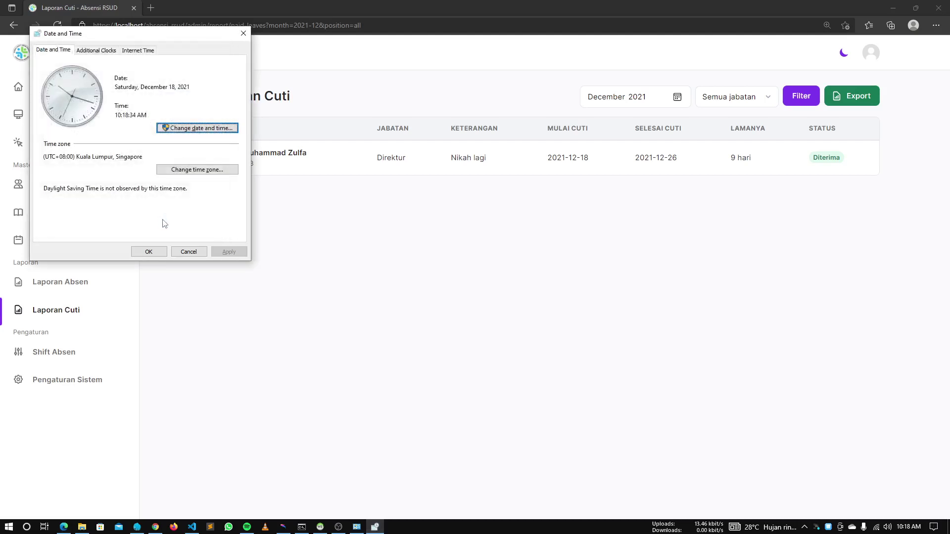
{"action": "left_click", "coordinate": [149, 252]}
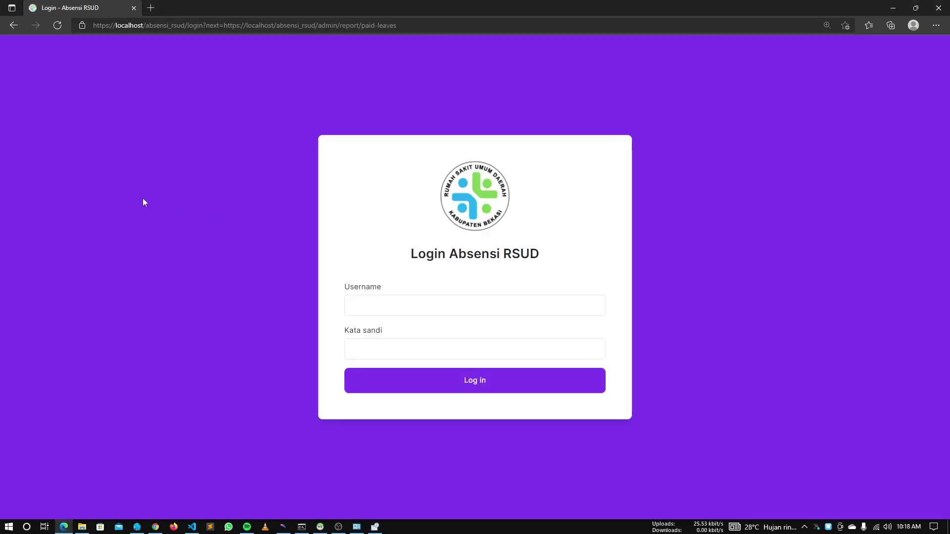
Log in to Absensi RSUD with the admin username and password
{"action": "left_click", "coordinate": [405, 303]}
{"action": "type", "text": "admin"}
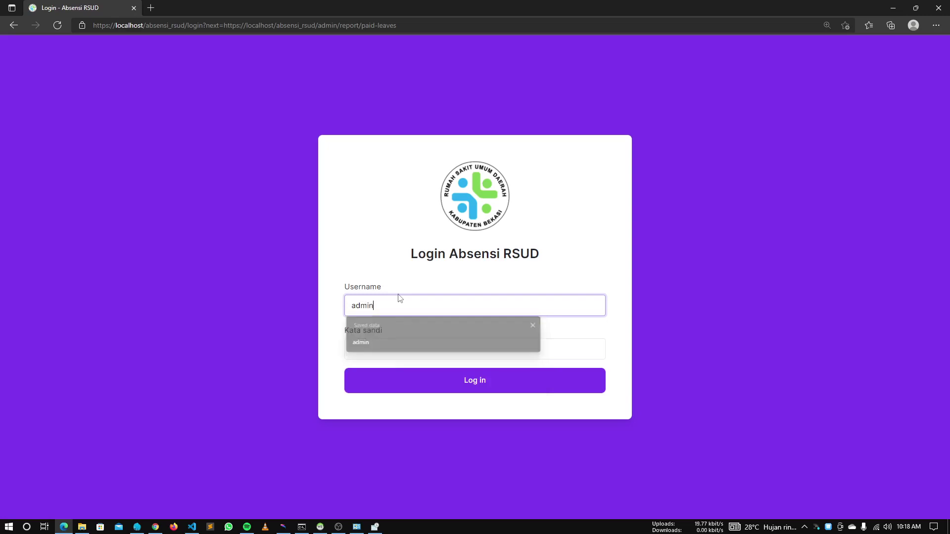
{"action": "key", "text": "Tab"}
{"action": "type", "text": "ad"}
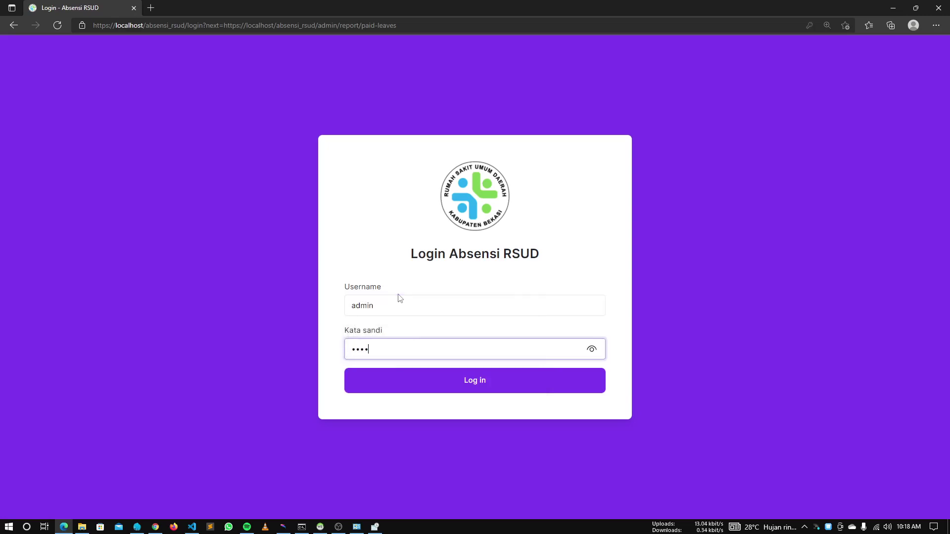
{"action": "key", "text": "BackSpace"}
{"action": "key", "text": "BackSpace"}
{"action": "key", "text": "BackSpace"}
{"action": "key", "text": "BackSpace"}
{"action": "key", "text": "Return"}
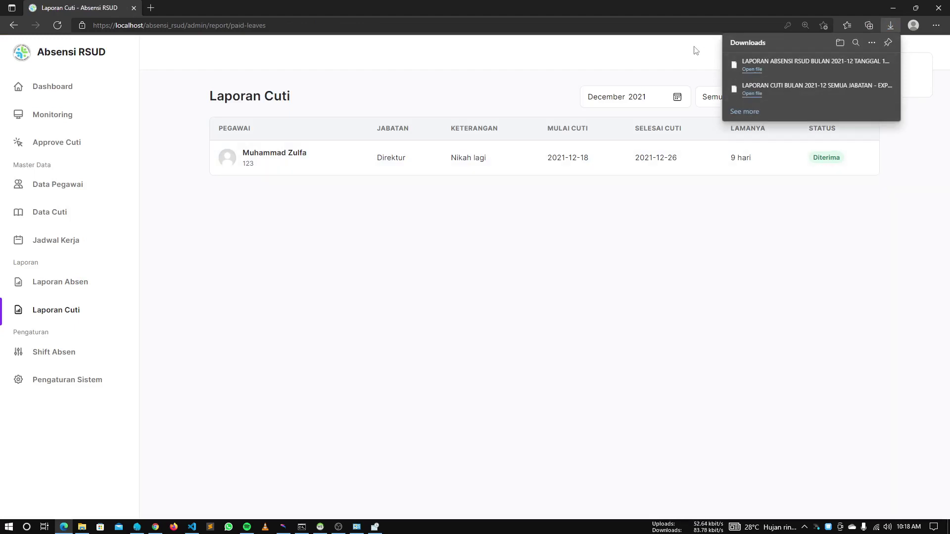
Check the downloaded leave report file in its Downloads folder
{"action": "left_click", "coordinate": [858, 65]}
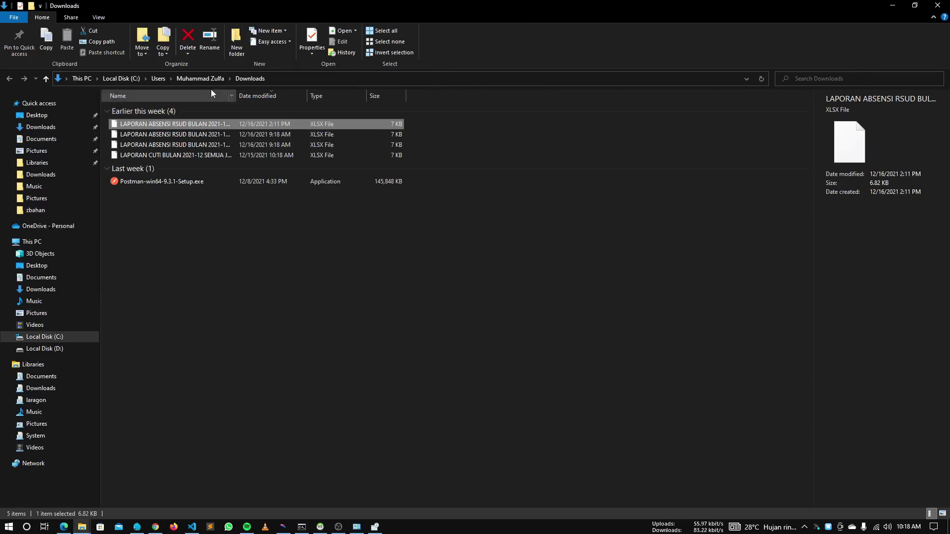
{"action": "left_click_drag", "start_coordinate": [143, 125], "coordinate": [225, 213]}
{"action": "key", "text": "alt+Tab"}
{"action": "key", "text": "alt+Tab"}
{"action": "left_click", "coordinate": [278, 283]}
{"action": "key", "text": "alt+Tab"}
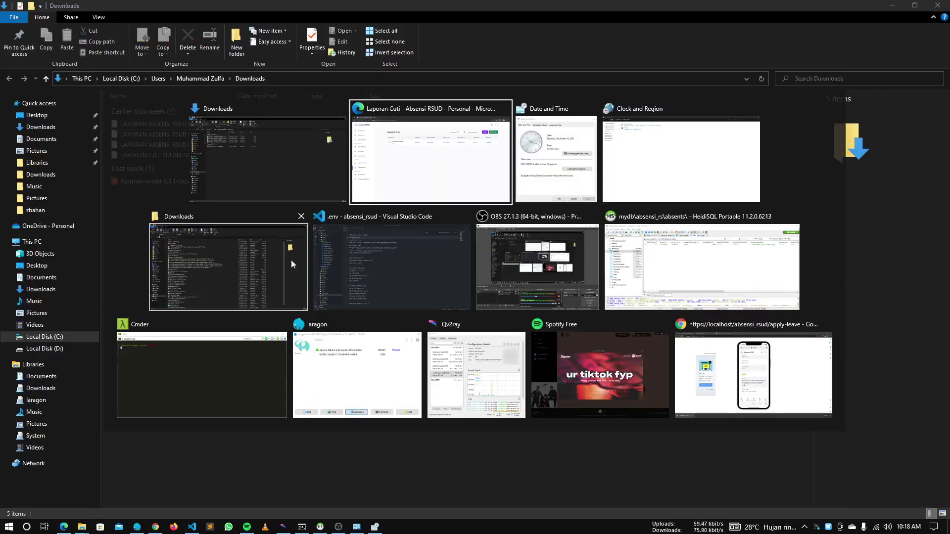
{"action": "key", "text": "alt+Tab"}
{"action": "key", "text": "alt+Tab"}
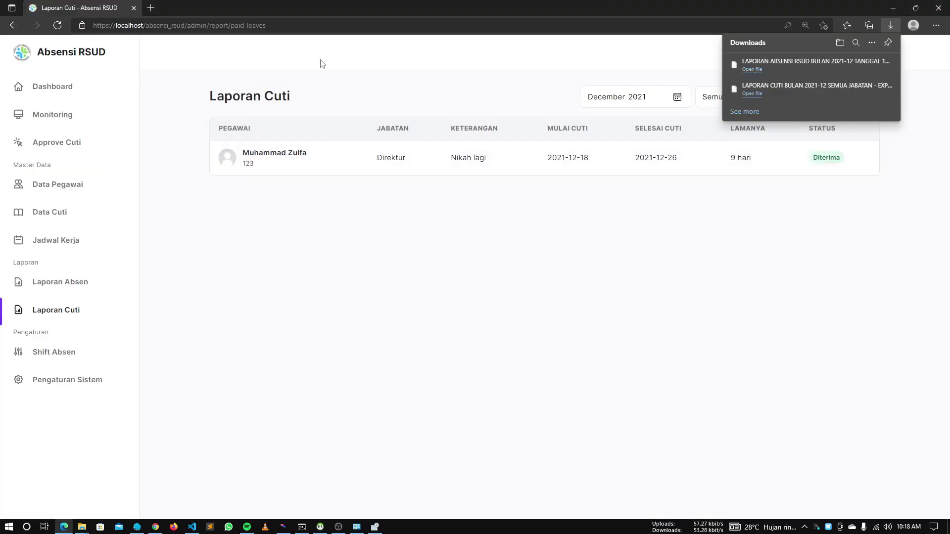
Open the admin Data Cuti list, then switch to the employee's mobile preview window
{"action": "left_click", "coordinate": [406, 243]}
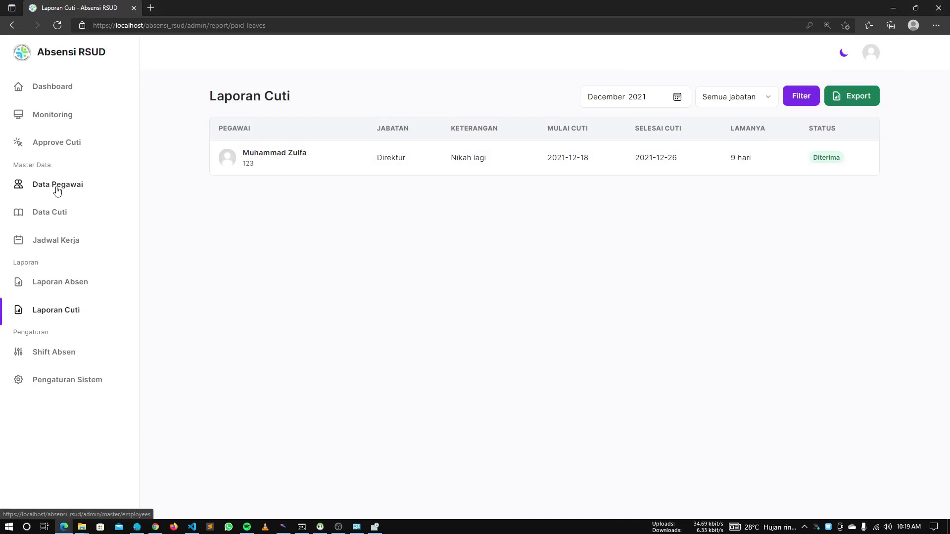
{"action": "left_click", "coordinate": [66, 218]}
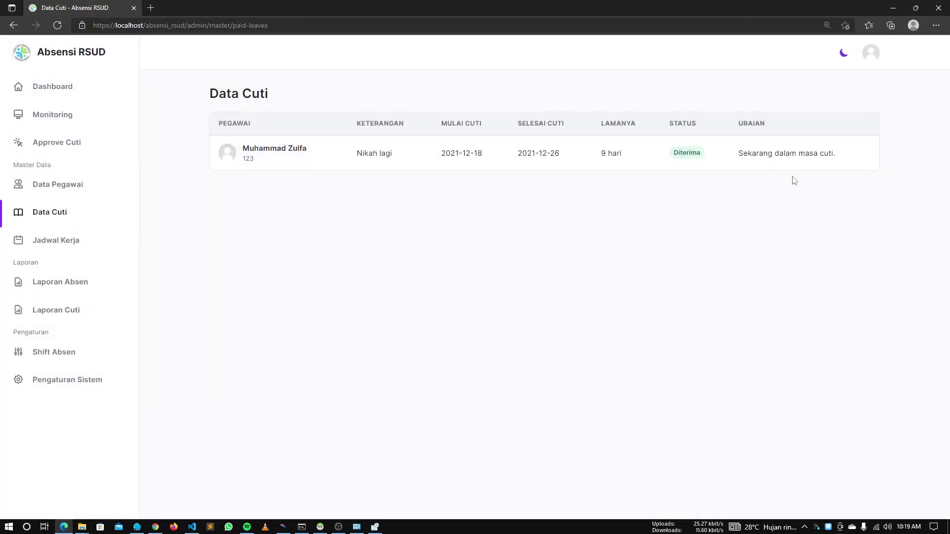
{"action": "key", "text": "alt+Tab"}
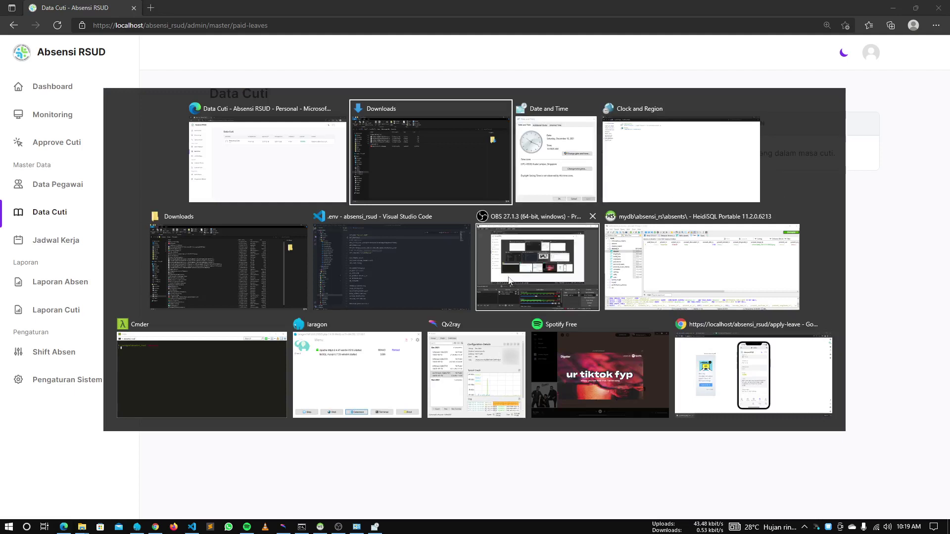
{"action": "left_click", "coordinate": [695, 375]}
Reload the employee app and open the attendance page, which reads 'Sekarang Anda dalam masa cuti!'
{"action": "key", "text": "F5"}
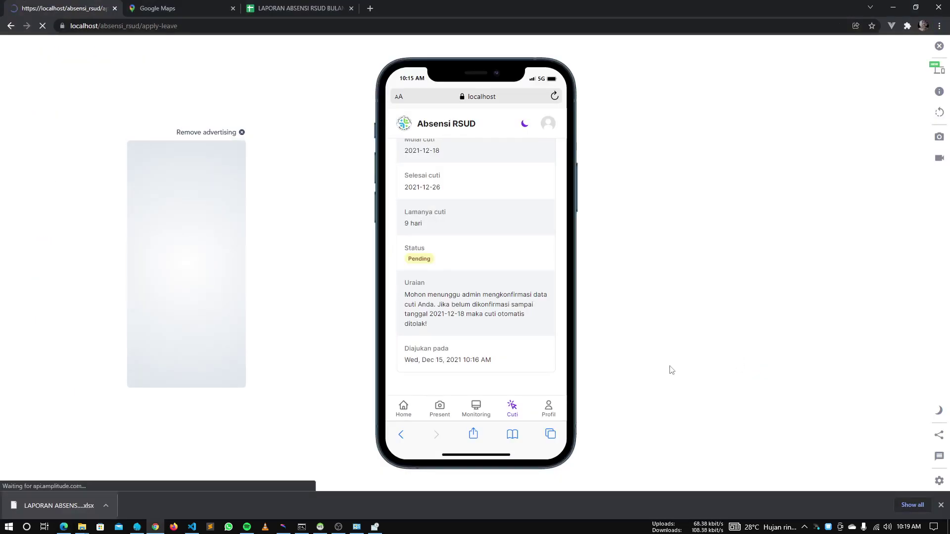
{"action": "left_click_drag", "start_coordinate": [494, 284], "coordinate": [435, 226]}
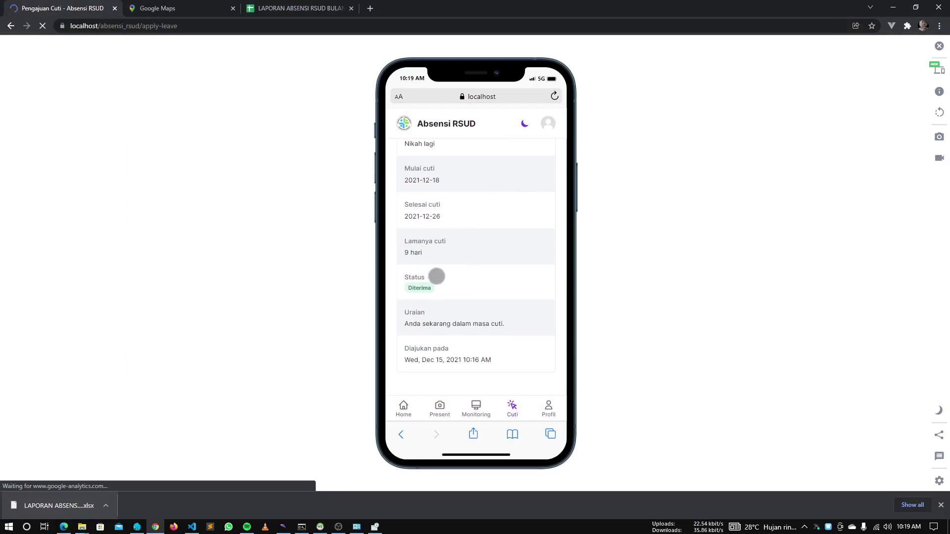
{"action": "scroll", "coordinate": [437, 278], "scroll_direction": "up", "scroll_amount": 2}
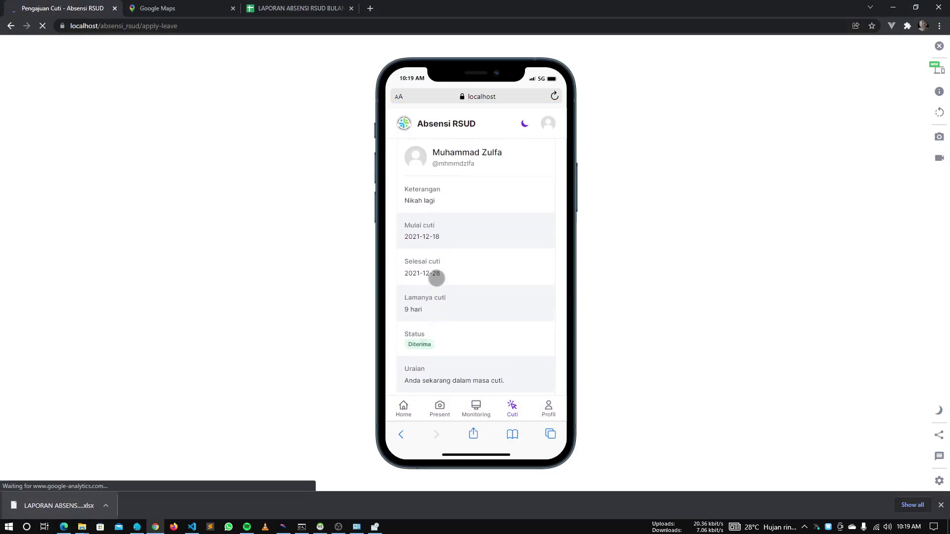
{"action": "scroll", "coordinate": [435, 346], "scroll_direction": "down", "scroll_amount": 2}
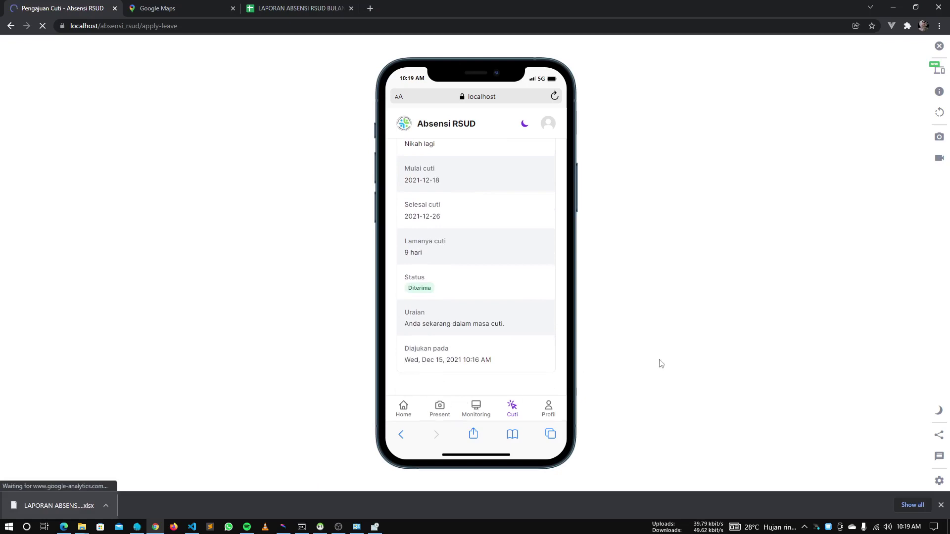
{"action": "left_click", "coordinate": [440, 411]}
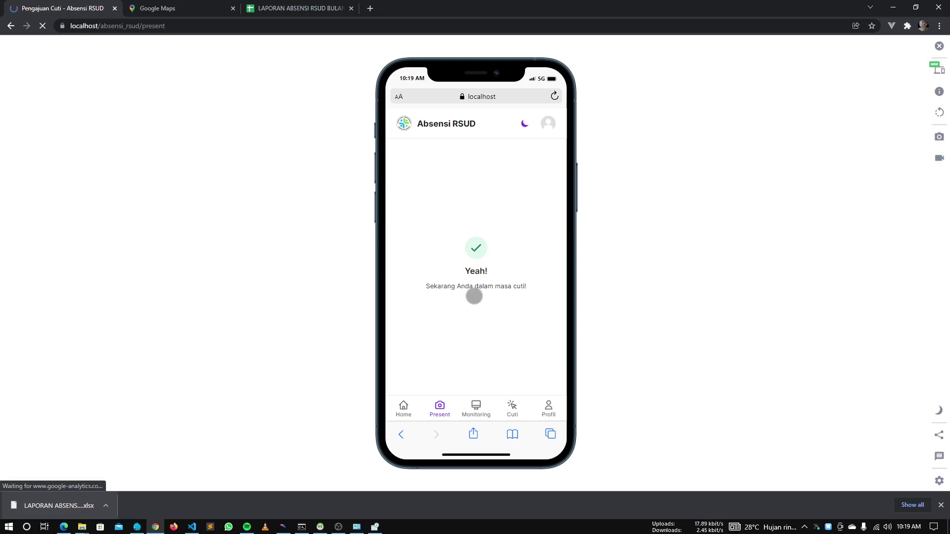
Set the Windows system date to December 15, 2021, then return to the attendance spreadsheet
{"action": "left_click", "coordinate": [375, 527]}
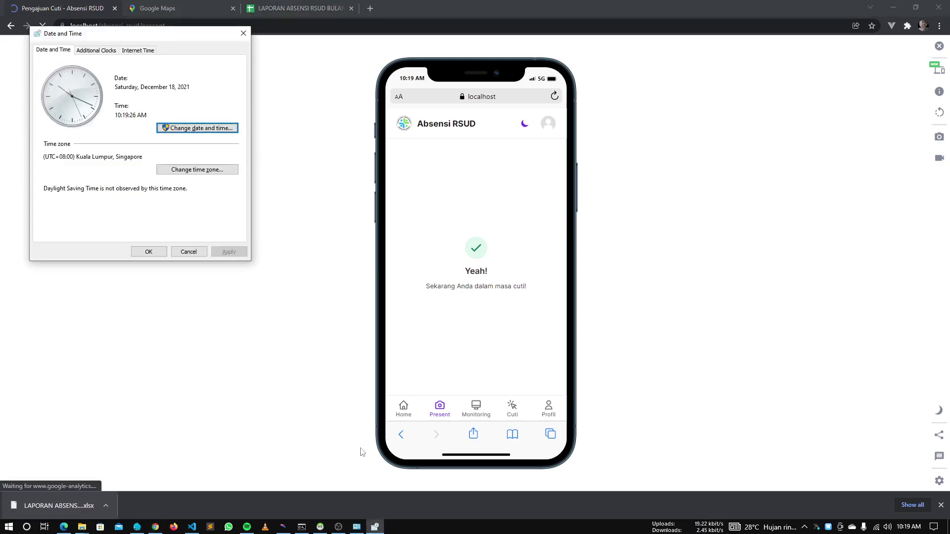
{"action": "left_click", "coordinate": [226, 129]}
{"action": "left_click", "coordinate": [89, 133]}
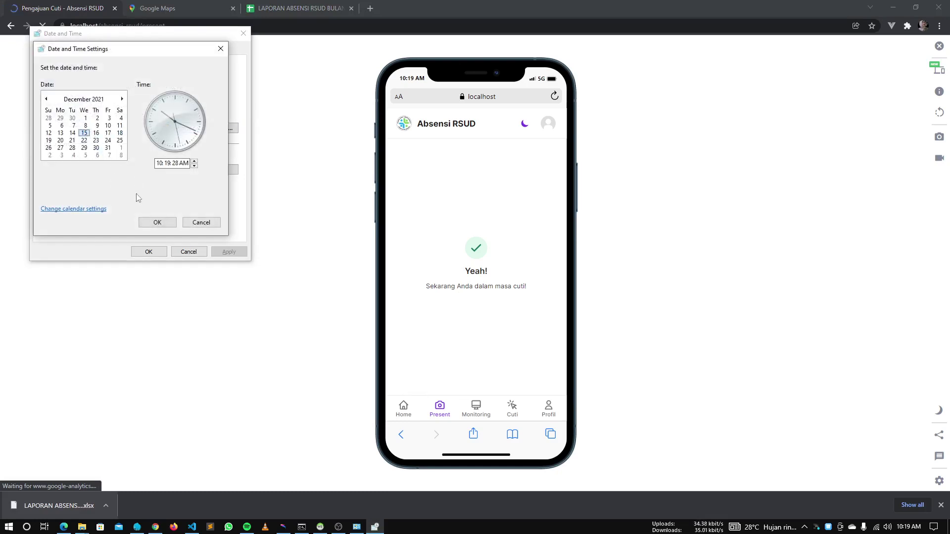
{"action": "left_click", "coordinate": [158, 222]}
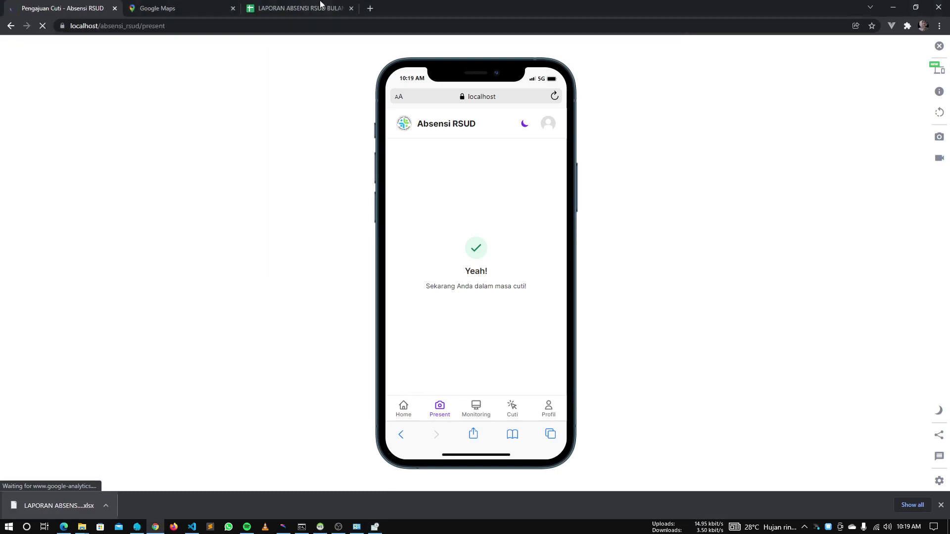
{"action": "left_click", "coordinate": [302, 8]}
{"action": "left_click", "coordinate": [40, 58]}
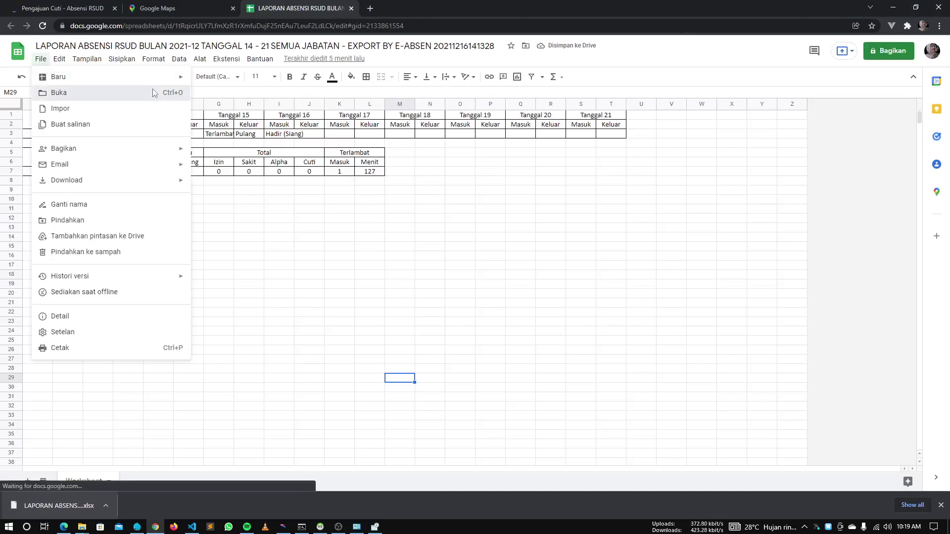
Upload the LAPORAN CUTI .xlsx from Downloads into Google Sheets, showing the Diterima Nikah lagi leave
{"action": "left_click", "coordinate": [168, 93]}
{"action": "left_click", "coordinate": [473, 142]}
{"action": "key", "text": "alt+Tab"}
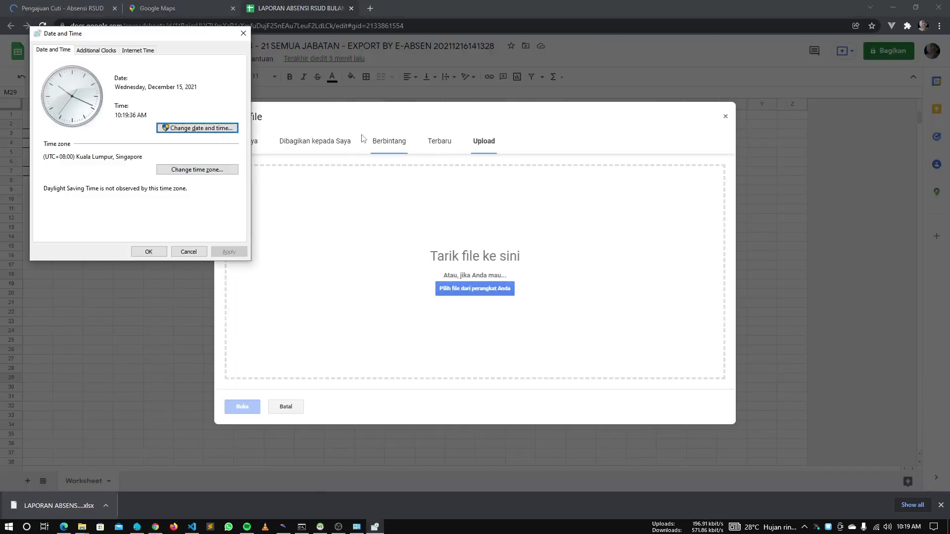
{"action": "key", "text": "alt+Tab"}
{"action": "left_click", "coordinate": [672, 141]}
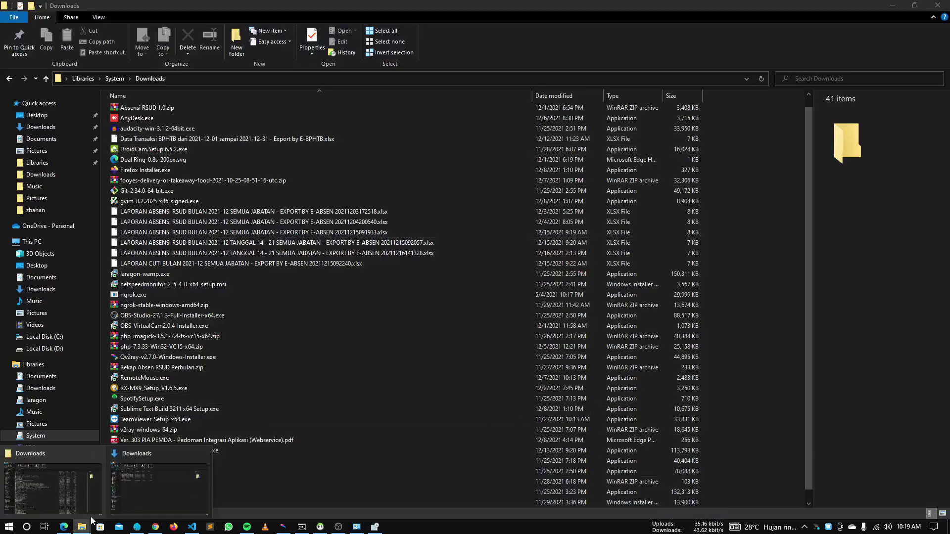
{"action": "left_click", "coordinate": [114, 498]}
{"action": "left_click_drag", "start_coordinate": [163, 124], "coordinate": [373, 291]}
{"action": "key", "text": "alt+Tab"}
{"action": "key", "text": "alt+Tab"}
{"action": "left_click_drag", "start_coordinate": [209, 156], "coordinate": [535, 262]}
{"action": "key", "text": "alt+Tab"}
{"action": "key", "text": "alt+Tab"}
{"action": "key", "text": "alt+Tab"}
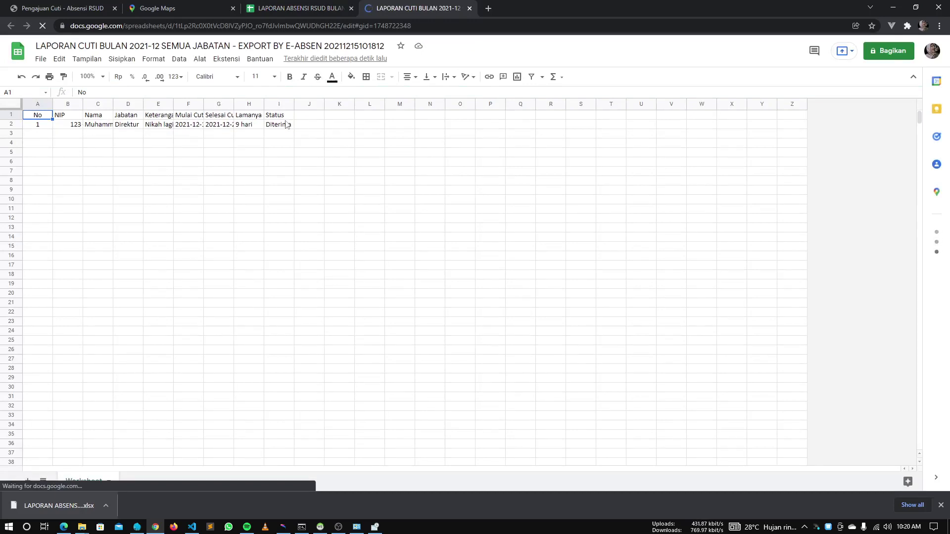
View the employee's Profil saya, Ubah kata sandi and Jadwal kerja pages
{"action": "left_click", "coordinate": [89, 10]}
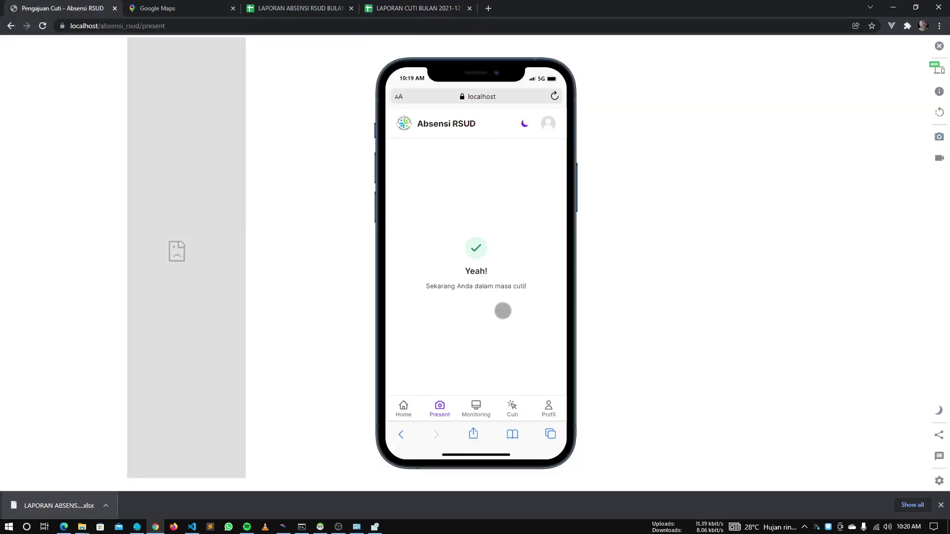
{"action": "left_click", "coordinate": [548, 408]}
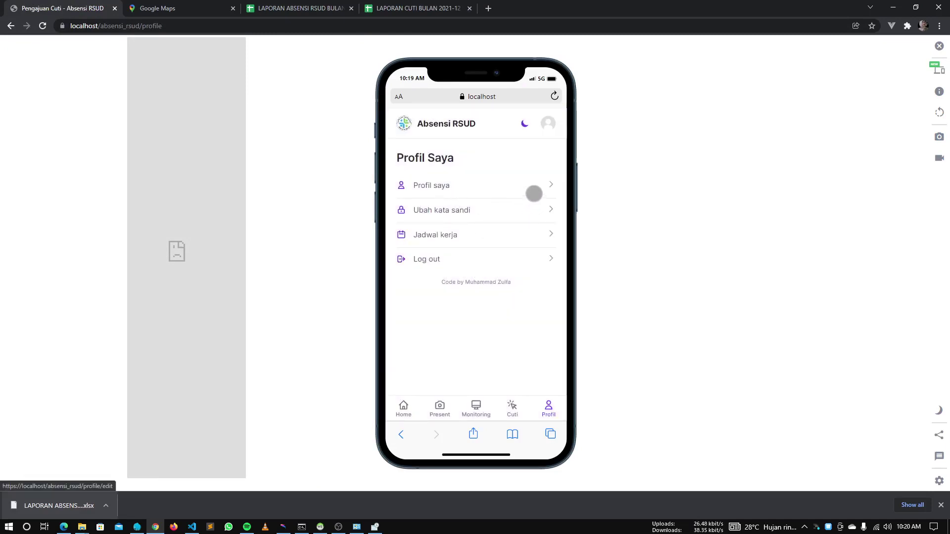
{"action": "left_click", "coordinate": [505, 186]}
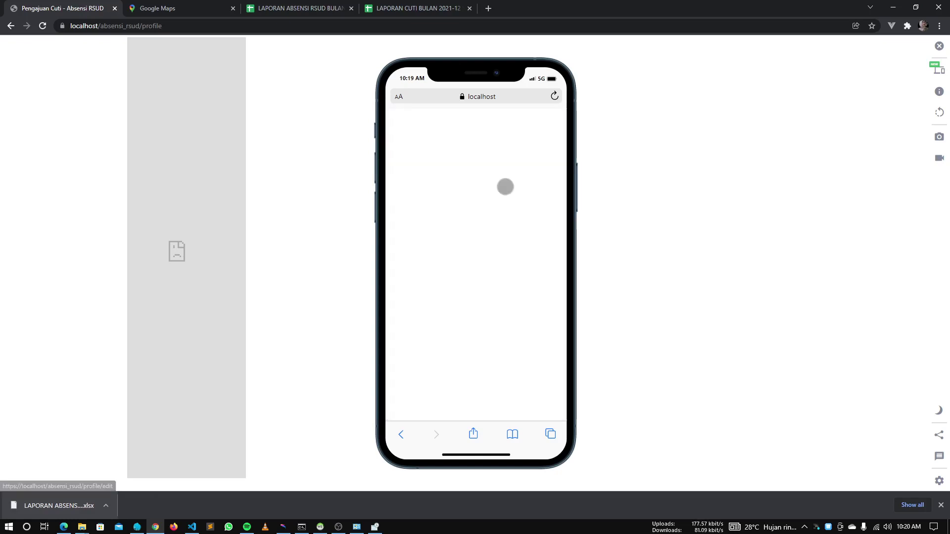
{"action": "scroll", "coordinate": [502, 285], "scroll_direction": "down", "scroll_amount": 3}
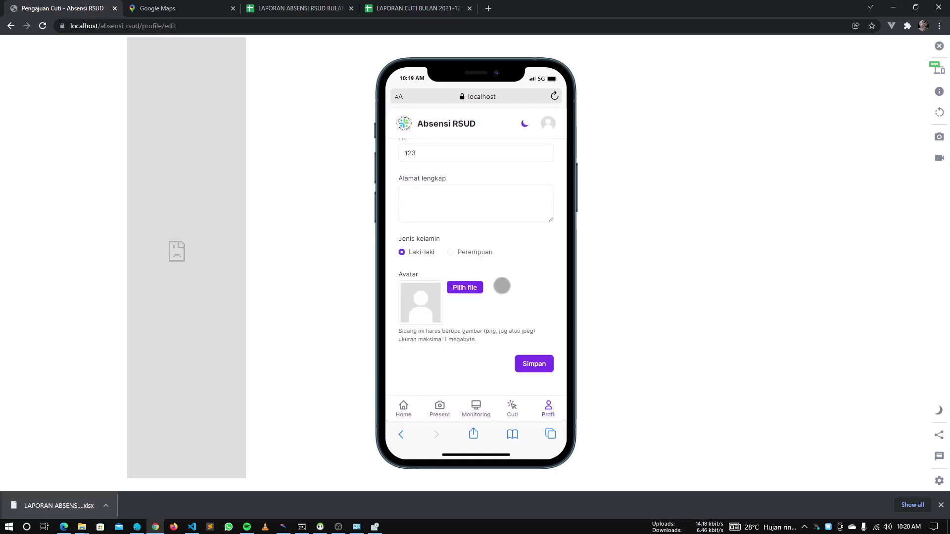
{"action": "scroll", "coordinate": [502, 286], "scroll_direction": "up", "scroll_amount": 5}
{"action": "left_click", "coordinate": [10, 25]}
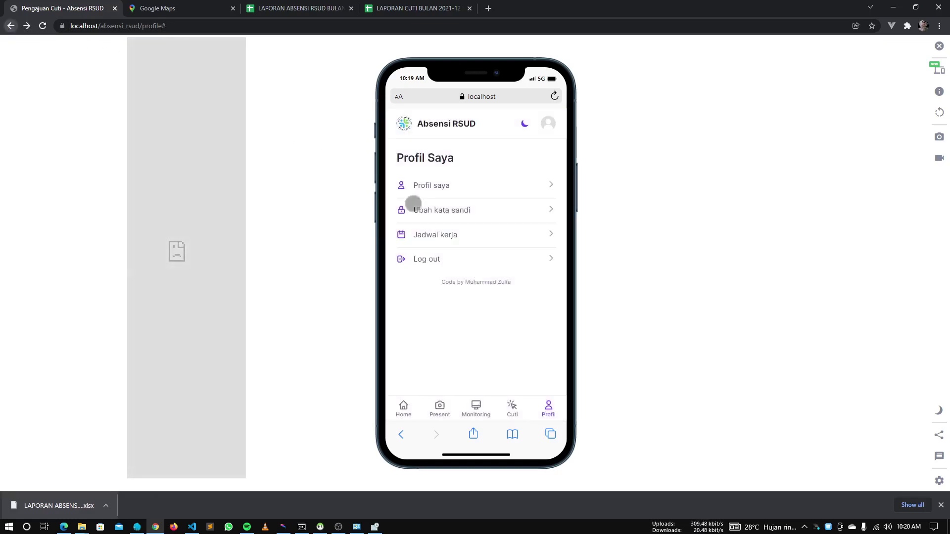
{"action": "left_click", "coordinate": [486, 212]}
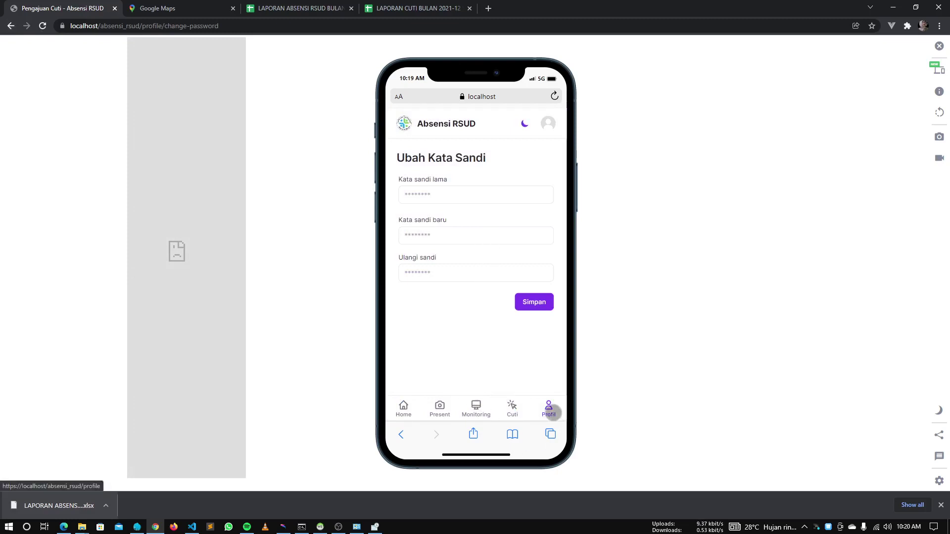
{"action": "left_click", "coordinate": [551, 412]}
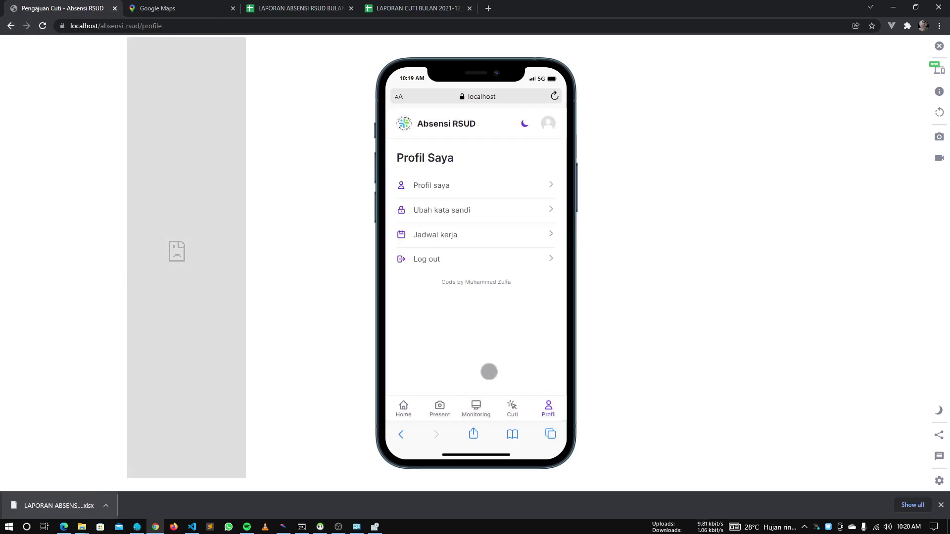
{"action": "left_click", "coordinate": [510, 243]}
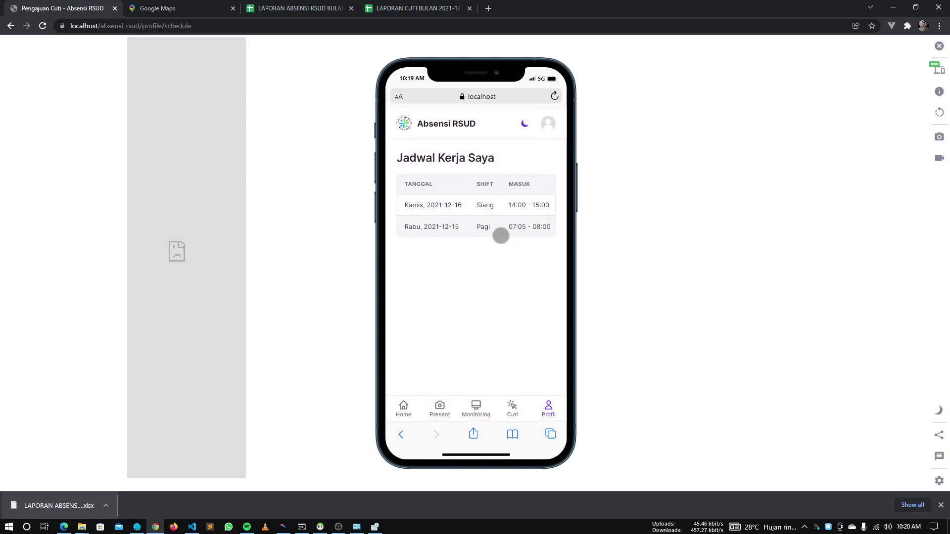
Switch to dark mode, visit home, attendance, monitoring, leave and profile tabs, then restore light mode
{"action": "key", "text": "alt+Tab"}
{"action": "left_click", "coordinate": [515, 179]}
{"action": "key", "text": "alt+Tab"}
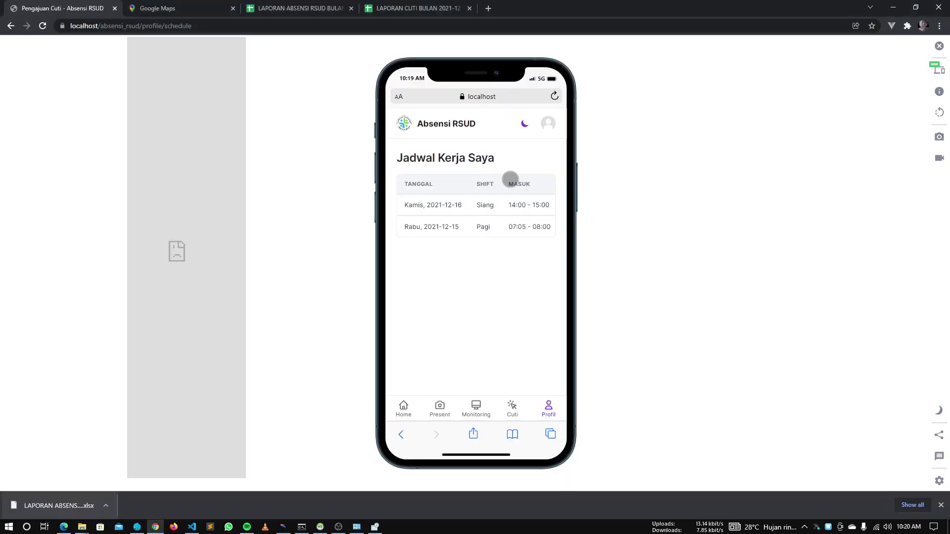
{"action": "left_click", "coordinate": [522, 123]}
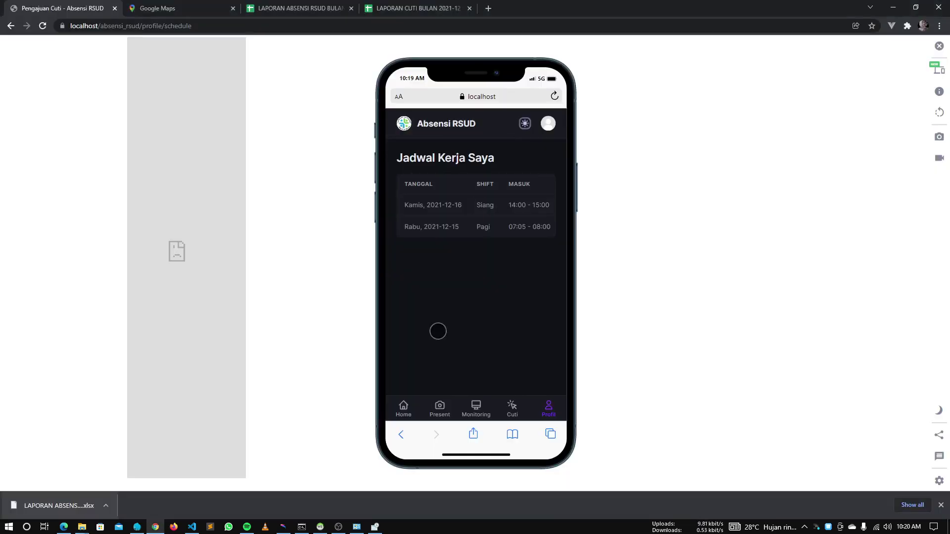
{"action": "left_click", "coordinate": [405, 402]}
{"action": "left_click", "coordinate": [444, 402]}
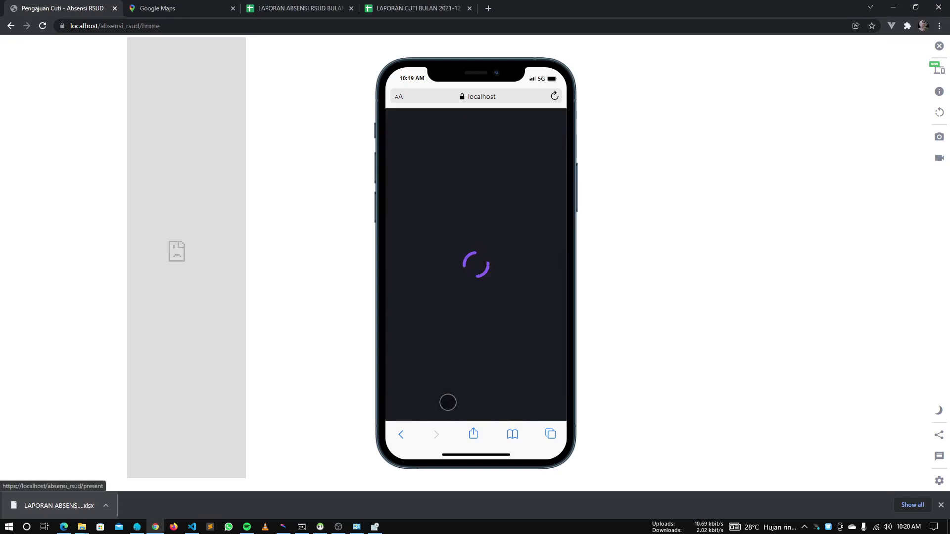
{"action": "left_click", "coordinate": [478, 403]}
{"action": "left_click", "coordinate": [512, 406]}
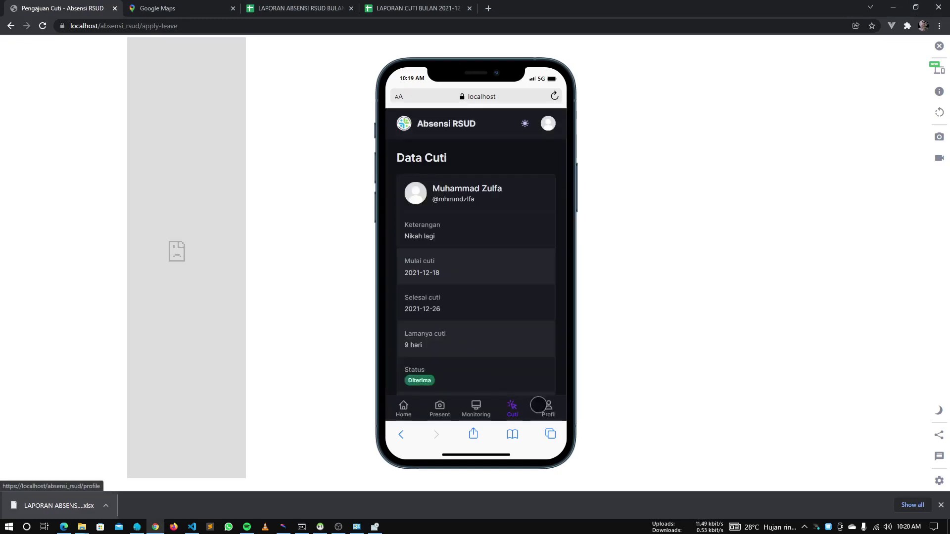
{"action": "left_click", "coordinate": [539, 405]}
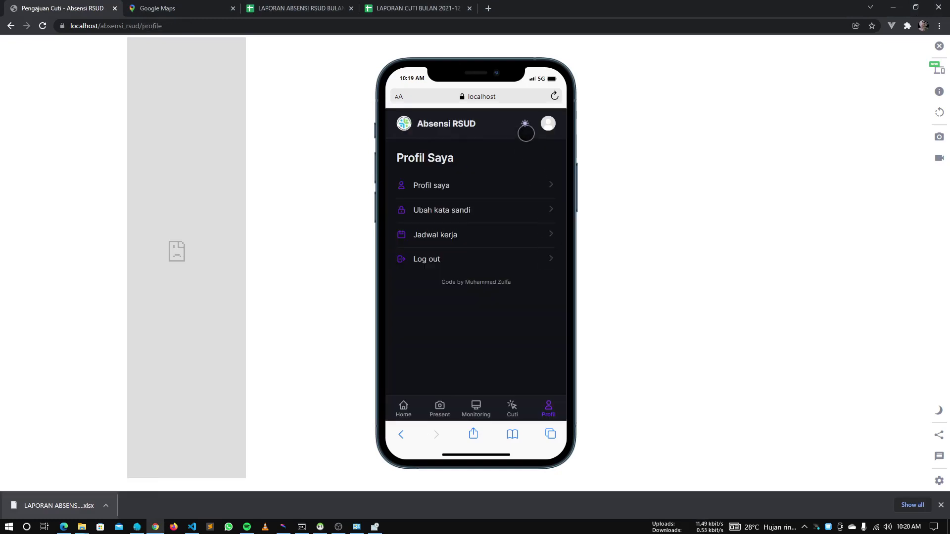
{"action": "left_click", "coordinate": [525, 123]}
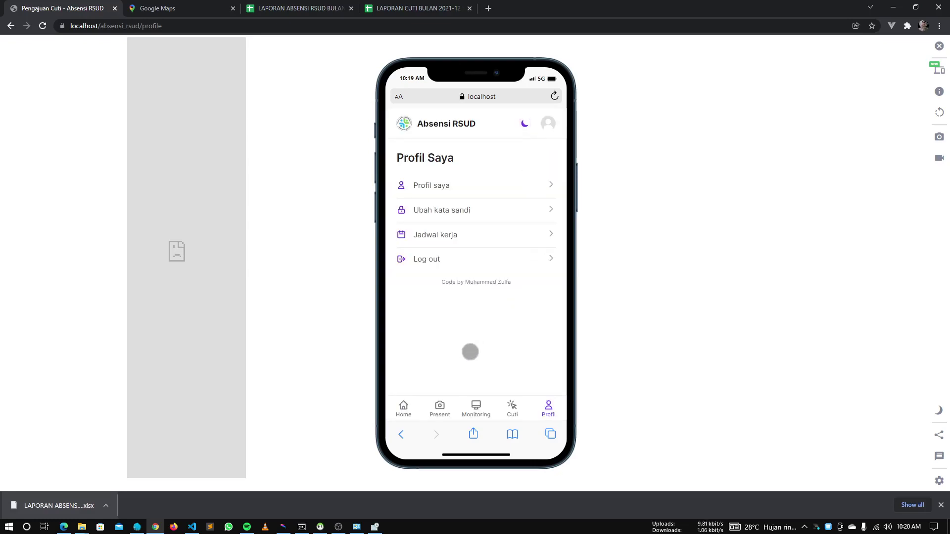
{"action": "key", "text": "alt+Tab"}
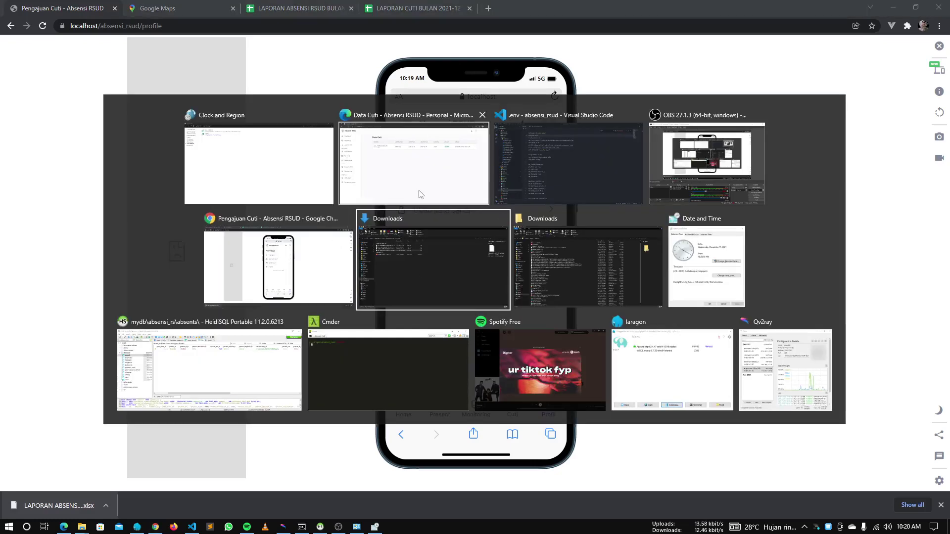
Open the admin's Profil Saya and Ubah Kata Sandi pages from the avatar dropdown
{"action": "left_click", "coordinate": [419, 194]}
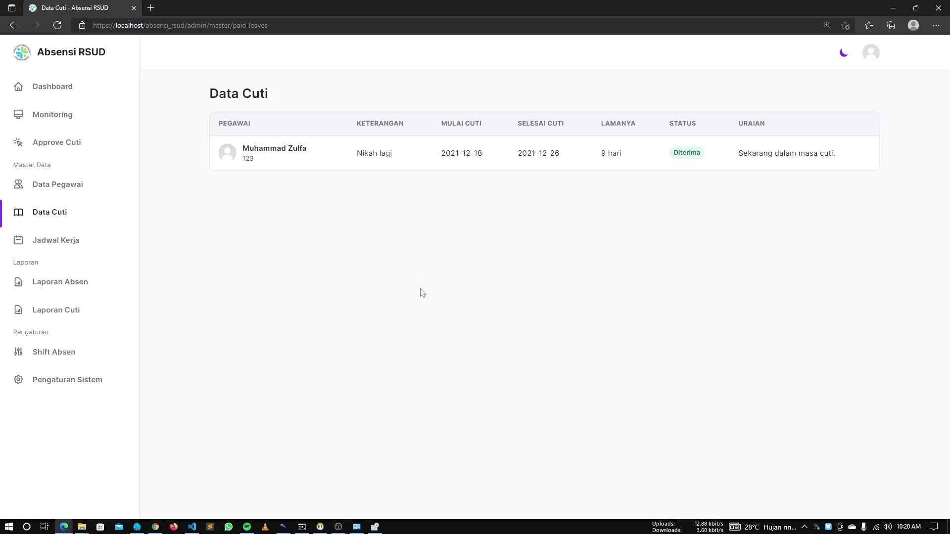
{"action": "left_click", "coordinate": [874, 55]}
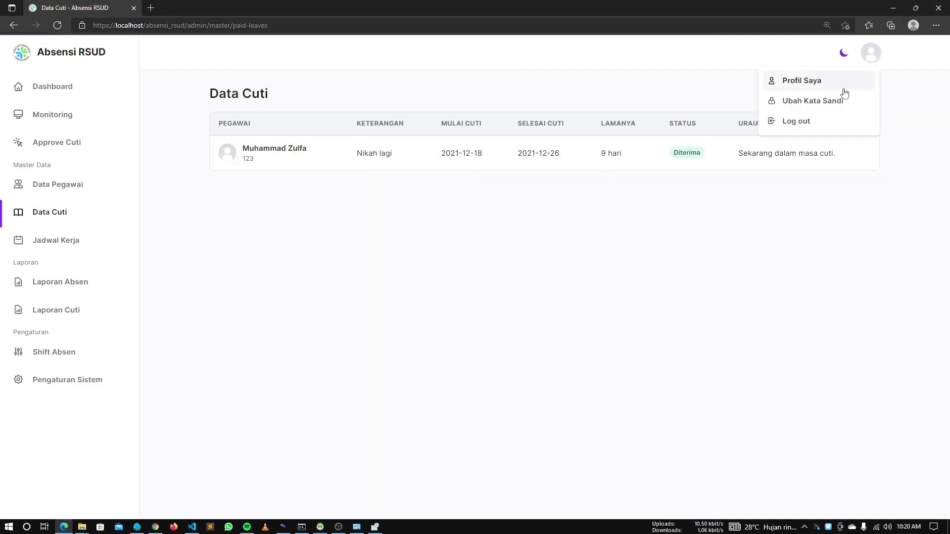
{"action": "left_click", "coordinate": [842, 85]}
{"action": "left_click", "coordinate": [872, 54]}
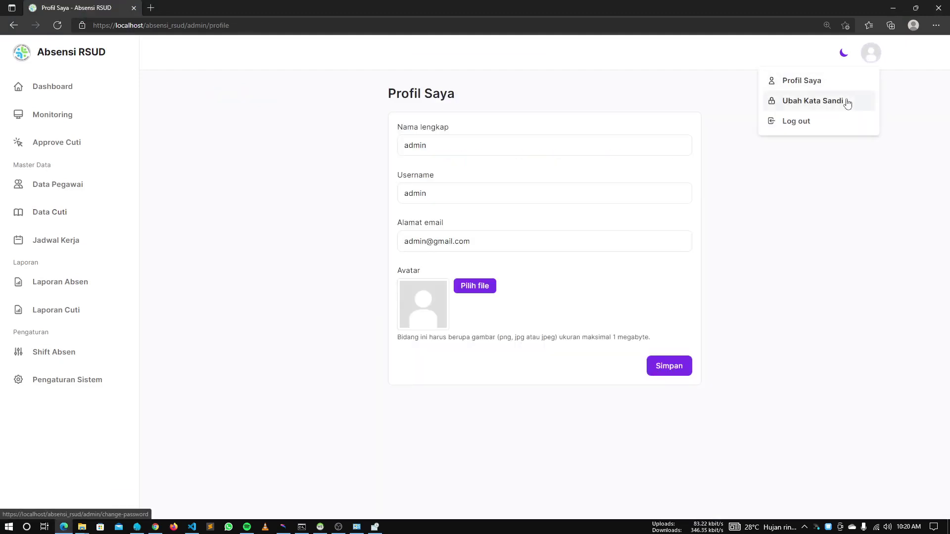
{"action": "left_click", "coordinate": [847, 103]}
Return to the admin profile, then open the Dashboard showing 1 Pegawai in each summary
{"action": "left_click", "coordinate": [872, 58]}
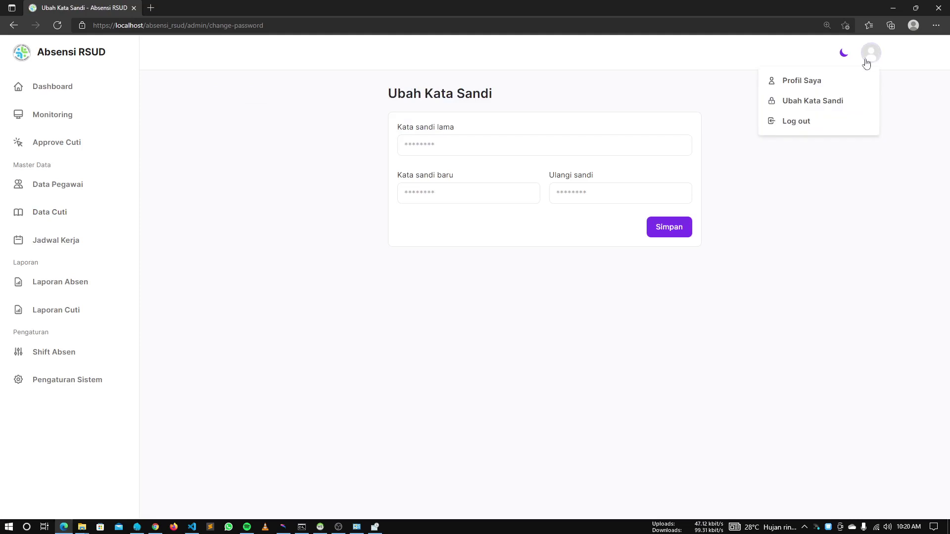
{"action": "left_click", "coordinate": [839, 81]}
{"action": "left_click", "coordinate": [109, 89]}
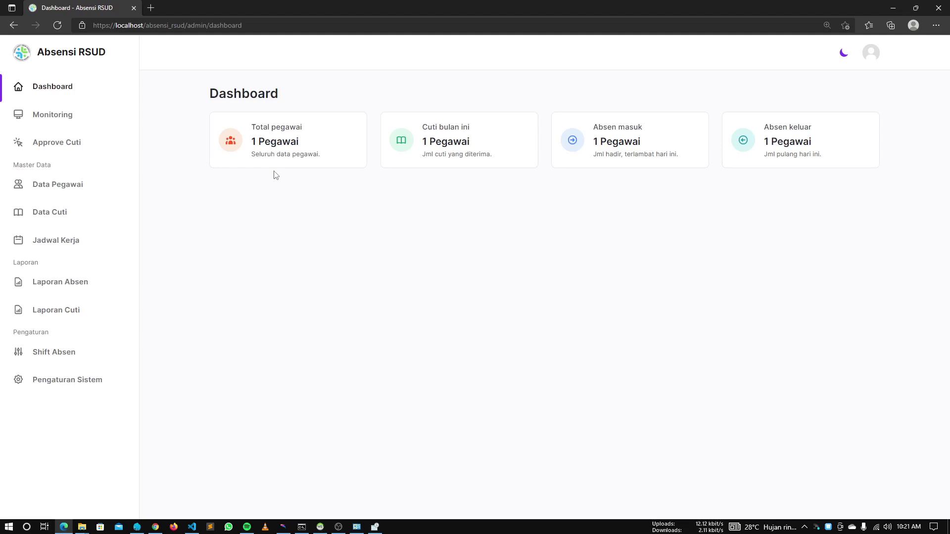
{"action": "key", "text": "alt+Tab"}
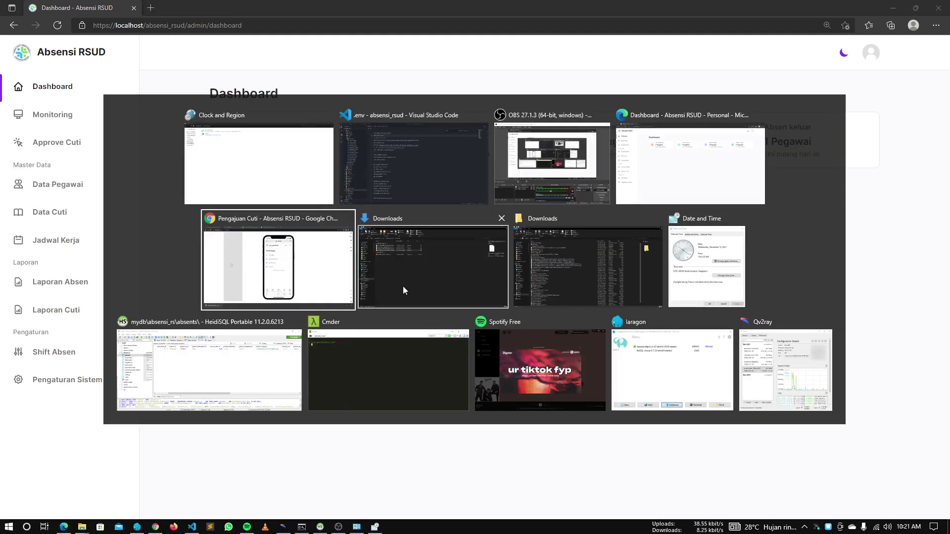